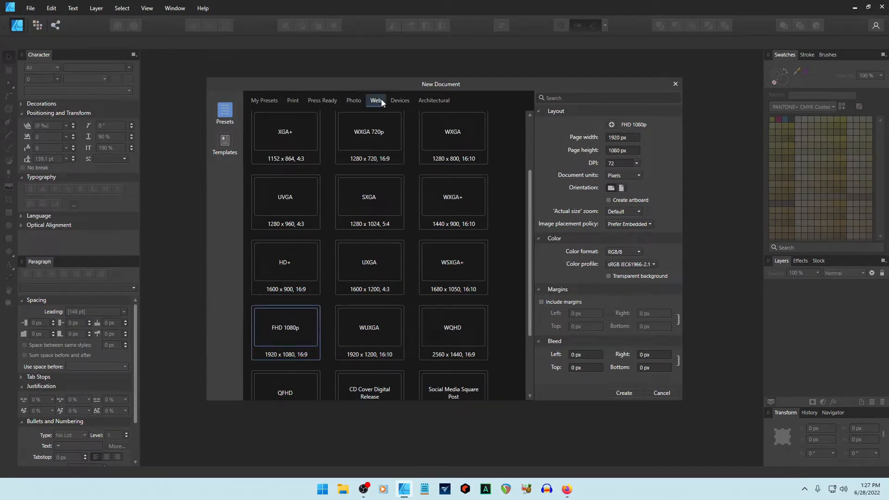
Create a blank Letter (8.5 × 11 in, 300 DPI) document from the Print presets.
{"action": "left_click", "coordinate": [293, 100]}
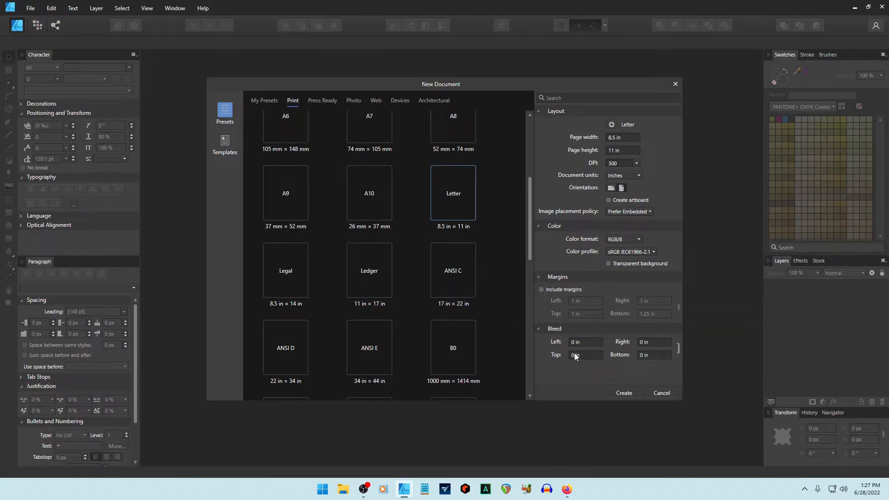
{"action": "left_click", "coordinate": [623, 393]}
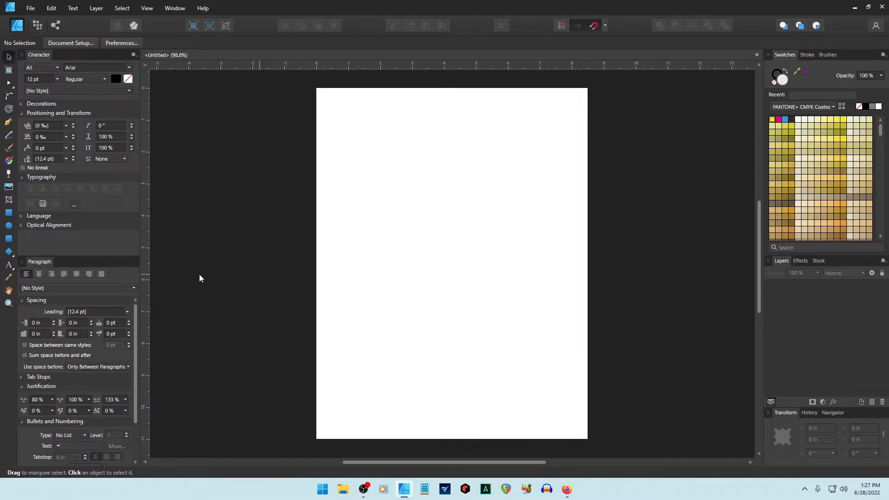
Add a vertical and a horizontal guide crossing the page, then hide guides via the View menu.
{"action": "left_click_drag", "start_coordinate": [146, 248], "coordinate": [452, 251]}
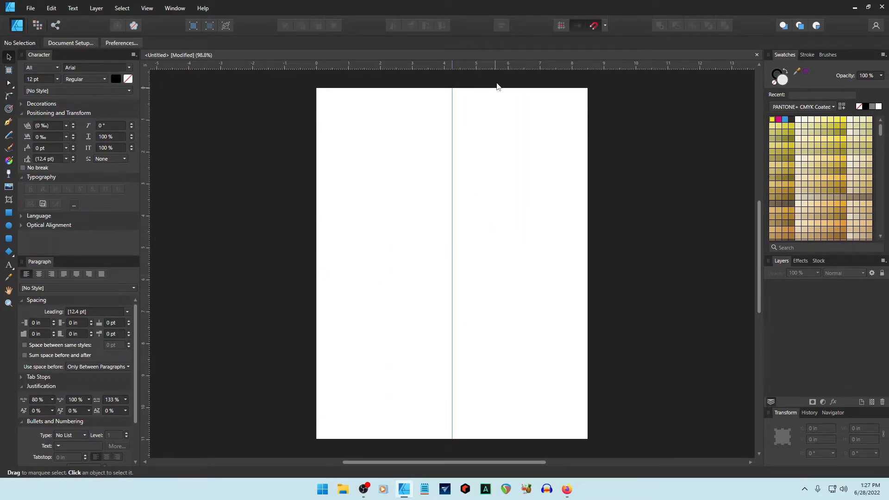
{"action": "left_click_drag", "start_coordinate": [499, 64], "coordinate": [506, 264]}
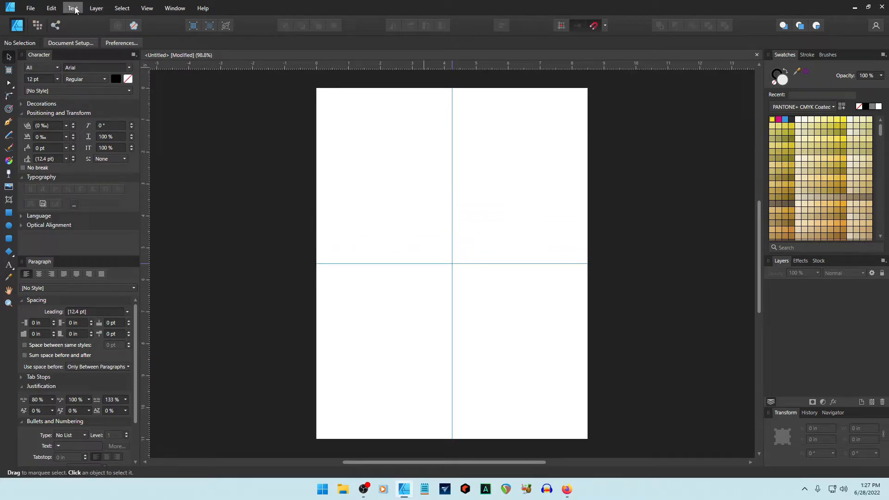
{"action": "left_click", "coordinate": [152, 10]}
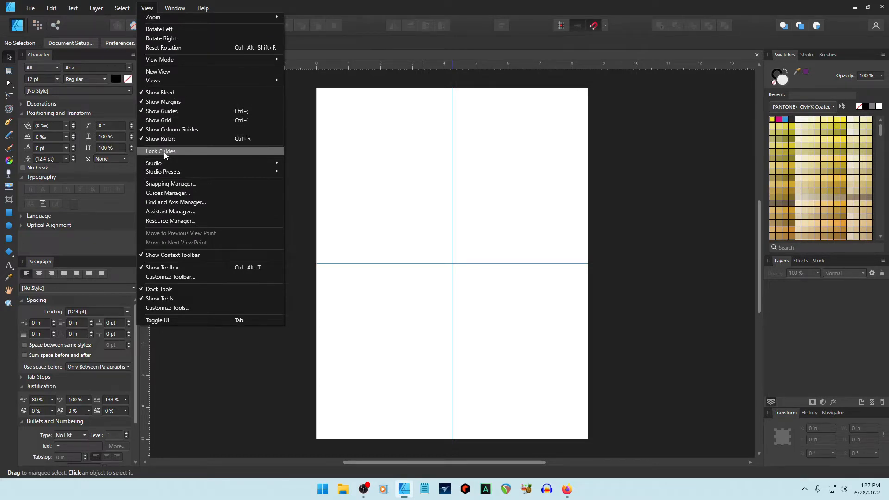
{"action": "left_click", "coordinate": [163, 111]}
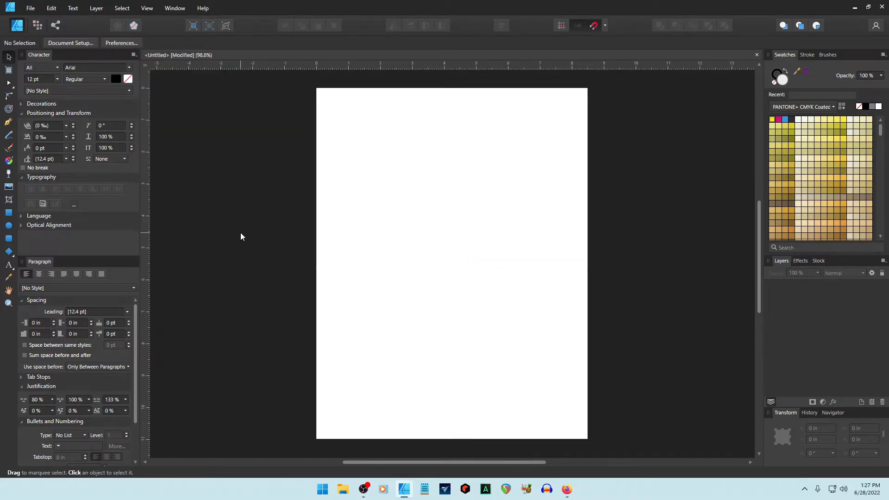
In Firefox, glance at the SimplyWeb homepage, then go back to the GraphicRiver collection.
{"action": "mouse_move", "coordinate": [565, 486]}
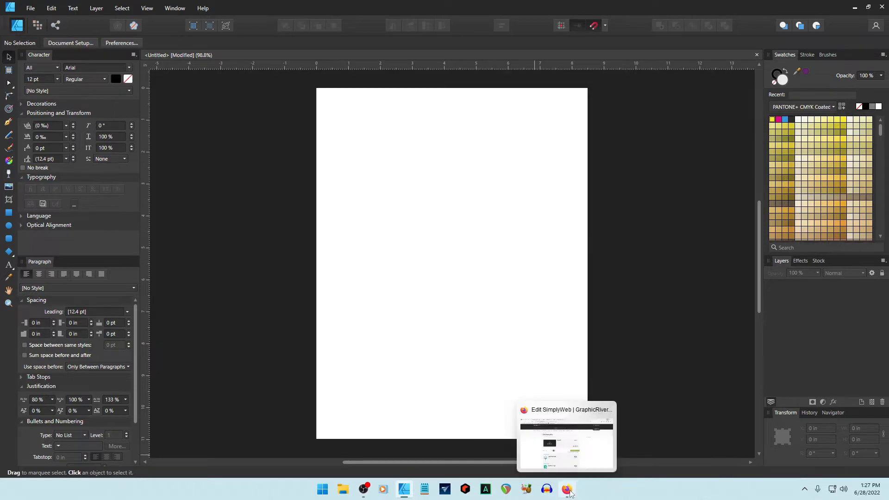
{"action": "left_click", "coordinate": [558, 435]}
{"action": "scroll", "coordinate": [682, 310], "scroll_direction": "down", "scroll_amount": 3}
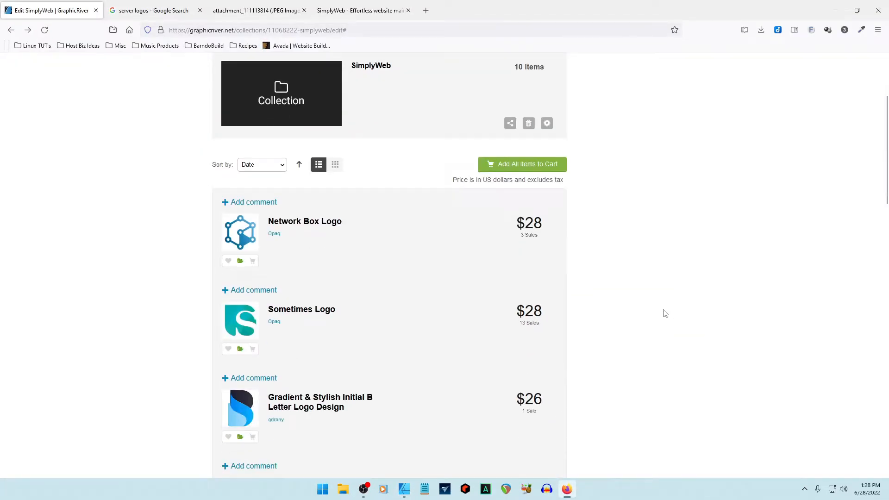
{"action": "left_click", "coordinate": [350, 14]}
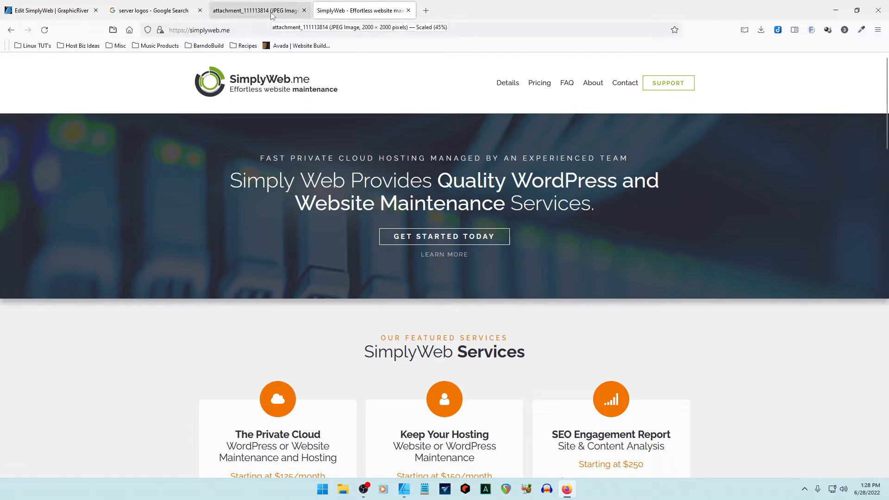
{"action": "left_click", "coordinate": [44, 14]}
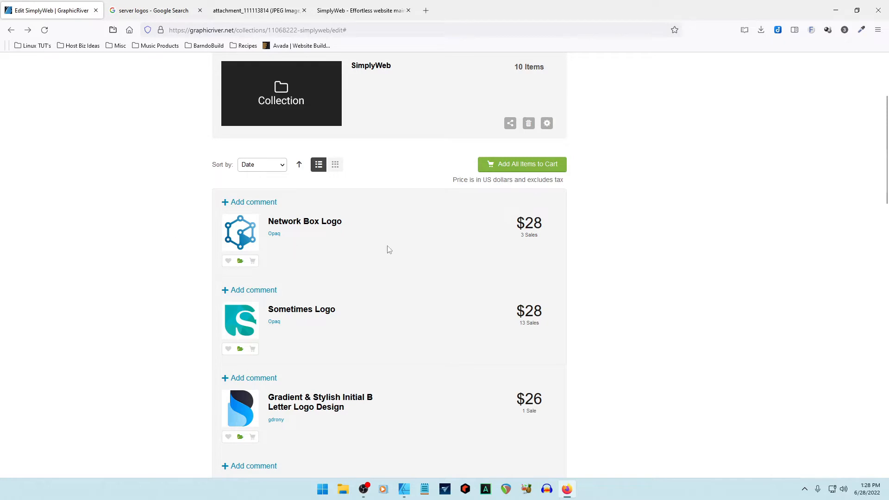
Open and scroll through the Network Box Logo item page, then return to Affinity Designer.
{"action": "scroll", "coordinate": [371, 253], "scroll_direction": "down", "scroll_amount": 9}
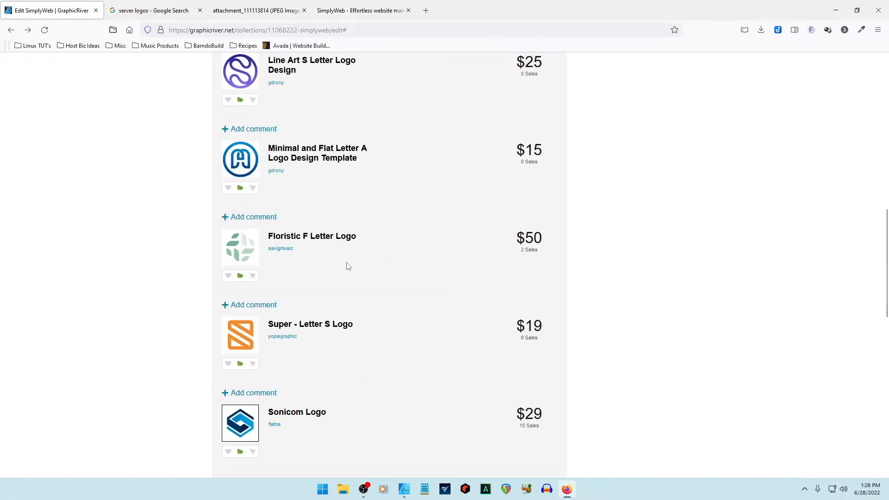
{"action": "scroll", "coordinate": [348, 266], "scroll_direction": "down", "scroll_amount": 9}
{"action": "scroll", "coordinate": [393, 287], "scroll_direction": "up", "scroll_amount": 5}
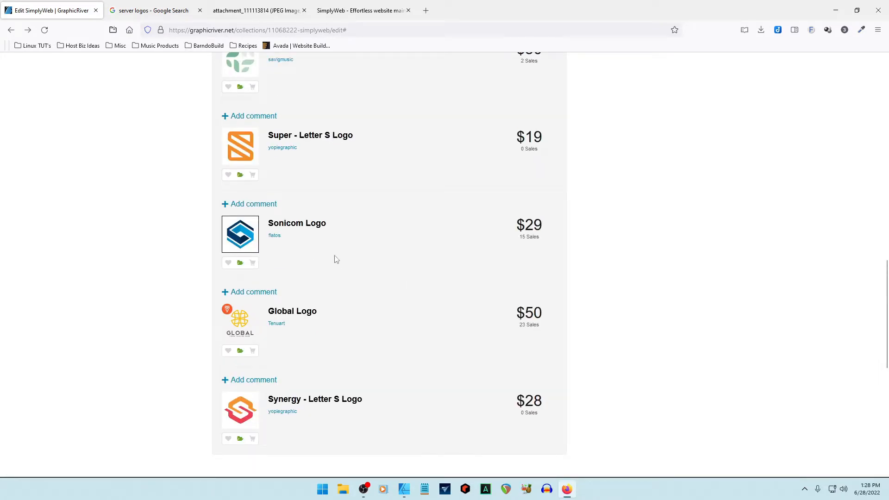
{"action": "scroll", "coordinate": [369, 262], "scroll_direction": "up", "scroll_amount": 10}
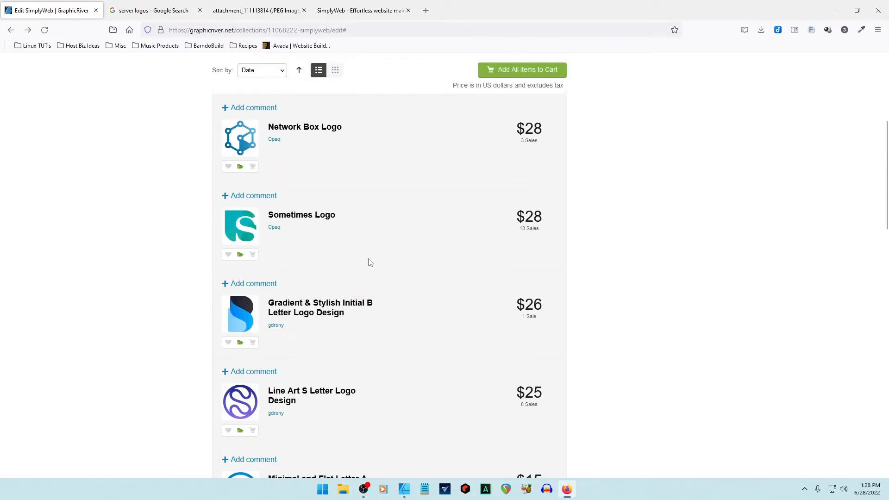
{"action": "left_click", "coordinate": [312, 128]}
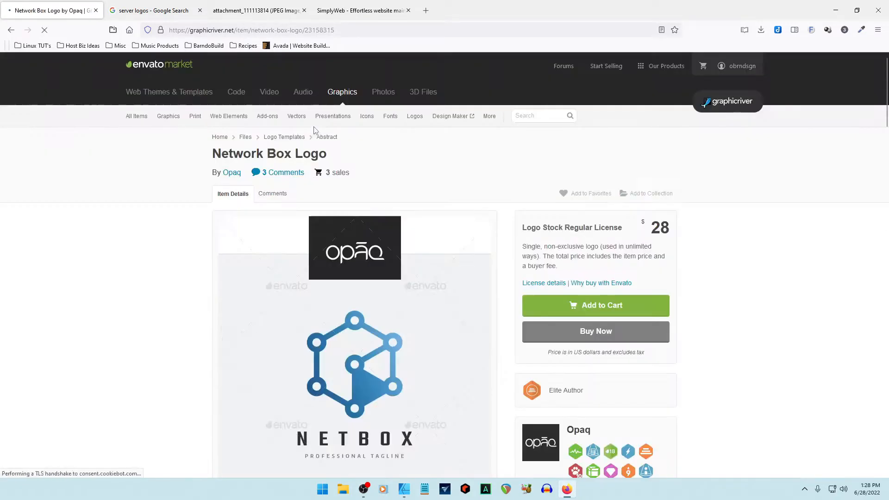
{"action": "scroll", "coordinate": [209, 248], "scroll_direction": "down", "scroll_amount": 3}
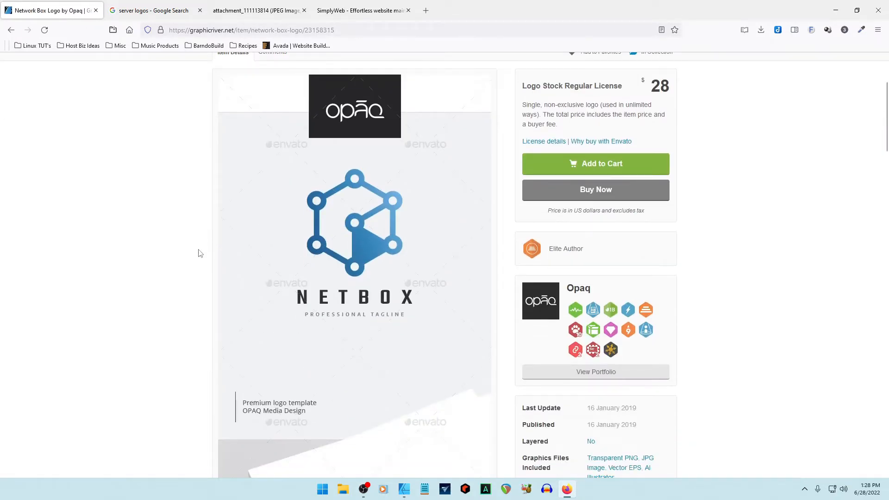
{"action": "scroll", "coordinate": [194, 240], "scroll_direction": "down", "scroll_amount": 1}
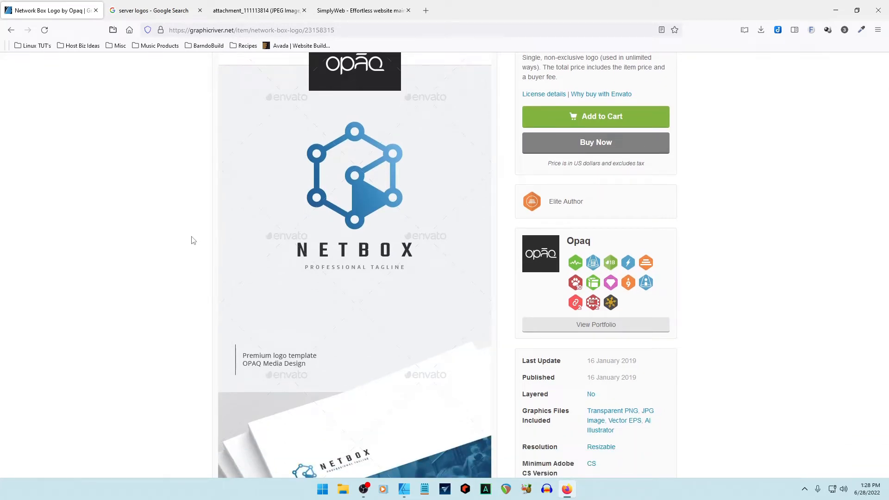
{"action": "left_click", "coordinate": [404, 490]}
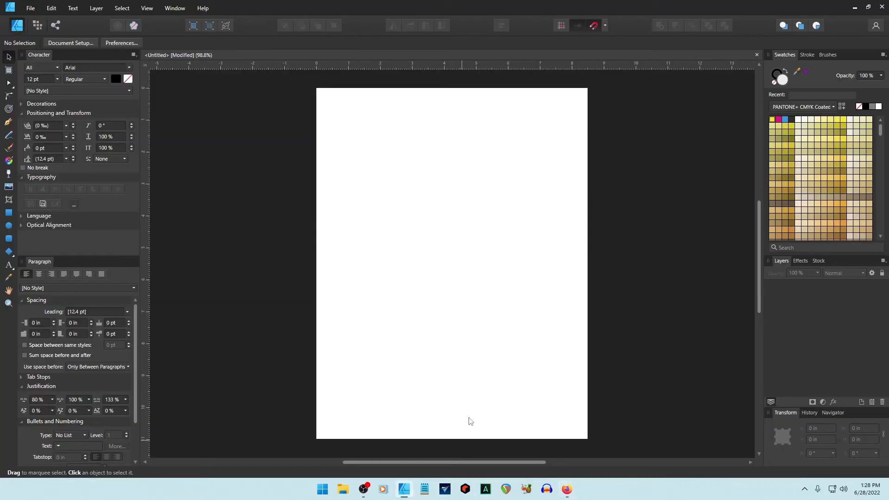
Paste the browser screenshot, crop it roughly to the hexagon logo, and move it up-left.
{"action": "key", "text": "ctrl+v"}
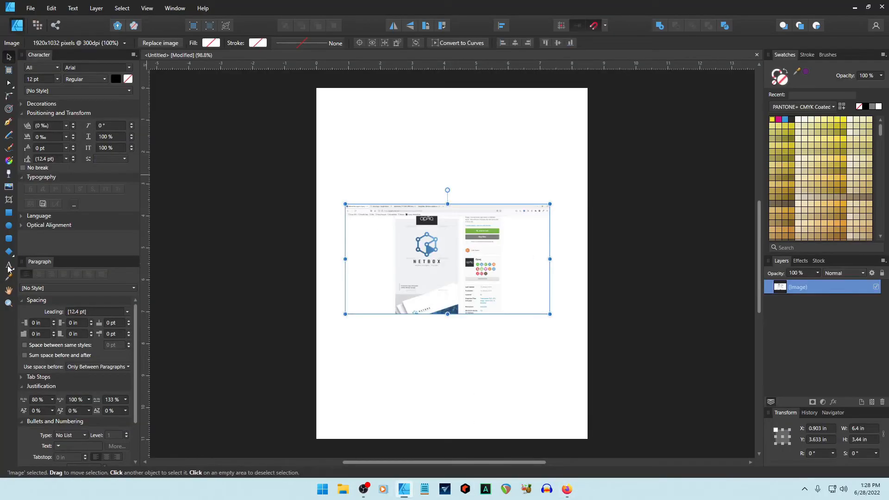
{"action": "left_click", "coordinate": [8, 199]}
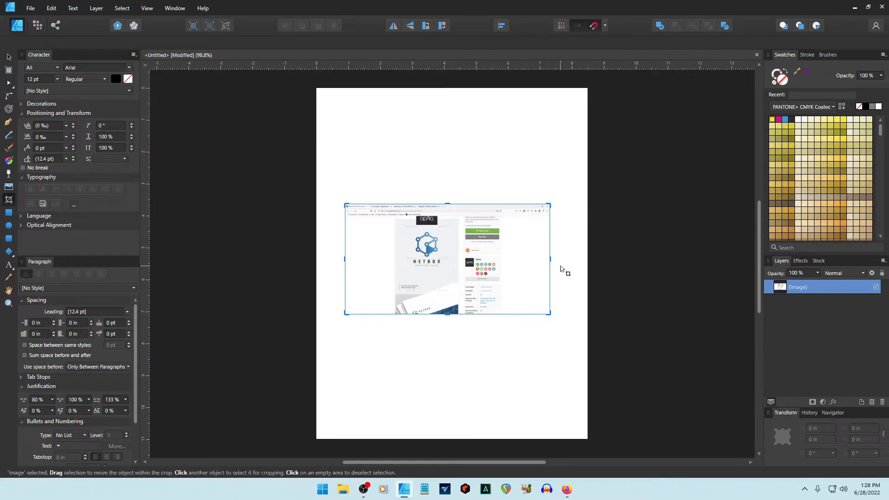
{"action": "left_click_drag", "start_coordinate": [550, 259], "coordinate": [445, 265]}
{"action": "left_click_drag", "start_coordinate": [394, 204], "coordinate": [394, 230]}
{"action": "left_click_drag", "start_coordinate": [347, 273], "coordinate": [412, 276]}
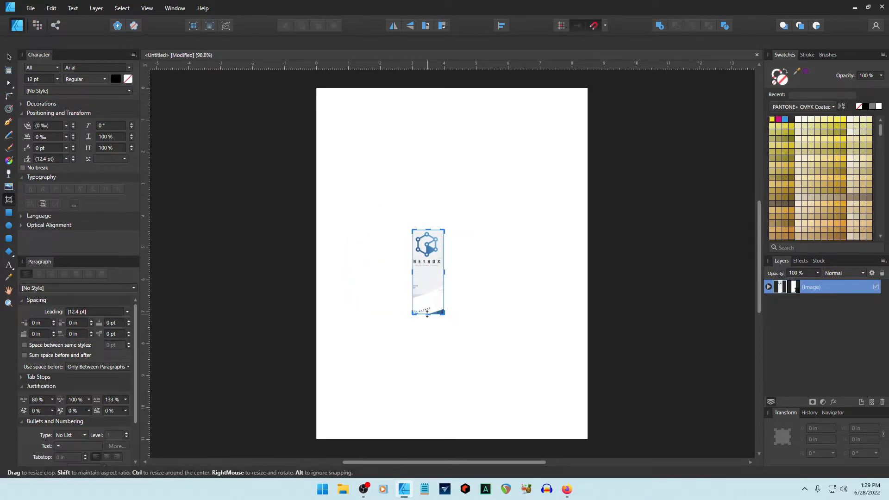
{"action": "left_click_drag", "start_coordinate": [440, 314], "coordinate": [439, 261]}
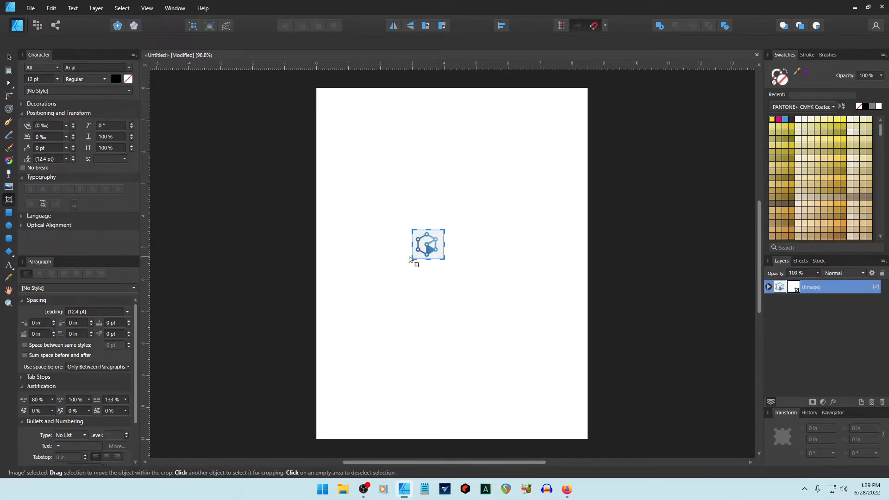
{"action": "scroll", "coordinate": [409, 259], "scroll_direction": "up", "scroll_amount": 3}
{"action": "scroll", "coordinate": [409, 258], "scroll_direction": "up", "scroll_amount": 3}
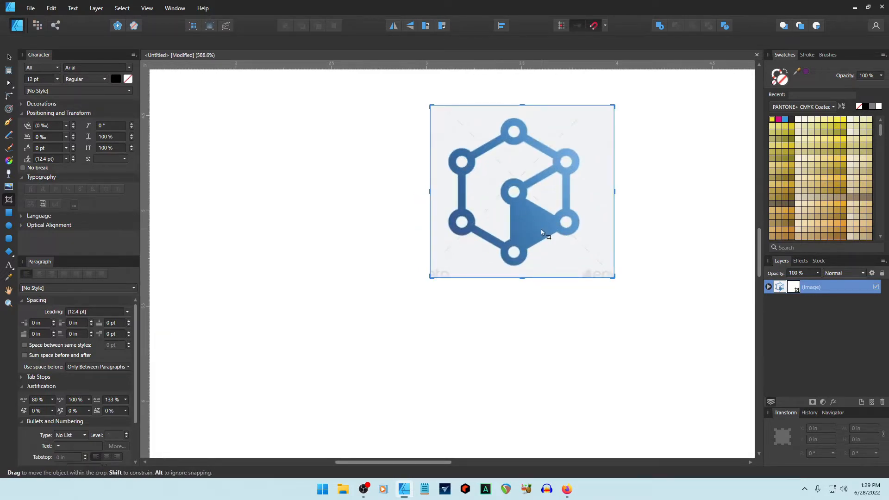
{"action": "left_click", "coordinate": [9, 57]}
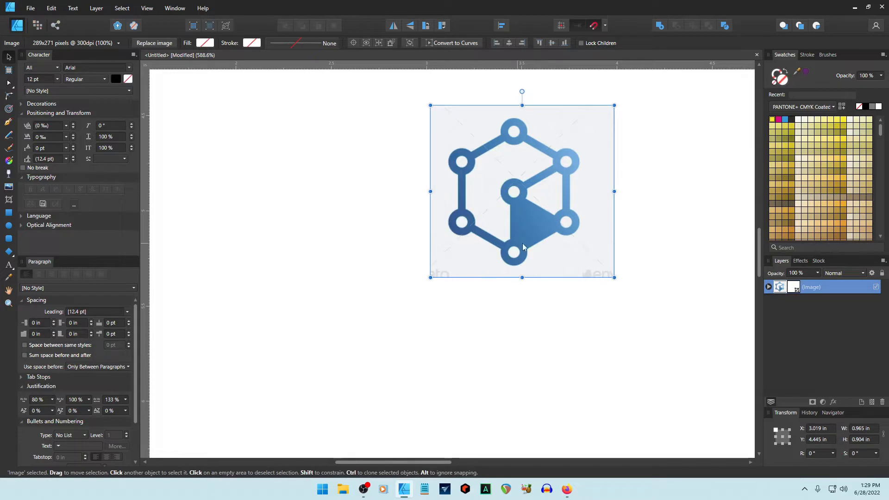
{"action": "left_click_drag", "start_coordinate": [492, 232], "coordinate": [239, 211]}
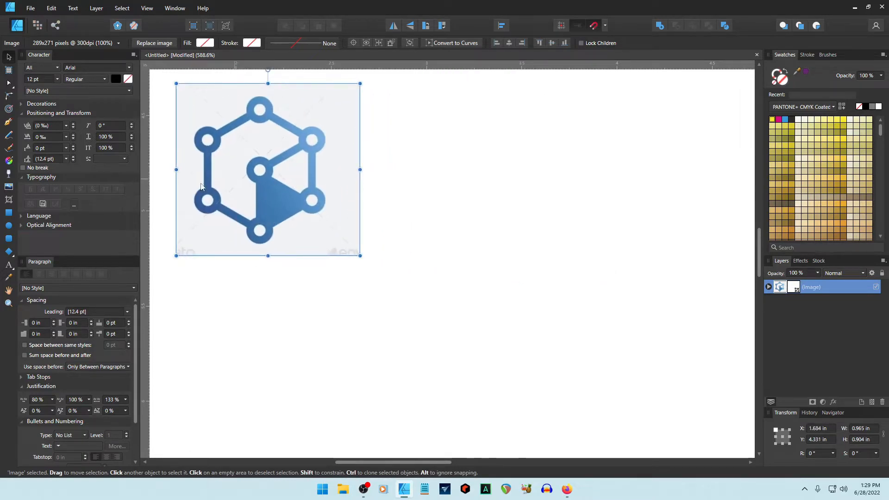
Tighten the crop on all four sides of the hexagon logo image.
{"action": "left_click", "coordinate": [8, 199]}
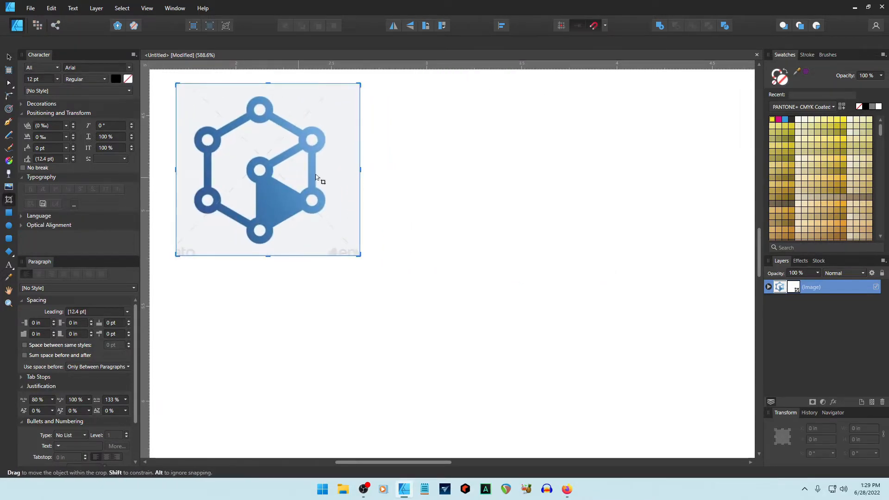
{"action": "left_click_drag", "start_coordinate": [361, 170], "coordinate": [338, 170]}
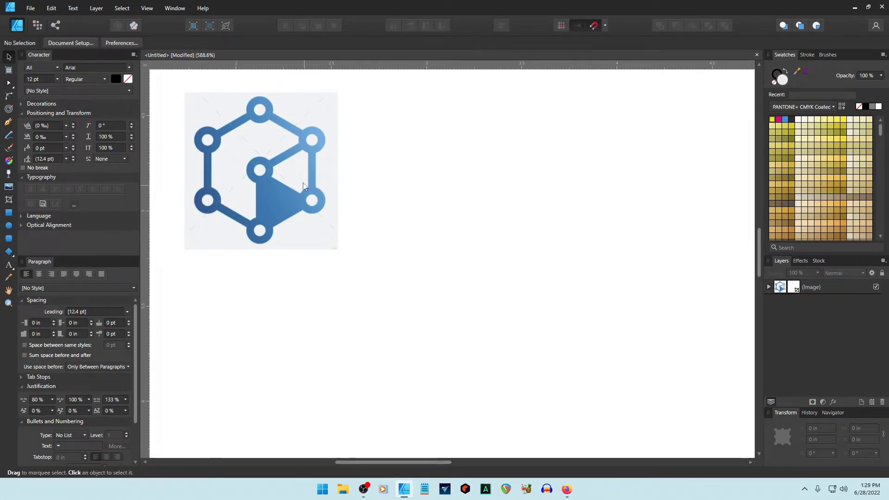
{"action": "left_click", "coordinate": [301, 183]}
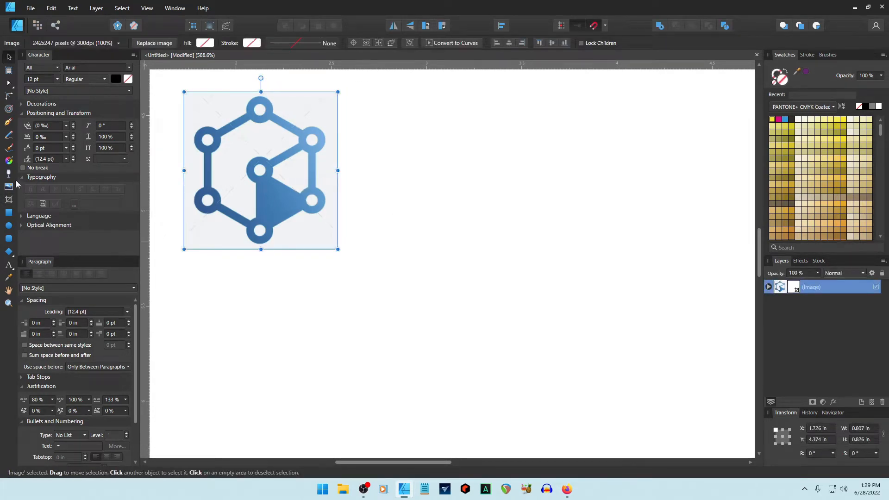
{"action": "left_click", "coordinate": [8, 200]}
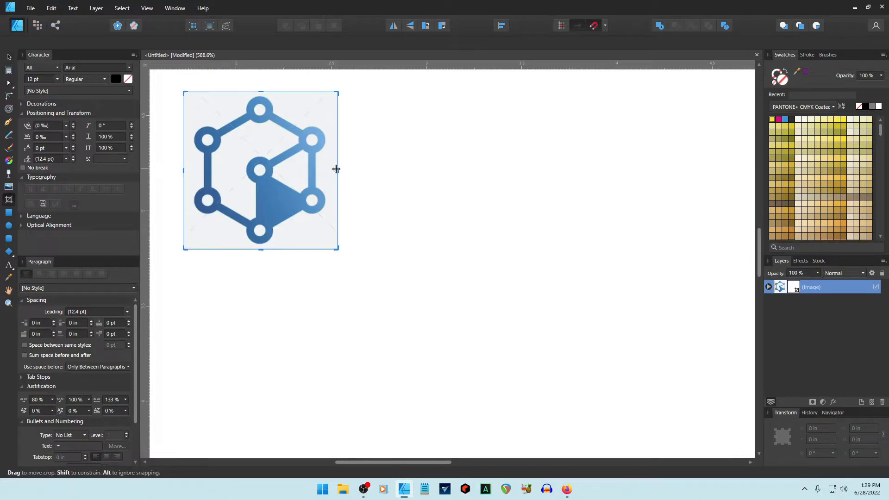
{"action": "left_click_drag", "start_coordinate": [332, 171], "coordinate": [326, 171]}
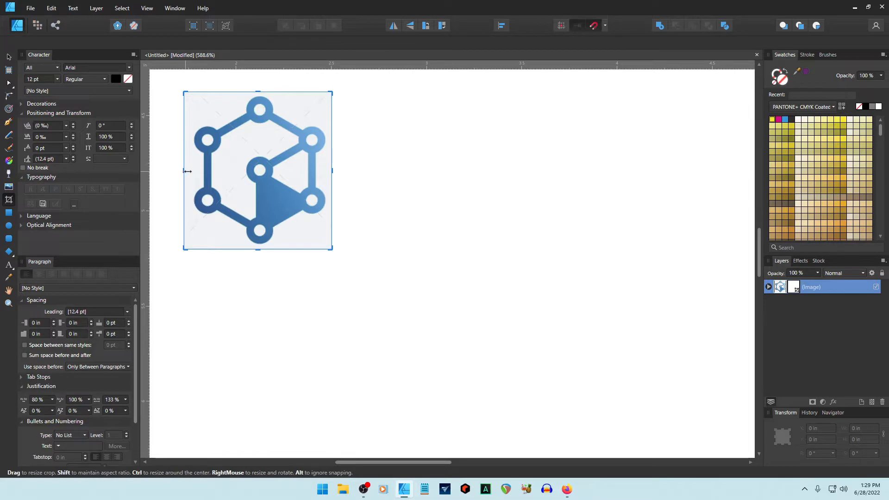
{"action": "left_click_drag", "start_coordinate": [183, 170], "coordinate": [189, 170]}
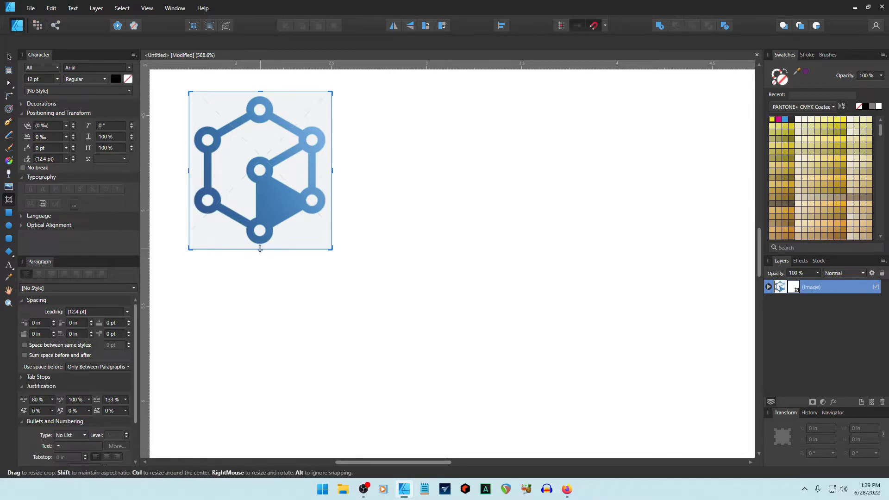
{"action": "left_click_drag", "start_coordinate": [261, 248], "coordinate": [262, 245]}
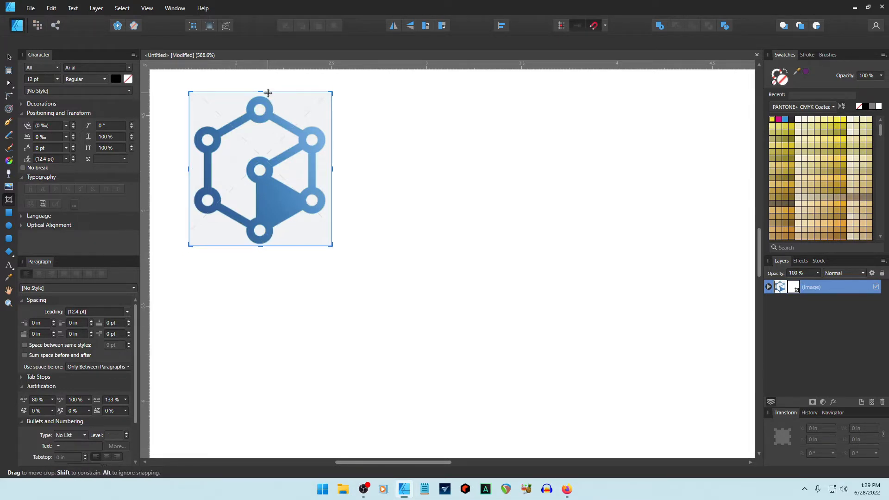
{"action": "left_click_drag", "start_coordinate": [262, 94], "coordinate": [262, 96]}
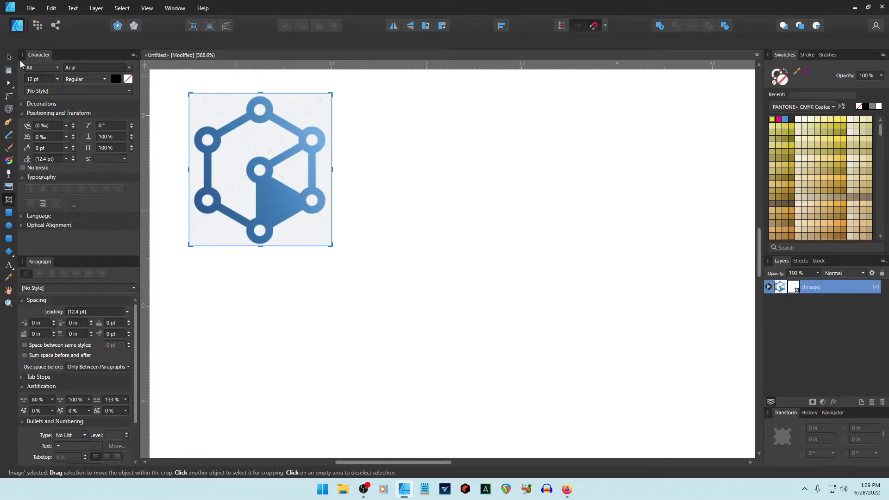
Move the cropped logo to the page's top-left corner and switch to Firefox.
{"action": "key", "text": "v"}
{"action": "left_click", "coordinate": [406, 191]}
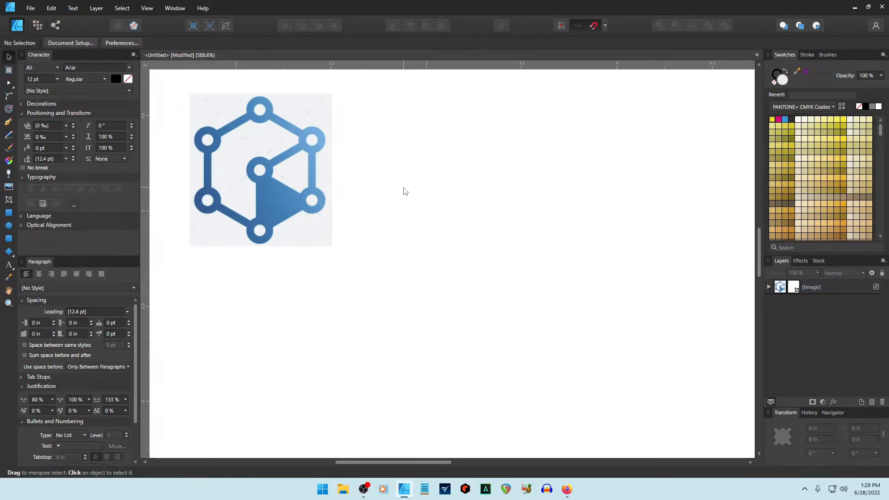
{"action": "scroll", "coordinate": [405, 191], "scroll_direction": "down", "scroll_amount": 6}
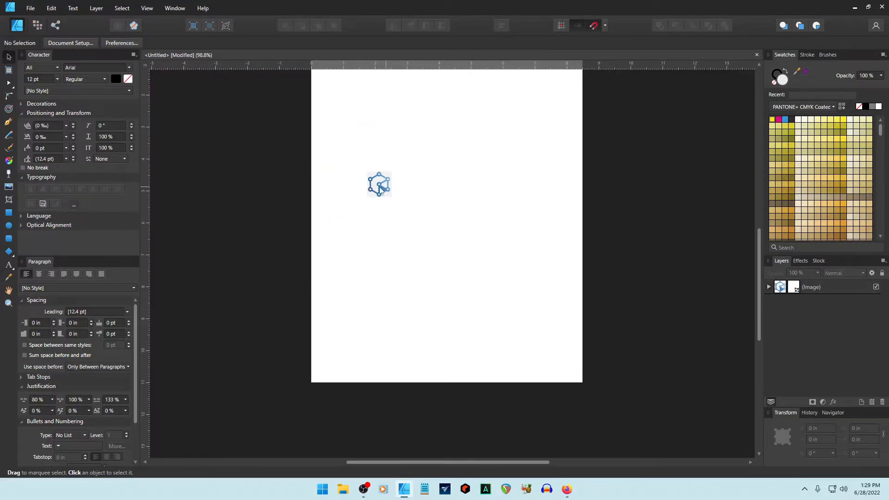
{"action": "left_click_drag", "start_coordinate": [380, 188], "coordinate": [354, 105]}
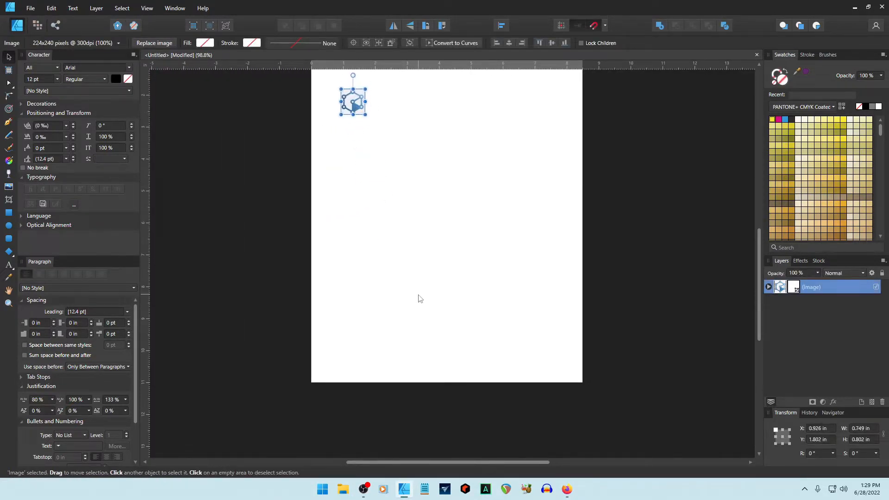
{"action": "left_click", "coordinate": [566, 488]}
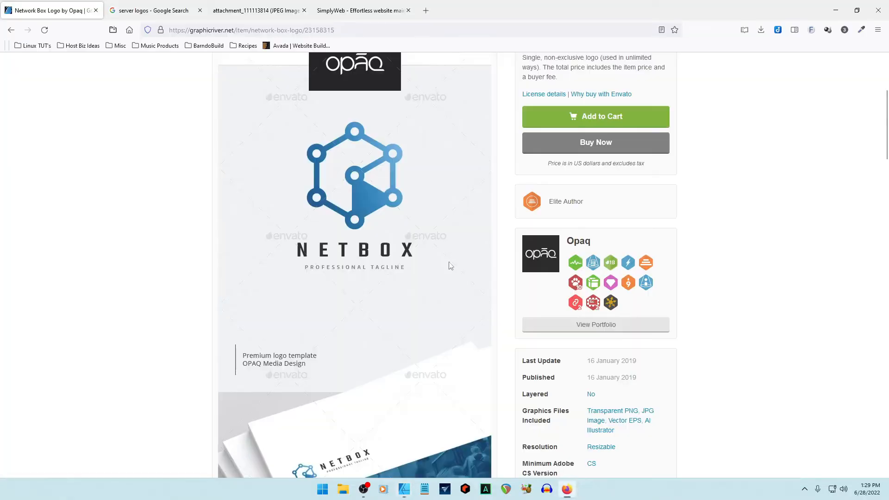
Open the Sonicom Logo item from the SimplyWeb collection, zoom it to 150%, and capture it.
{"action": "left_click", "coordinate": [11, 29]}
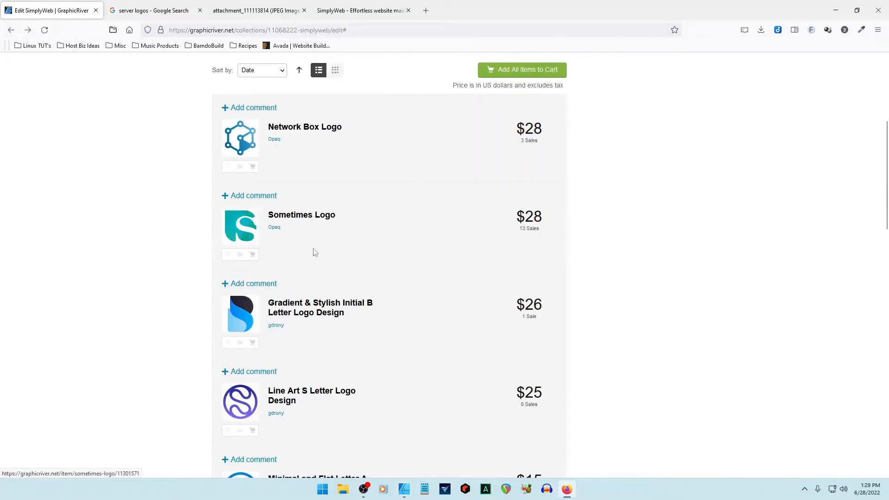
{"action": "scroll", "coordinate": [352, 268], "scroll_direction": "down", "scroll_amount": 5}
{"action": "scroll", "coordinate": [397, 282], "scroll_direction": "down", "scroll_amount": 7}
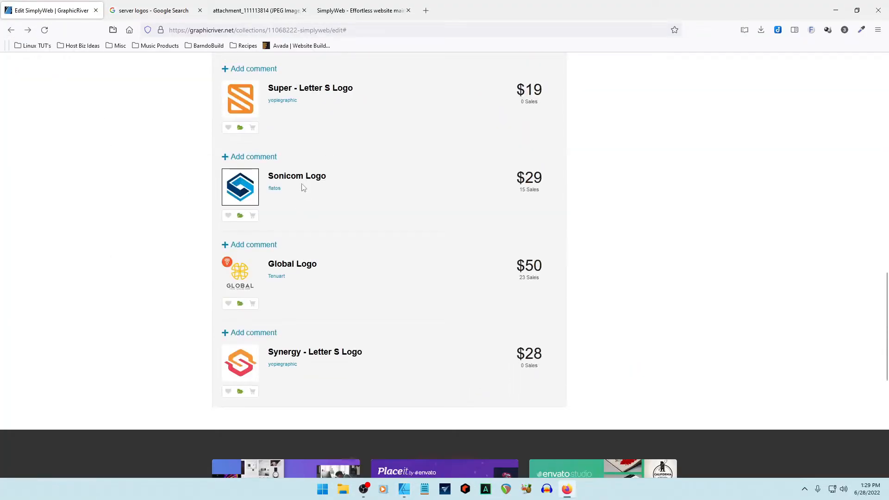
{"action": "left_click", "coordinate": [302, 179]}
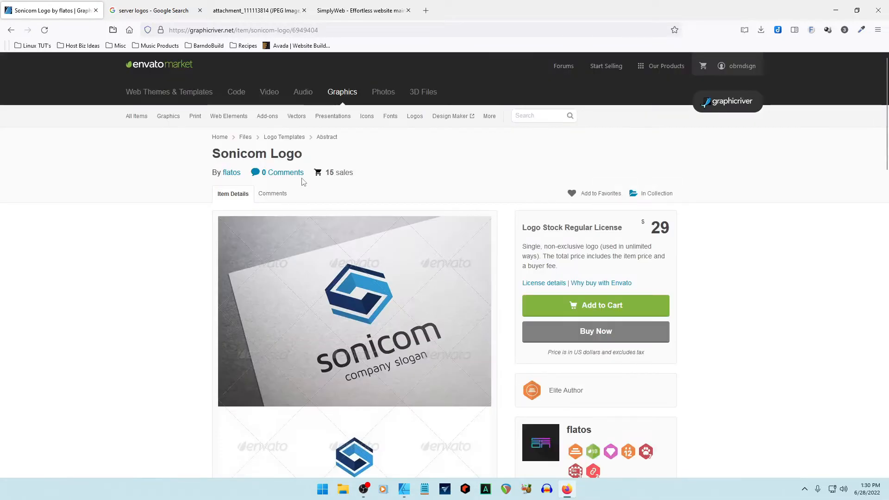
{"action": "scroll", "coordinate": [342, 262], "scroll_direction": "down", "scroll_amount": 5}
{"action": "key", "text": "ctrl+plus"}
{"action": "key", "text": "ctrl+plus"}
{"action": "key", "text": "ctrl+plus"}
{"action": "key", "text": "ctrl+plus"}
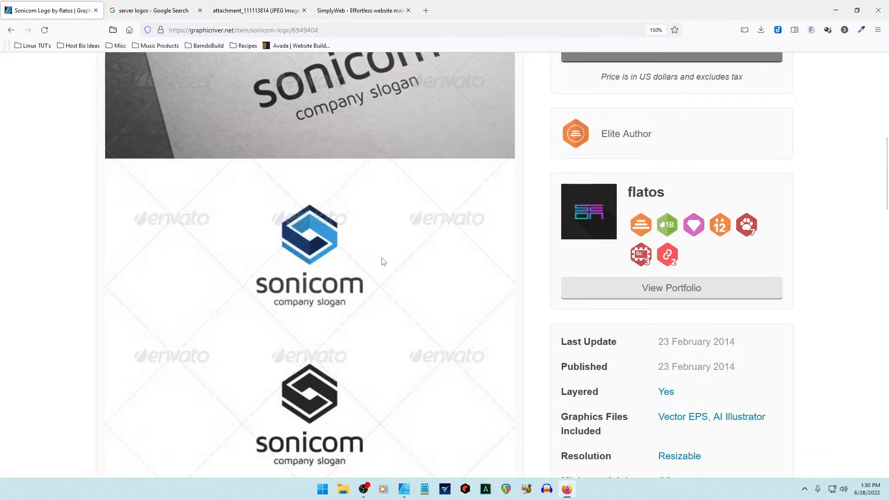
{"action": "key", "text": "alt+Tab"}
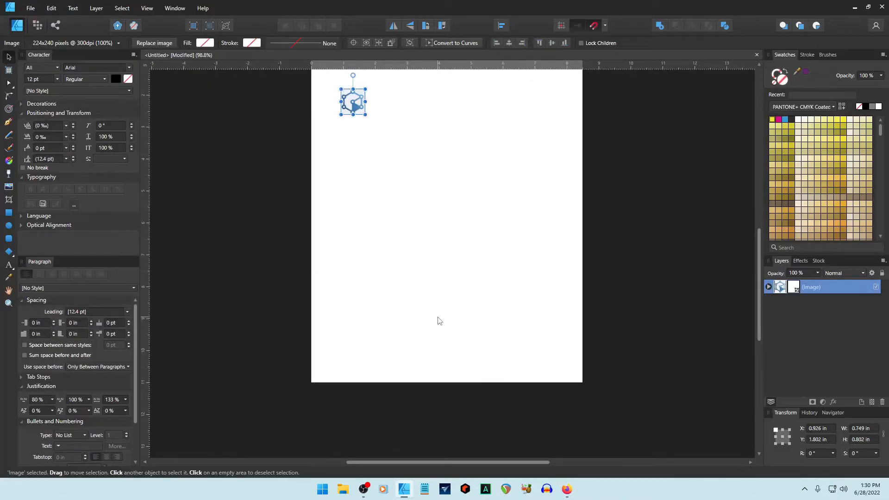
Paste the screenshot, crop it to the blue Sonicom logo, and place it beside the hexagon logo.
{"action": "key", "text": "ctrl+v"}
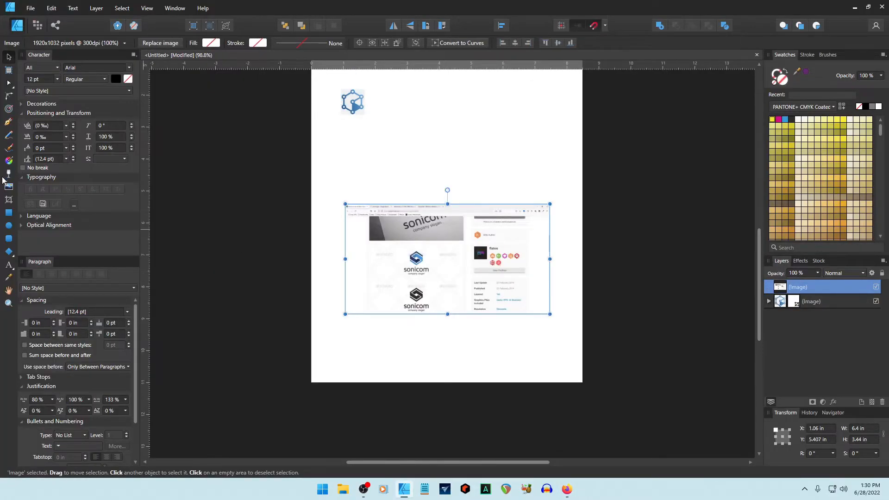
{"action": "left_click", "coordinate": [8, 199]}
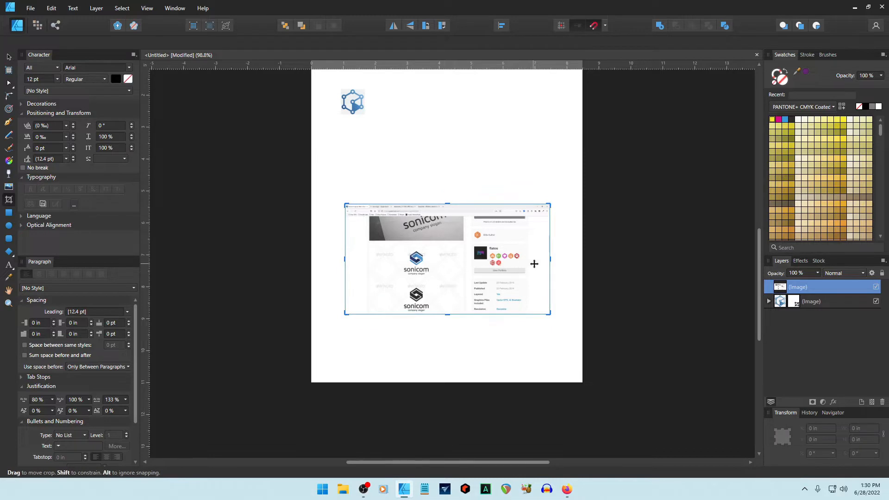
{"action": "left_click_drag", "start_coordinate": [549, 259], "coordinate": [424, 262]}
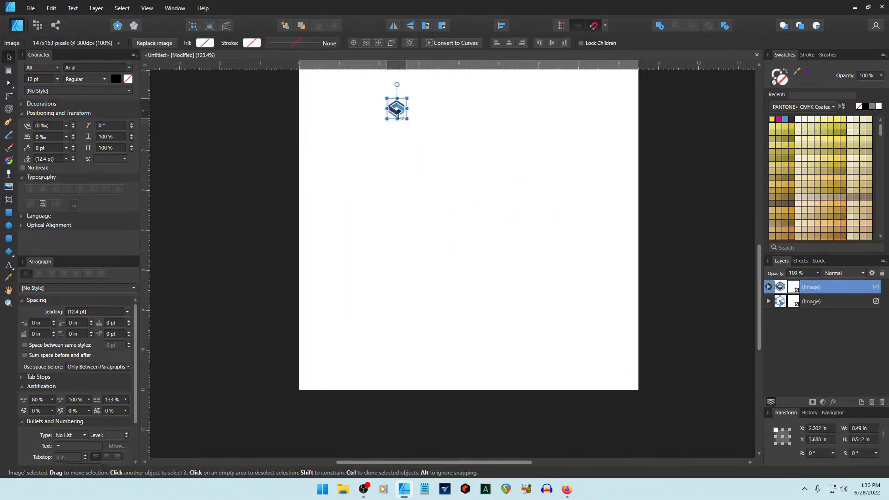
{"action": "scroll", "coordinate": [430, 163], "scroll_direction": "up", "scroll_amount": 10}
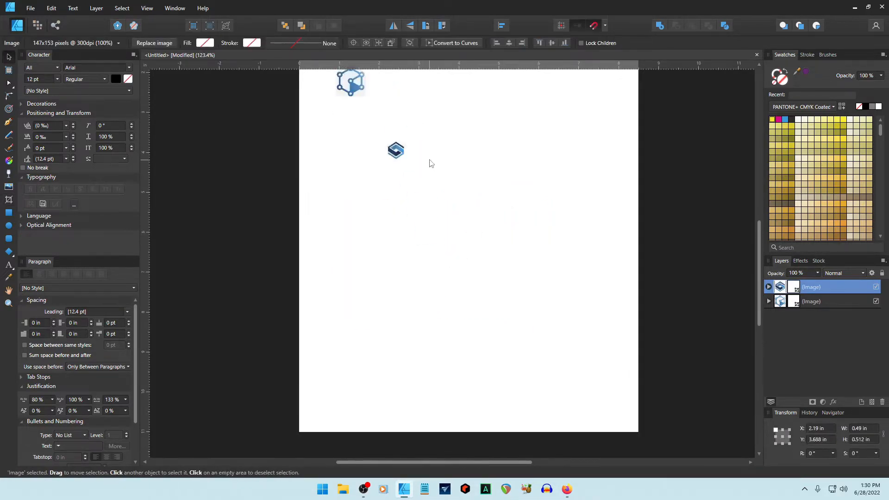
{"action": "left_click_drag", "start_coordinate": [402, 246], "coordinate": [406, 200]}
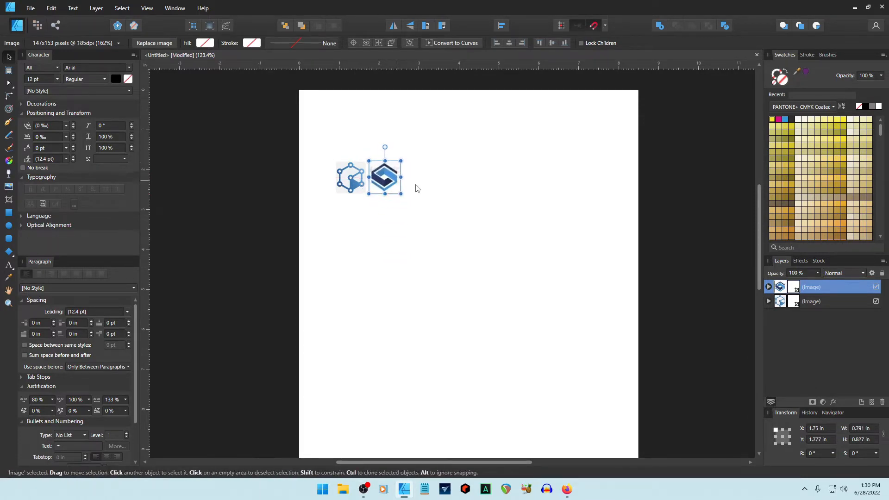
{"action": "left_click", "coordinate": [454, 218]}
{"action": "key", "text": "alt+Tab"}
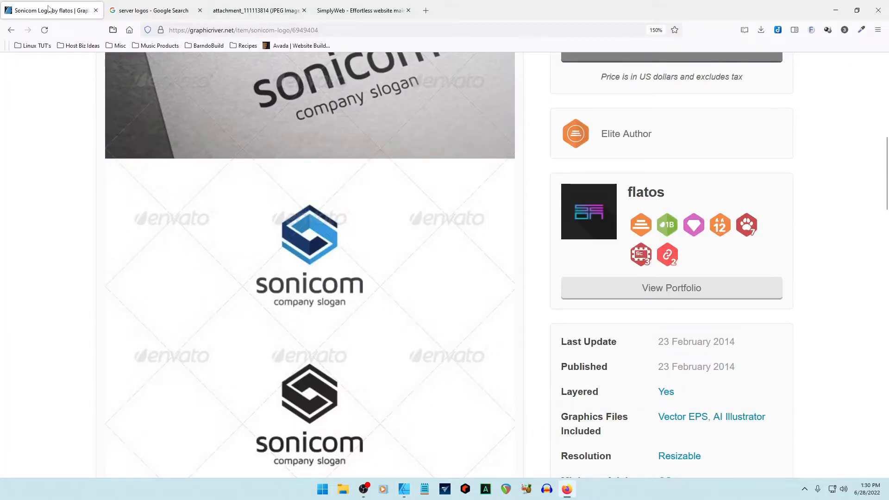
{"action": "left_click", "coordinate": [10, 30]}
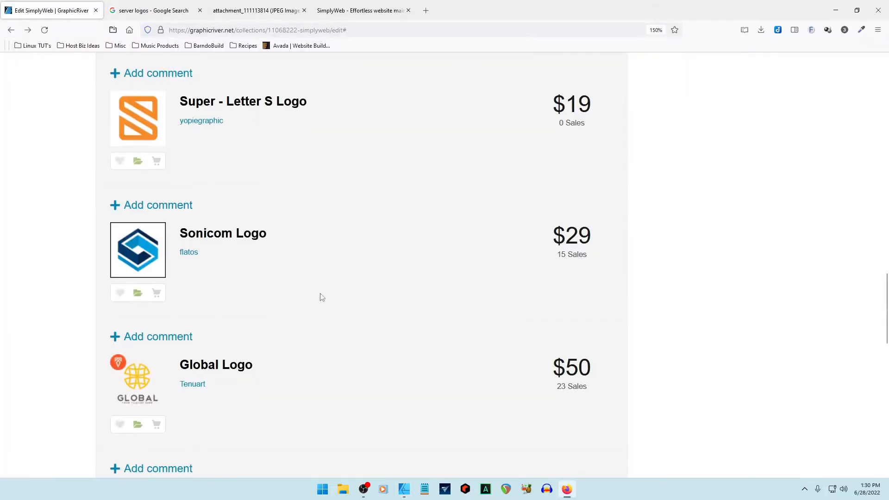
Browse the Global Logo item's previews, go back to the SimplyWeb collection, and minimize Firefox.
{"action": "scroll", "coordinate": [320, 296], "scroll_direction": "down", "scroll_amount": 5}
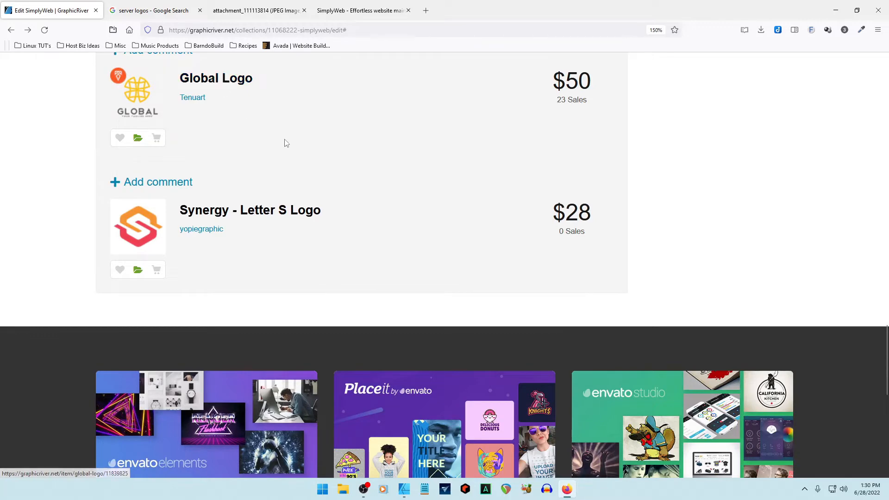
{"action": "scroll", "coordinate": [280, 139], "scroll_direction": "up", "scroll_amount": 5}
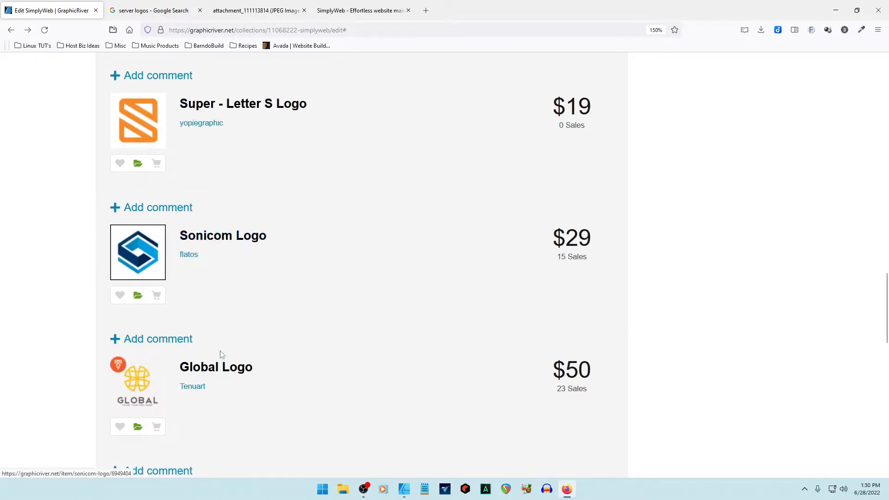
{"action": "left_click", "coordinate": [276, 368]}
{"action": "scroll", "coordinate": [367, 356], "scroll_direction": "down", "scroll_amount": 15}
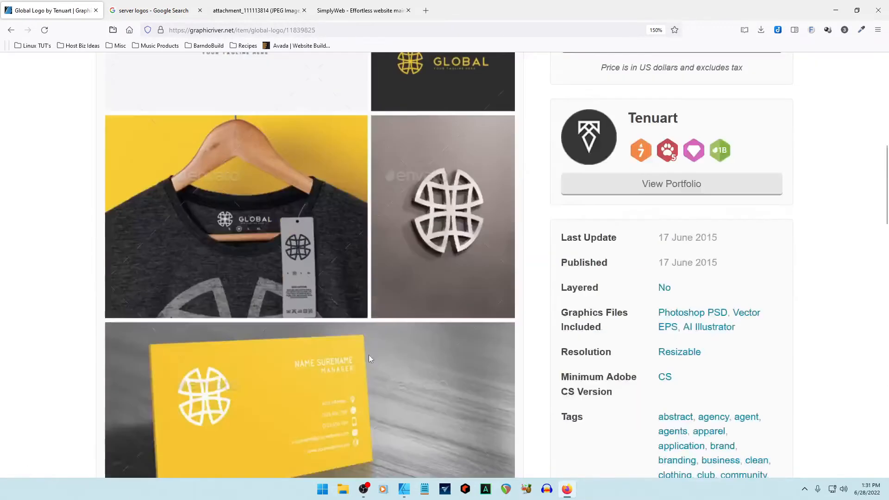
{"action": "scroll", "coordinate": [323, 231], "scroll_direction": "up", "scroll_amount": 6}
{"action": "scroll", "coordinate": [269, 388], "scroll_direction": "up", "scroll_amount": 5}
{"action": "scroll", "coordinate": [238, 421], "scroll_direction": "down", "scroll_amount": 5}
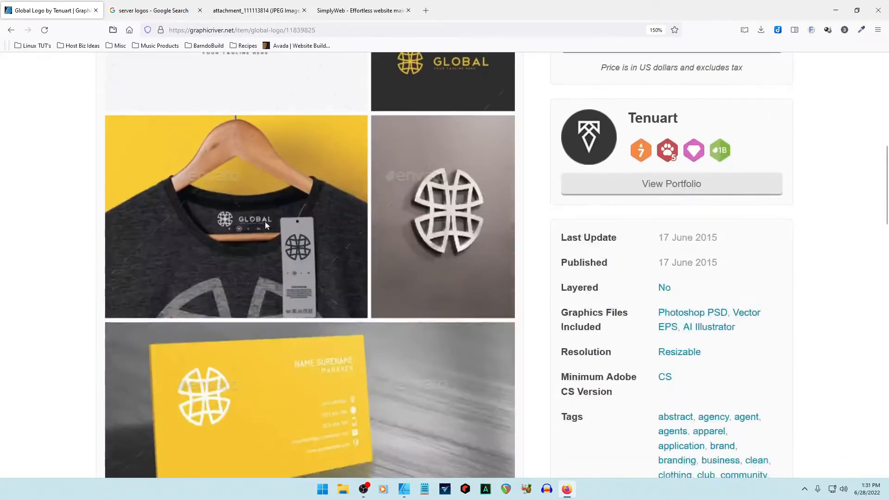
{"action": "scroll", "coordinate": [288, 285], "scroll_direction": "up", "scroll_amount": 7}
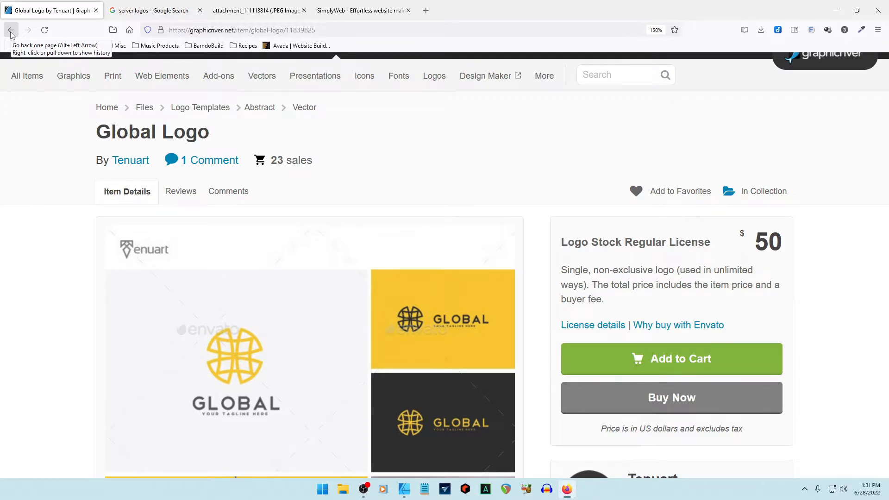
{"action": "left_click", "coordinate": [11, 33]}
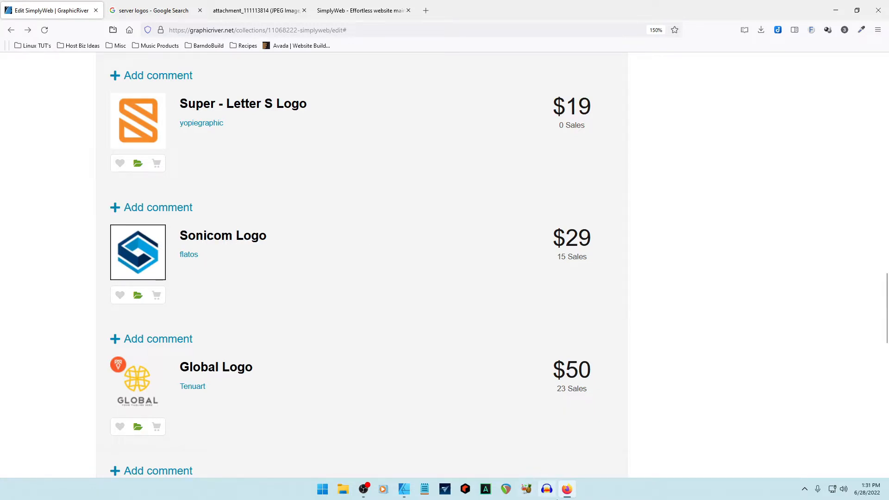
{"action": "left_click", "coordinate": [566, 489]}
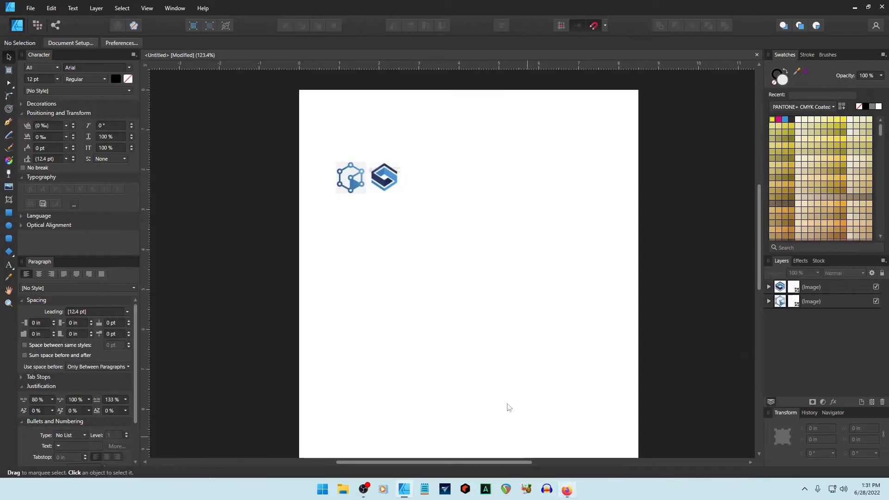
View the CALIBREUS logo tab in Firefox, then return to Affinity Designer.
{"action": "left_click", "coordinate": [567, 489]}
{"action": "left_click", "coordinate": [241, 14]}
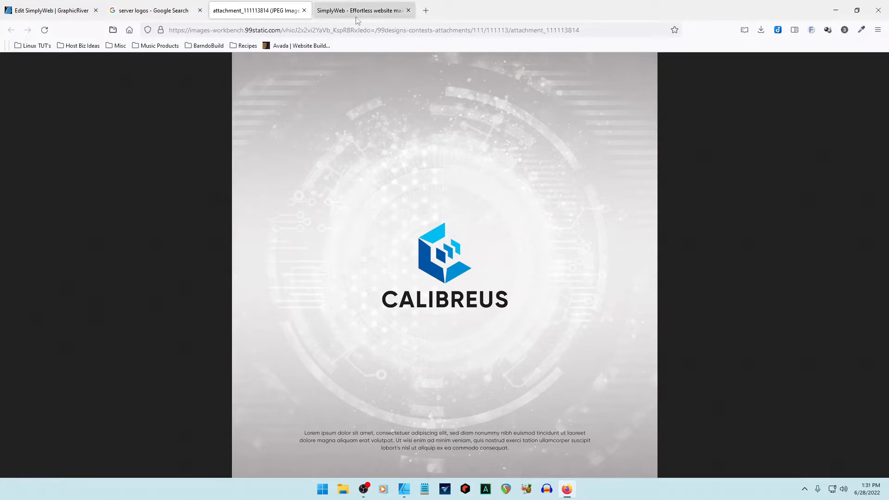
{"action": "left_click", "coordinate": [404, 489]}
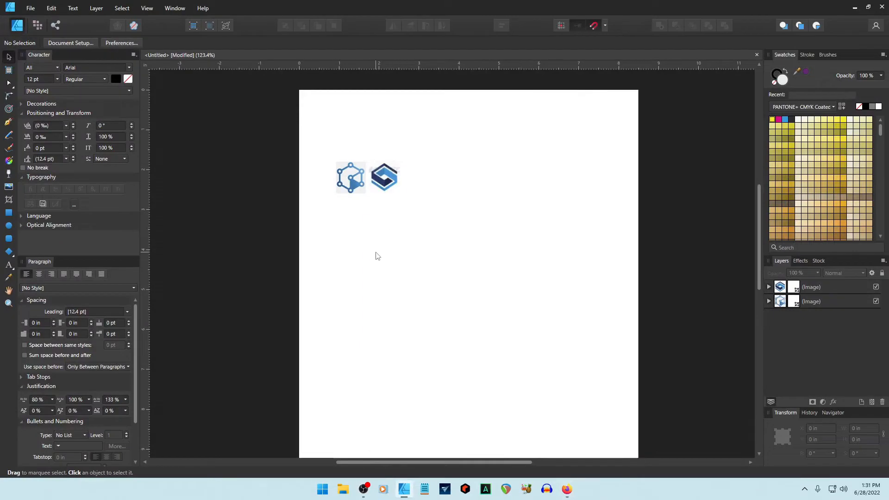
Paste the Calibreus screenshot and crop it down to just the cube logo.
{"action": "key", "text": "ctrl+v"}
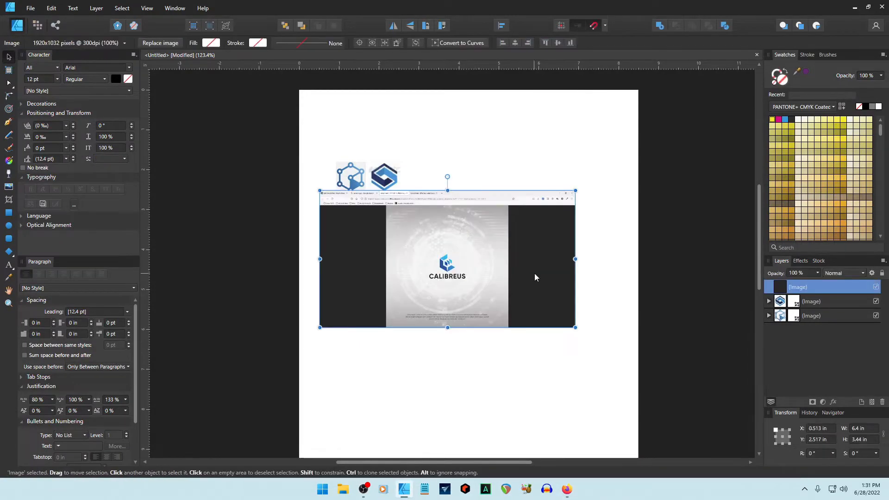
{"action": "left_click", "coordinate": [10, 200]}
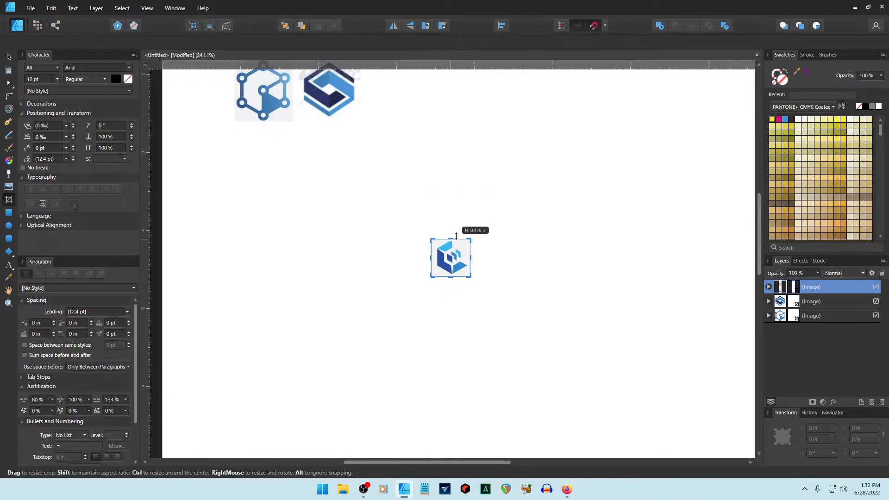
{"action": "left_click_drag", "start_coordinate": [457, 232], "coordinate": [456, 239]}
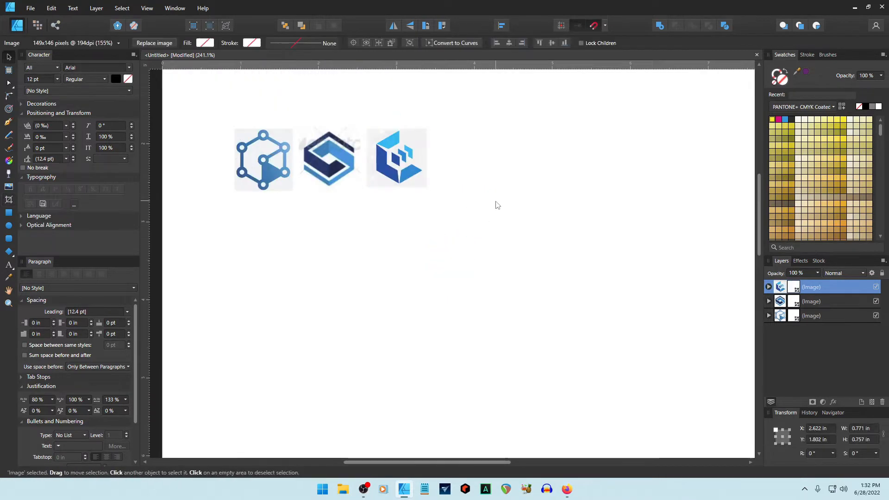
{"action": "left_click", "coordinate": [496, 202]}
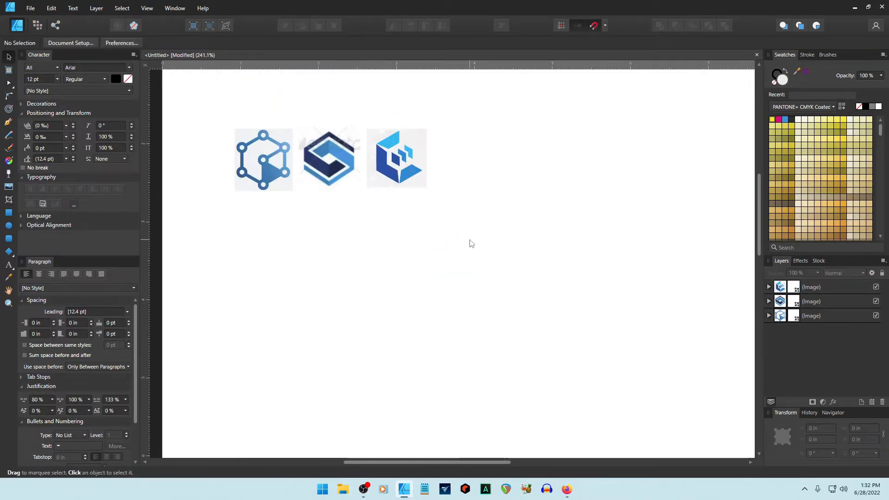
{"action": "scroll", "coordinate": [471, 244], "scroll_direction": "down", "scroll_amount": 4}
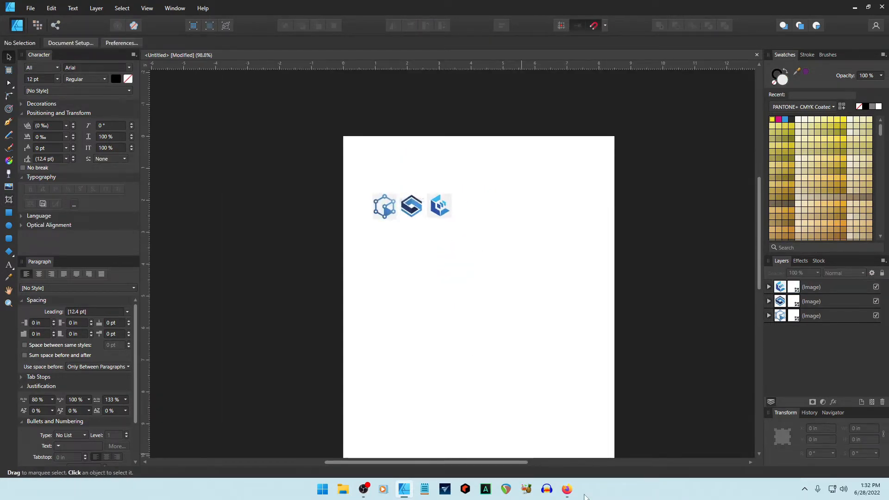
{"action": "left_click", "coordinate": [567, 488]}
Close the server logos search, Calibreus image and GraphicRiver edit tabs.
{"action": "left_click", "coordinate": [362, 10]}
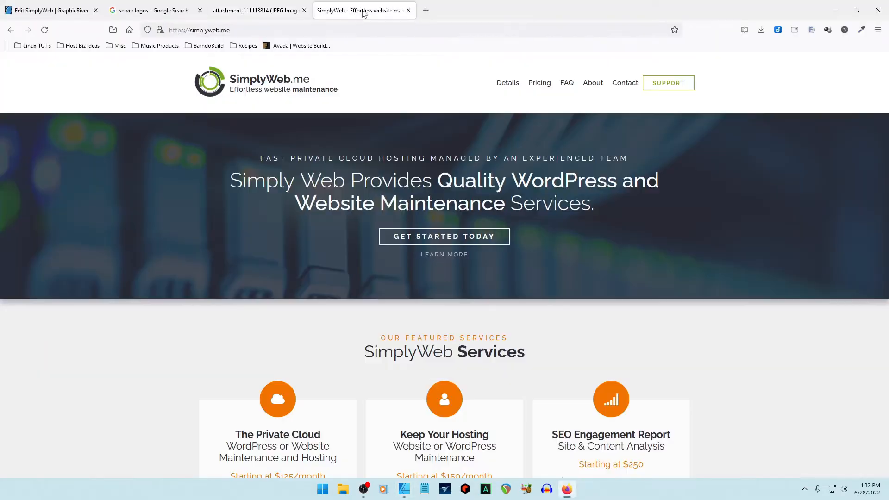
{"action": "left_click", "coordinate": [143, 10]}
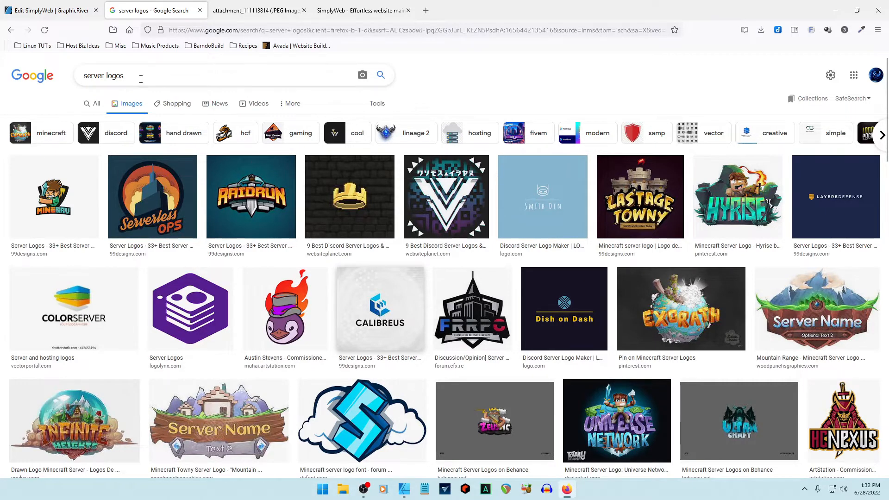
{"action": "left_click_drag", "start_coordinate": [140, 79], "coordinate": [80, 75]}
{"action": "left_click", "coordinate": [601, 84]}
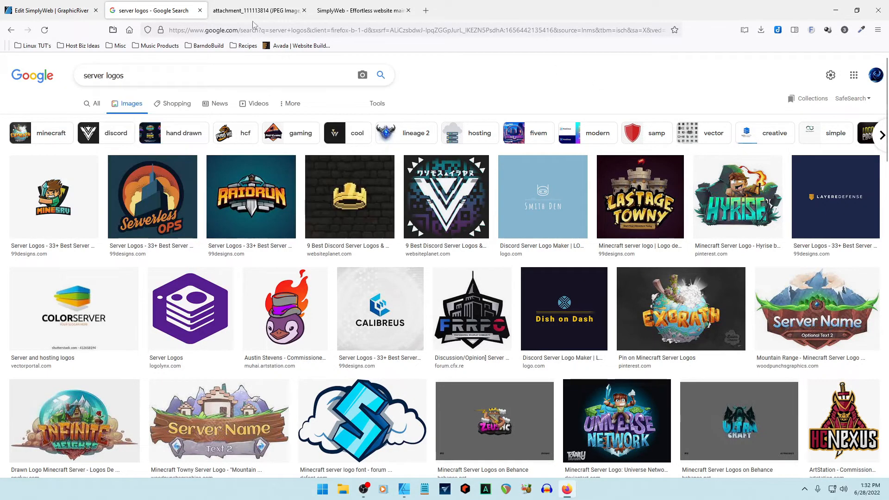
{"action": "left_click", "coordinate": [200, 10]}
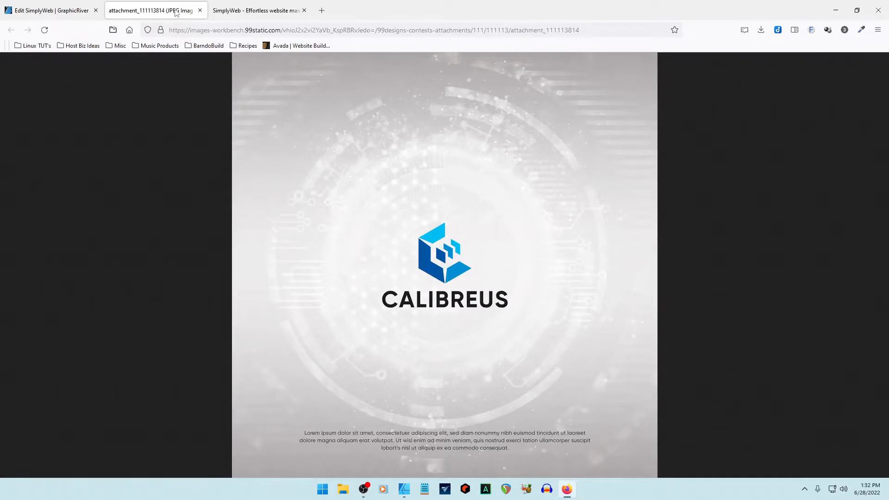
{"action": "left_click", "coordinate": [200, 10]}
{"action": "left_click", "coordinate": [96, 10]}
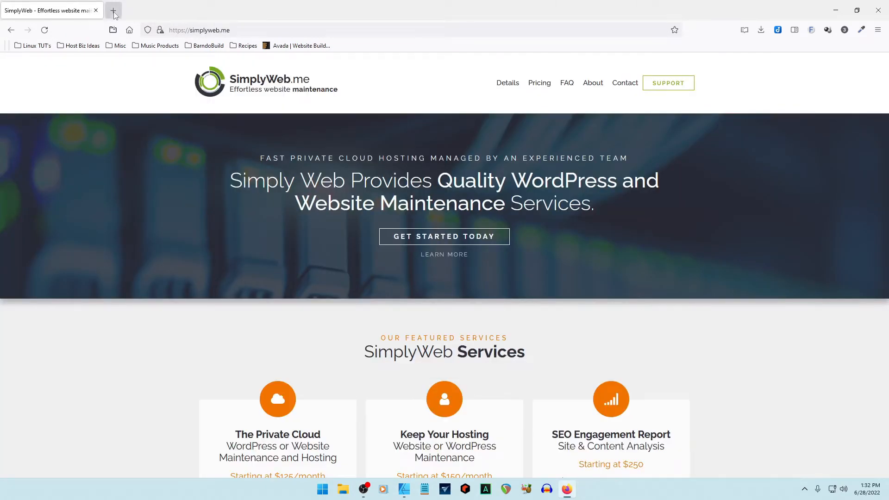
Open the Coolors palette site in a new tab, then minimise Firefox.
{"action": "left_click", "coordinate": [114, 10]}
{"action": "left_click", "coordinate": [258, 209]}
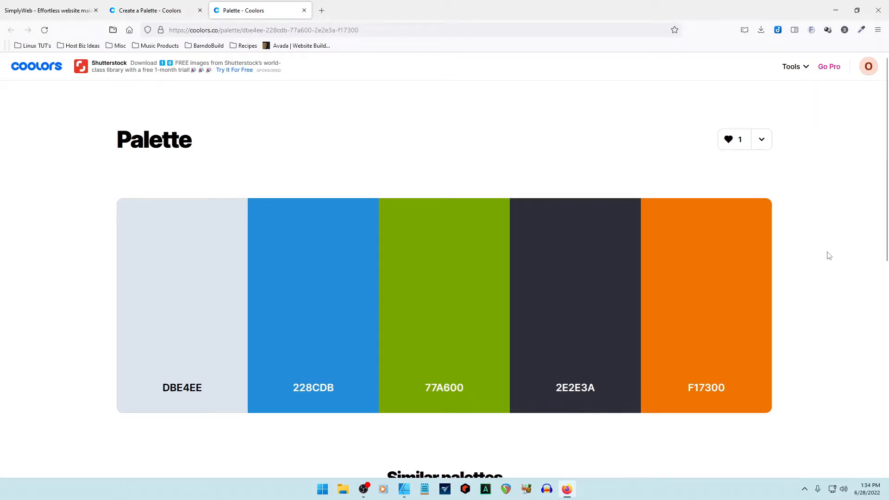
{"action": "left_click", "coordinate": [835, 10]}
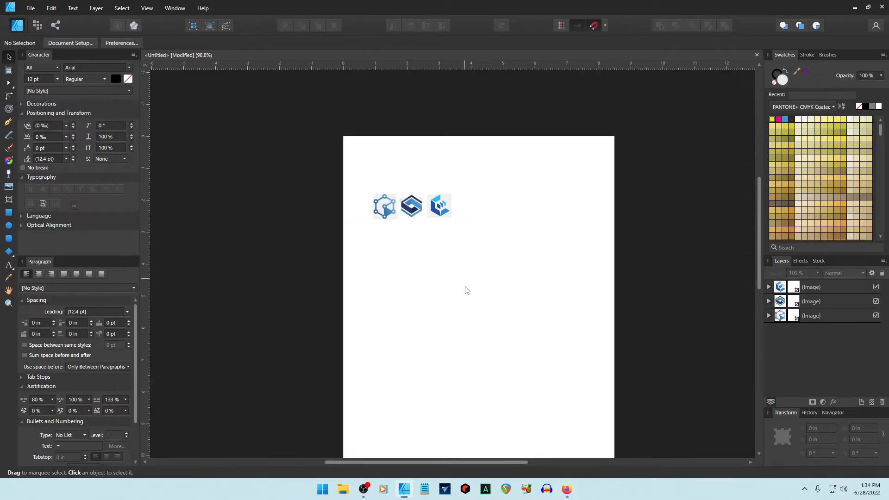
Shrink the pasted five-colour palette to a thin strip and move the cube, S and hexagon logos into the top row.
{"action": "key", "text": "ctrl+v"}
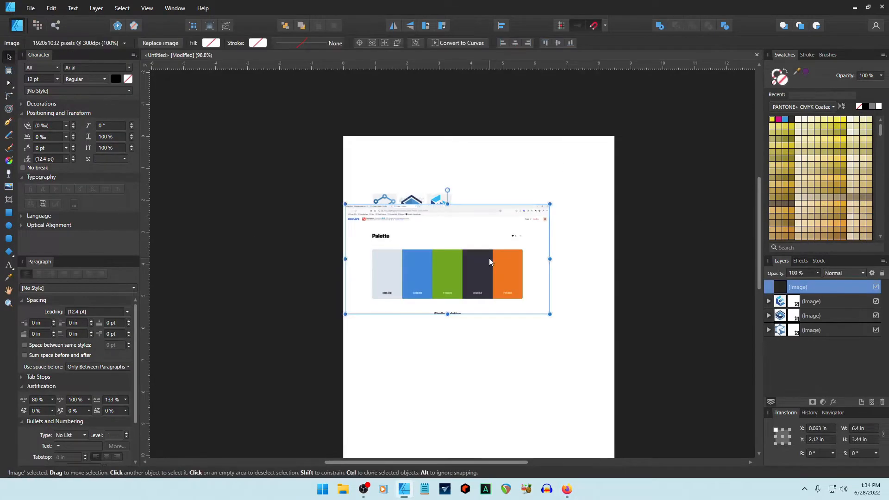
{"action": "left_click_drag", "start_coordinate": [455, 143], "coordinate": [527, 161]}
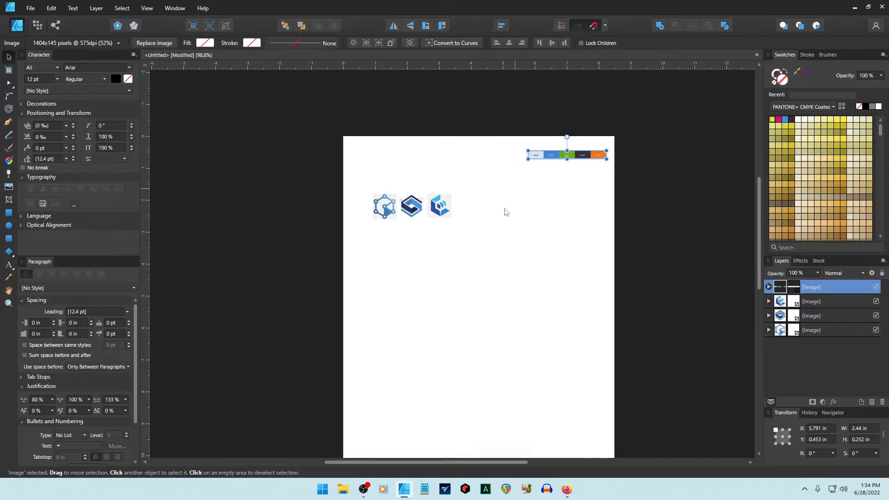
{"action": "left_click_drag", "start_coordinate": [440, 214], "coordinate": [508, 165]}
{"action": "left_click_drag", "start_coordinate": [411, 209], "coordinate": [471, 162]}
{"action": "left_click_drag", "start_coordinate": [387, 211], "coordinate": [434, 160]}
{"action": "left_click", "coordinate": [477, 248]}
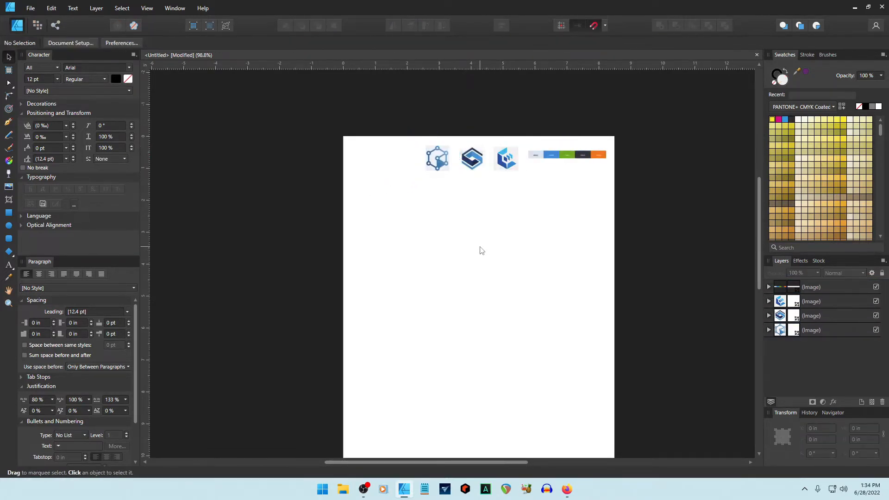
{"action": "left_click", "coordinate": [570, 162]}
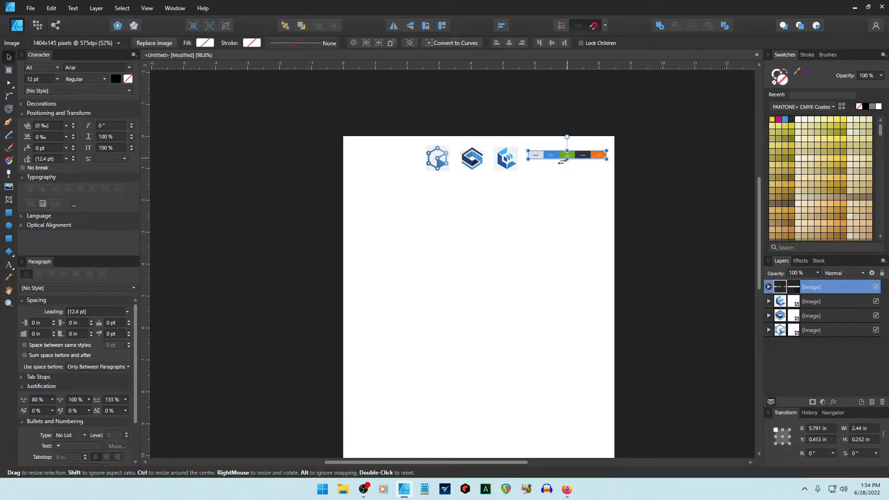
{"action": "left_click", "coordinate": [8, 265]}
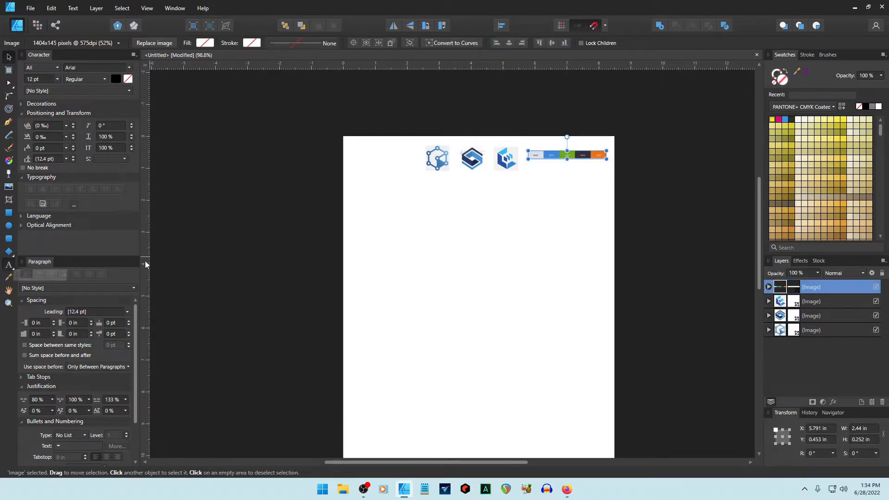
Write the notes Green as Main Color, Server Stacks, Webish, Techy Looking, Network Nodes, Hex/Box Look at top left.
{"action": "left_click", "coordinate": [365, 194]}
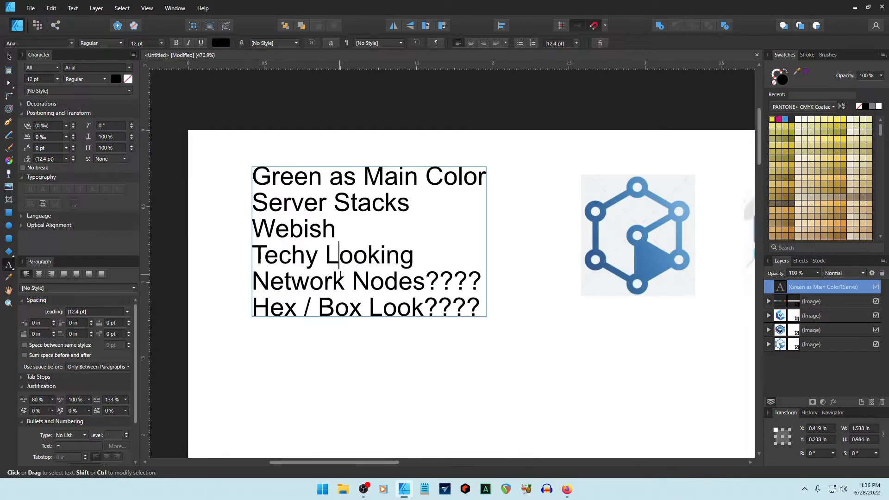
{"action": "key", "text": "Escape"}
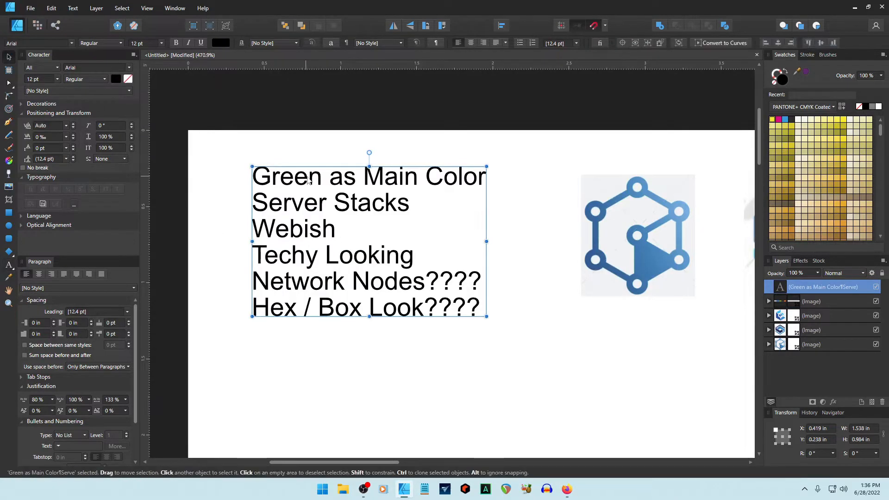
{"action": "scroll", "coordinate": [397, 218], "scroll_direction": "down", "scroll_amount": 3}
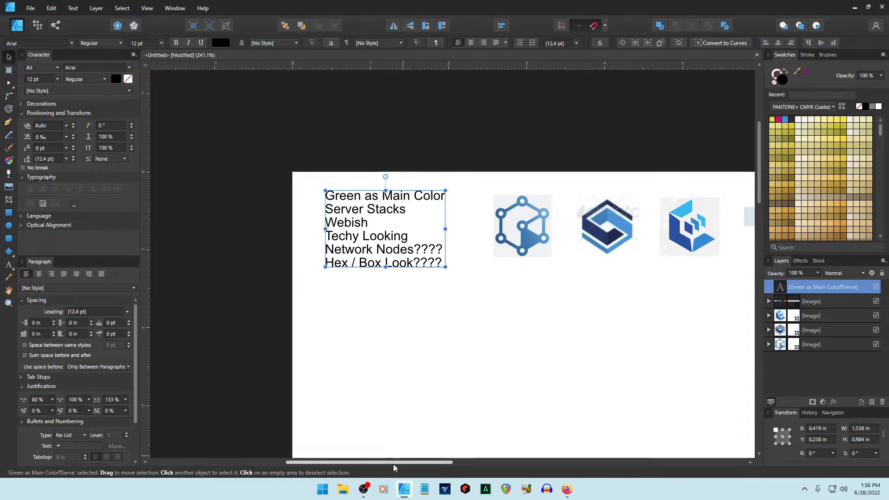
{"action": "left_click_drag", "start_coordinate": [393, 462], "coordinate": [440, 447]}
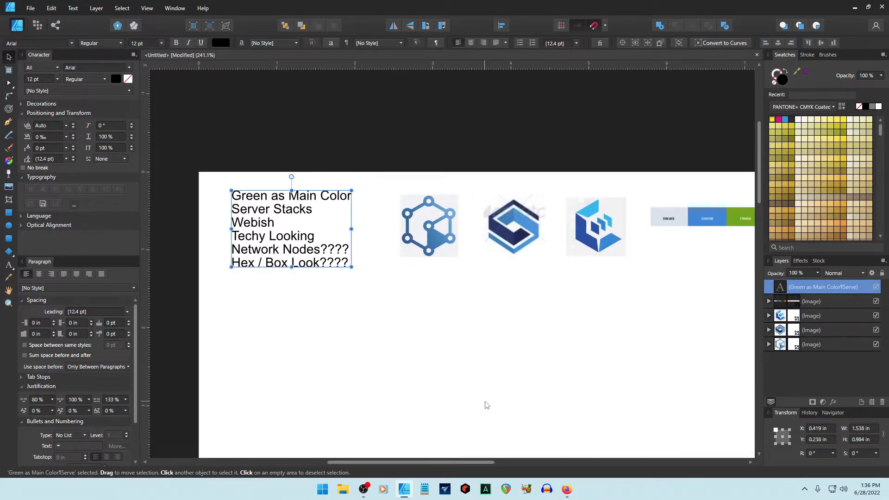
{"action": "scroll", "coordinate": [486, 405], "scroll_direction": "down", "scroll_amount": 1}
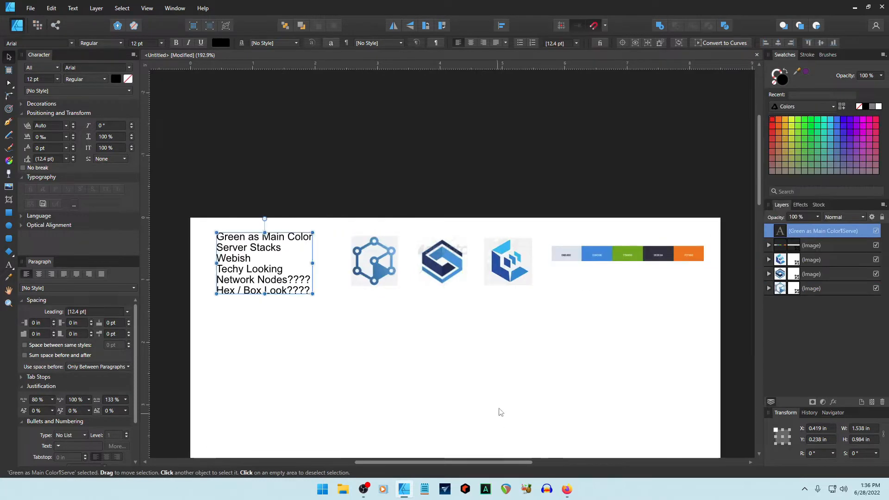
{"action": "scroll", "coordinate": [498, 401], "scroll_direction": "down", "scroll_amount": 3}
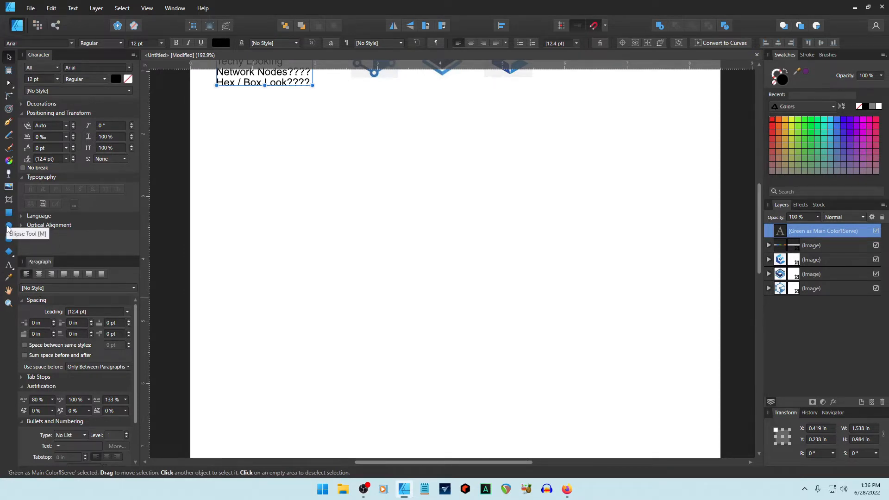
Draw a large six-sided polygon in the middle of the page below the notes.
{"action": "left_click", "coordinate": [9, 252]}
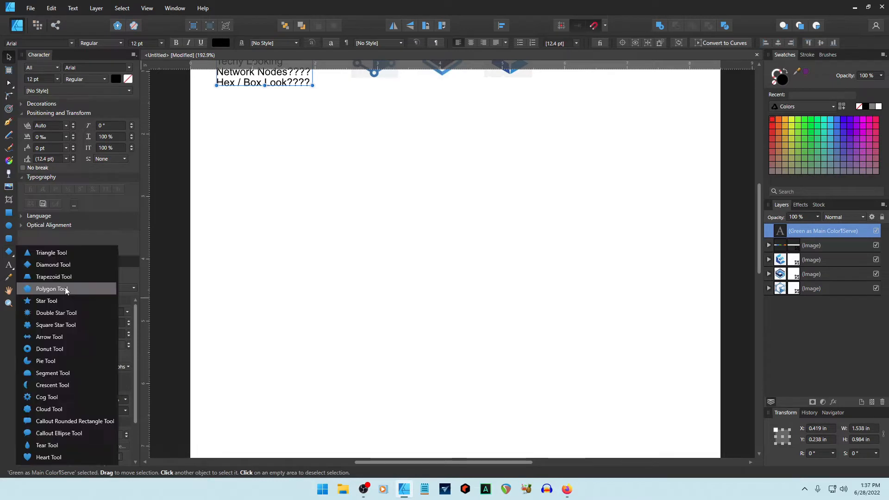
{"action": "left_click", "coordinate": [65, 287]}
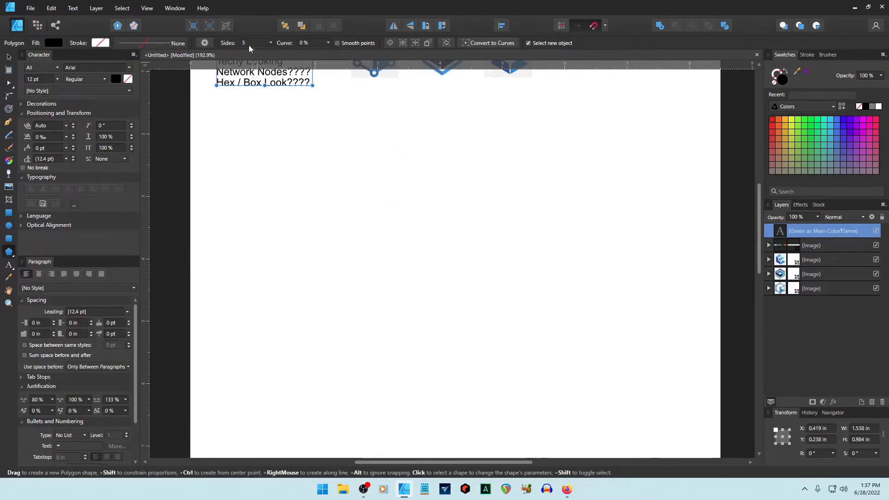
{"action": "left_click", "coordinate": [271, 43]}
{"action": "left_click", "coordinate": [251, 43]}
{"action": "type", "text": "6"}
{"action": "left_click_drag", "start_coordinate": [333, 202], "coordinate": [473, 342]}
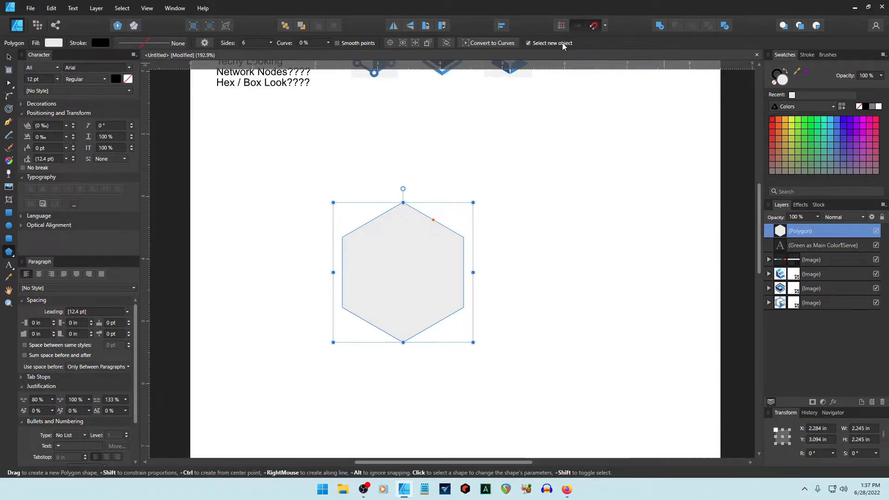
Fill the hexagon with the palette's green and remove its outline.
{"action": "scroll", "coordinate": [617, 149], "scroll_direction": "up", "scroll_amount": 3}
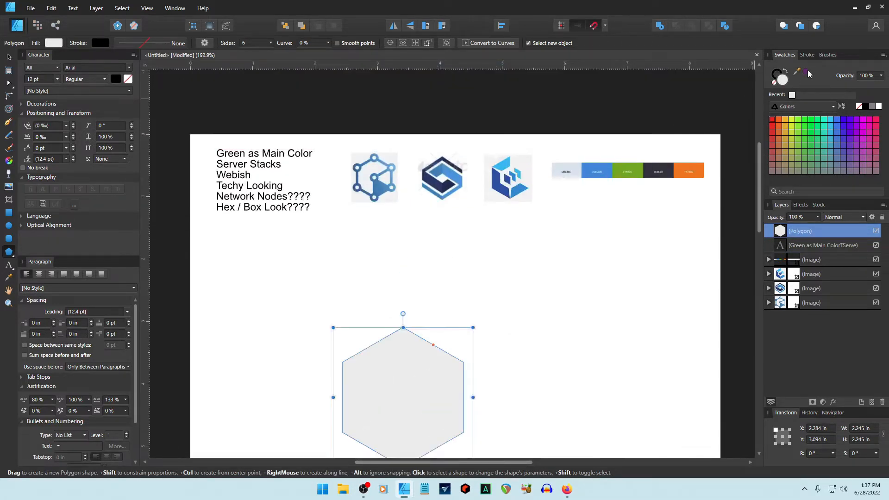
{"action": "left_click_drag", "start_coordinate": [797, 71], "coordinate": [626, 175]}
{"action": "scroll", "coordinate": [593, 263], "scroll_direction": "down", "scroll_amount": 3}
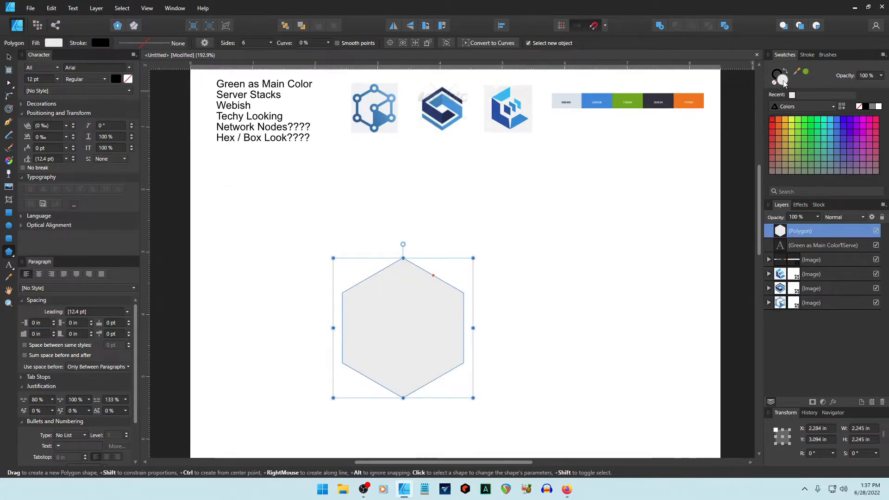
{"action": "left_click", "coordinate": [805, 71]}
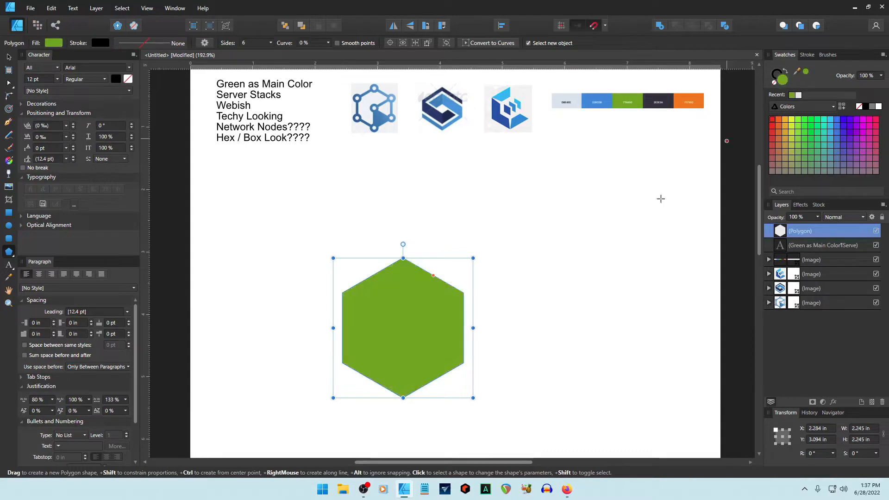
{"action": "left_click", "coordinate": [775, 85]}
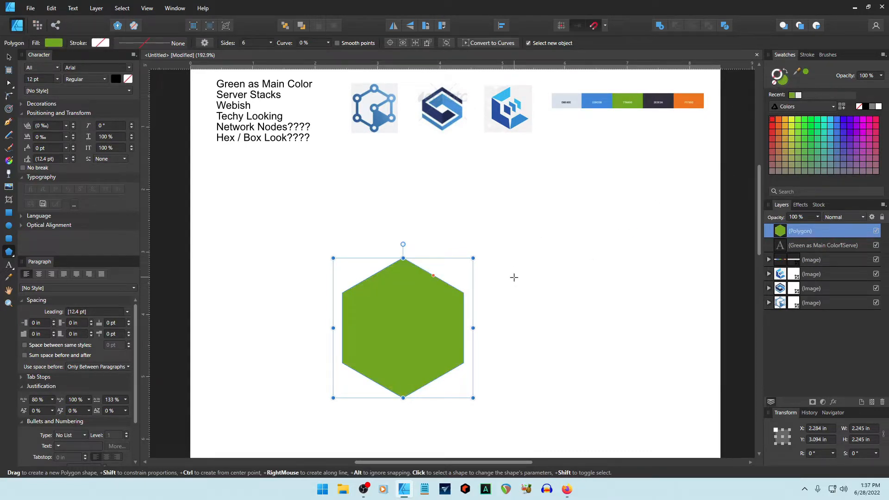
Preview the white spider web icon on a dark circle in Google Images, then return to the design.
{"action": "left_click", "coordinate": [288, 212]}
{"action": "scroll", "coordinate": [524, 323], "scroll_direction": "down", "scroll_amount": 4}
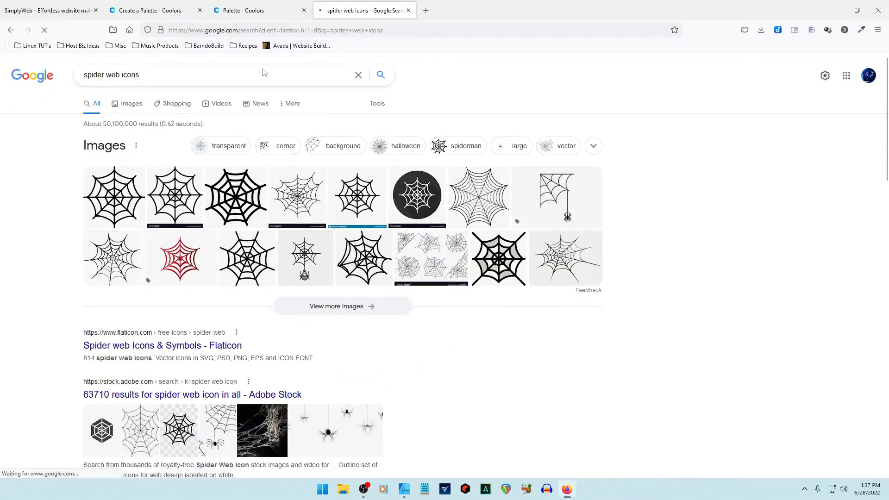
{"action": "left_click", "coordinate": [126, 103]}
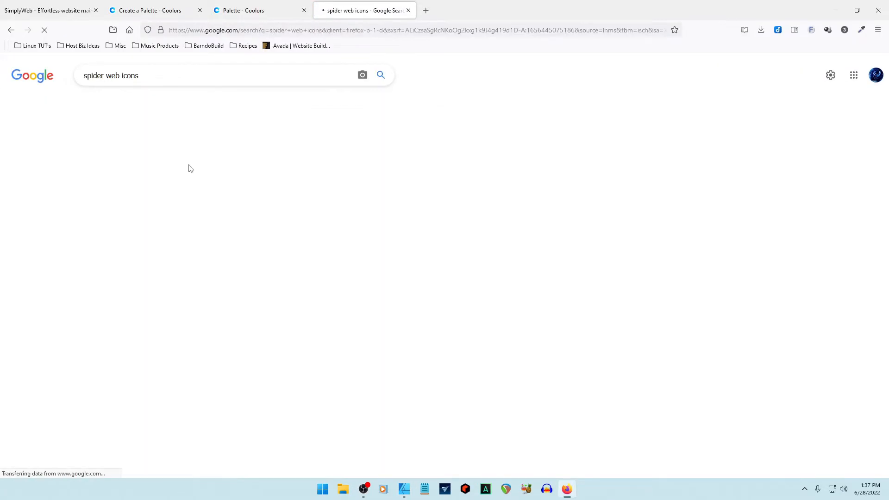
{"action": "scroll", "coordinate": [489, 309], "scroll_direction": "down", "scroll_amount": 3}
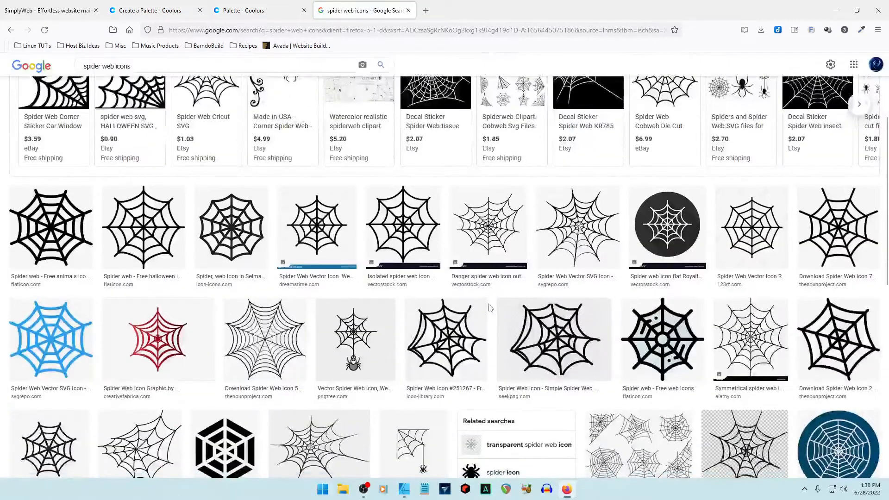
{"action": "left_click", "coordinate": [669, 228]}
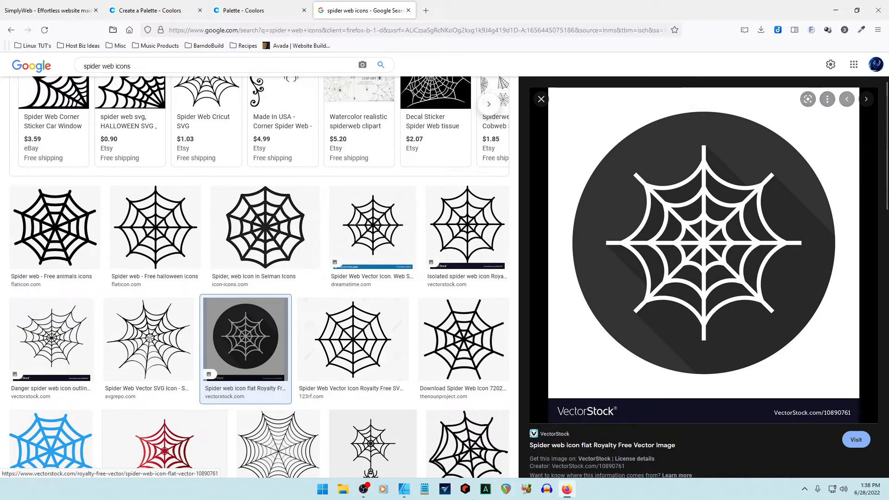
{"action": "left_click", "coordinate": [403, 488]}
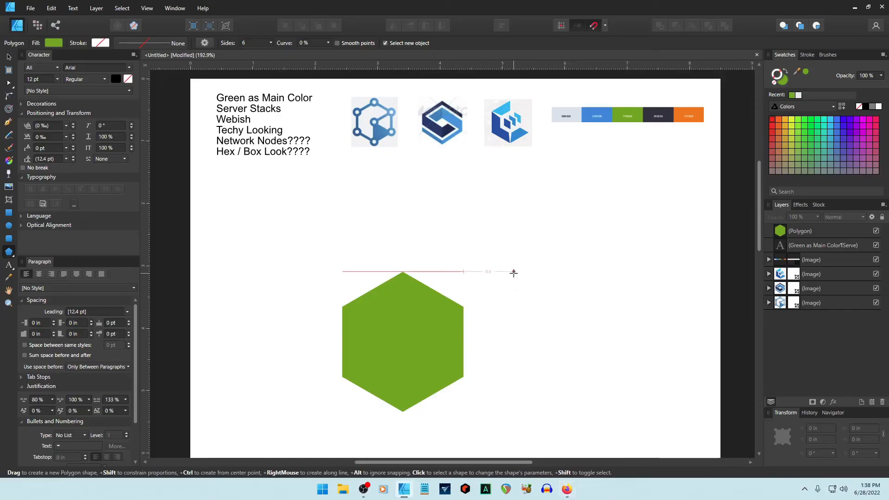
Paste the spider web screenshot and crop it tightly around the web icon.
{"action": "key", "text": "ctrl+v"}
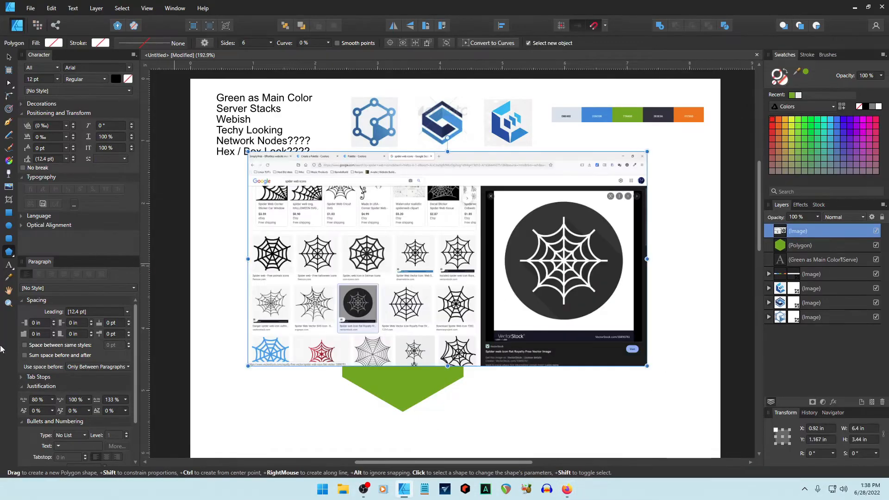
{"action": "left_click", "coordinate": [8, 199]}
{"action": "left_click_drag", "start_coordinate": [245, 258], "coordinate": [501, 259]}
{"action": "left_click_drag", "start_coordinate": [573, 361], "coordinate": [574, 322]}
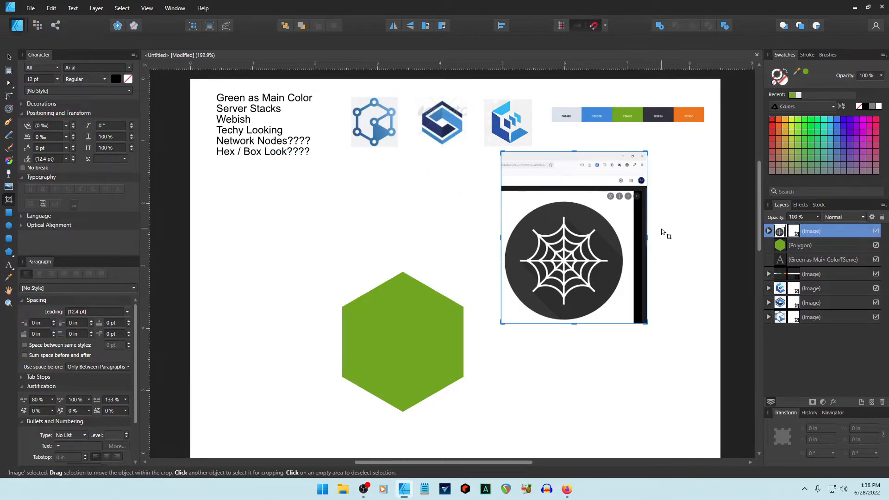
{"action": "left_click_drag", "start_coordinate": [647, 237], "coordinate": [627, 236]}
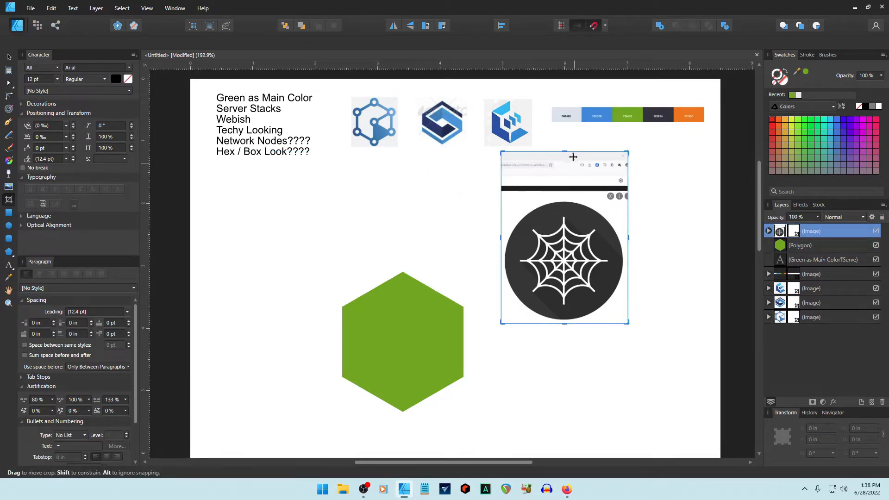
{"action": "left_click_drag", "start_coordinate": [571, 153], "coordinate": [571, 198]}
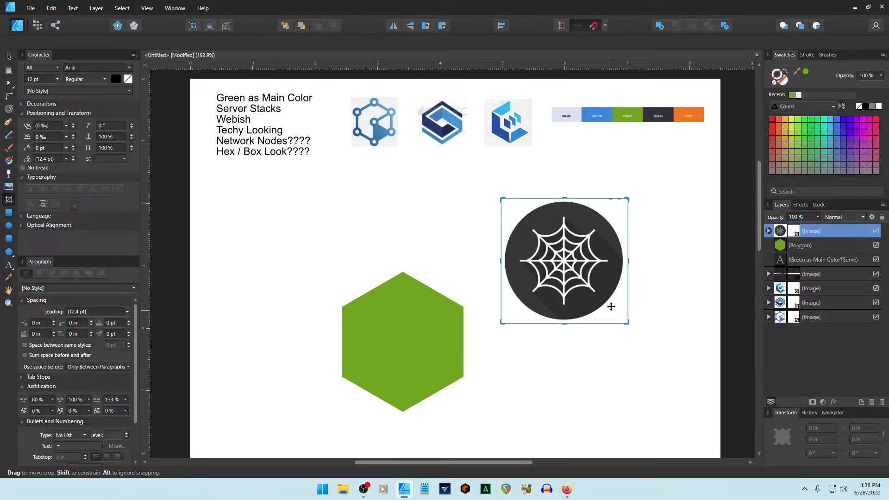
Scale the web icon under an inch and place it below the first logo sample.
{"action": "key", "text": "v"}
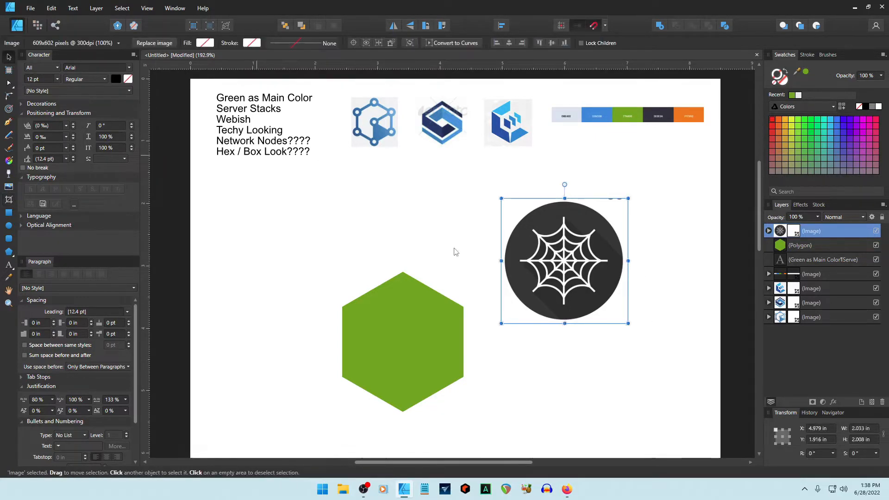
{"action": "left_click_drag", "start_coordinate": [627, 323], "coordinate": [556, 253]}
{"action": "left_click_drag", "start_coordinate": [541, 228], "coordinate": [428, 189]}
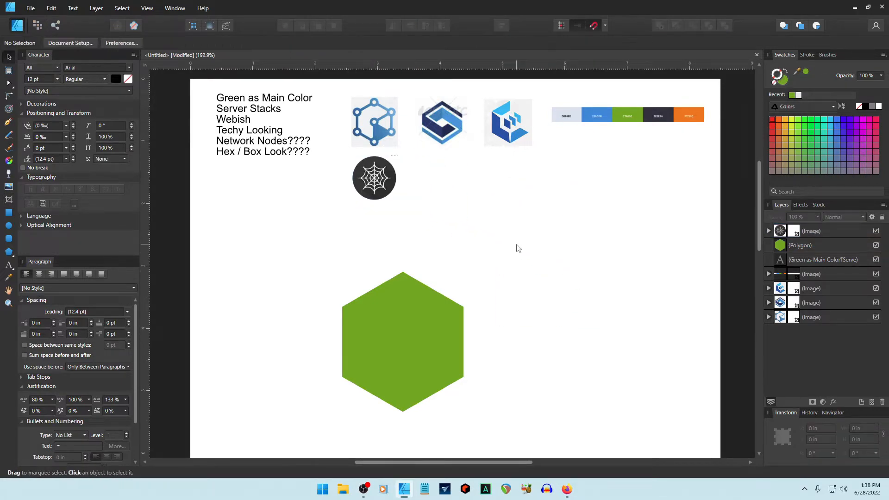
Duplicate the green hexagon three times, shrinking the copies around its centre.
{"action": "left_click", "coordinate": [405, 352]}
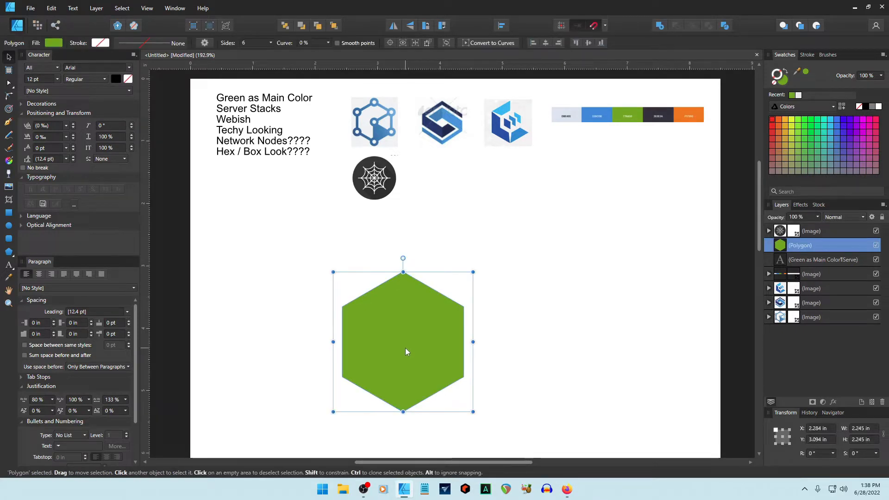
{"action": "key", "text": "ctrl+j"}
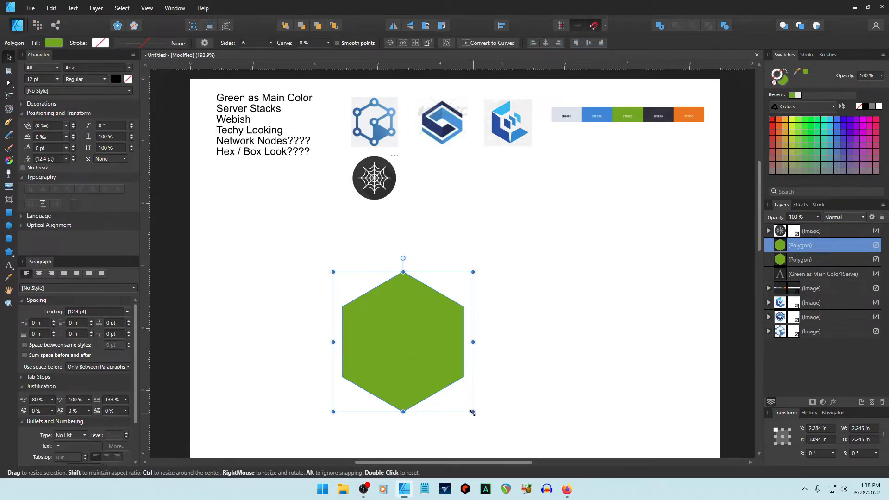
{"action": "left_click_drag", "start_coordinate": [472, 412], "coordinate": [449, 399]}
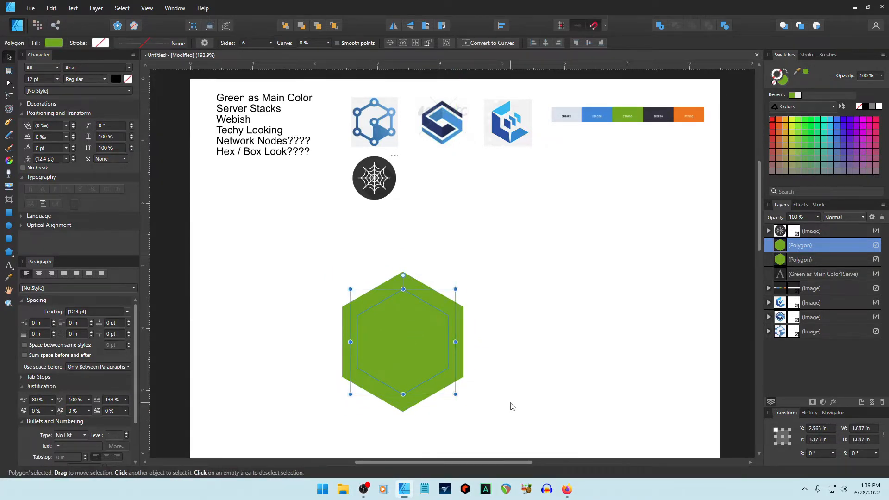
{"action": "key", "text": "ctrl+j"}
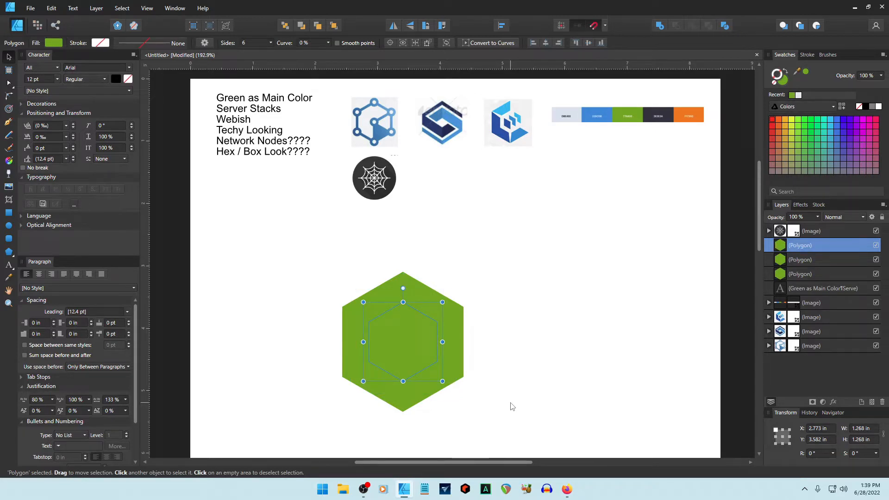
{"action": "key", "text": "ctrl+j"}
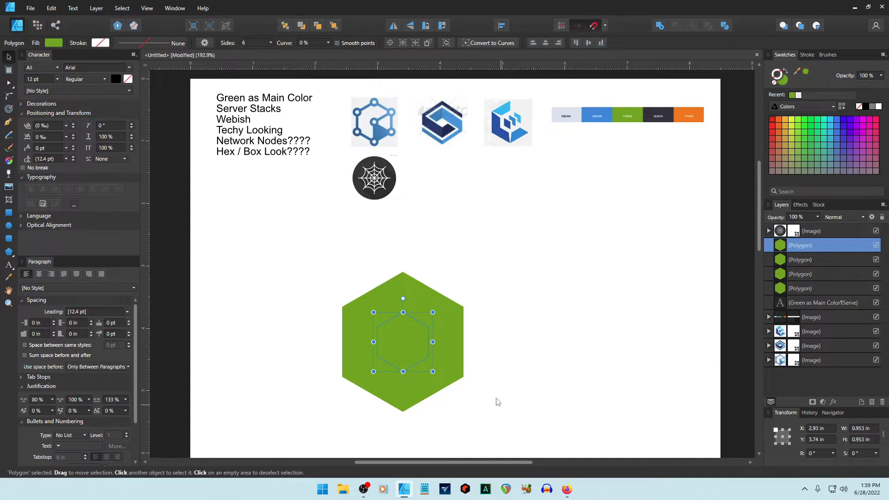
Check each Polygon layer and select the largest inner copy, making its fill the edited colour.
{"action": "left_click", "coordinate": [809, 274]}
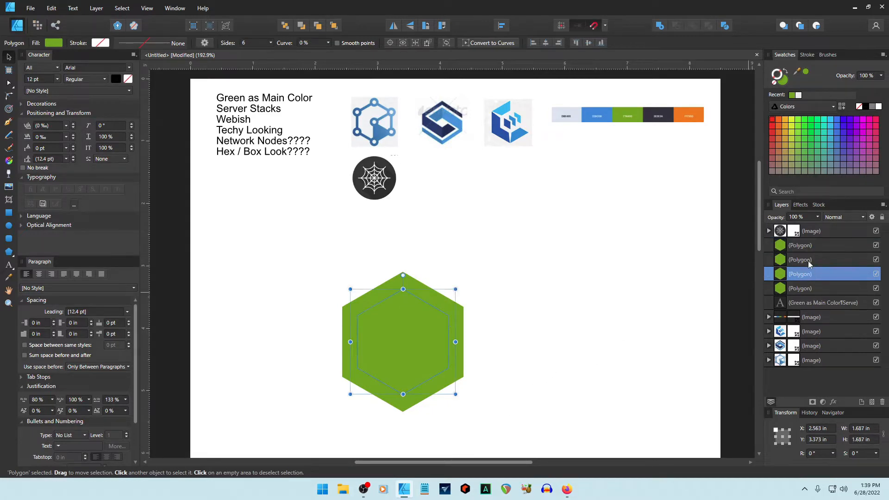
{"action": "left_click", "coordinate": [808, 254]}
{"action": "left_click", "coordinate": [807, 244]}
{"action": "left_click", "coordinate": [803, 259]}
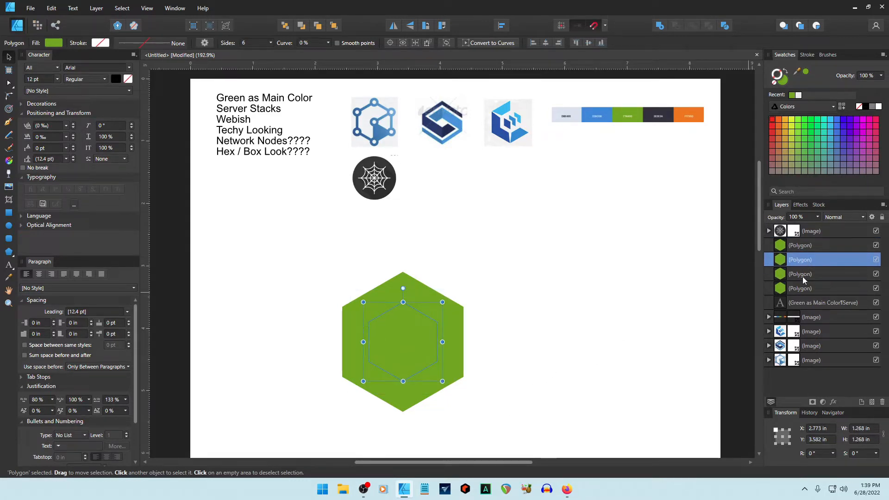
{"action": "left_click", "coordinate": [802, 275]}
{"action": "left_click", "coordinate": [802, 288]}
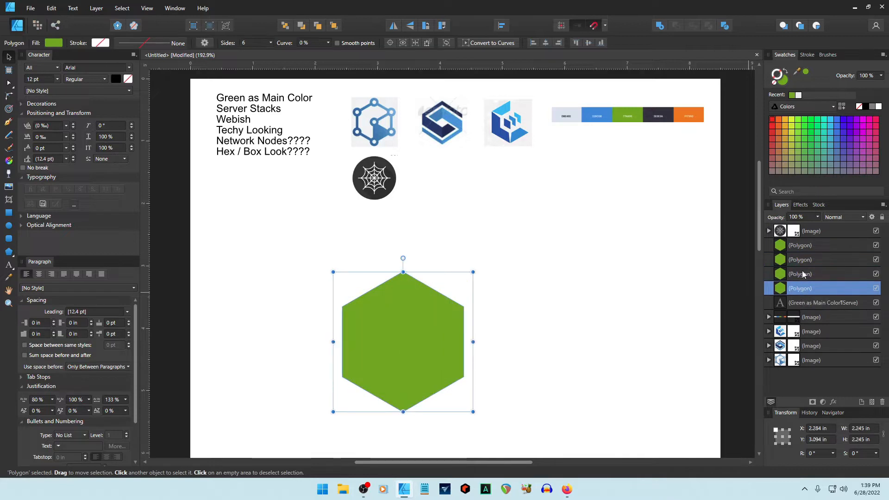
{"action": "left_click", "coordinate": [804, 274]}
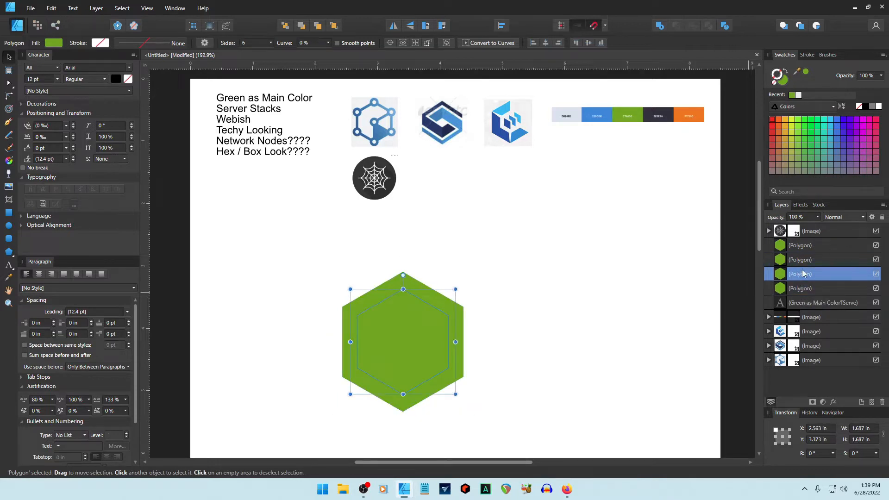
{"action": "left_click", "coordinate": [782, 82]}
Turn the inner hexagon copy into a white outline with no fill.
{"action": "left_click", "coordinate": [773, 83]}
{"action": "left_click", "coordinate": [797, 95]}
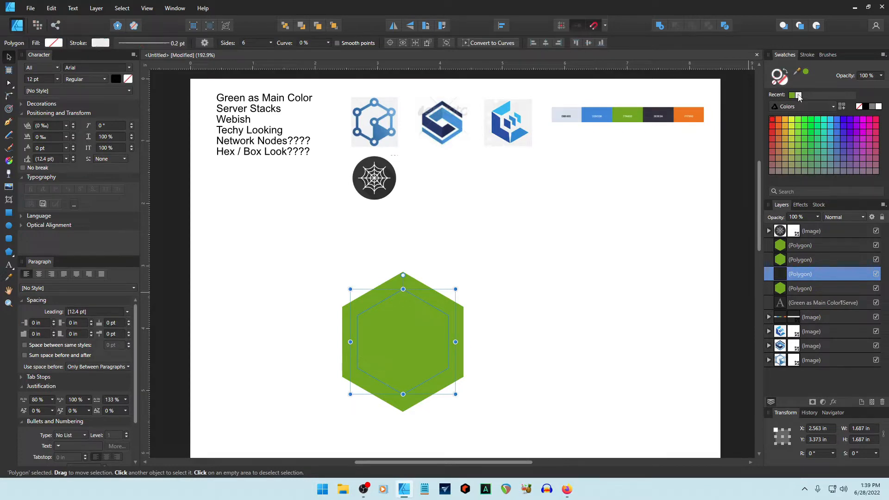
{"action": "left_click", "coordinate": [592, 224]}
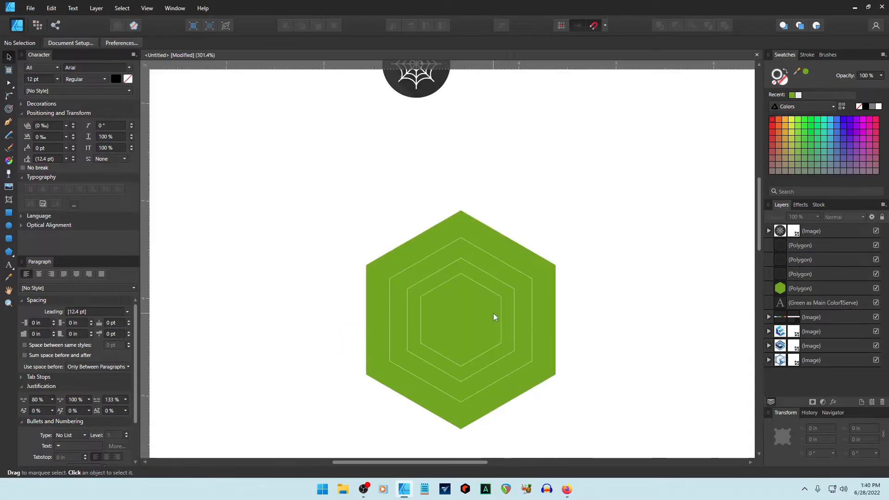
Enlarge the outer and middle outline rings slightly around the centre for even spacing.
{"action": "left_click", "coordinate": [501, 263]}
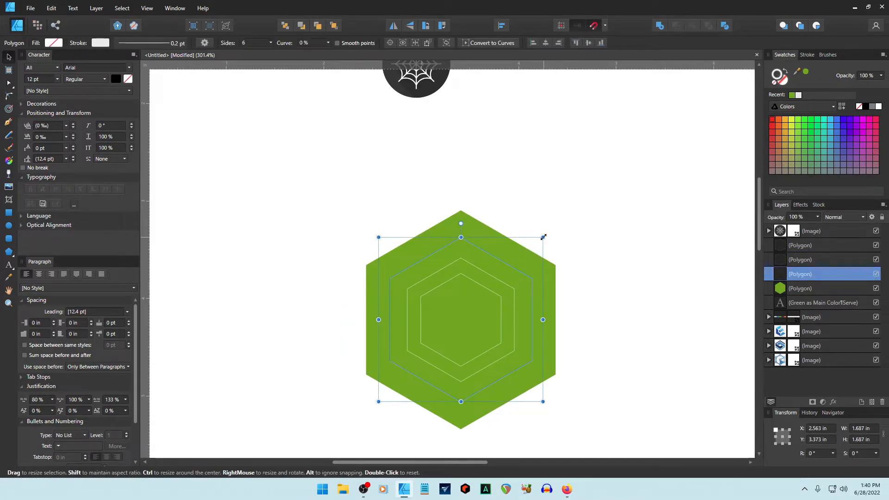
{"action": "left_click_drag", "start_coordinate": [544, 237], "coordinate": [552, 226]}
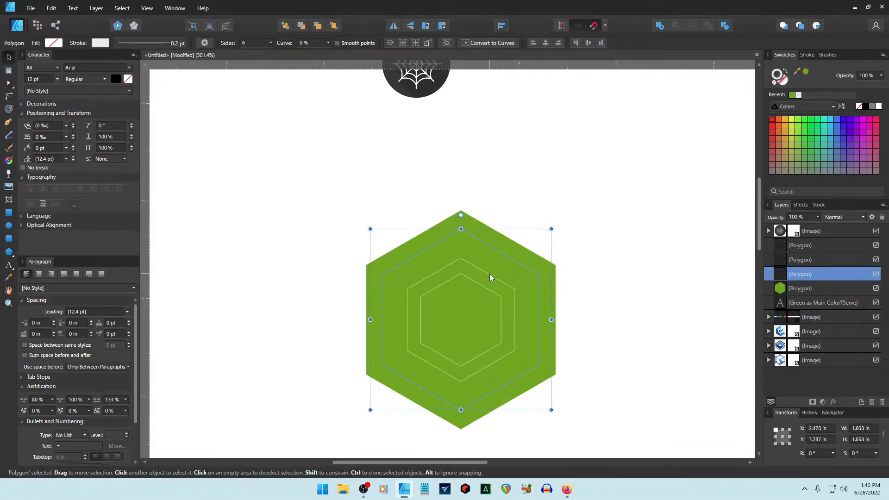
{"action": "left_click", "coordinate": [489, 274]}
{"action": "left_click_drag", "start_coordinate": [522, 257], "coordinate": [529, 250]}
{"action": "left_click", "coordinate": [593, 265]}
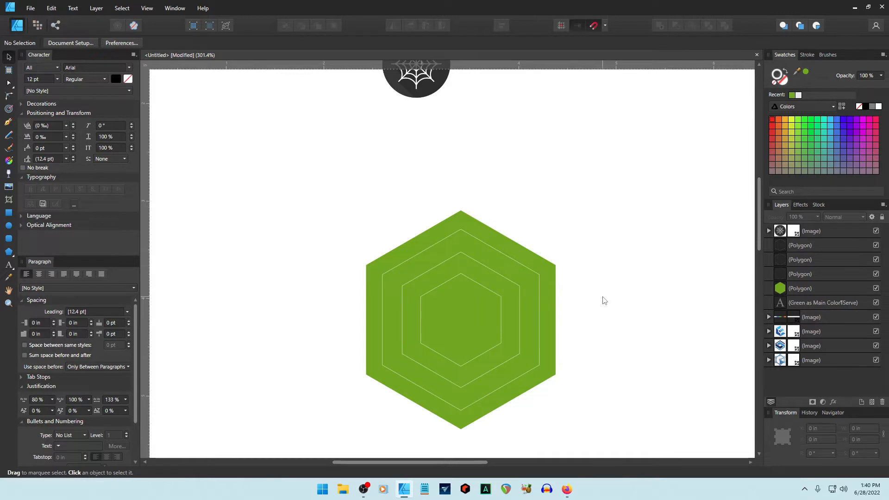
Give all three outline rings a thicker stroke width in the Stroke settings.
{"action": "left_click", "coordinate": [488, 290]}
{"action": "left_click", "coordinate": [508, 279], "text": "shift"}
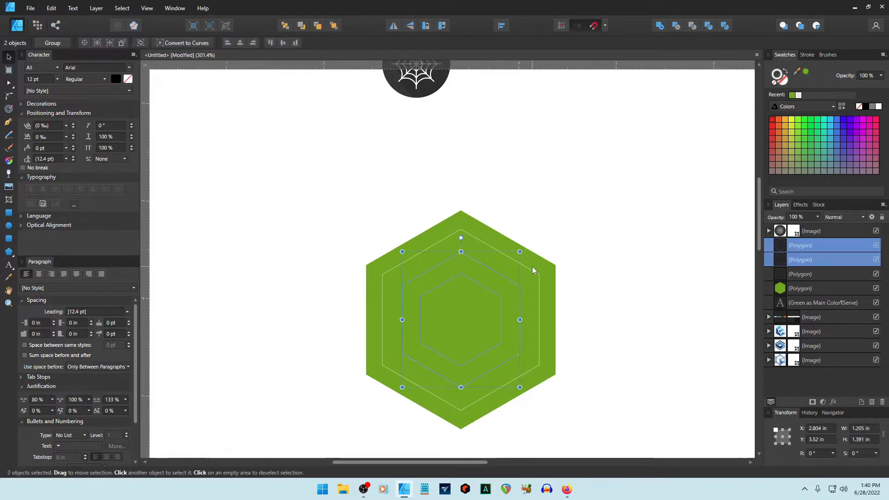
{"action": "left_click", "coordinate": [532, 268], "text": "shift"}
{"action": "left_click", "coordinate": [807, 54]}
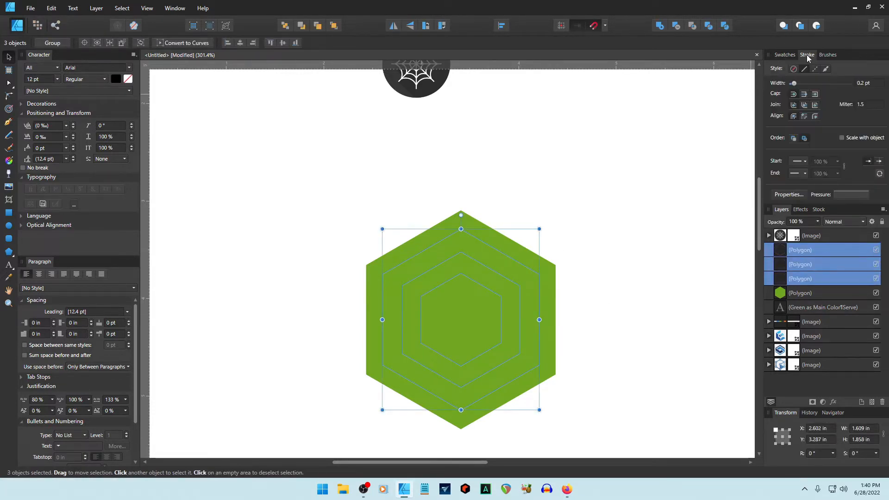
{"action": "left_click", "coordinate": [871, 83]}
{"action": "type", "text": "5"}
{"action": "key", "text": "Return"}
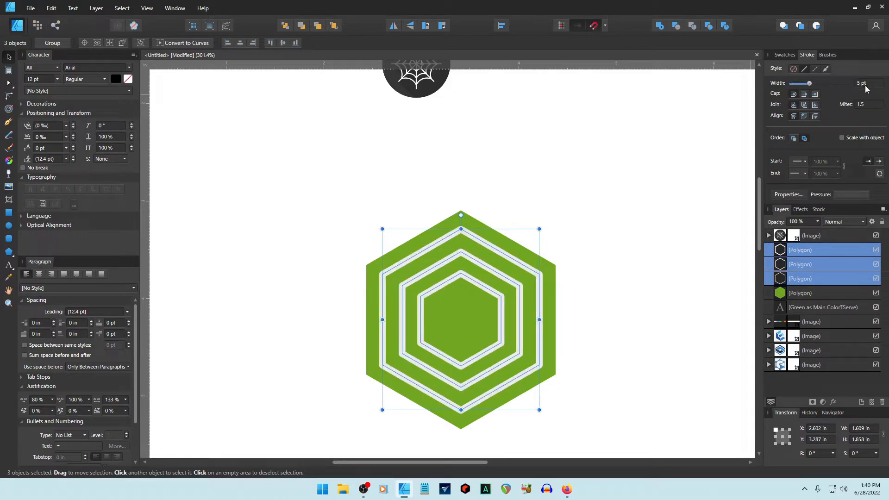
{"action": "scroll", "coordinate": [865, 86], "scroll_direction": "down", "scroll_amount": 2}
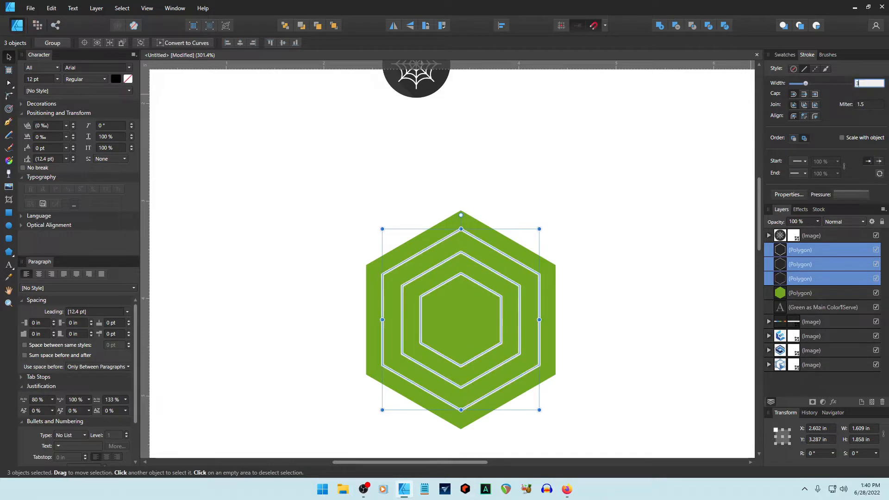
{"action": "left_click", "coordinate": [691, 171]}
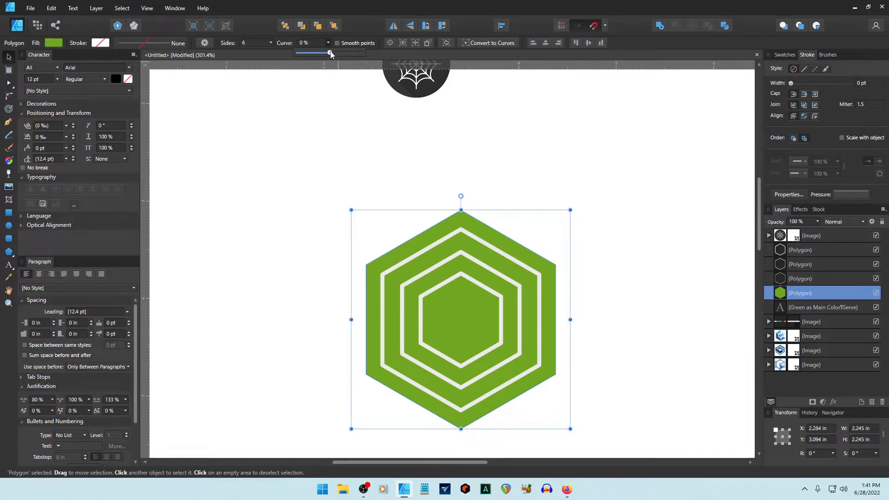
Curve the hexagon's sides inward with a -20% curve.
{"action": "mouse_move", "coordinate": [330, 54]}
{"action": "left_mouse_down"}
{"action": "mouse_move", "coordinate": [309, 54]}
{"action": "mouse_move", "coordinate": [364, 54]}
{"action": "mouse_move", "coordinate": [331, 61]}
{"action": "left_mouse_up"}
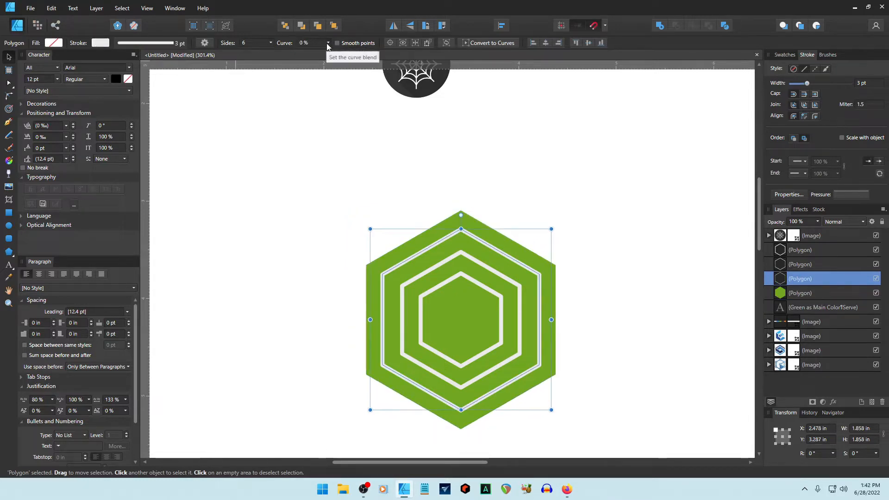
{"action": "left_click", "coordinate": [327, 43]}
{"action": "left_click_drag", "start_coordinate": [329, 54], "coordinate": [324, 53]}
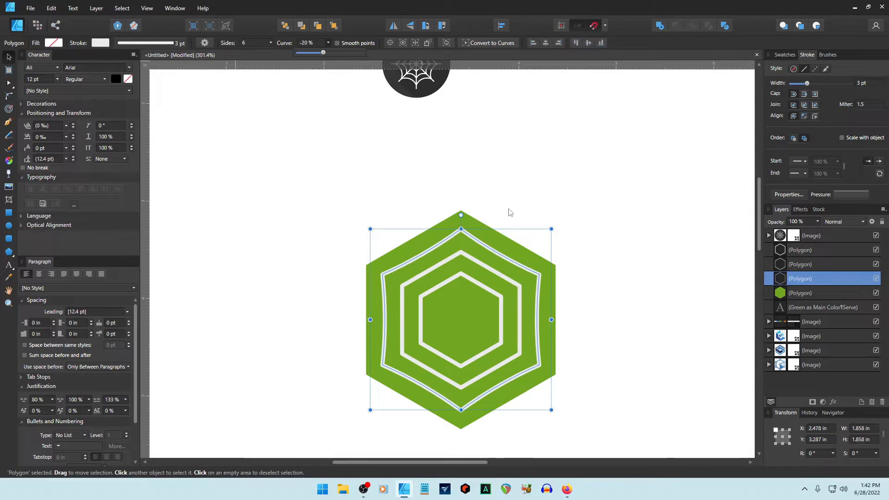
Delete the innermost white hexagon outline, leaving two rings inside the green hexagon.
{"action": "left_click", "coordinate": [602, 302]}
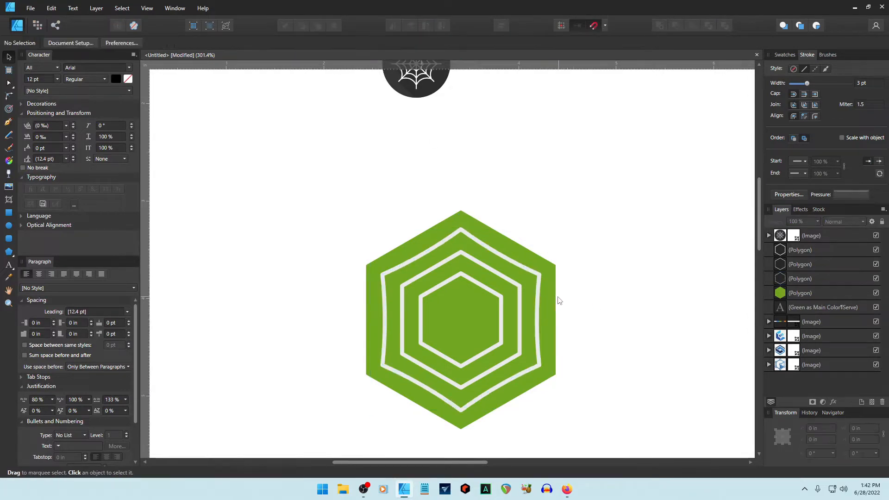
{"action": "left_click", "coordinate": [554, 300]}
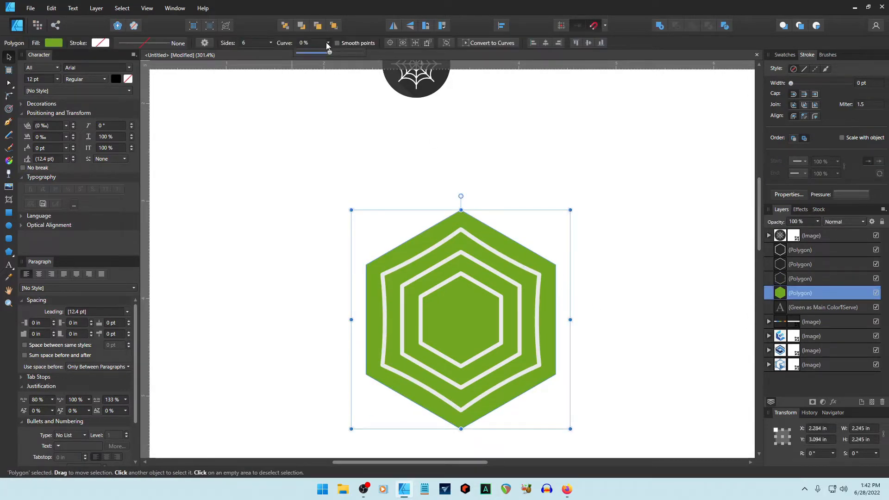
{"action": "left_click", "coordinate": [651, 191]}
{"action": "left_click", "coordinate": [519, 294]}
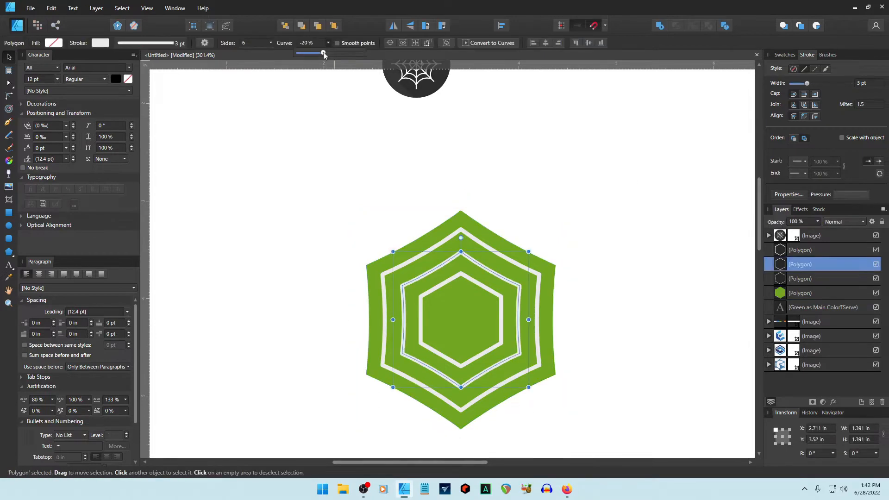
{"action": "left_click", "coordinate": [591, 200]}
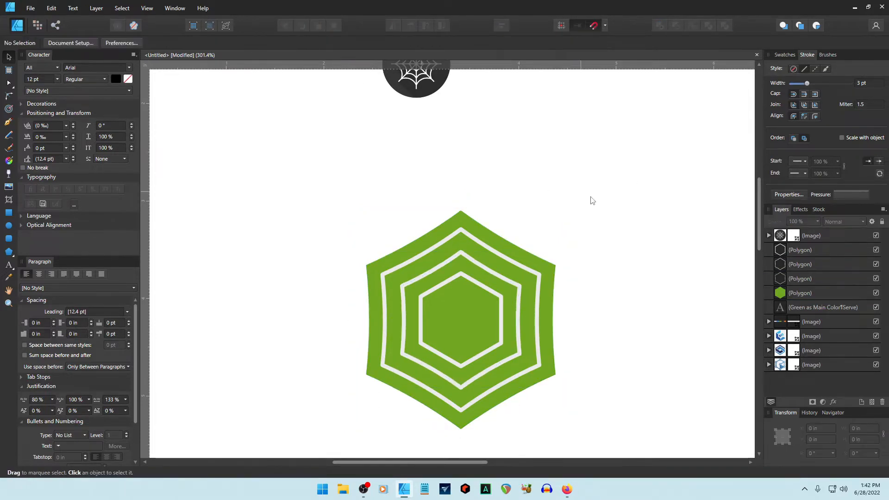
{"action": "left_click", "coordinate": [482, 289]}
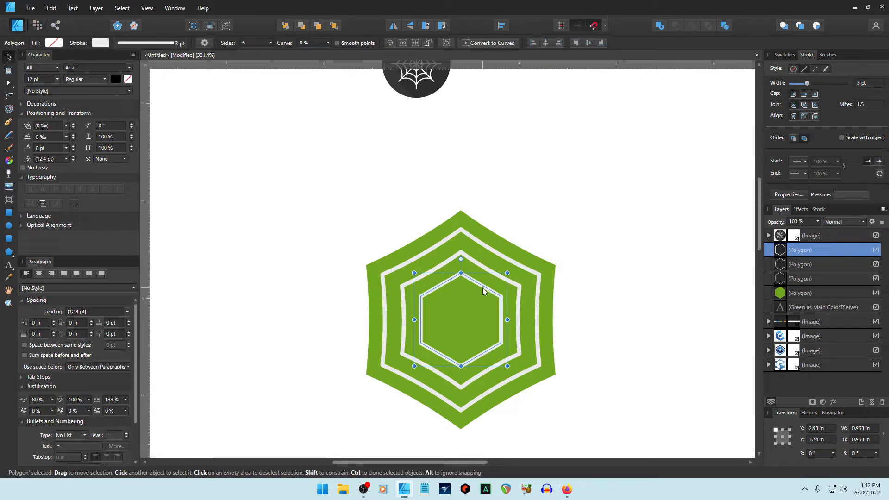
{"action": "key", "text": "Delete"}
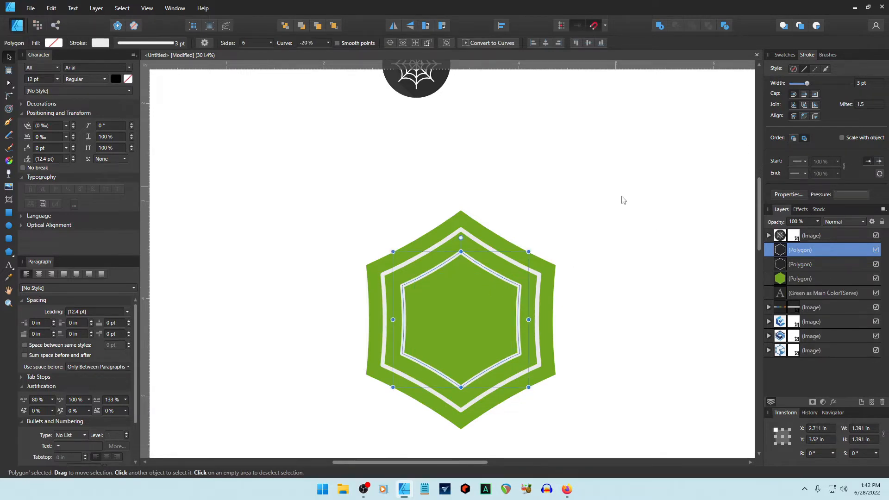
{"action": "left_click", "coordinate": [650, 231]}
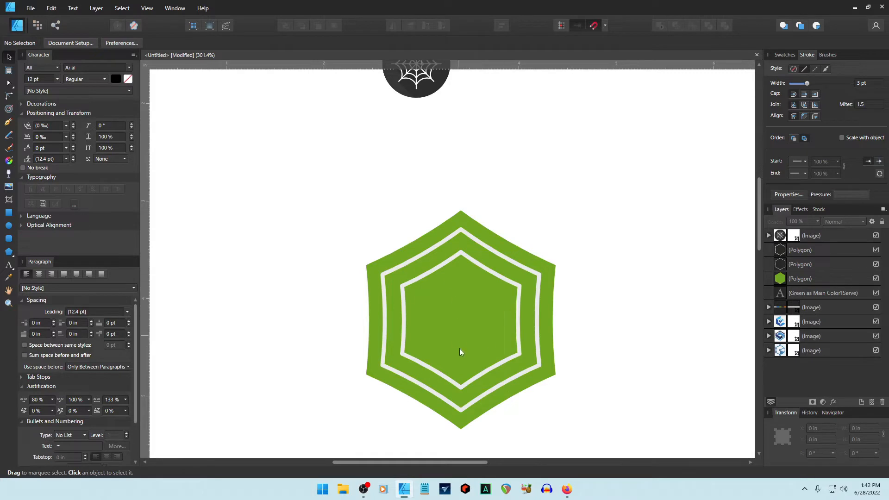
Try shrinking the three hexagon shapes together, then undo back to the larger size.
{"action": "left_click_drag", "start_coordinate": [330, 194], "coordinate": [692, 445]}
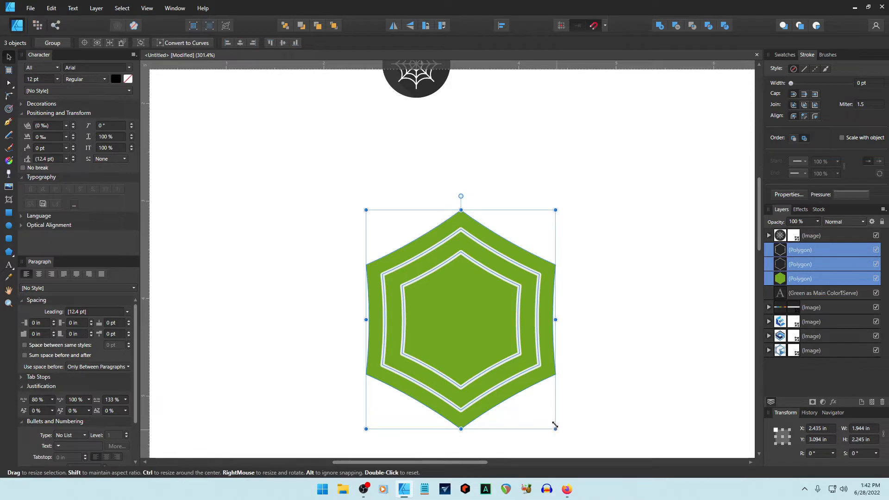
{"action": "left_click_drag", "start_coordinate": [555, 429], "coordinate": [423, 288]}
{"action": "left_click", "coordinate": [526, 325]}
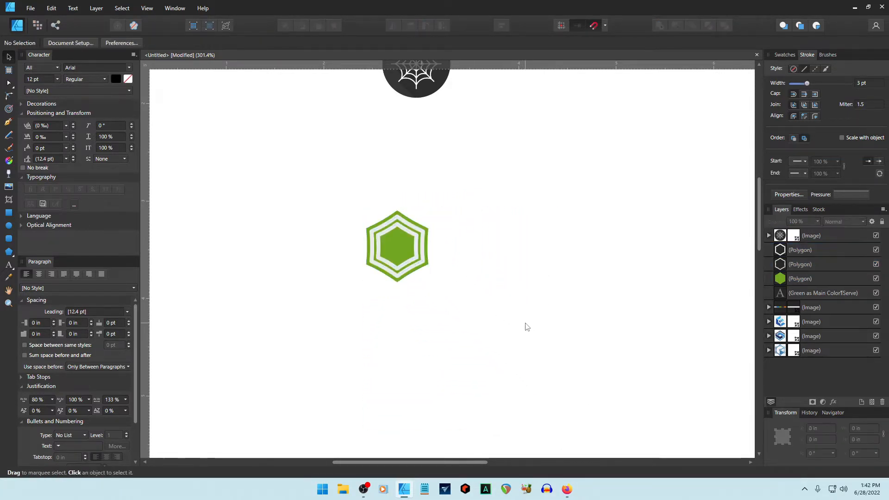
{"action": "key", "text": "ctrl+z"}
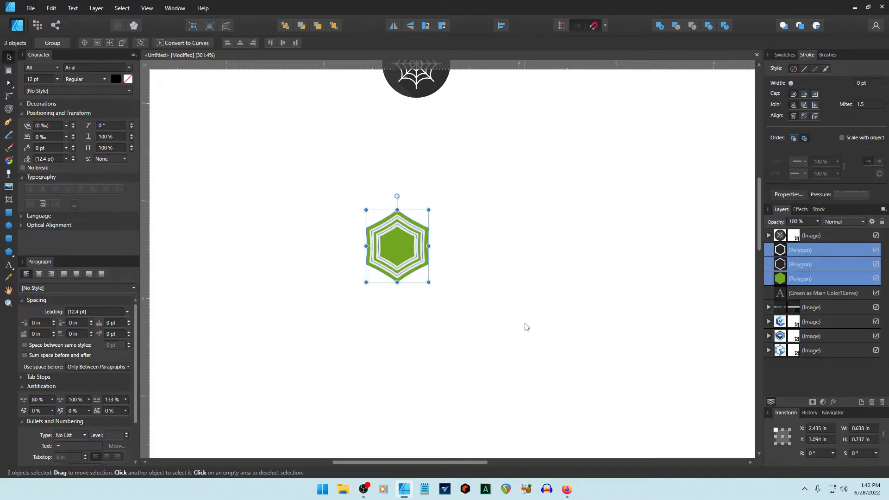
{"action": "key", "text": "ctrl+z"}
{"action": "left_click", "coordinate": [632, 334]}
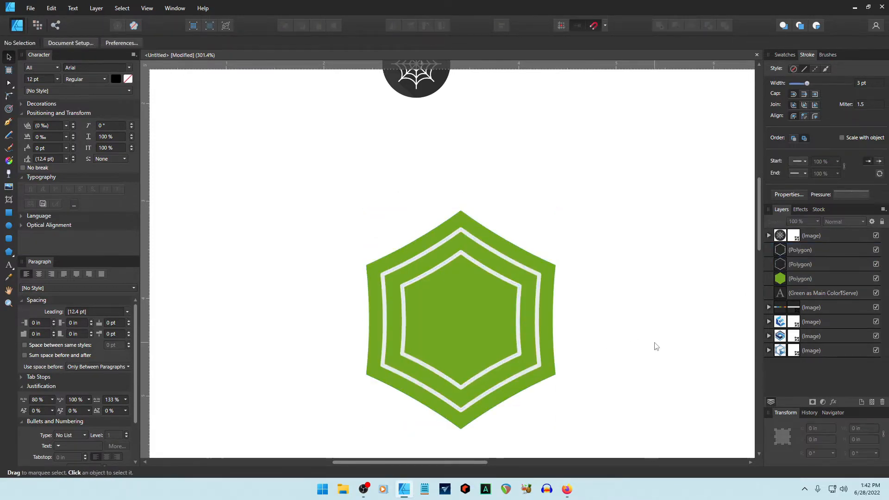
Shrink the whole hexagon logo to about 0.67 × 0.78 in.
{"action": "left_click", "coordinate": [446, 240]}
{"action": "left_click", "coordinate": [450, 260], "text": "shift"}
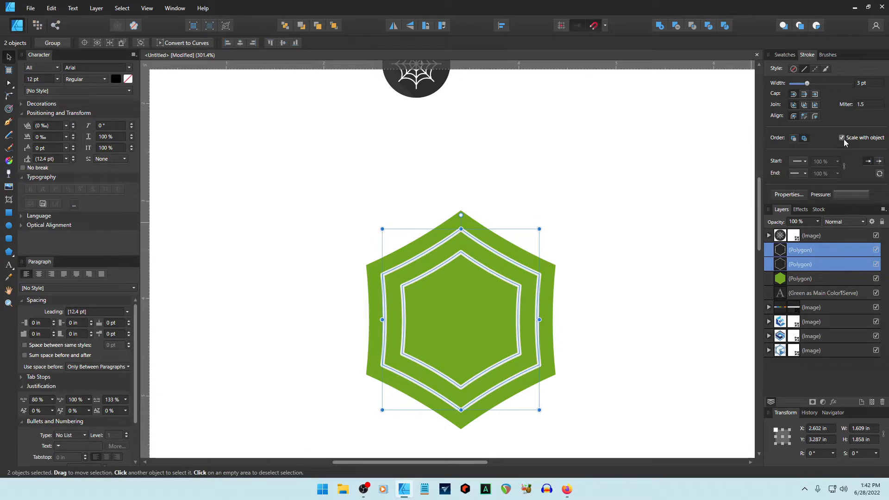
{"action": "left_click", "coordinate": [631, 322]}
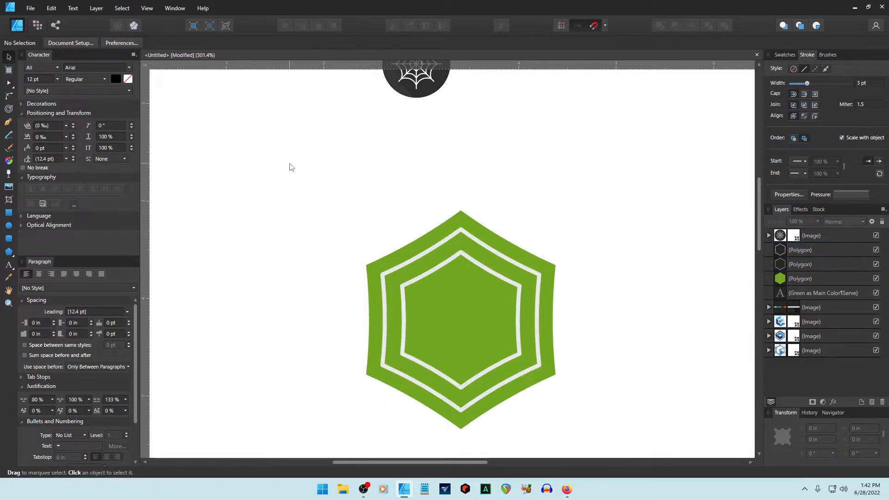
{"action": "left_click_drag", "start_coordinate": [292, 168], "coordinate": [656, 464]}
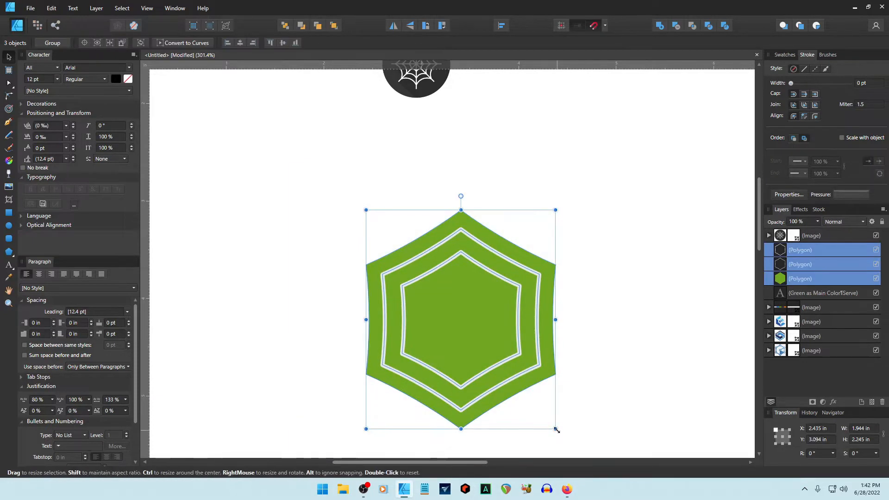
{"action": "left_click_drag", "start_coordinate": [557, 430], "coordinate": [416, 282]}
{"action": "left_click", "coordinate": [545, 393]}
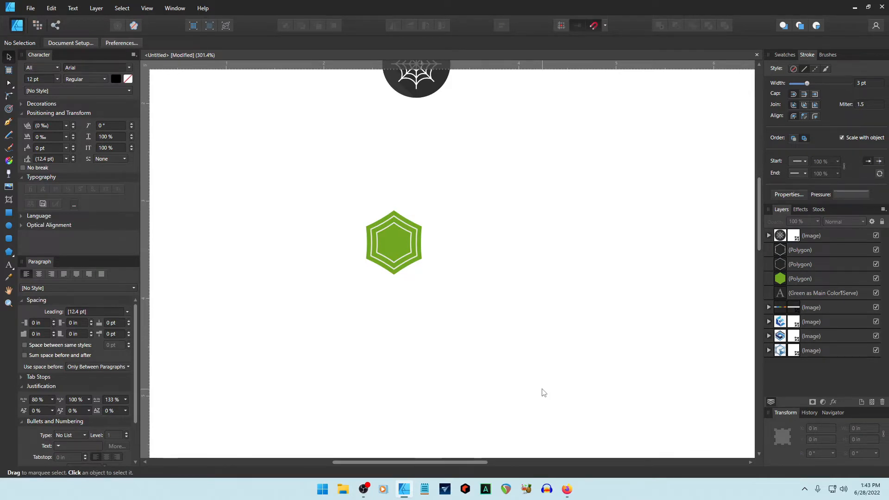
{"action": "scroll", "coordinate": [543, 392], "scroll_direction": "up", "scroll_amount": 5}
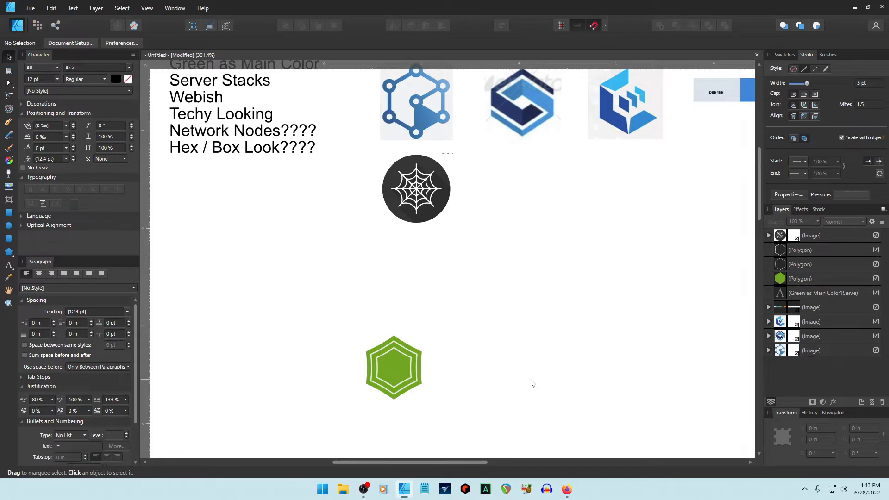
Undo the shrink, restoring the logo to about 1.94 × 2.25 in.
{"action": "key", "text": "ctrl+z"}
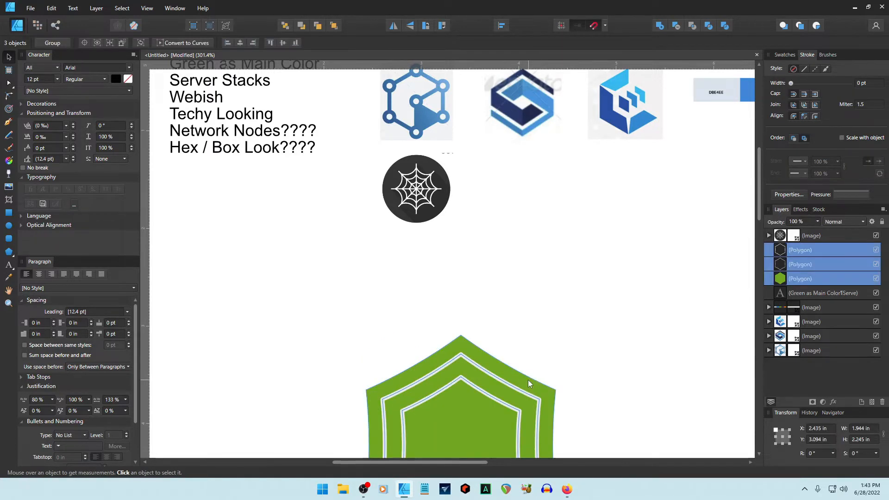
{"action": "scroll", "coordinate": [571, 369], "scroll_direction": "down", "scroll_amount": 7}
{"action": "scroll", "coordinate": [602, 365], "scroll_direction": "down", "scroll_amount": 2}
{"action": "left_click", "coordinate": [664, 359]}
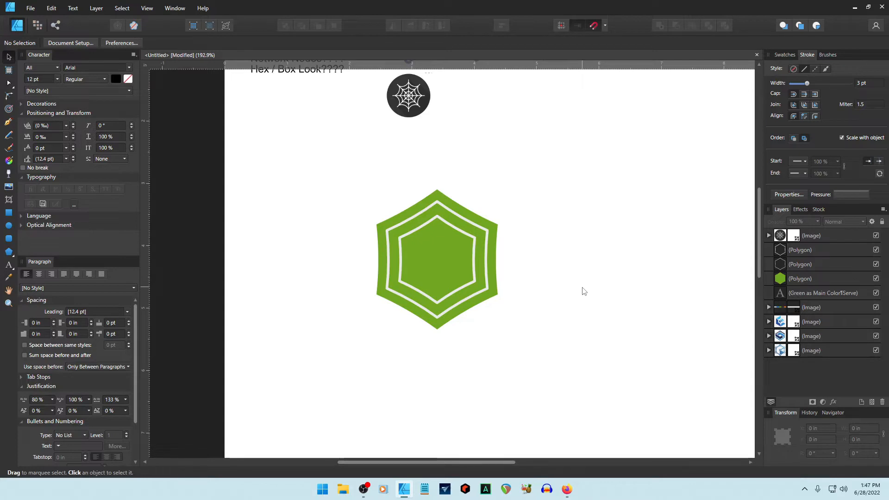
{"action": "scroll", "coordinate": [480, 256], "scroll_direction": "up", "scroll_amount": 1}
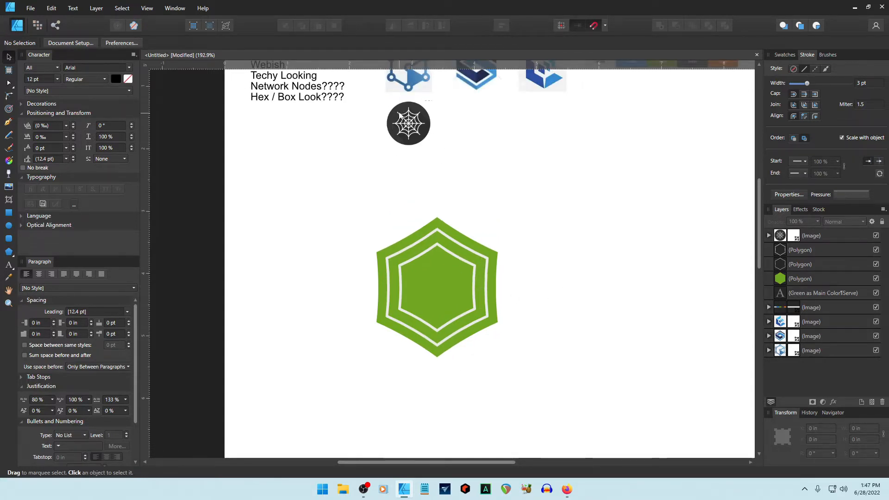
{"action": "scroll", "coordinate": [628, 250], "scroll_direction": "down", "scroll_amount": 2}
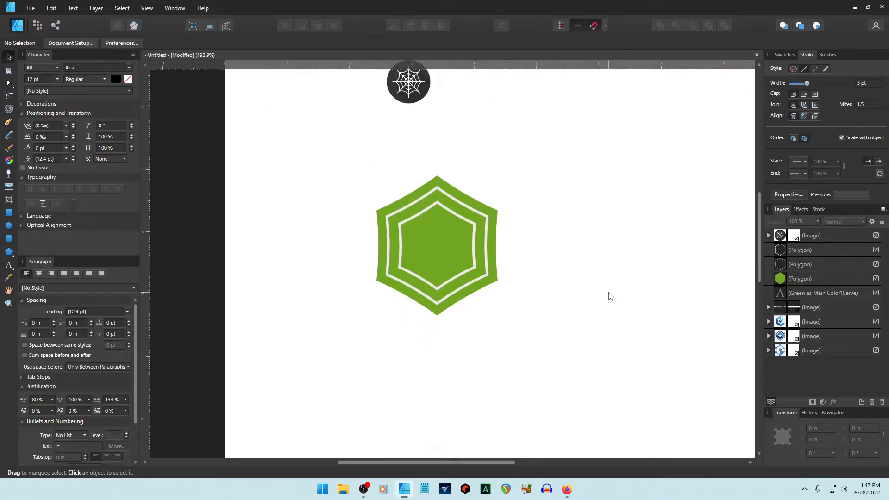
Move the hexagon logo lower, near the page centre at about 4.12 × 4.13 in.
{"action": "left_click_drag", "start_coordinate": [302, 153], "coordinate": [651, 361]}
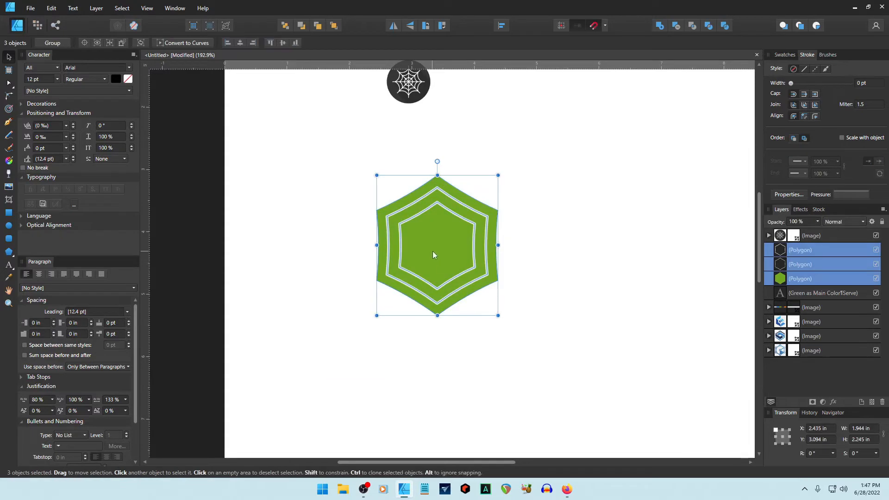
{"action": "left_click_drag", "start_coordinate": [432, 251], "coordinate": [543, 323]}
{"action": "scroll", "coordinate": [661, 296], "scroll_direction": "down", "scroll_amount": 3}
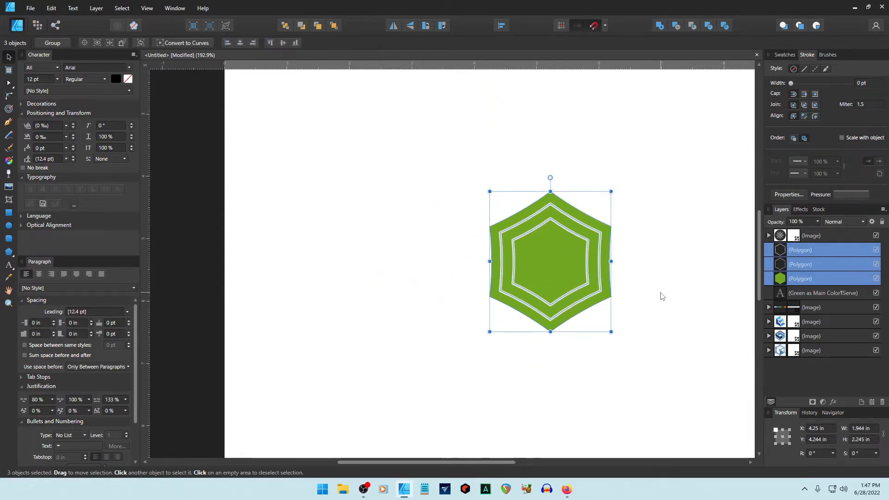
{"action": "left_click_drag", "start_coordinate": [552, 267], "coordinate": [544, 260]}
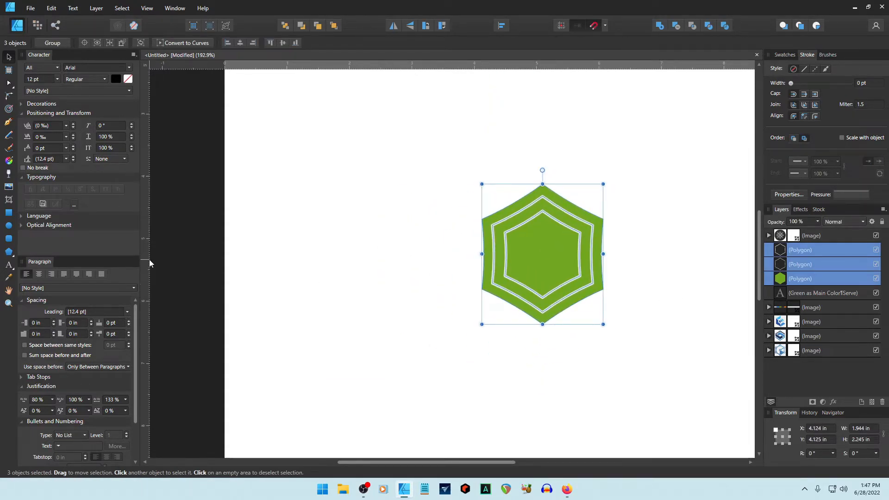
{"action": "left_click_drag", "start_coordinate": [149, 259], "coordinate": [146, 285]}
{"action": "left_click", "coordinate": [381, 312]}
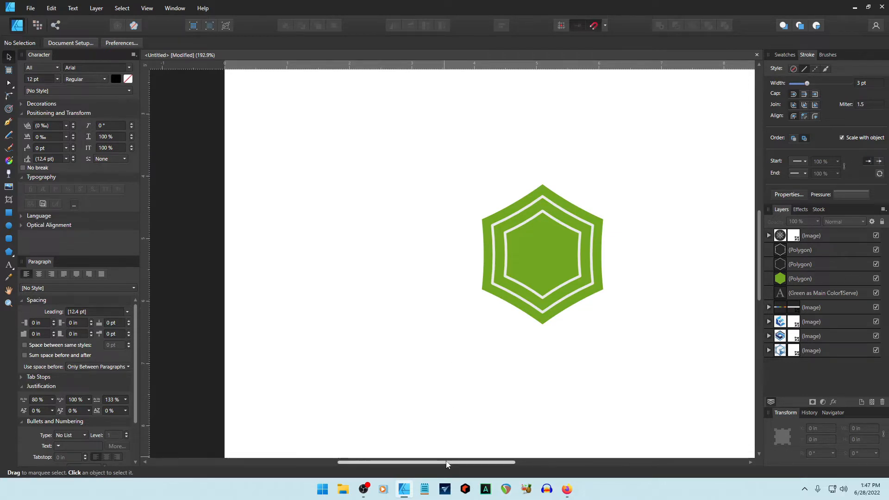
{"action": "left_click_drag", "start_coordinate": [448, 461], "coordinate": [495, 461]}
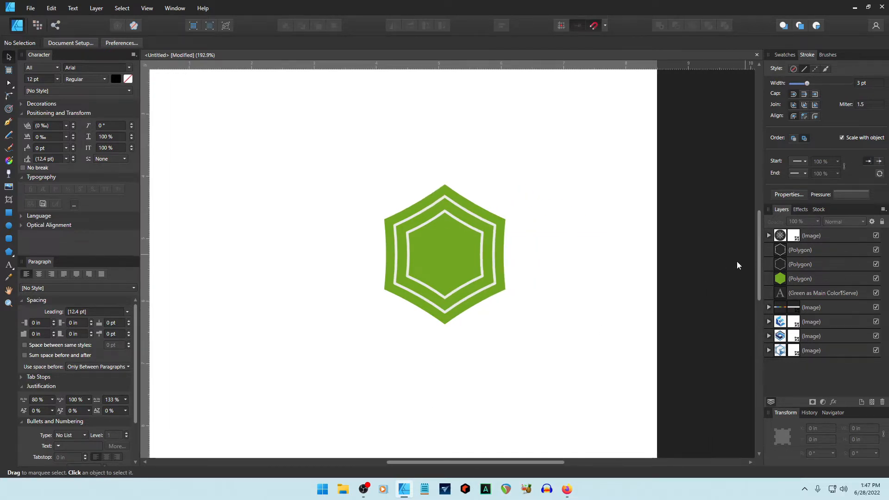
Group the three polygons as 'Logo' and move the spider web image lower in the layers.
{"action": "left_click", "coordinate": [802, 280]}
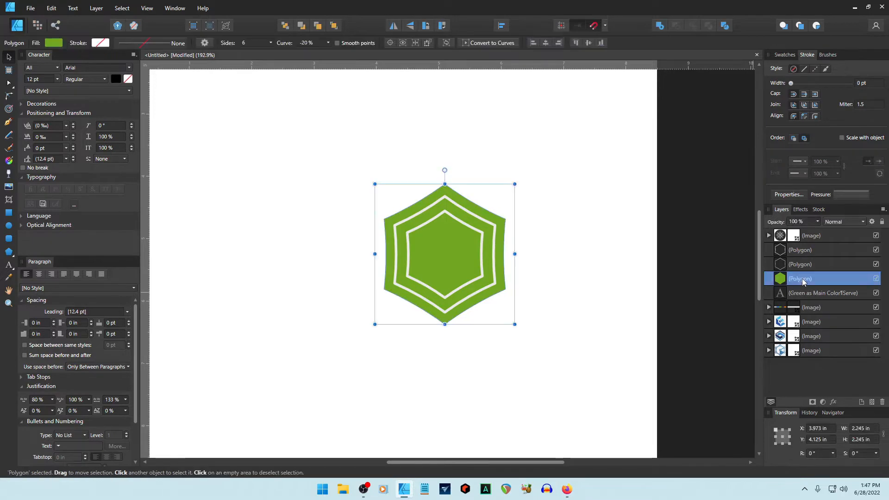
{"action": "left_click", "coordinate": [798, 254], "text": "shift"}
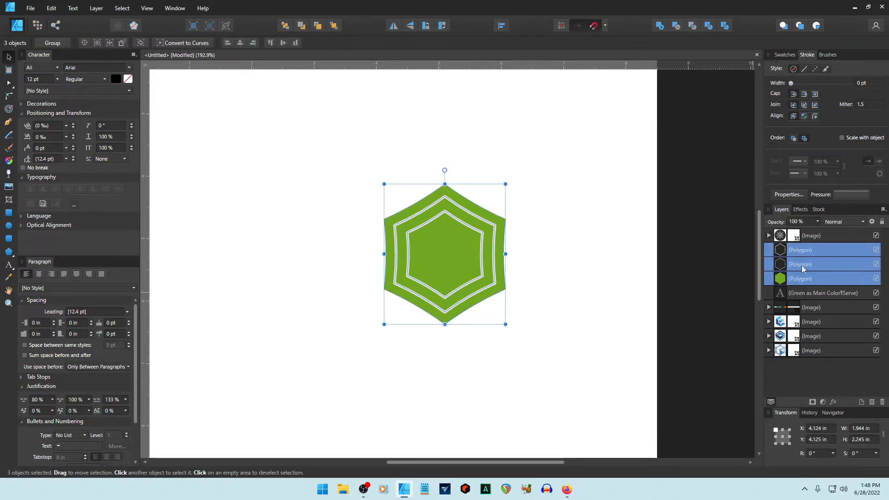
{"action": "left_click", "coordinate": [806, 295], "text": "shift"}
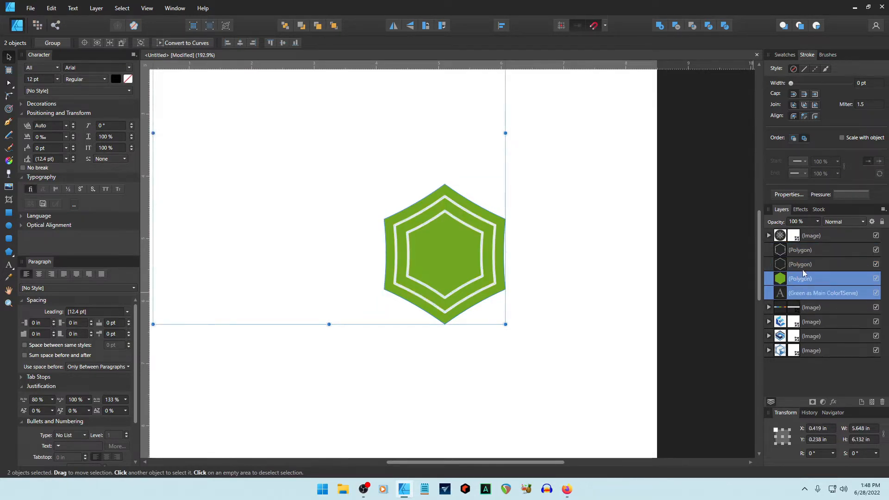
{"action": "left_click", "coordinate": [801, 253]}
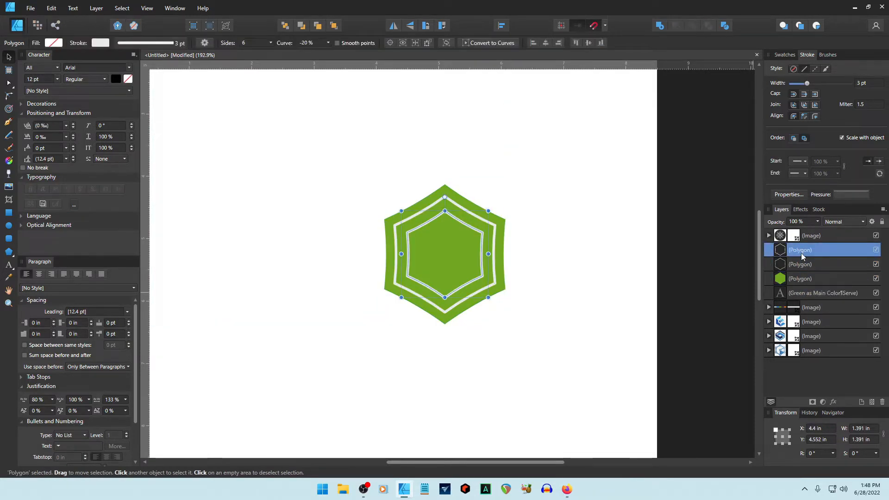
{"action": "left_click", "coordinate": [803, 278], "text": "shift"}
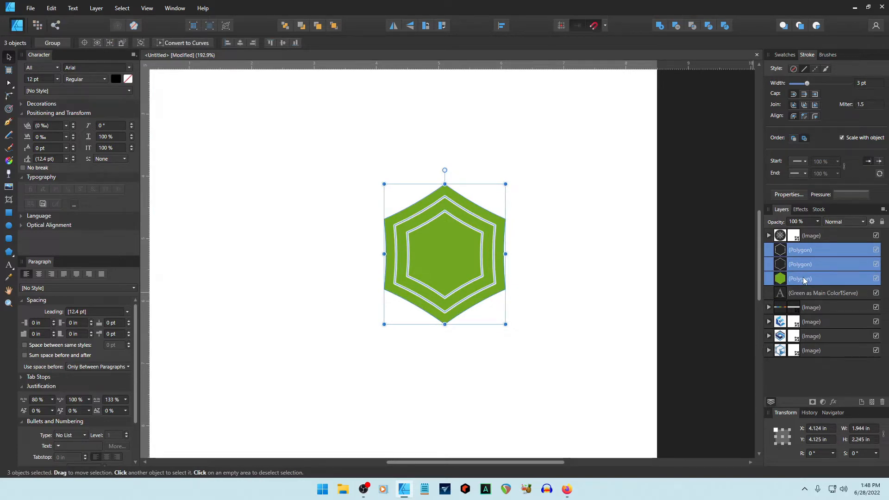
{"action": "key", "text": "ctrl+g"}
{"action": "double_click", "coordinate": [801, 250]}
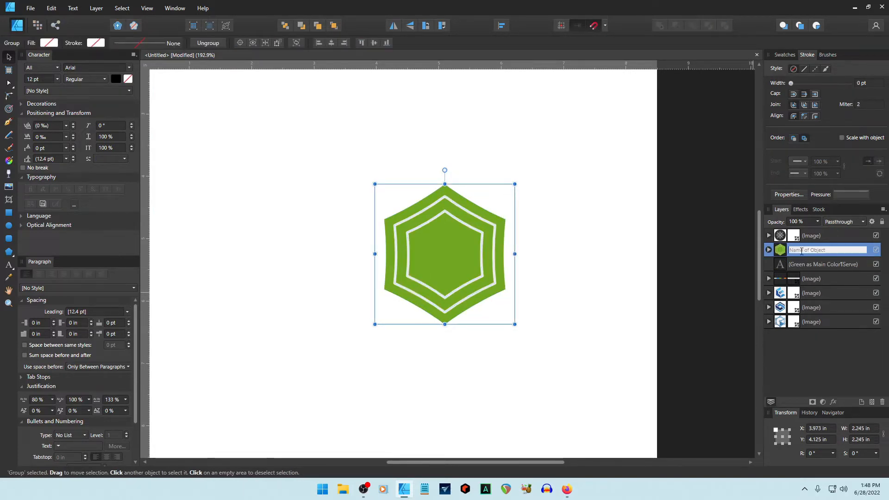
{"action": "type", "text": "Logo"}
{"action": "key", "text": "Return"}
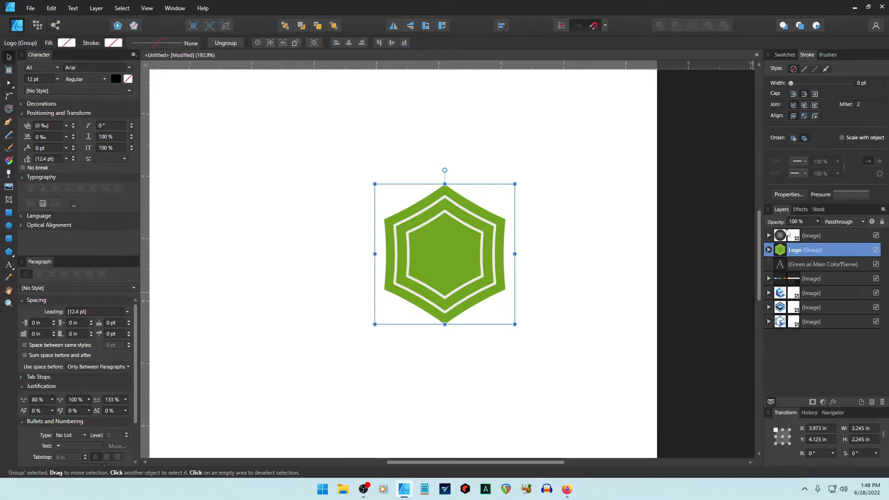
{"action": "left_click_drag", "start_coordinate": [780, 238], "coordinate": [771, 285]}
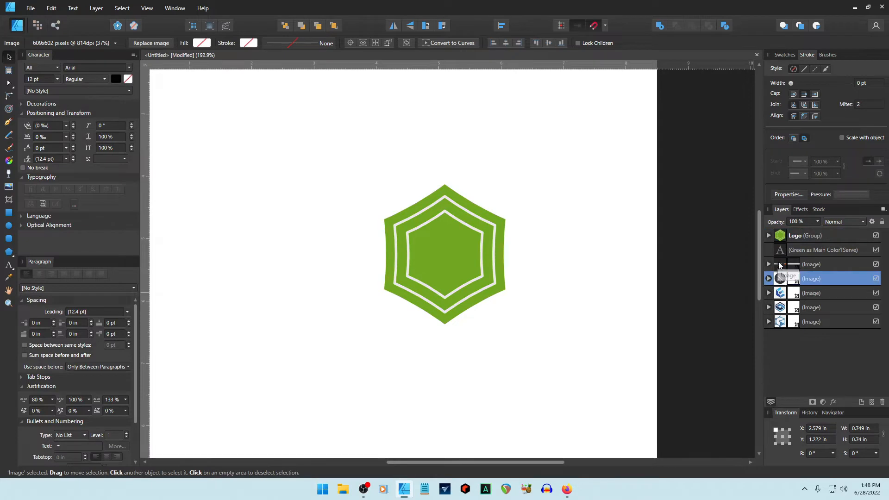
Group the brief text and reference images as a locked 'Brief Assets' group above Logo.
{"action": "left_click", "coordinate": [780, 264]}
{"action": "left_click", "coordinate": [780, 253]}
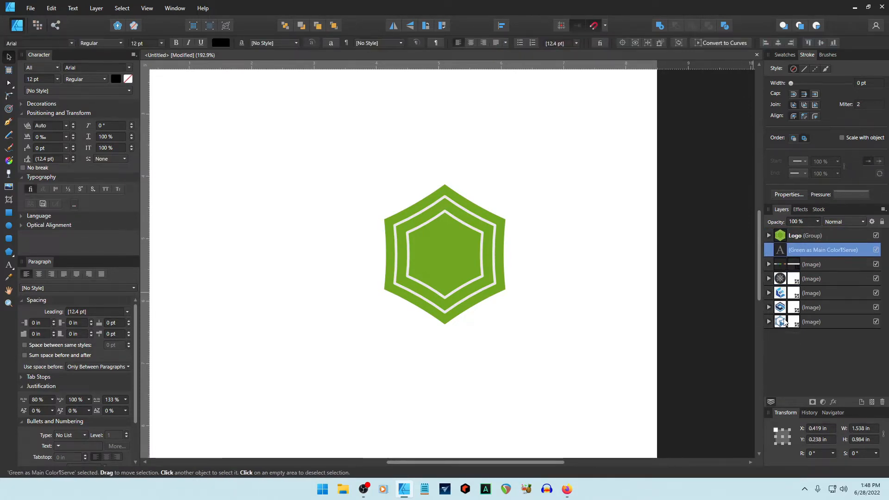
{"action": "left_click", "coordinate": [778, 323], "text": "shift"}
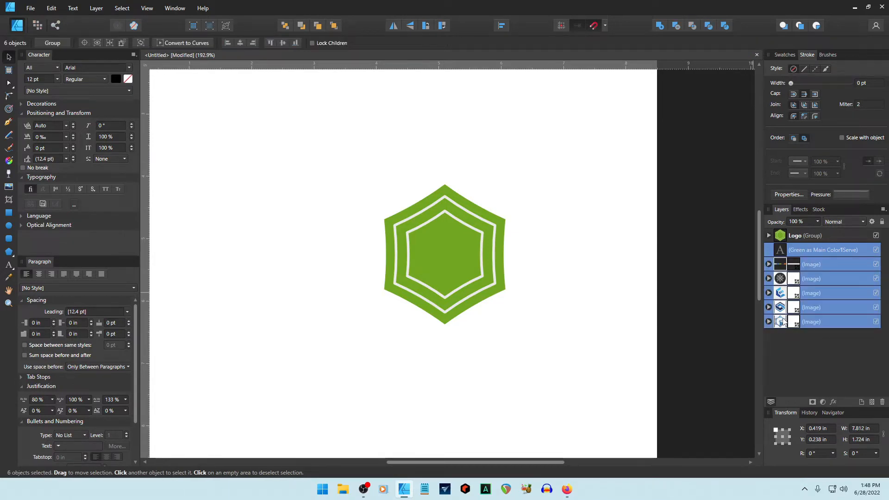
{"action": "key", "text": "ctrl+g"}
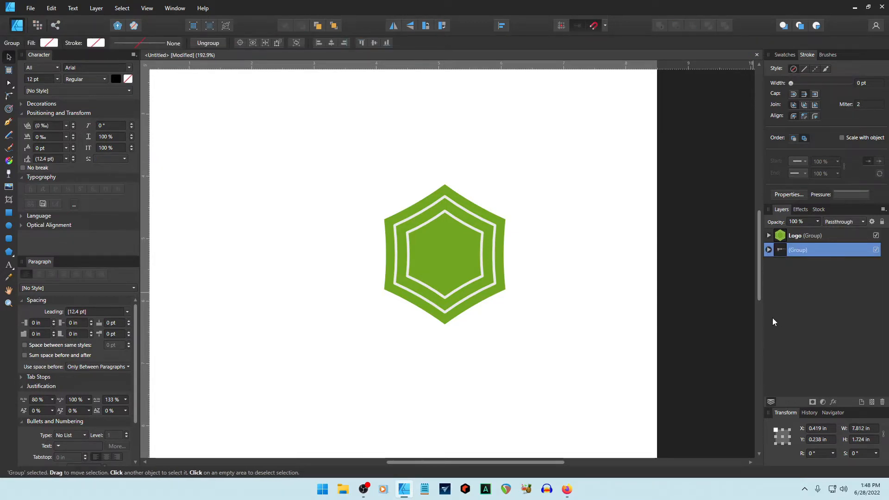
{"action": "double_click", "coordinate": [805, 251]}
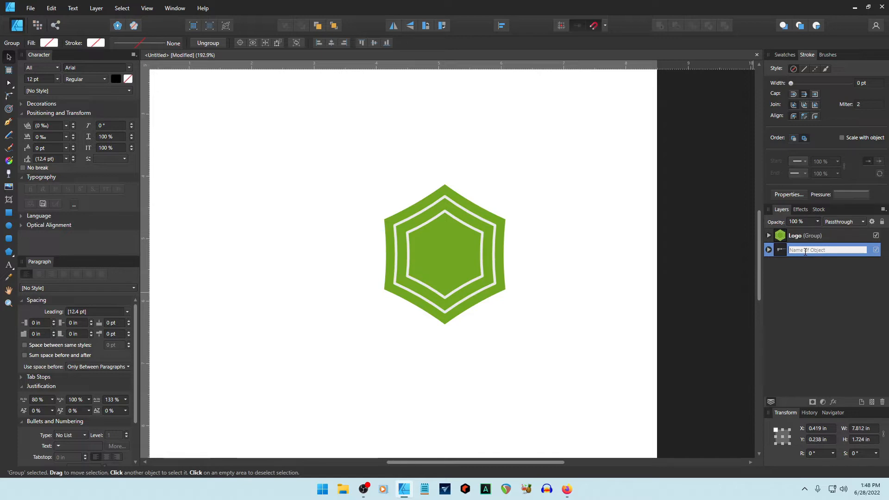
{"action": "type", "text": "Brie"}
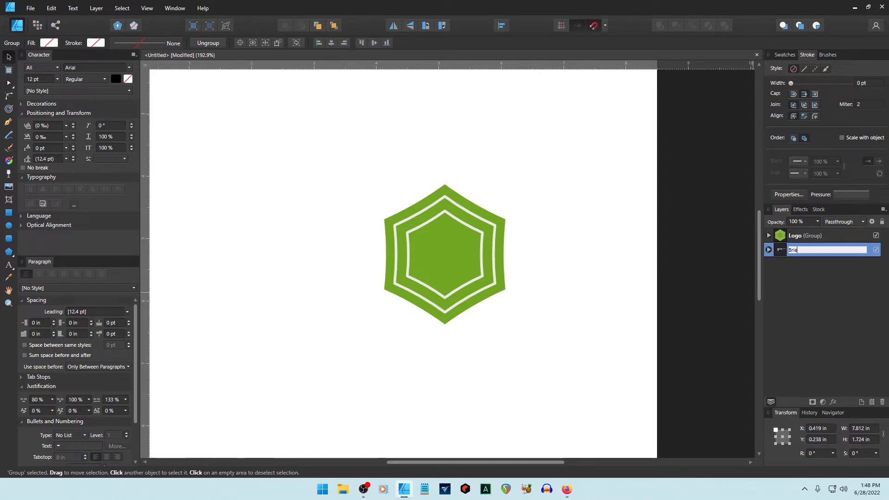
{"action": "type", "text": "f Assets"}
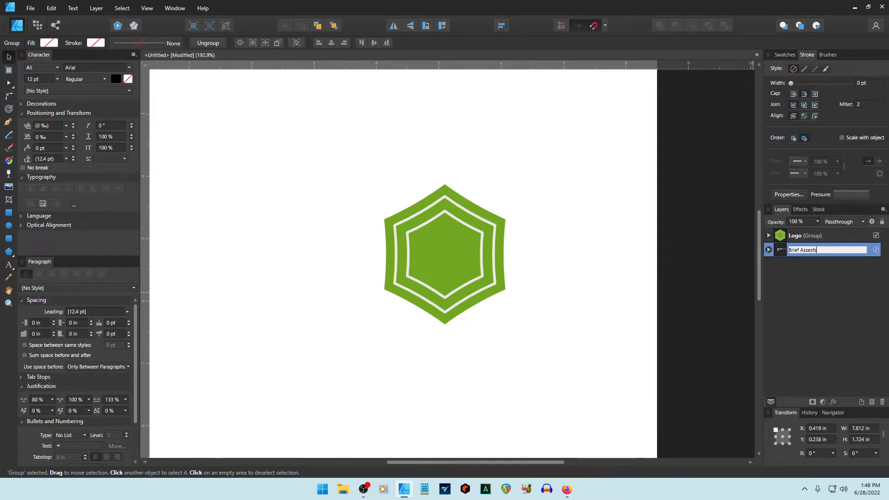
{"action": "key", "text": "Return"}
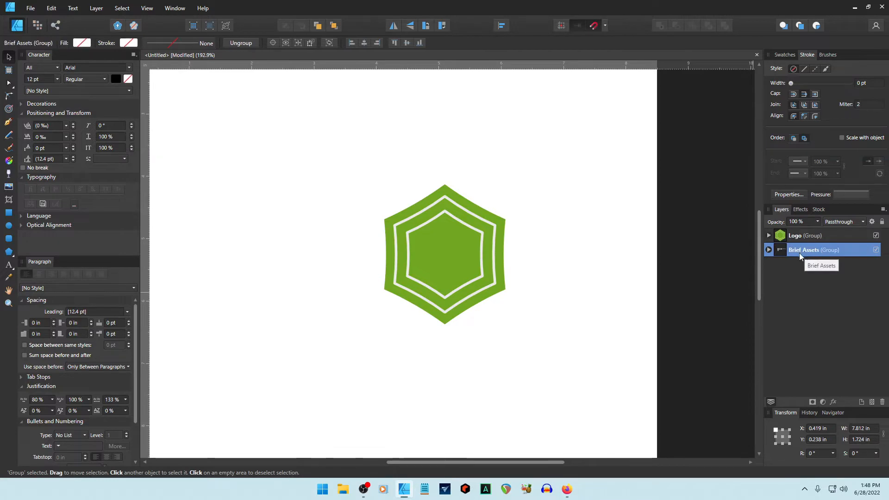
{"action": "left_click", "coordinate": [881, 222]}
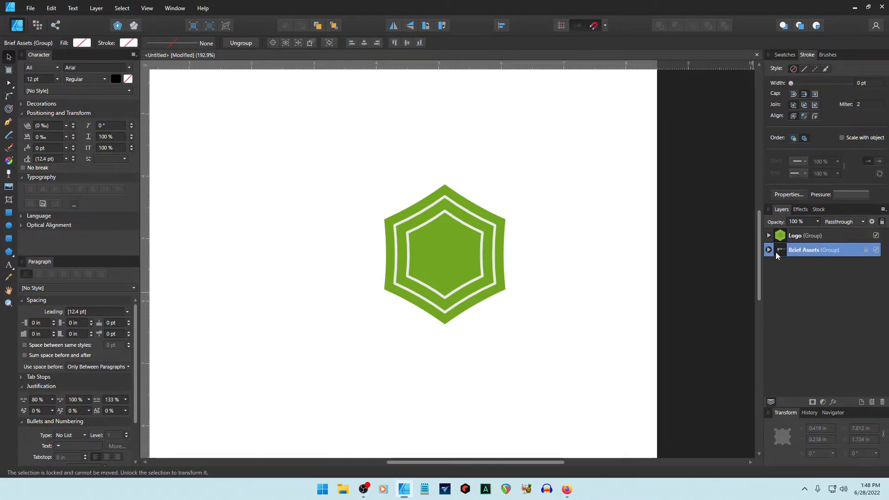
{"action": "key", "text": "ctrl+shift+bracketright"}
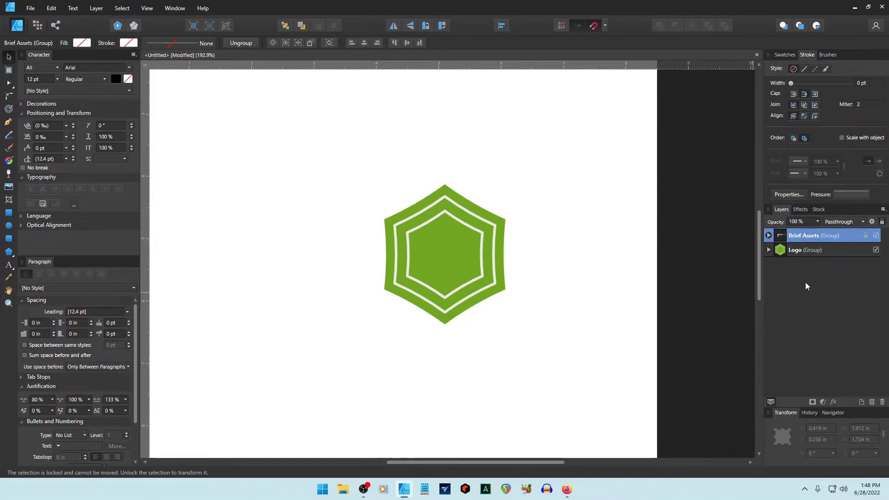
Check the Logo group and its middle polygon, then lock the Logo group.
{"action": "left_click", "coordinate": [796, 253]}
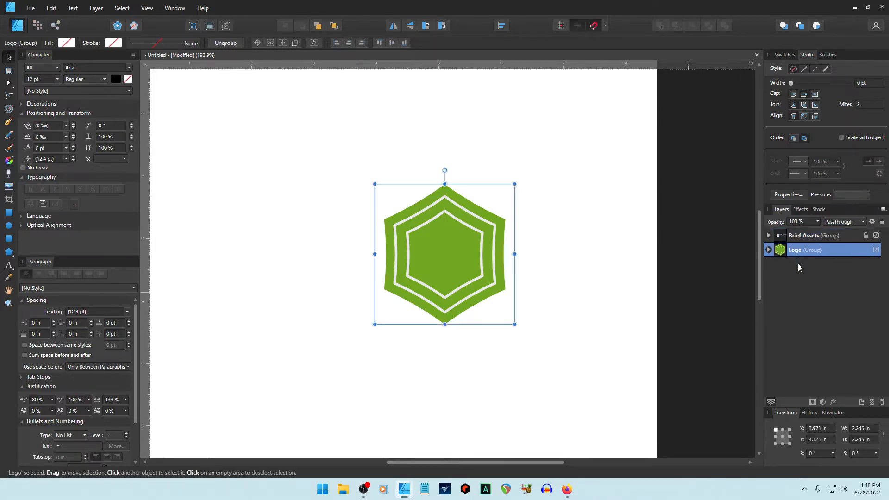
{"action": "left_click", "coordinate": [876, 250]}
{"action": "left_click", "coordinate": [876, 250]}
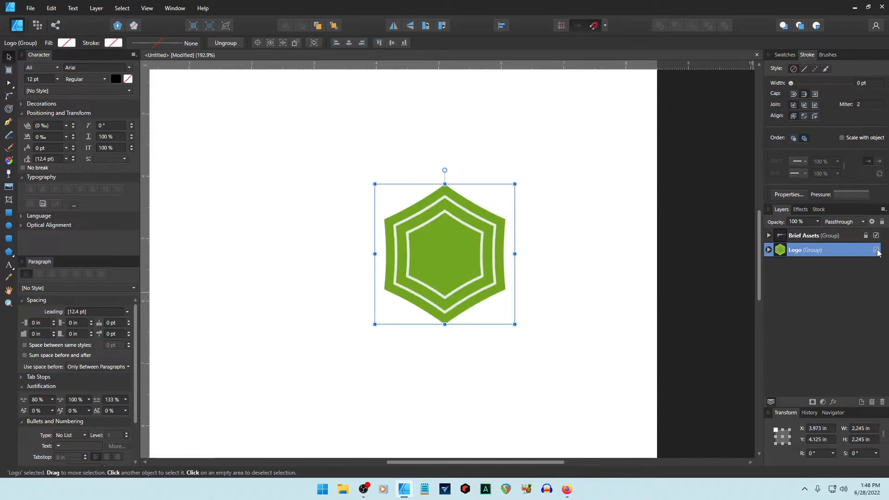
{"action": "left_click", "coordinate": [876, 250]}
{"action": "left_click", "coordinate": [876, 251]}
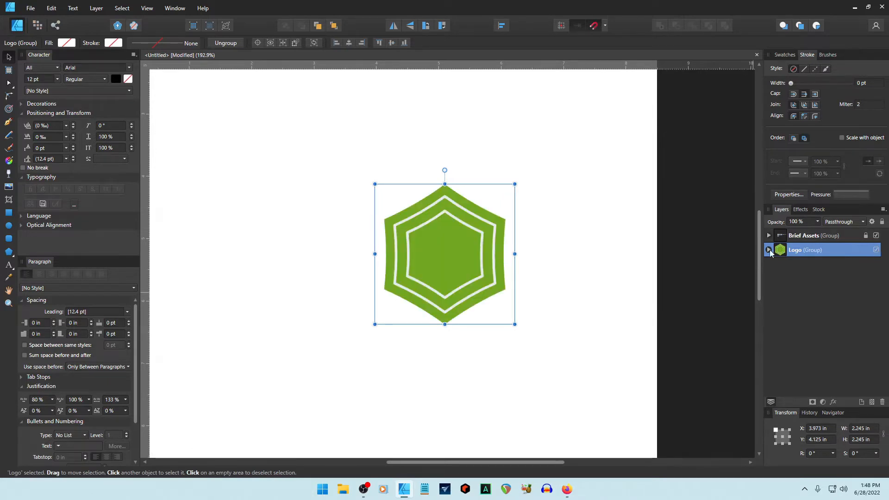
{"action": "left_click", "coordinate": [769, 250]}
{"action": "left_click", "coordinate": [829, 267]}
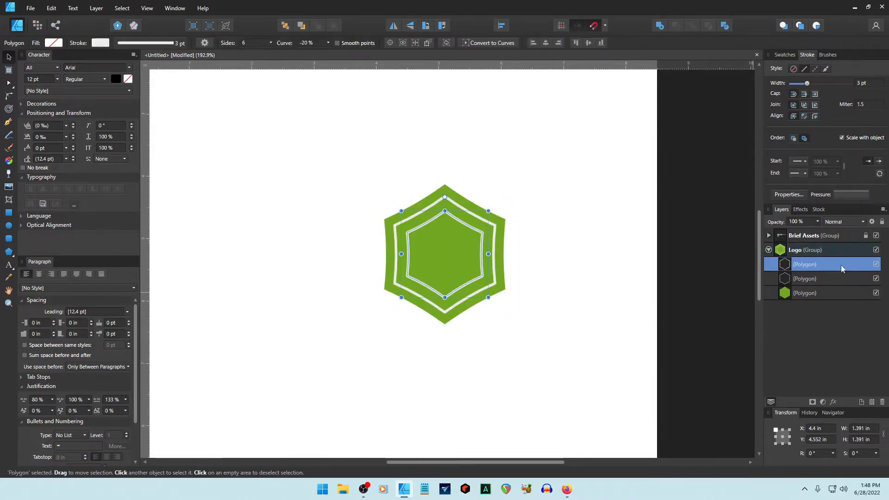
{"action": "left_click", "coordinate": [874, 264]}
{"action": "left_click", "coordinate": [875, 264]}
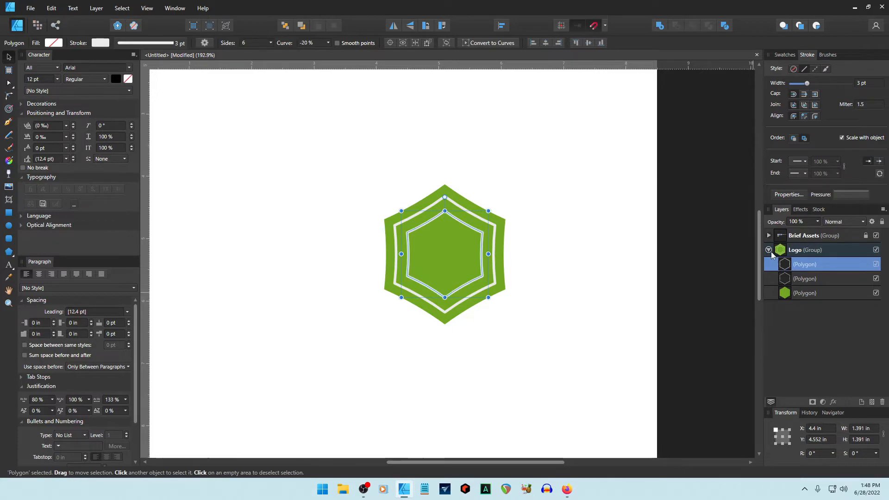
{"action": "left_click", "coordinate": [768, 250]}
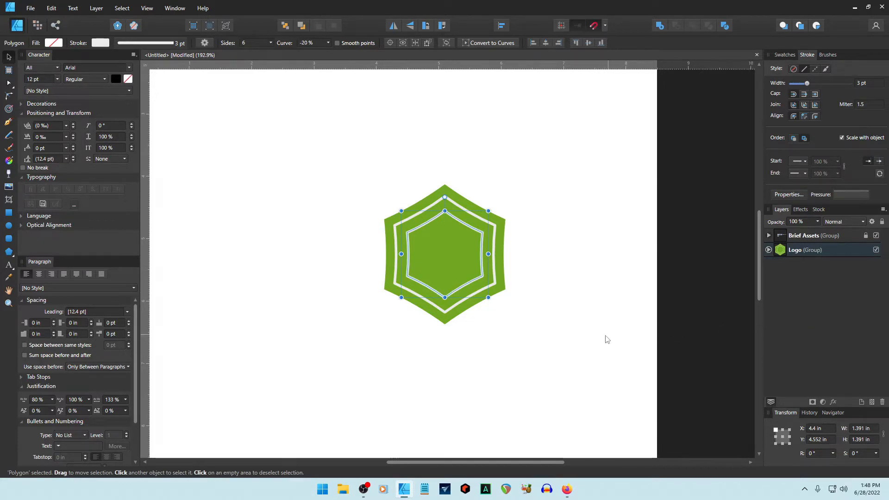
{"action": "left_click", "coordinate": [809, 252]}
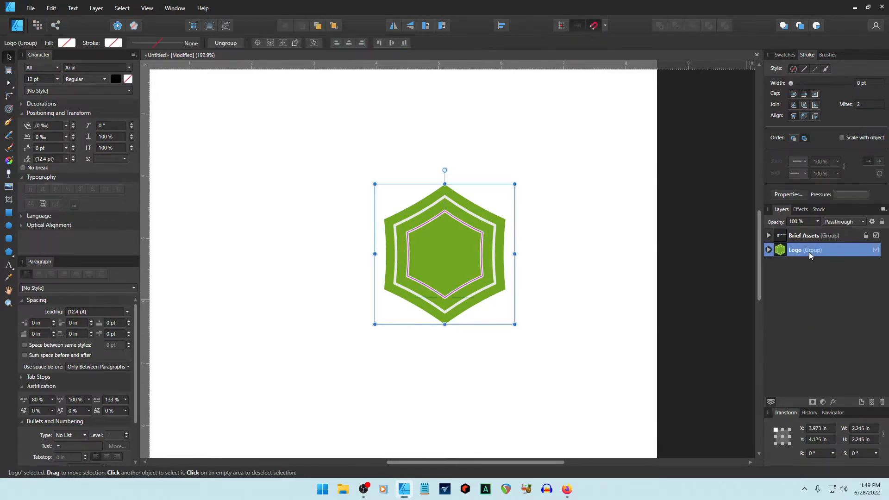
{"action": "left_click", "coordinate": [882, 222]}
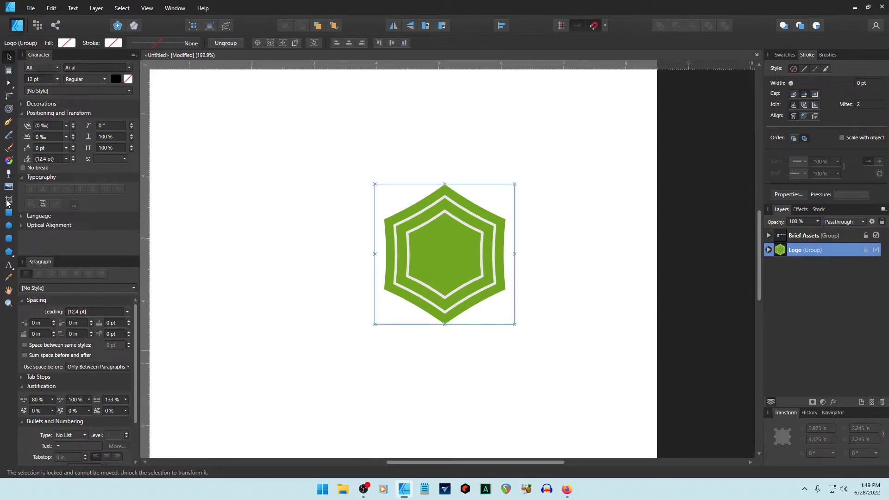
{"action": "left_click", "coordinate": [9, 122]}
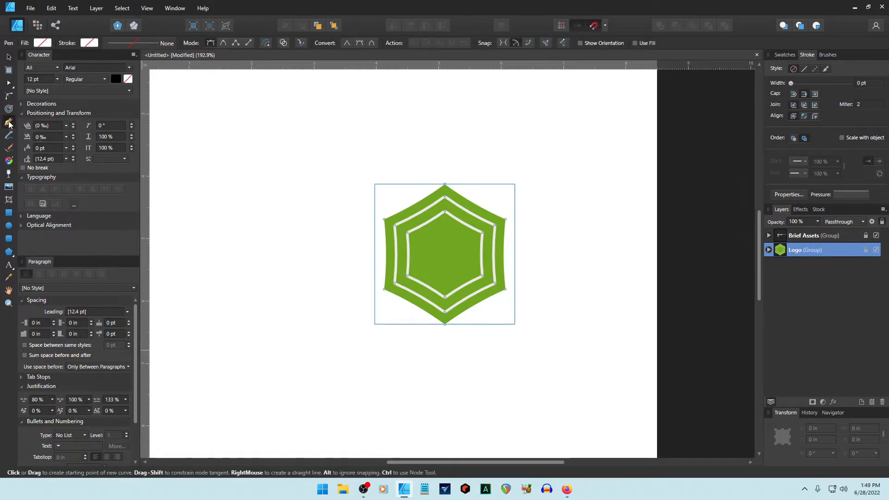
Draw a vertical line through the hexagon with a 0.5 pt stroke.
{"action": "left_click", "coordinate": [444, 129]}
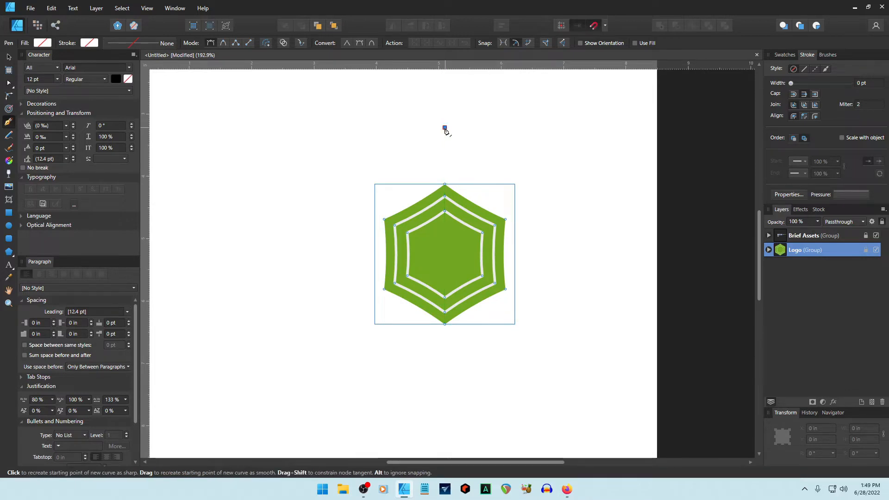
{"action": "left_click", "coordinate": [468, 413]}
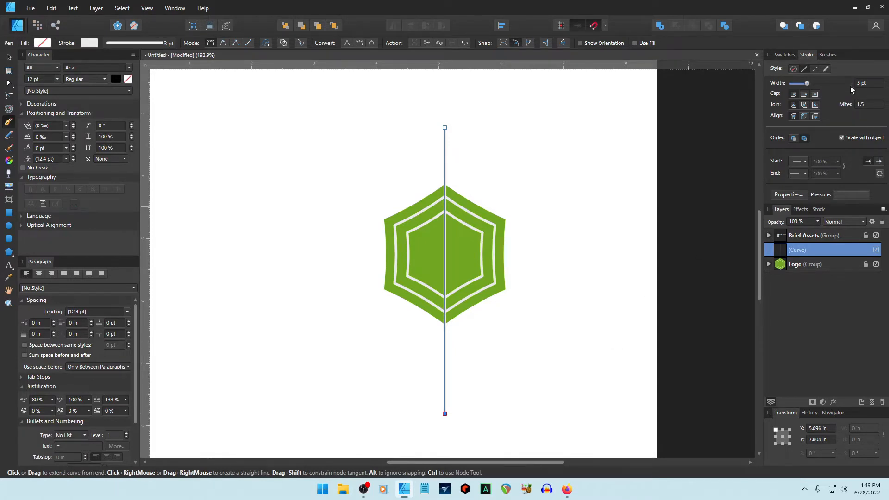
{"action": "left_click", "coordinate": [870, 84]}
{"action": "key", "text": "BackSpace"}
{"action": "type", "text": "0.5"}
{"action": "key", "text": "Return"}
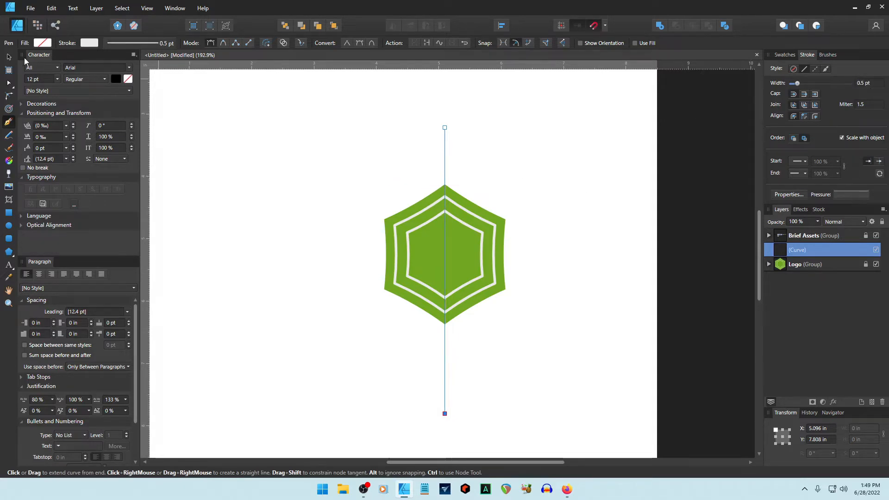
Set the vertical line's stroke to orange after trying other swatches, then duplicate it.
{"action": "left_click", "coordinate": [9, 58]}
{"action": "left_click", "coordinate": [231, 142]}
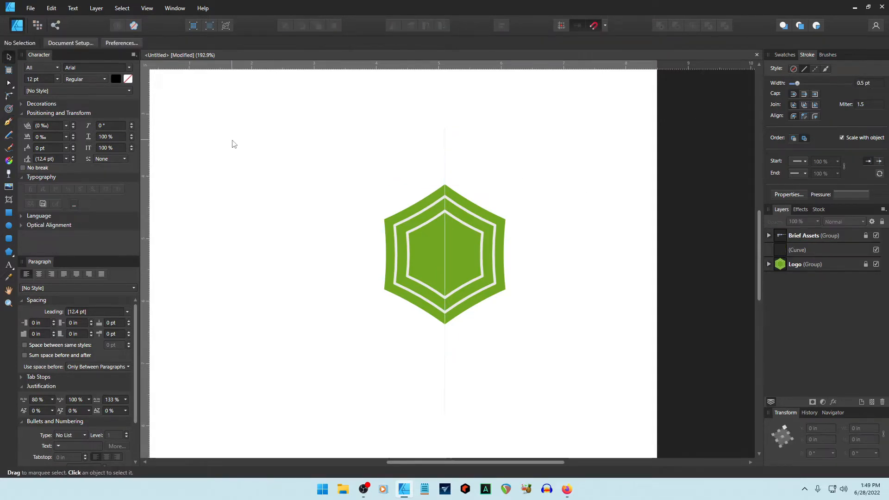
{"action": "left_click", "coordinate": [445, 153]}
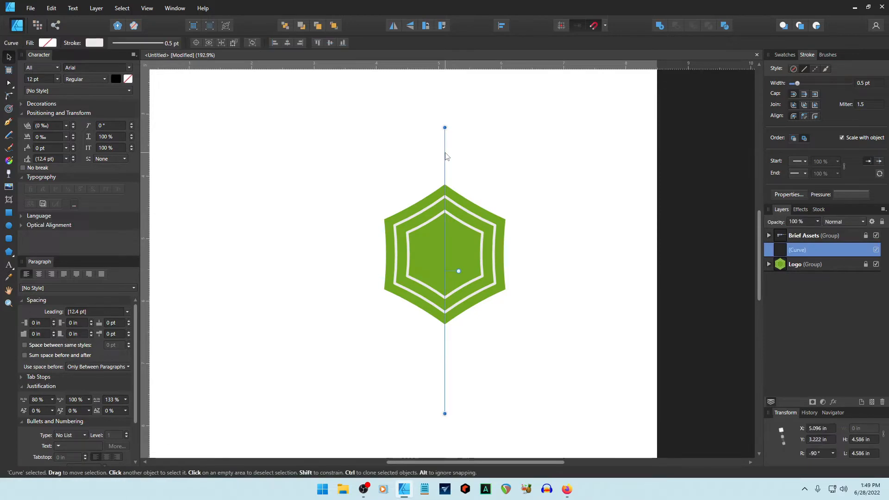
{"action": "left_click", "coordinate": [785, 55]}
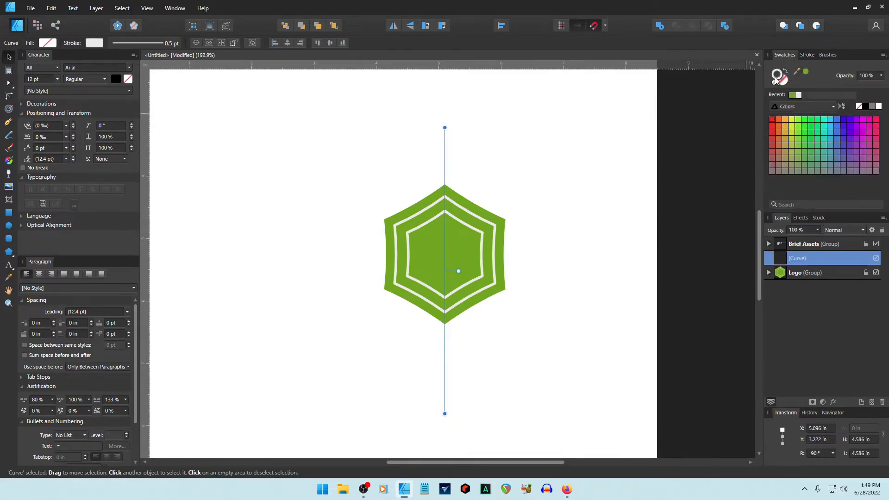
{"action": "left_click", "coordinate": [772, 121]}
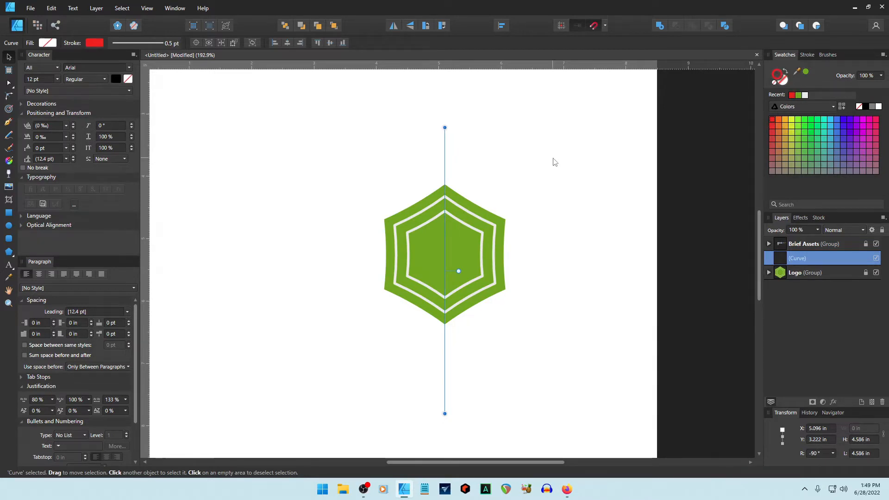
{"action": "left_click", "coordinate": [526, 163]}
{"action": "left_click", "coordinate": [445, 159]}
{"action": "left_click", "coordinate": [849, 126]}
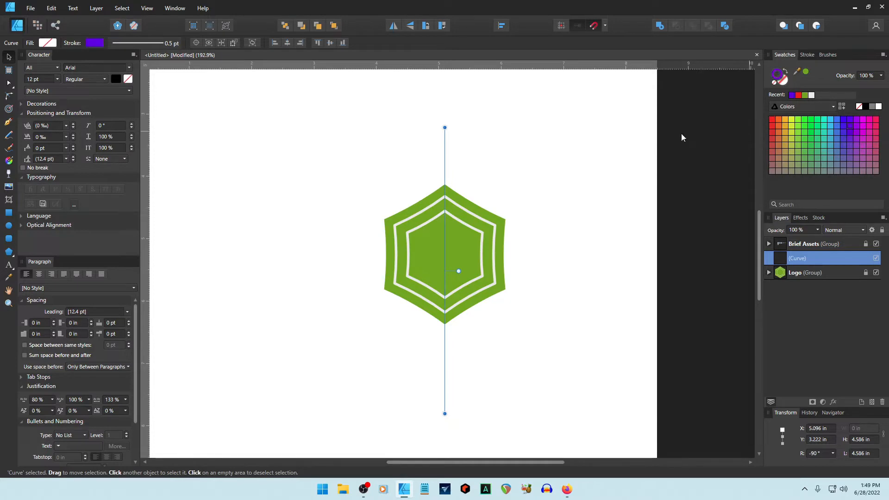
{"action": "left_click", "coordinate": [583, 150]}
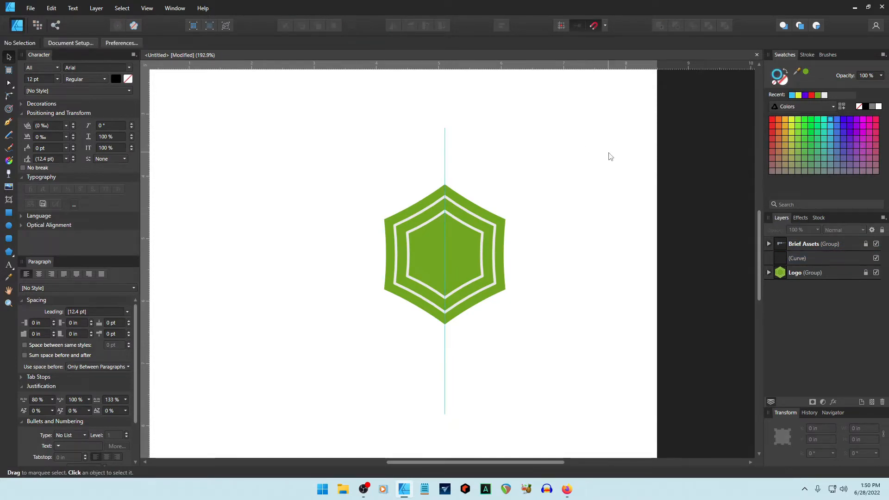
{"action": "left_click", "coordinate": [445, 171]}
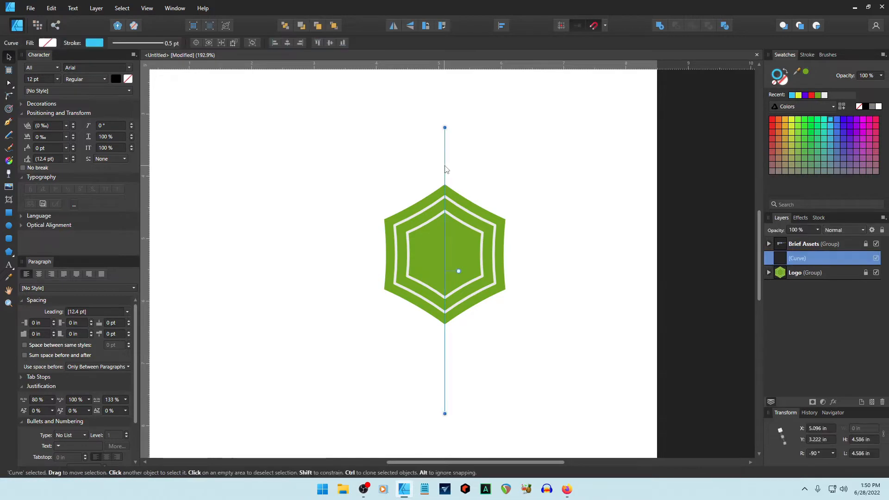
{"action": "left_click", "coordinate": [776, 122]}
{"action": "left_click", "coordinate": [577, 144]}
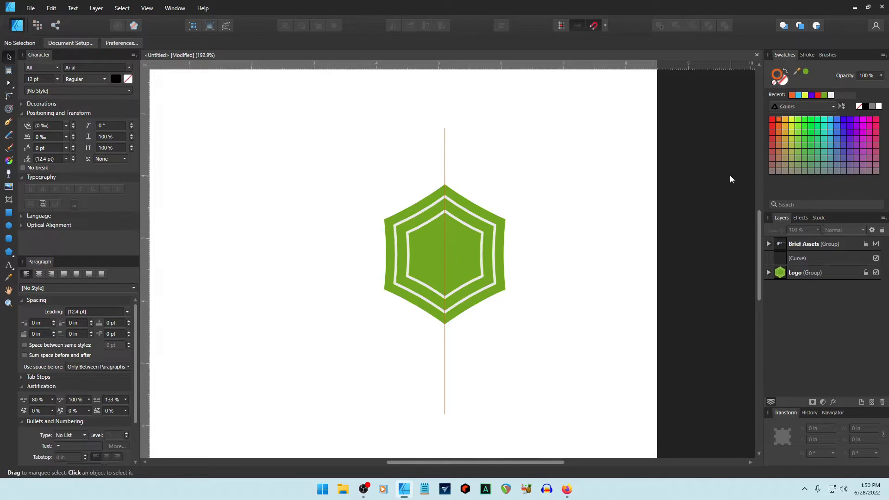
{"action": "left_click", "coordinate": [444, 173]}
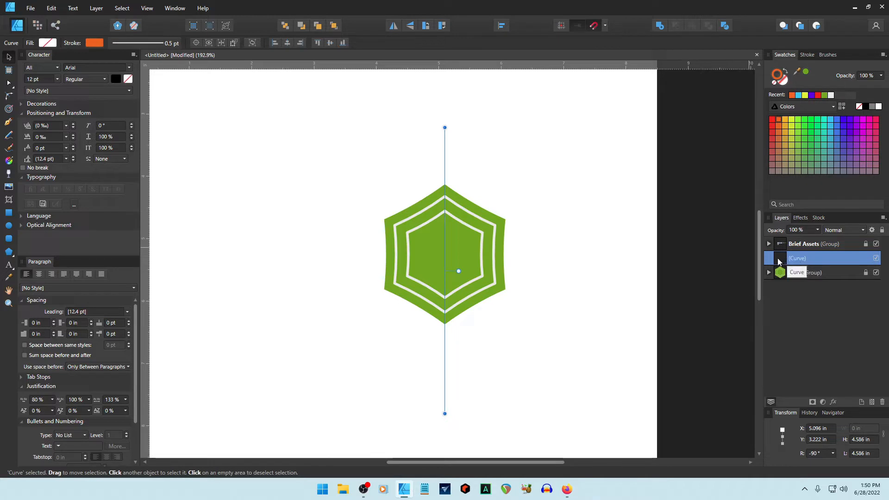
{"action": "key", "text": "ctrl+j"}
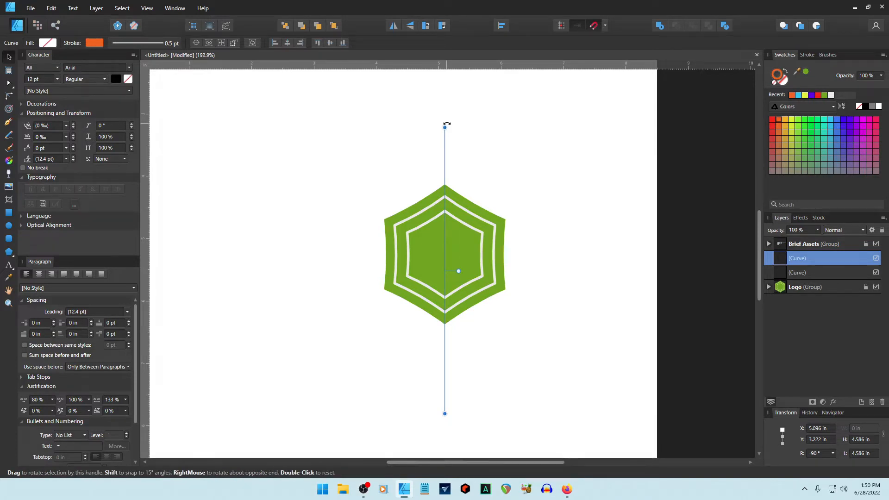
Rotate the copy horizontal, then centre the hexagon on the lines' crossing and relock Logo.
{"action": "left_click_drag", "start_coordinate": [447, 124], "coordinate": [583, 291]}
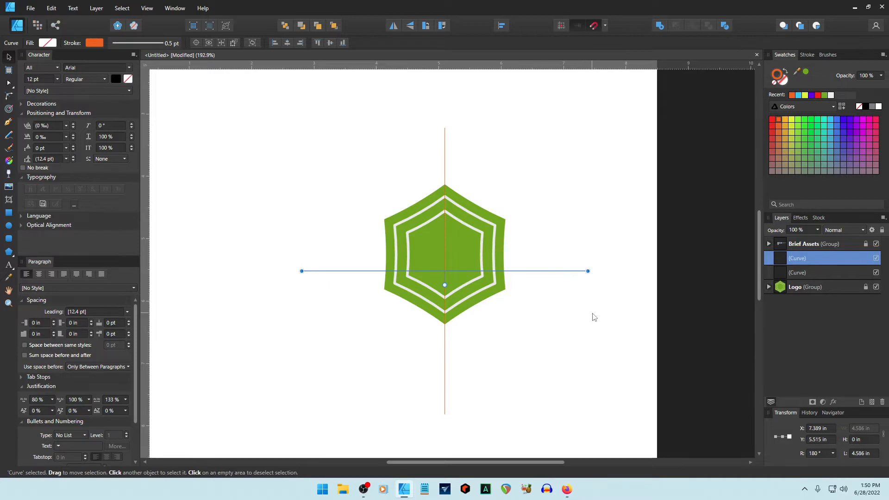
{"action": "left_click", "coordinate": [593, 314]}
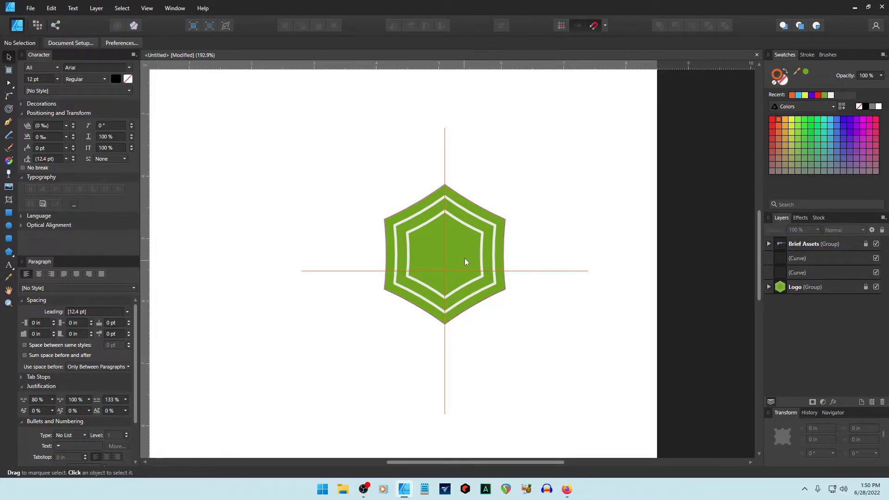
{"action": "left_click", "coordinate": [790, 290]}
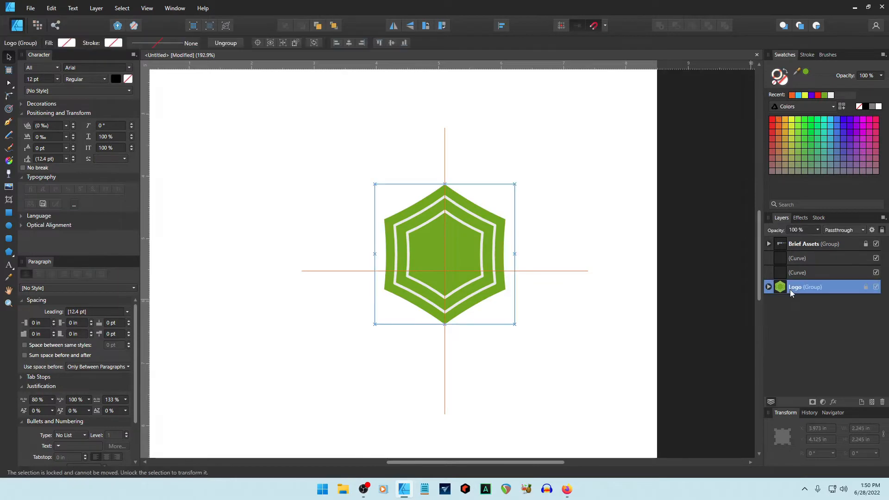
{"action": "left_click", "coordinate": [865, 287]}
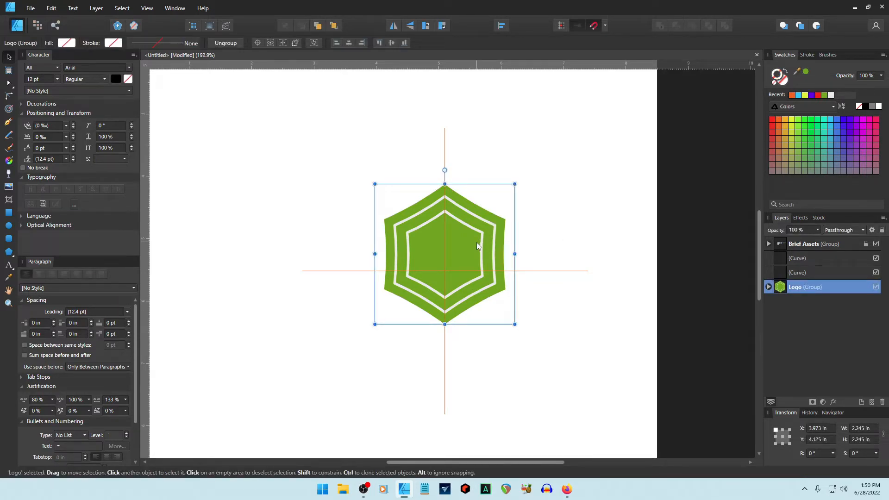
{"action": "left_click_drag", "start_coordinate": [478, 245], "coordinate": [478, 265]}
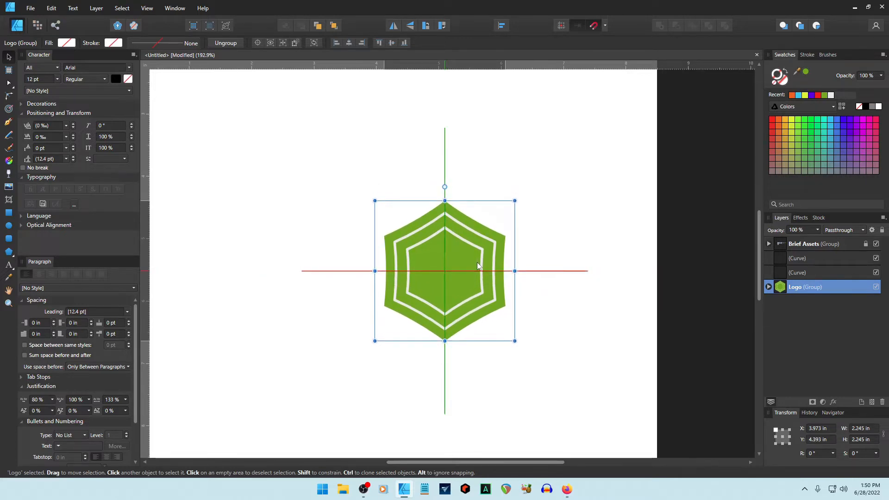
{"action": "left_click", "coordinate": [562, 337]}
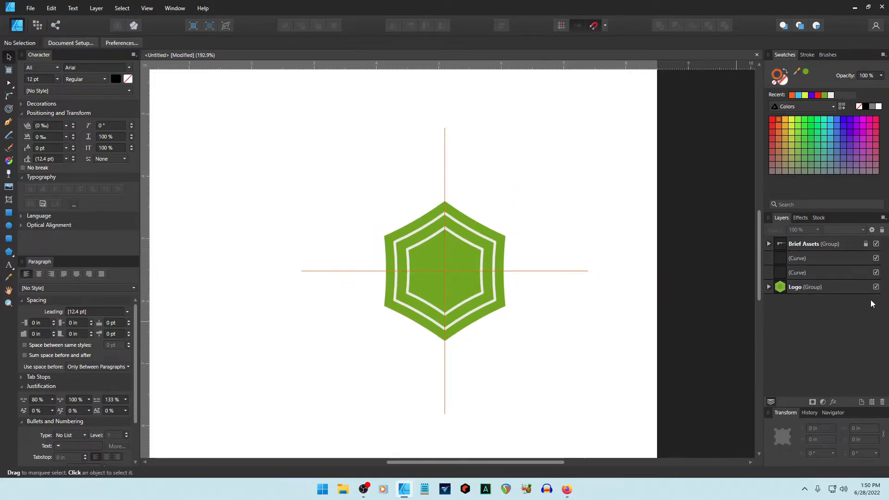
{"action": "left_click", "coordinate": [846, 287]}
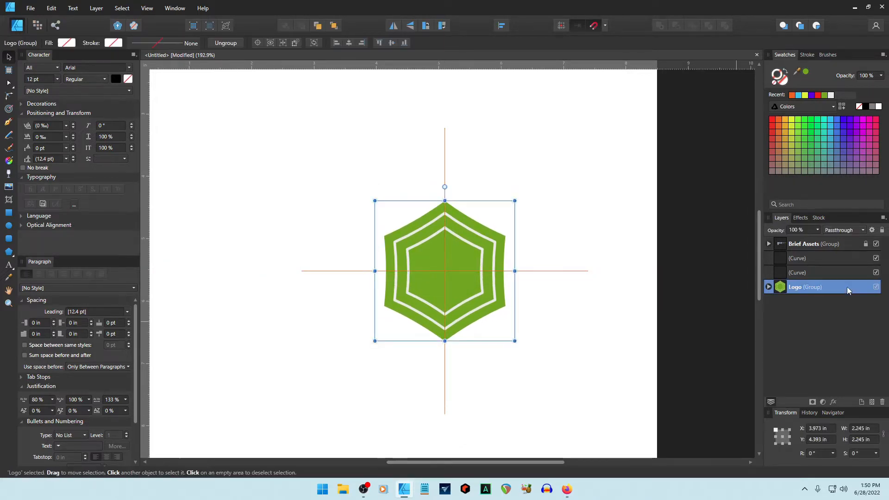
{"action": "left_click", "coordinate": [882, 231]}
Add two diagonal copies of the vertical line and select all four orange lines.
{"action": "left_click", "coordinate": [799, 273]}
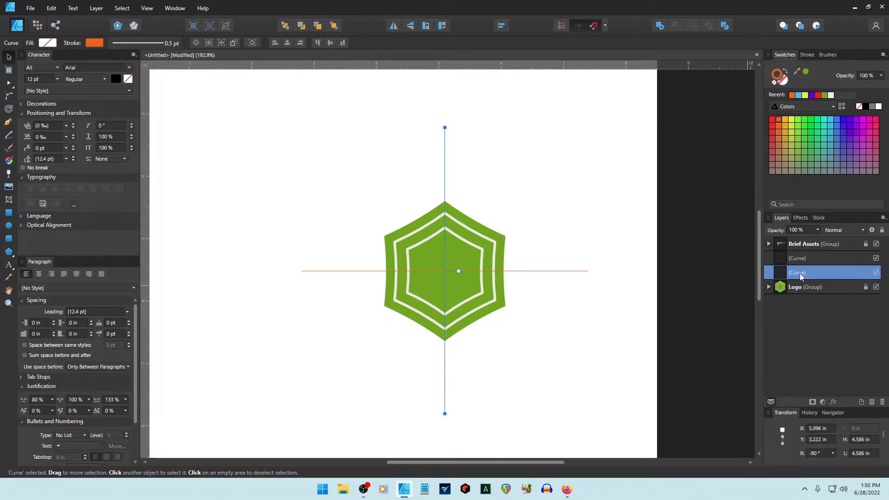
{"action": "key", "text": "ctrl+j"}
{"action": "left_click_drag", "start_coordinate": [446, 134], "coordinate": [571, 208]}
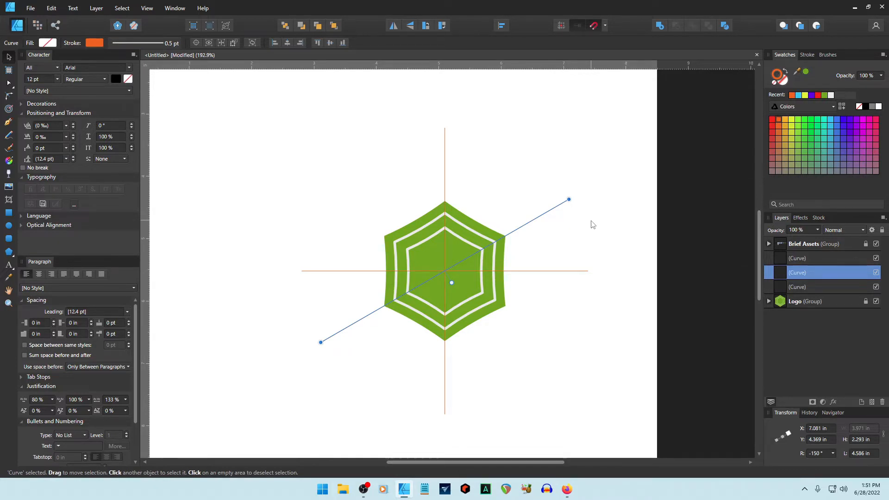
{"action": "key", "text": "ctrl+j"}
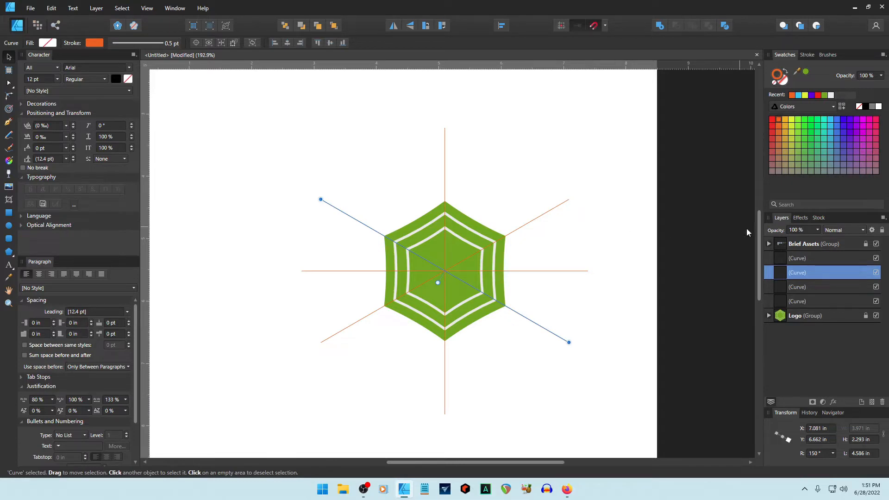
{"action": "left_click", "coordinate": [787, 258]}
{"action": "left_click", "coordinate": [782, 301], "text": "shift"}
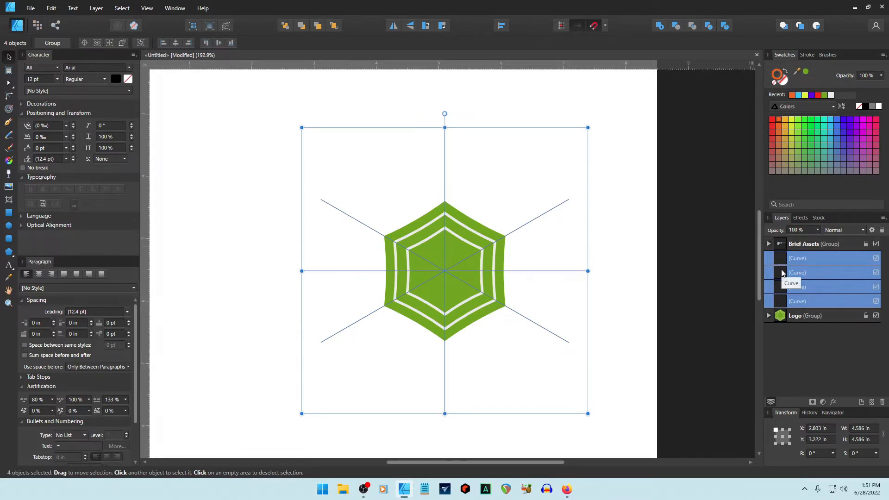
Group the four orange lines, lock the group and name it 'Guides'.
{"action": "key", "text": "ctrl+g"}
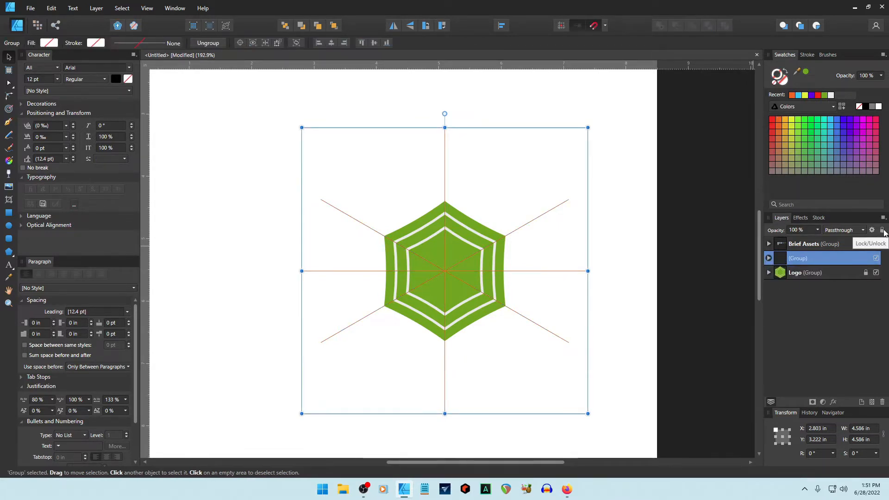
{"action": "left_click", "coordinate": [882, 230]}
{"action": "double_click", "coordinate": [796, 262]}
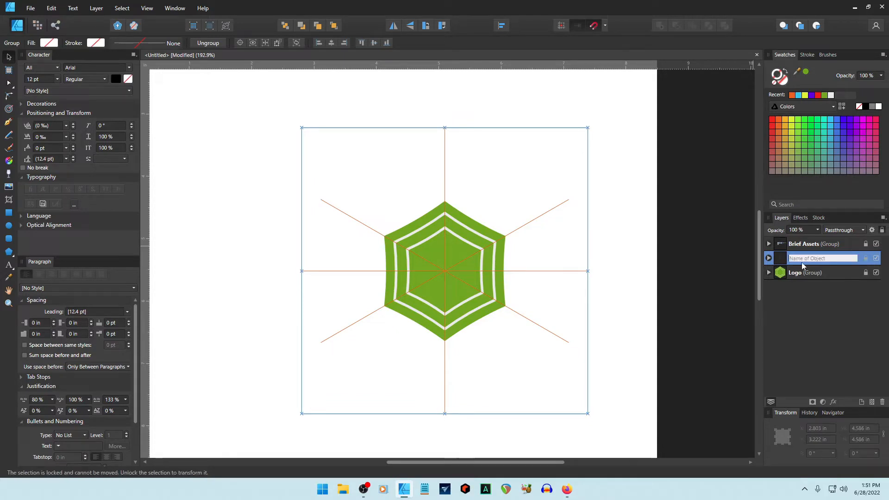
{"action": "type", "text": "Gui"}
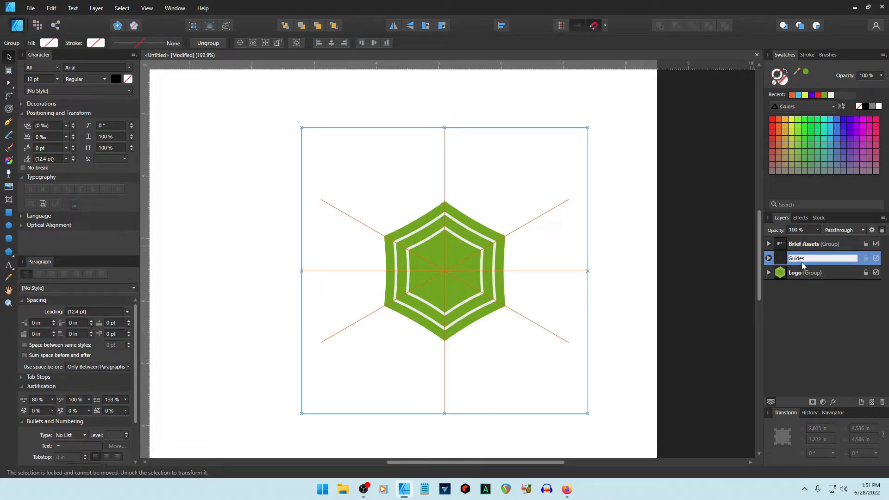
{"action": "type", "text": "des"}
{"action": "key", "text": "Return"}
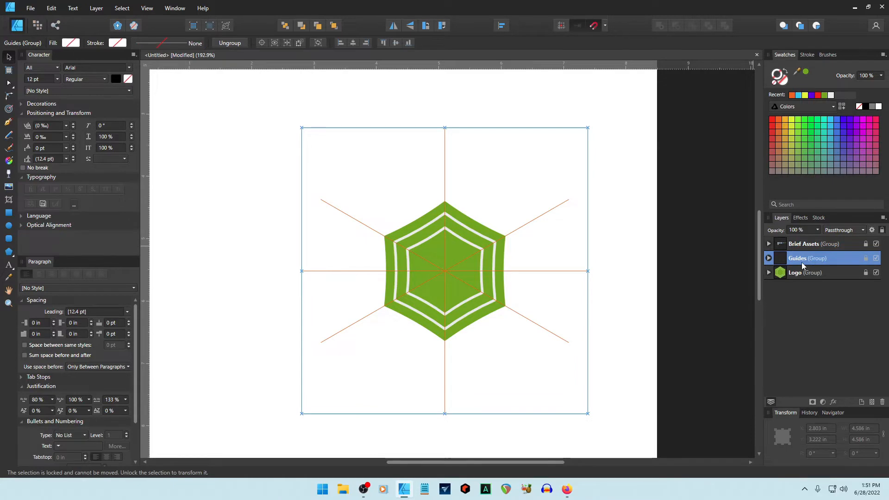
{"action": "left_click", "coordinate": [609, 235]}
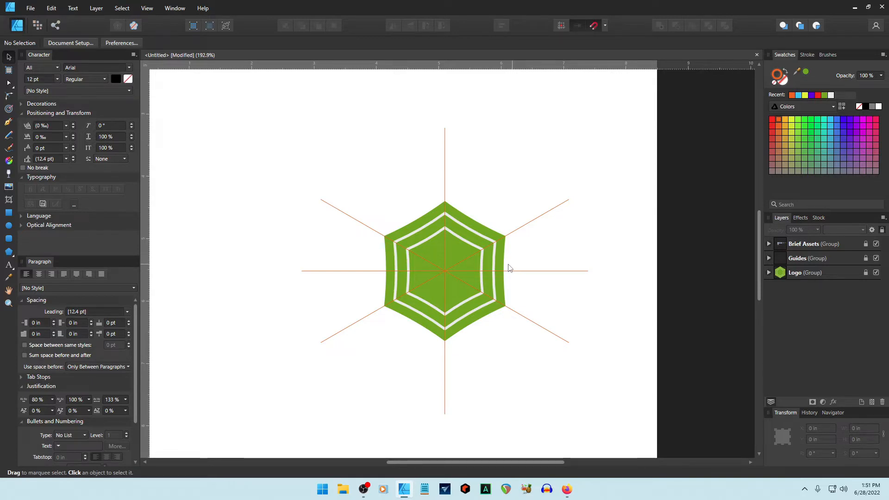
Draw a white strand from the inner ring to the outer upper-right corner.
{"action": "scroll", "coordinate": [487, 265], "scroll_direction": "up", "scroll_amount": 3}
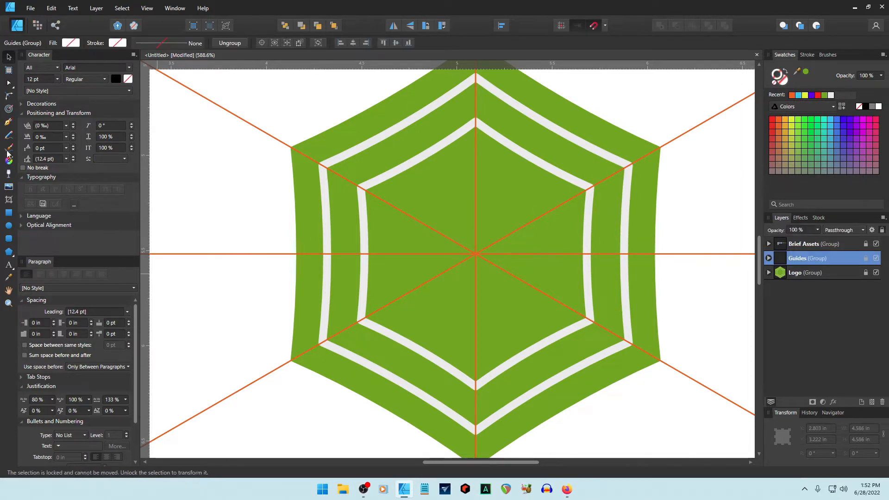
{"action": "left_click", "coordinate": [8, 122]}
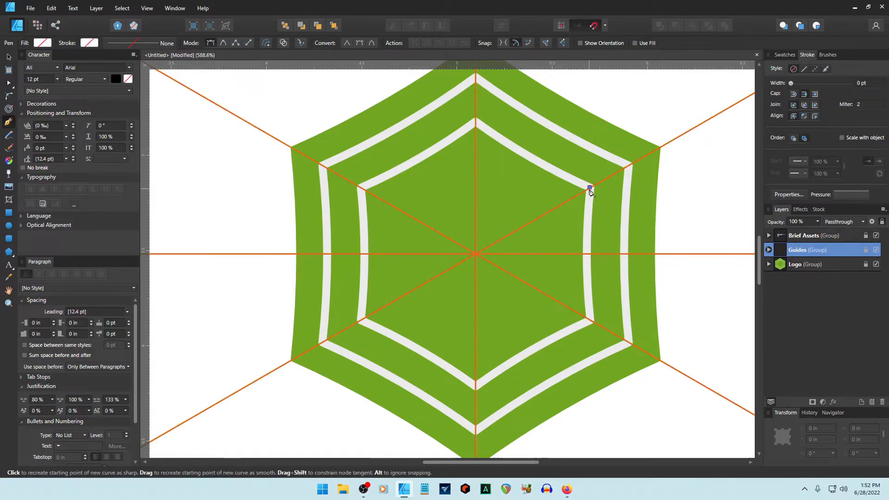
{"action": "left_click", "coordinate": [589, 187]}
{"action": "left_click", "coordinate": [660, 146]}
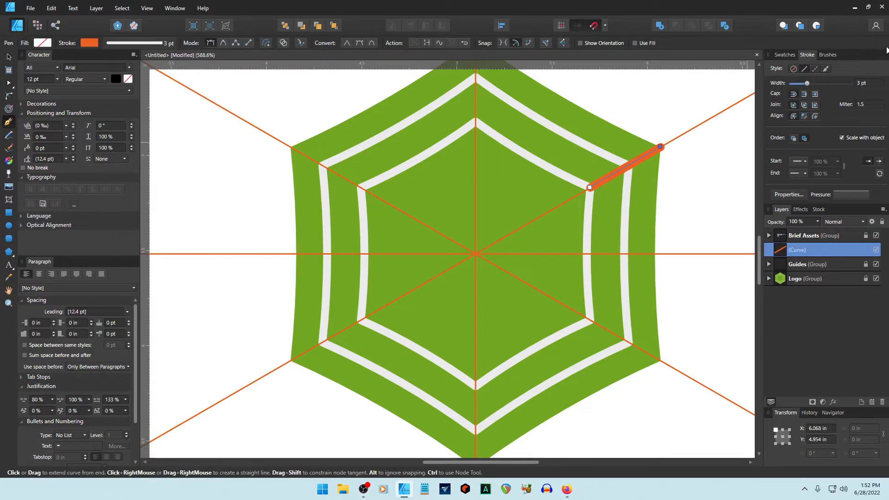
{"action": "left_click", "coordinate": [787, 54]}
{"action": "left_click", "coordinate": [832, 96]}
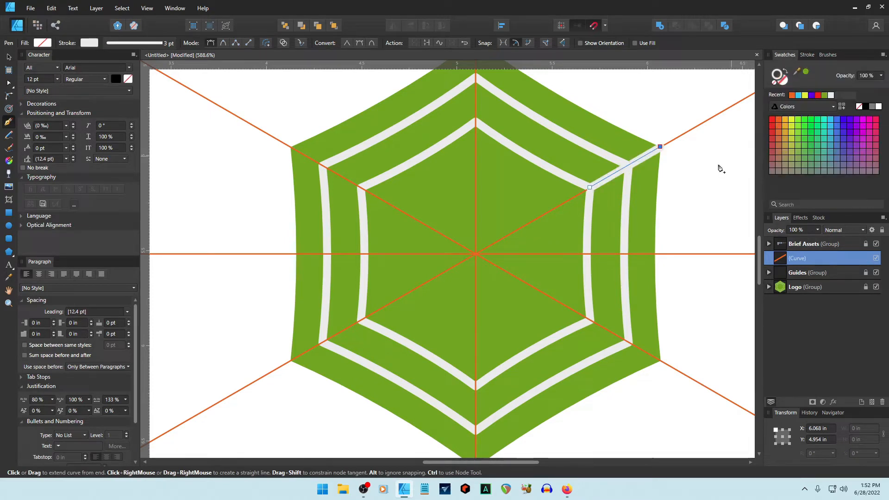
{"action": "key", "text": "v"}
{"action": "left_click", "coordinate": [599, 326]}
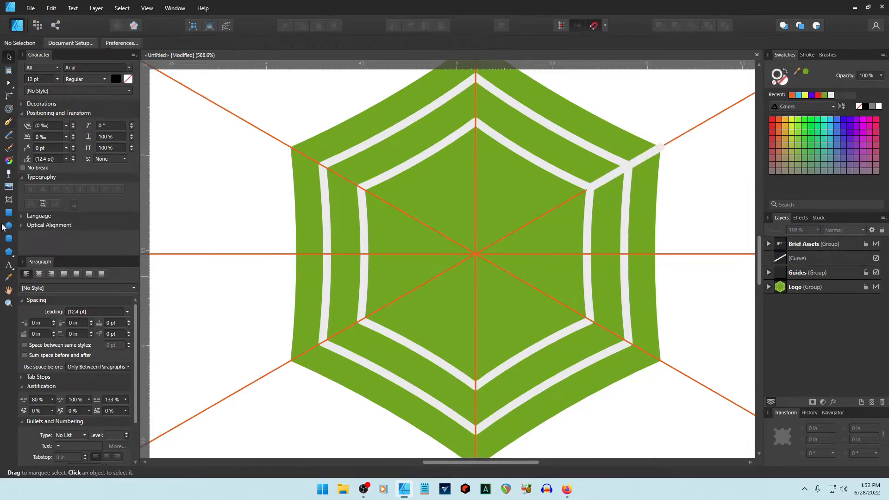
Draw the lower-left diagonal strand from the inner ring to the hexagon's lower-left corner.
{"action": "left_click", "coordinate": [8, 122]}
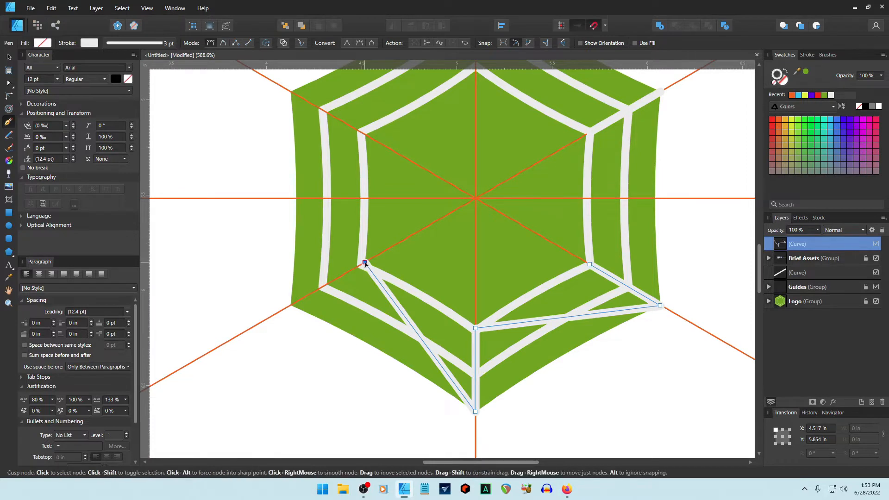
{"action": "key", "text": "BackSpace"}
{"action": "left_click", "coordinate": [365, 263]}
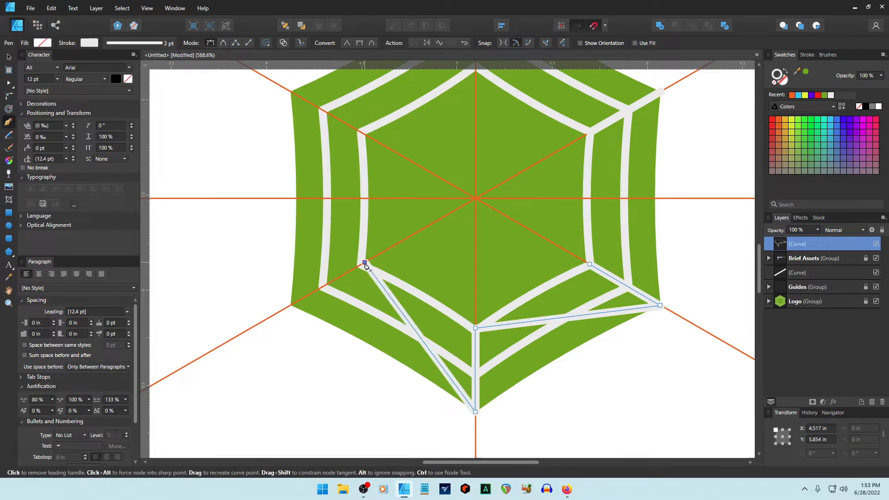
{"action": "key", "text": "BackSpace"}
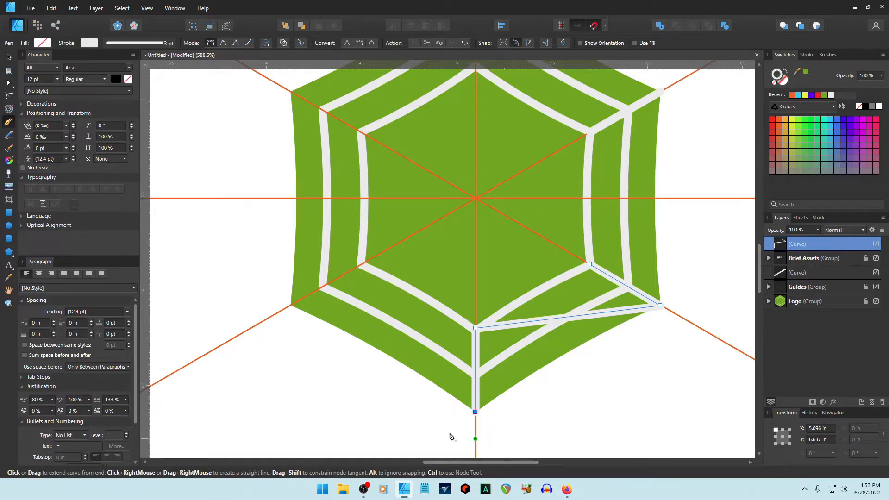
{"action": "left_click", "coordinate": [372, 298], "text": "ctrl"}
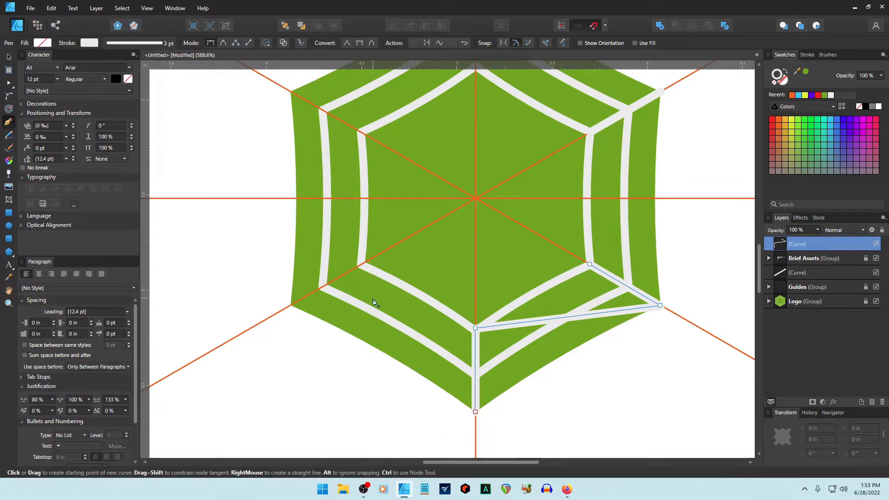
{"action": "left_click", "coordinate": [361, 264]}
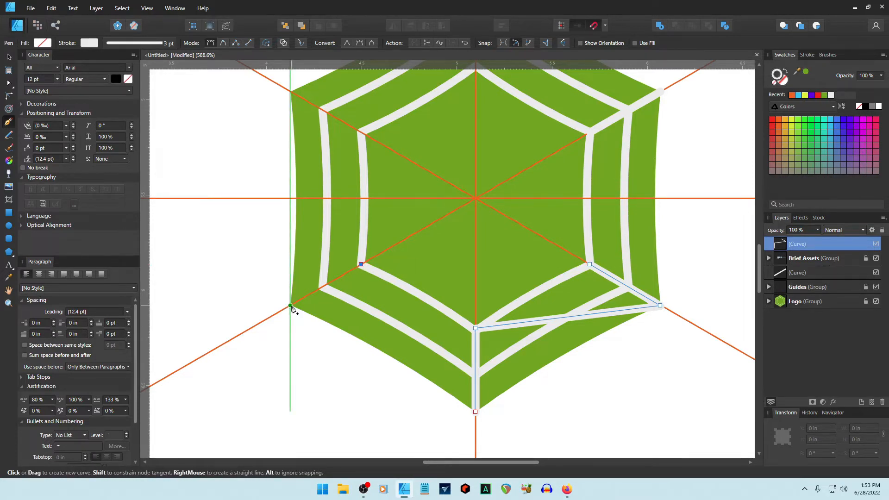
{"action": "left_click", "coordinate": [290, 306]}
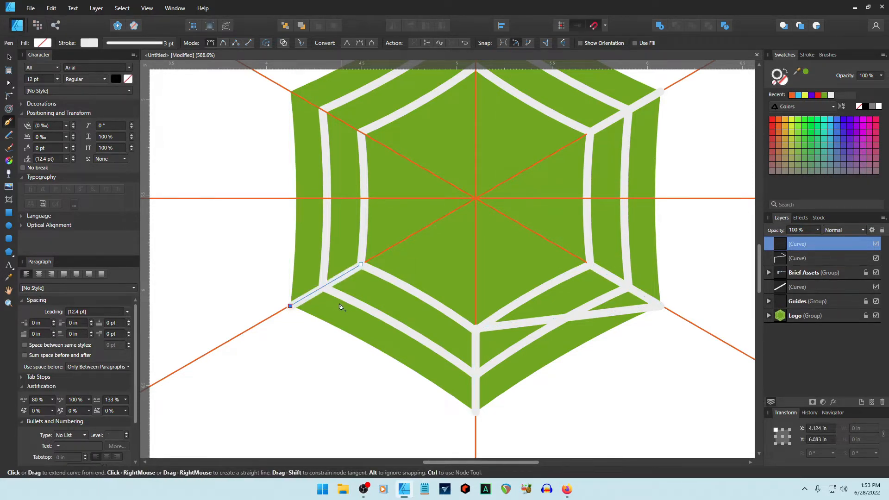
{"action": "key", "text": "ctrl"}
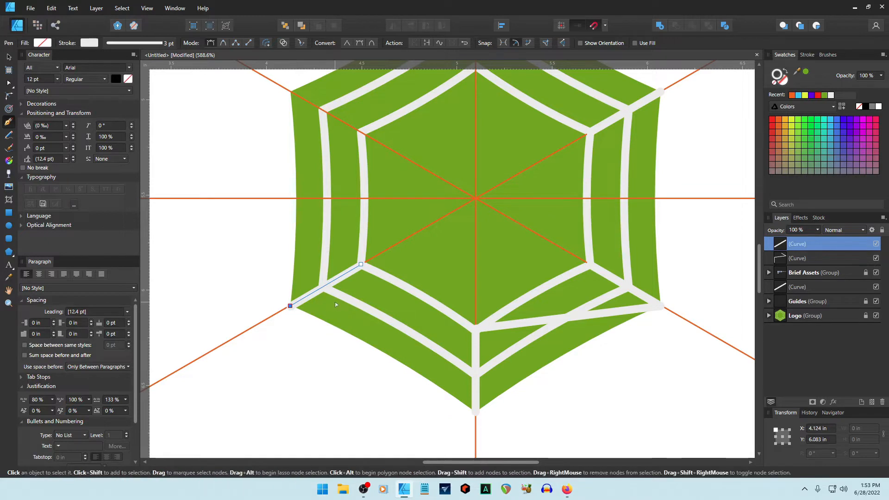
{"action": "left_click", "coordinate": [333, 303], "text": "ctrl"}
Draw the left horizontal strand between the outer edge and the inner ring.
{"action": "scroll", "coordinate": [332, 305], "scroll_direction": "up", "scroll_amount": 3}
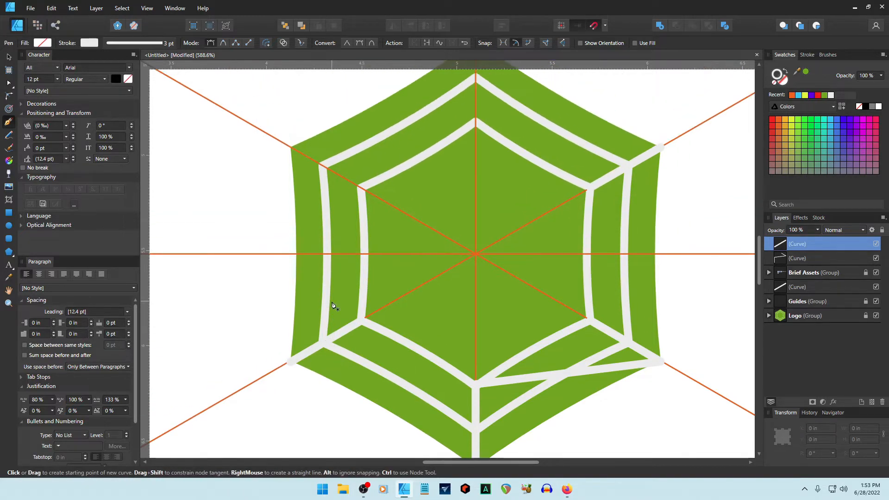
{"action": "left_click", "coordinate": [365, 254]}
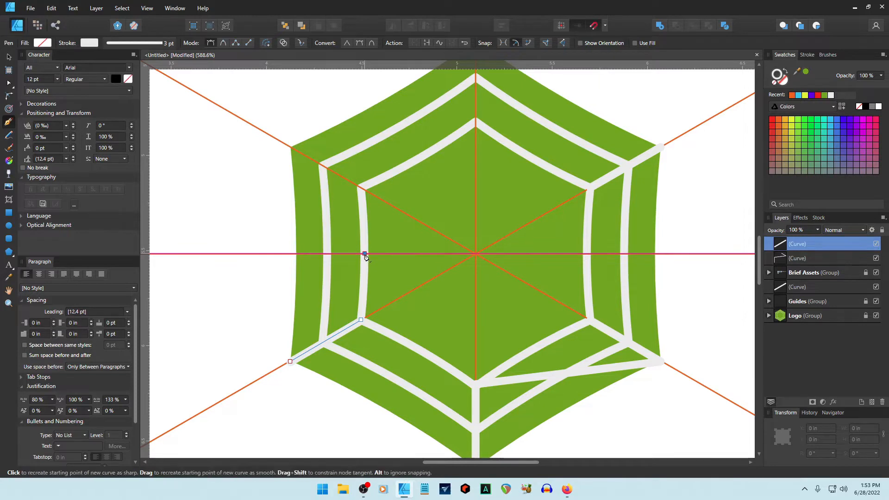
{"action": "left_click", "coordinate": [297, 254]}
{"action": "scroll", "coordinate": [312, 258], "scroll_direction": "up", "scroll_amount": 1}
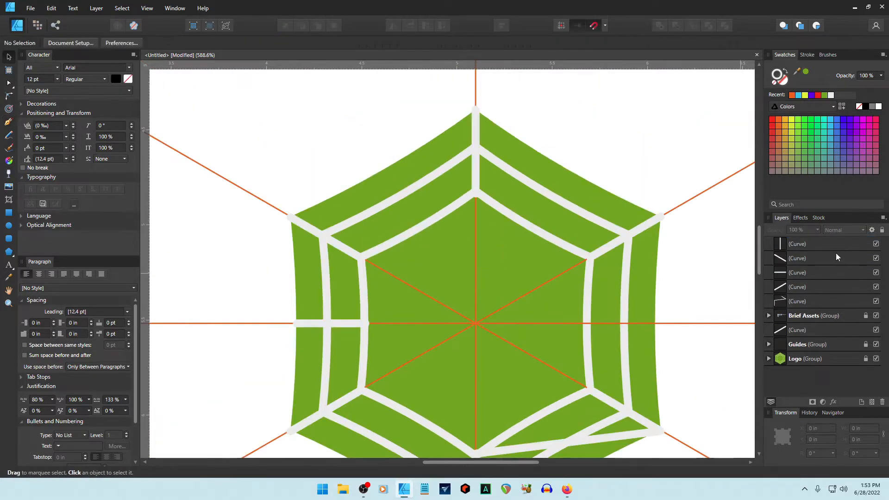
Delete the bent lower-right strand curve.
{"action": "left_click", "coordinate": [801, 301]}
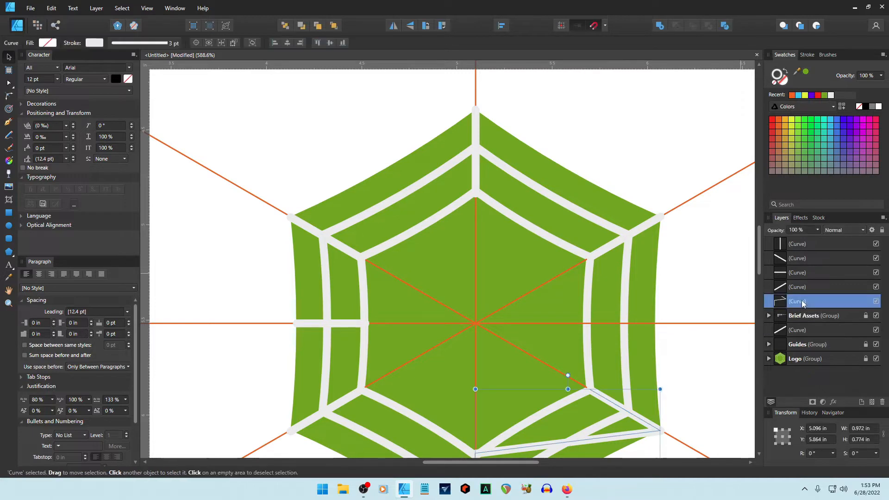
{"action": "scroll", "coordinate": [675, 307], "scroll_direction": "down", "scroll_amount": 5}
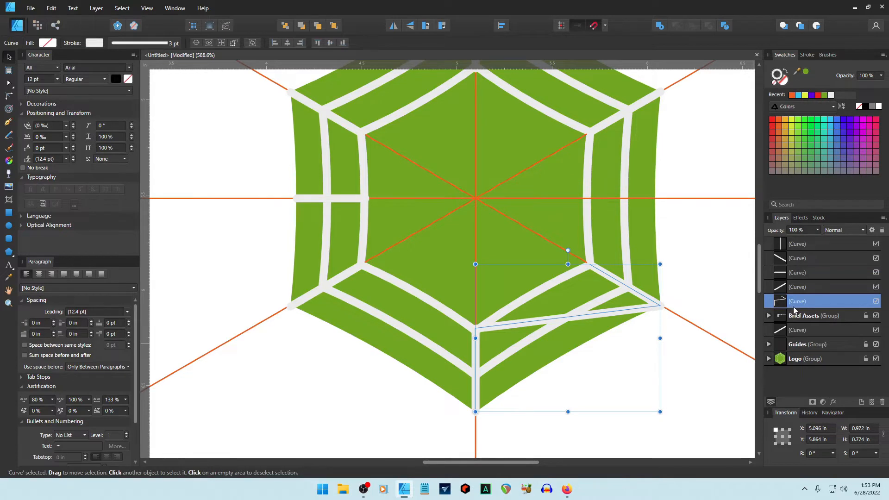
{"action": "key", "text": "Delete"}
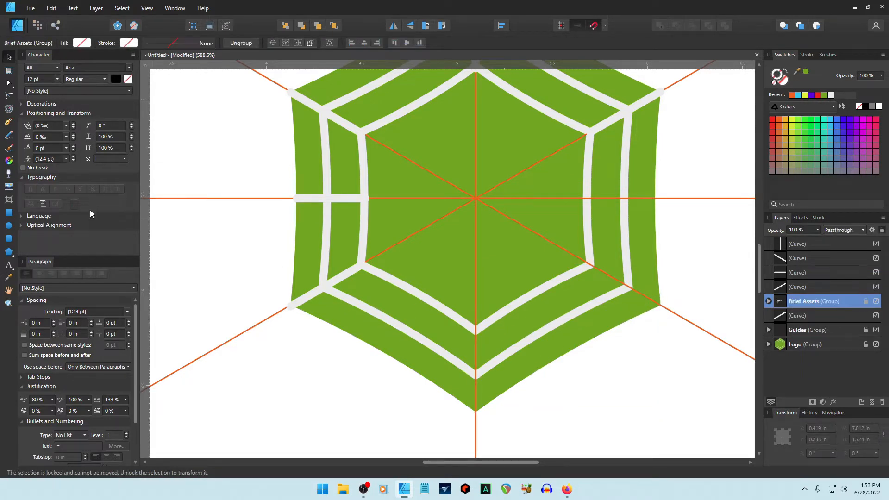
{"action": "key", "text": "p"}
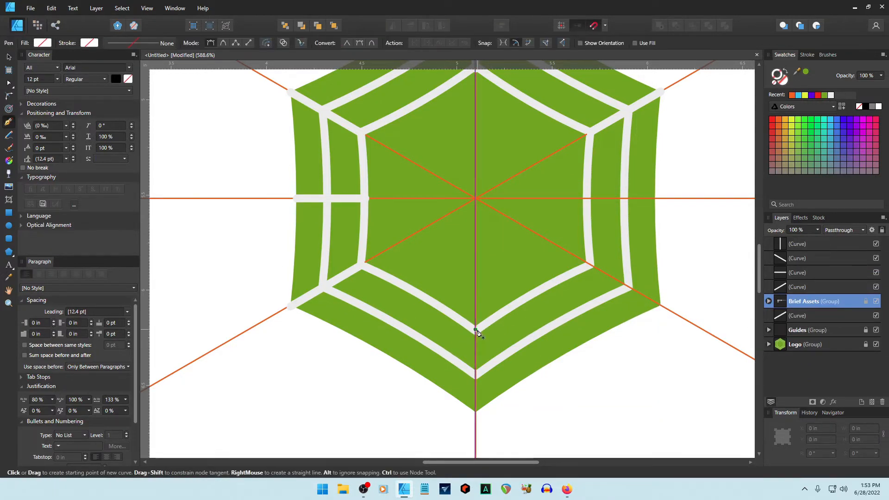
Draw straight strands to the hexagon's bottom point and lower-right corner.
{"action": "left_click", "coordinate": [475, 329]}
{"action": "left_click", "coordinate": [476, 411]}
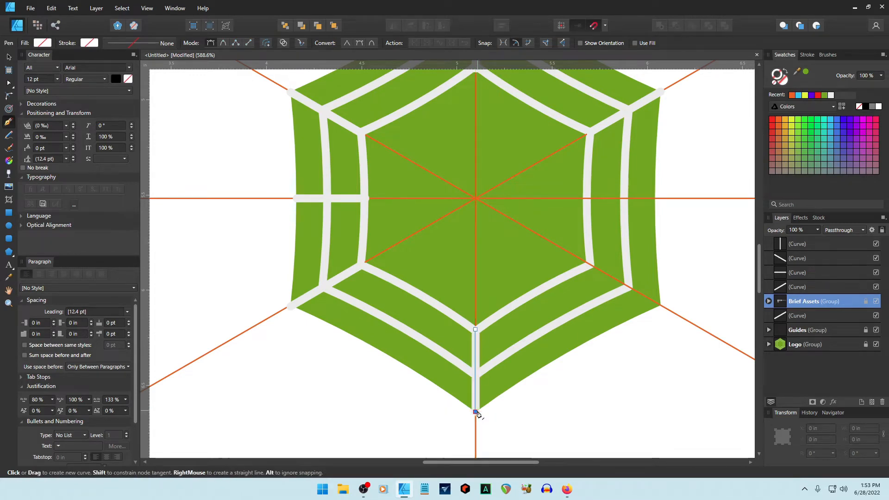
{"action": "key", "text": "Escape"}
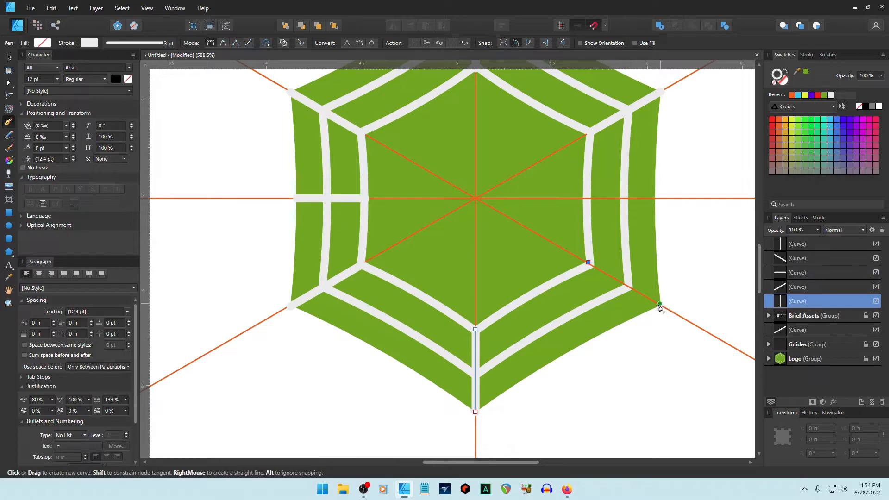
{"action": "left_click", "coordinate": [660, 305]}
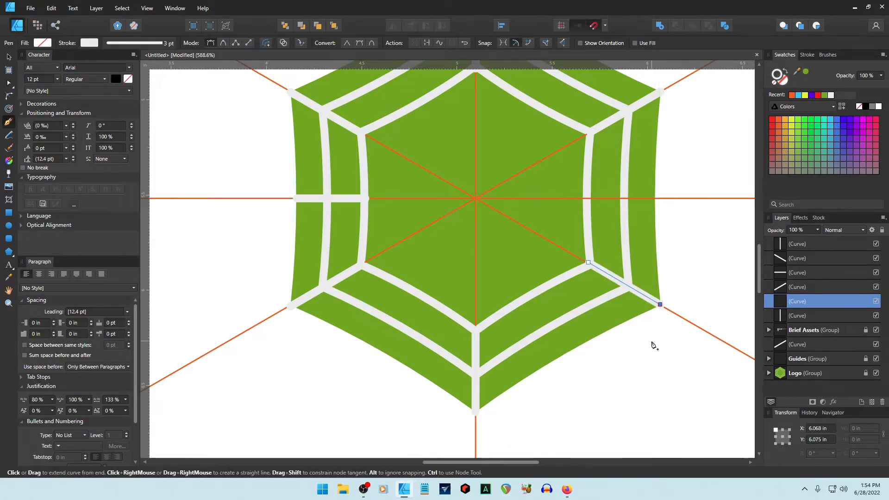
{"action": "key", "text": "Escape"}
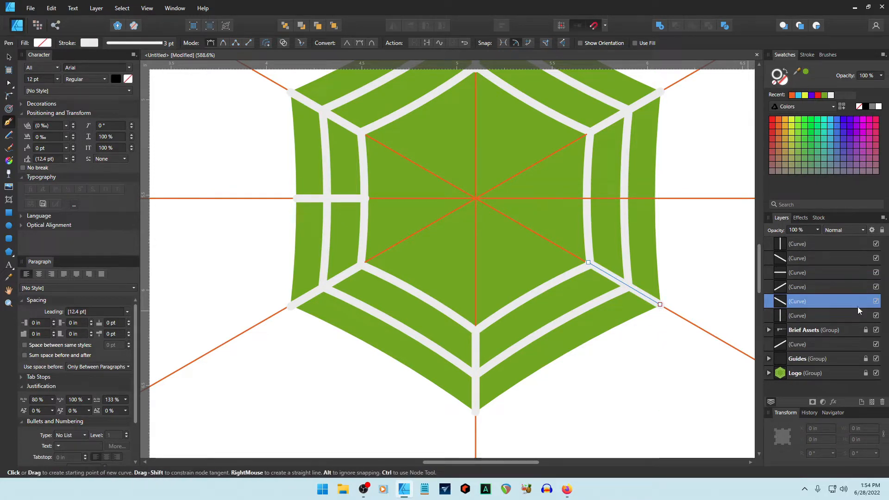
{"action": "left_click", "coordinate": [801, 318]}
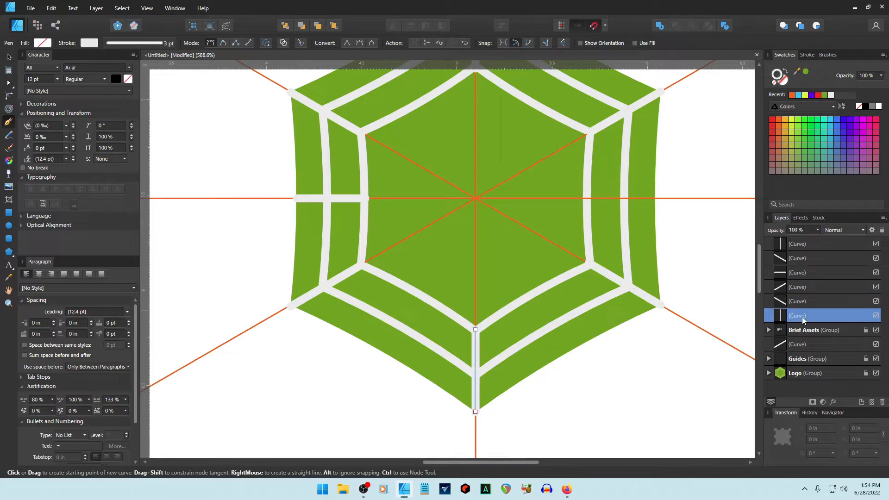
{"action": "scroll", "coordinate": [713, 298], "scroll_direction": "up", "scroll_amount": 2}
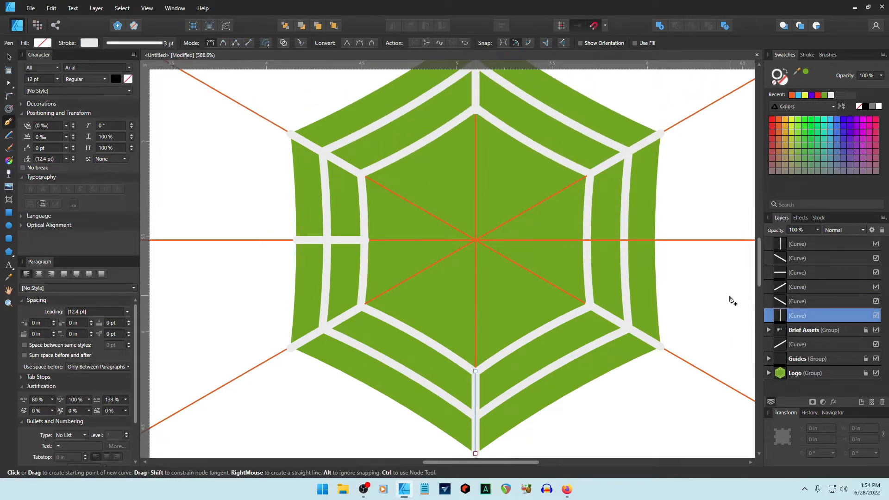
{"action": "scroll", "coordinate": [733, 301], "scroll_direction": "up", "scroll_amount": 2}
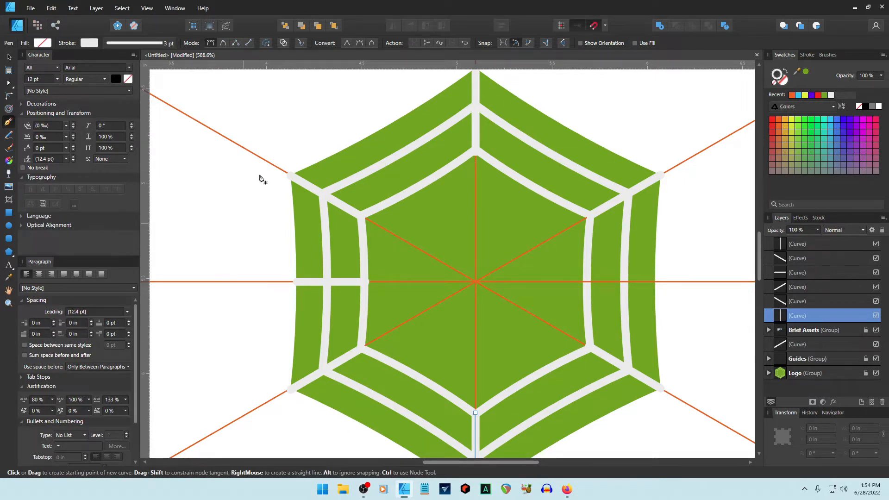
Reorder the lower-left diagonal and horizontal strand curves, then select all seven strands.
{"action": "left_click", "coordinate": [788, 246]}
{"action": "left_click", "coordinate": [782, 260]}
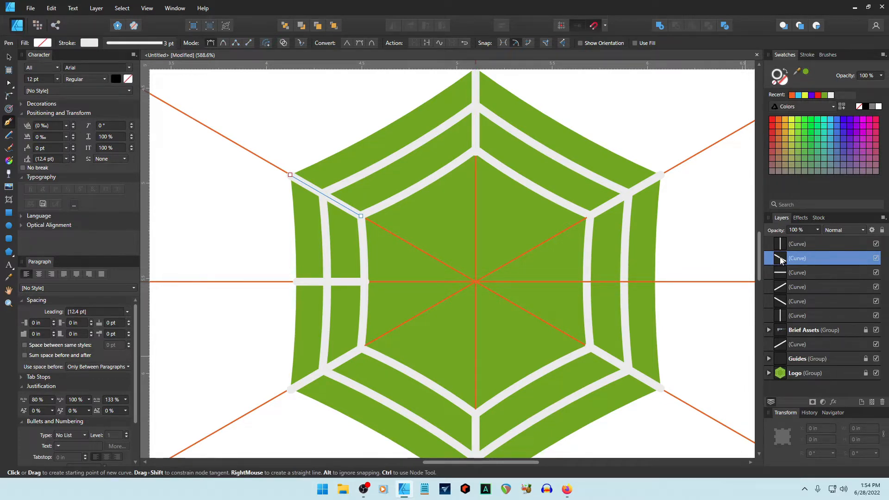
{"action": "left_click", "coordinate": [782, 274]}
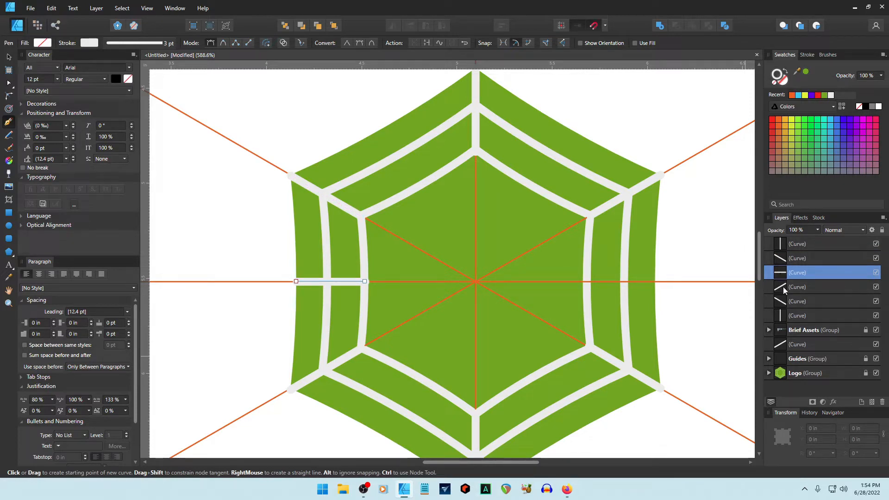
{"action": "key", "text": "ctrl+z"}
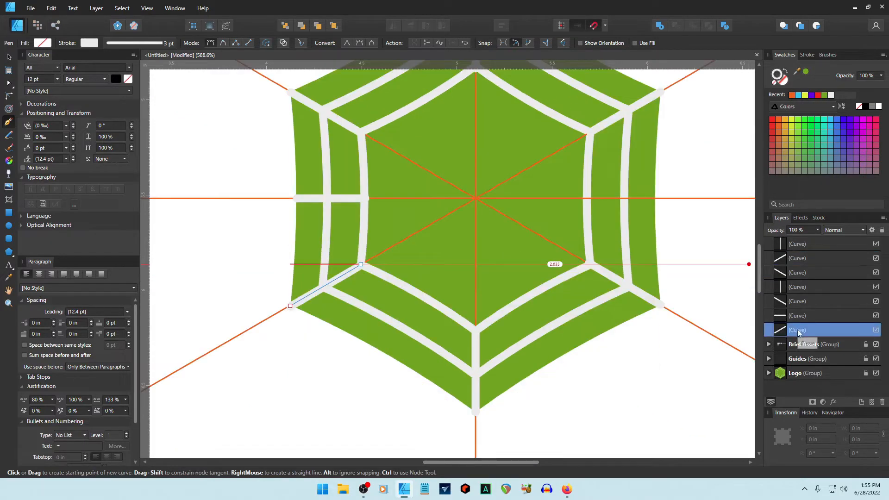
{"action": "left_click_drag", "start_coordinate": [798, 332], "coordinate": [778, 300]}
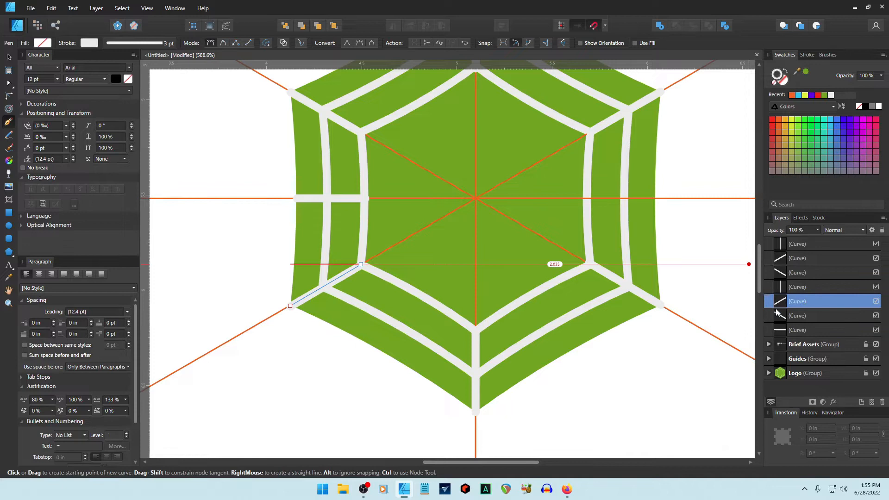
{"action": "left_click", "coordinate": [798, 318]}
{"action": "left_click_drag", "start_coordinate": [789, 331], "coordinate": [770, 305]}
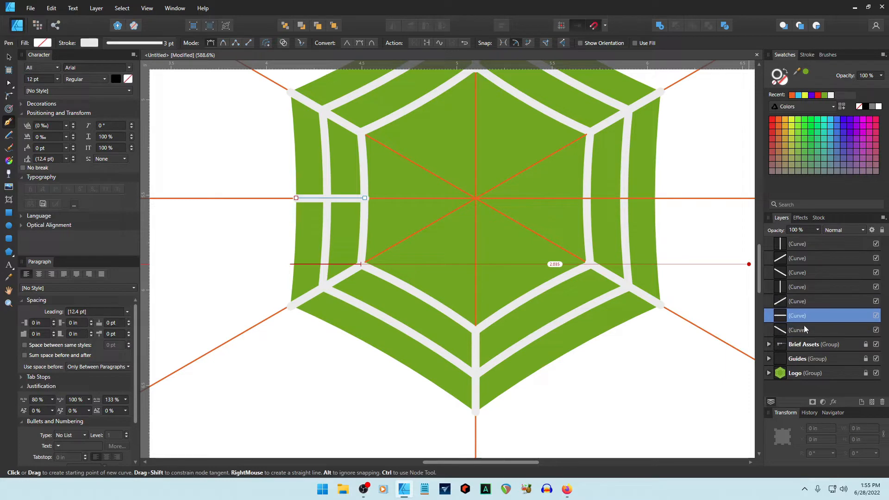
{"action": "left_click", "coordinate": [803, 328]}
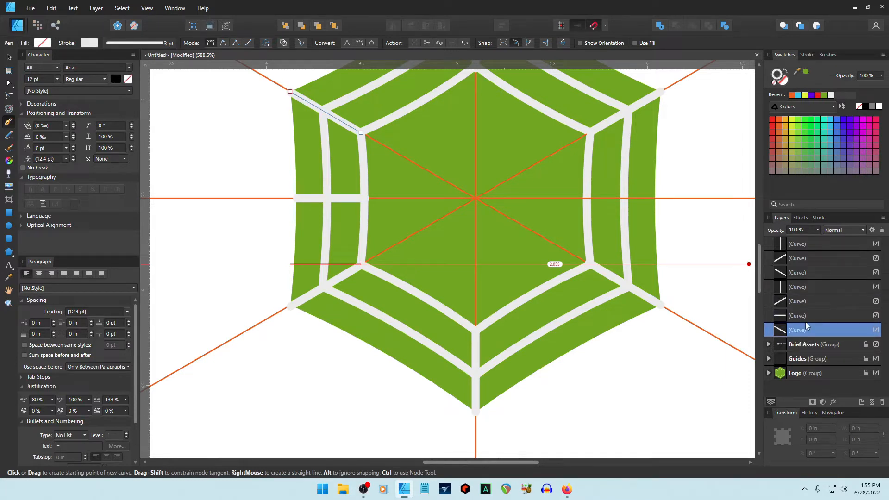
{"action": "left_click", "coordinate": [801, 246]}
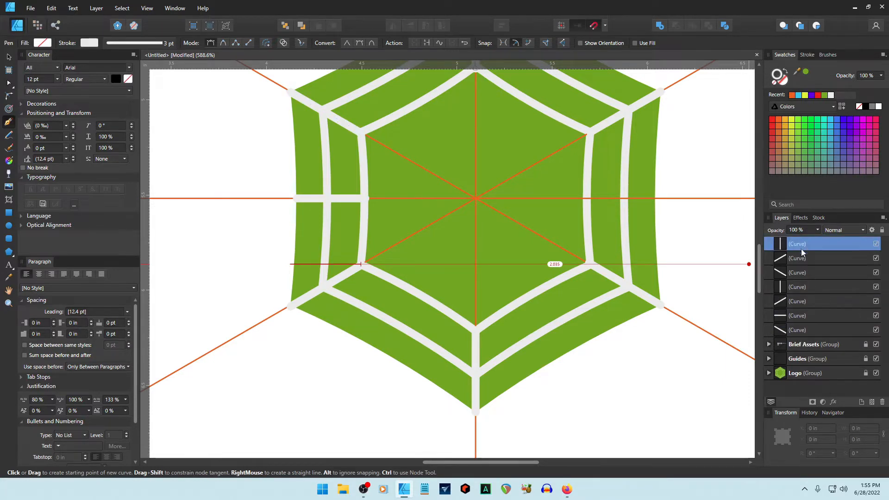
{"action": "left_click", "coordinate": [798, 332], "text": "shift"}
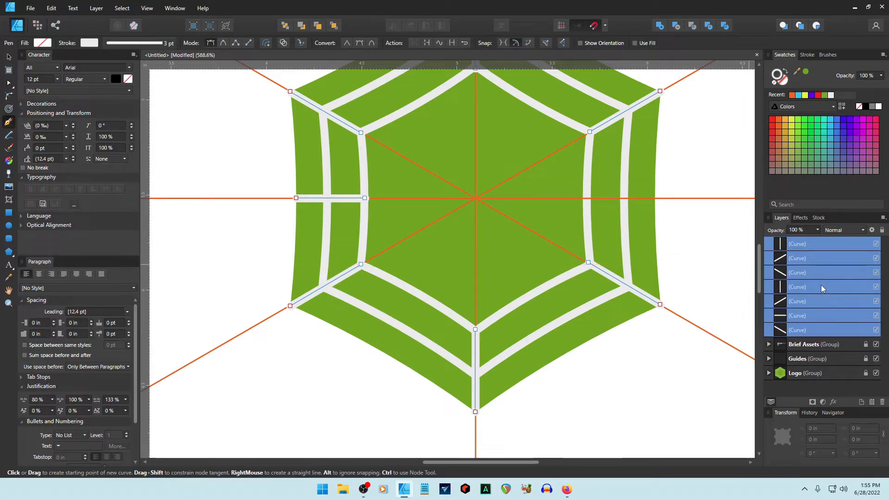
Group the seven white strand curves and start renaming the new group.
{"action": "key", "text": "ctrl+g"}
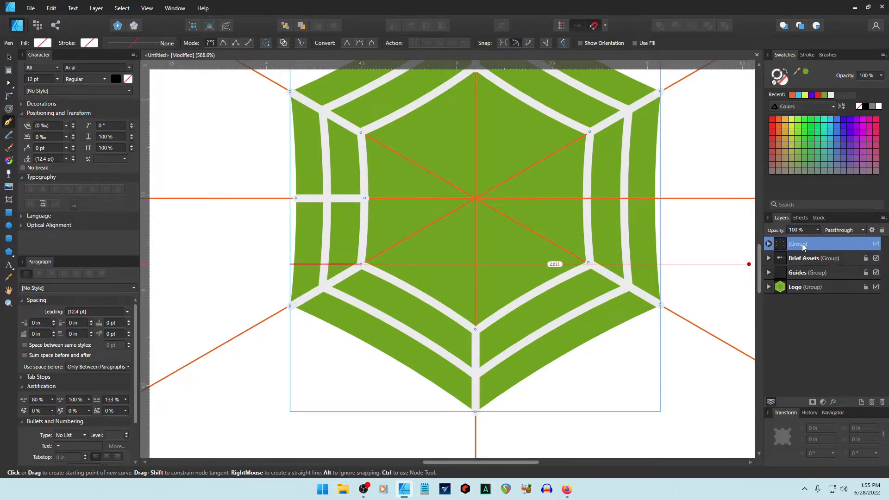
{"action": "double_click", "coordinate": [802, 246]}
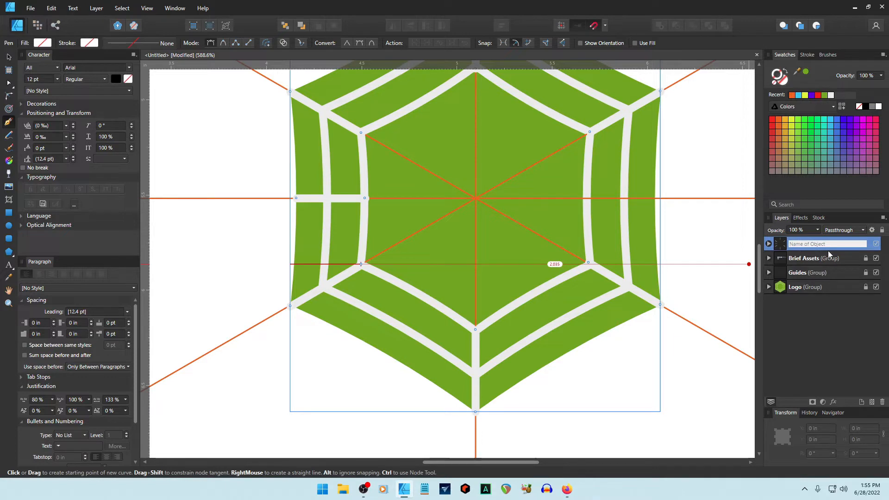
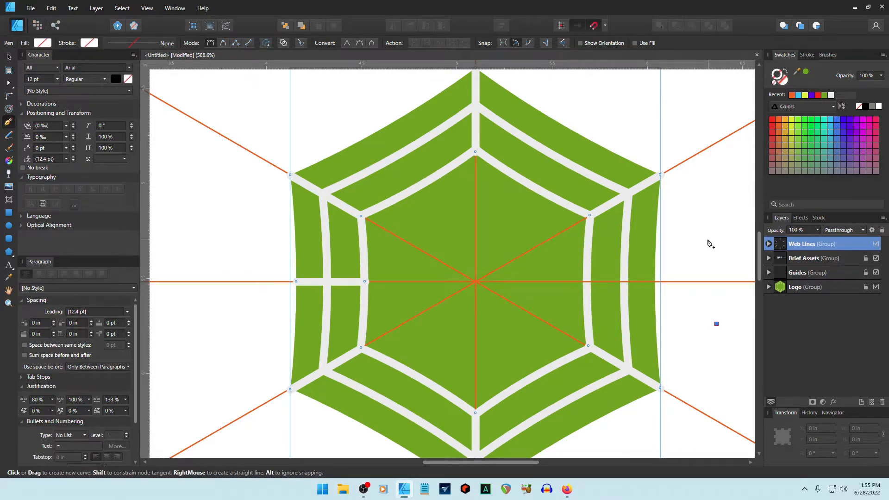
Select the Web Lines curves and set their stroke colour to pure white.
{"action": "scroll", "coordinate": [713, 235], "scroll_direction": "down", "scroll_amount": 2}
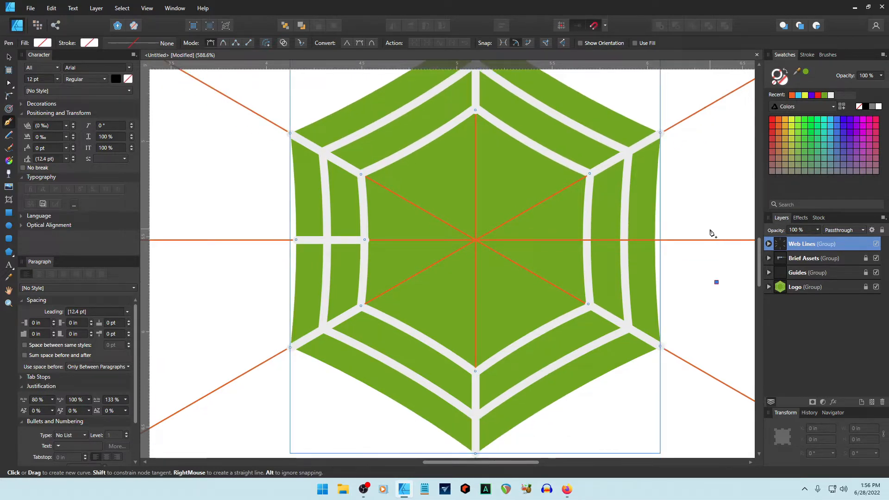
{"action": "left_click", "coordinate": [768, 244]}
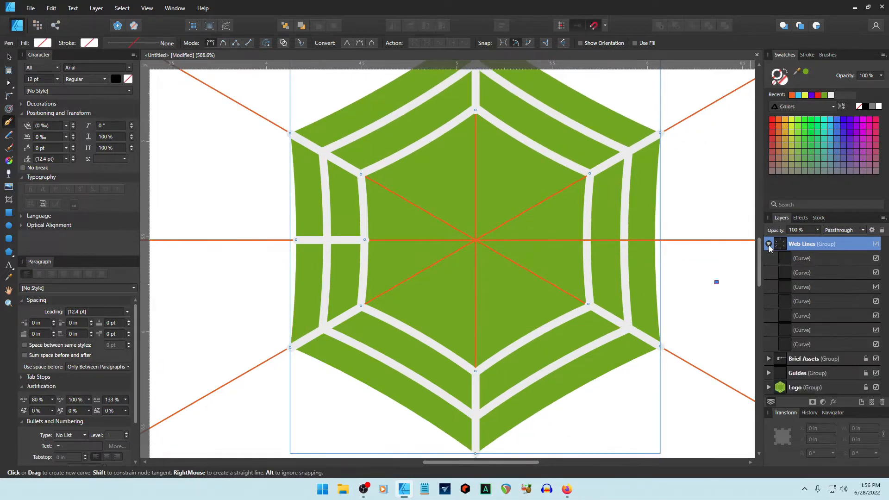
{"action": "left_click", "coordinate": [803, 259]}
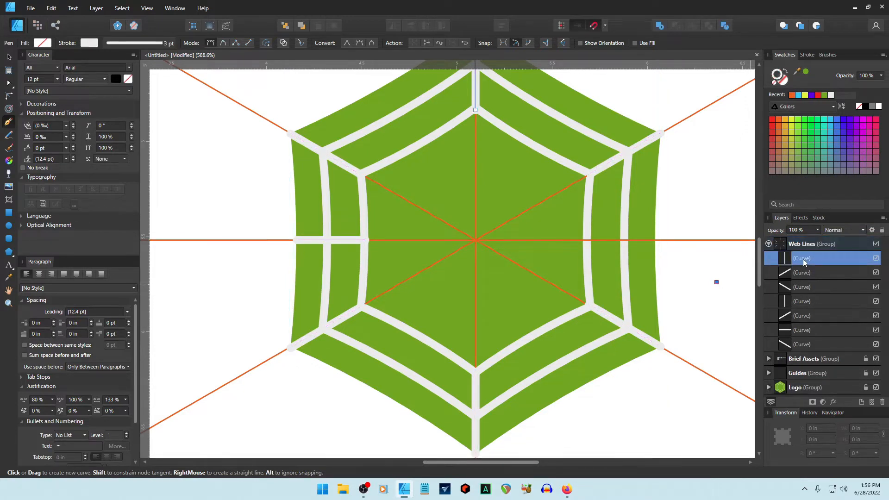
{"action": "double_click", "coordinate": [776, 78]}
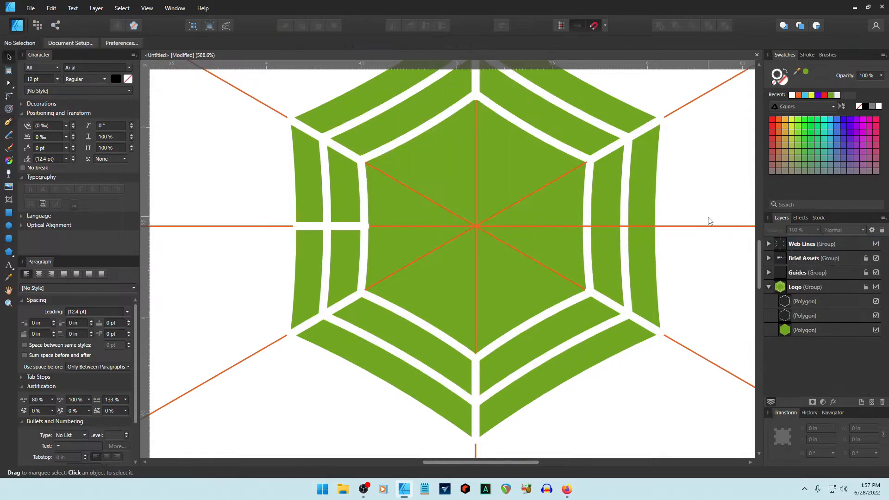
{"action": "scroll", "coordinate": [710, 220], "scroll_direction": "down", "scroll_amount": 3}
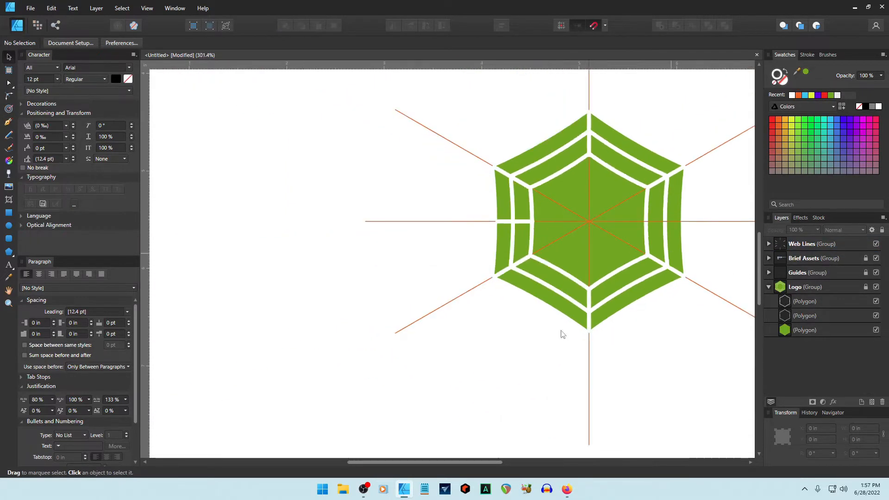
Rename the Logo group to 'Hex'.
{"action": "left_click_drag", "start_coordinate": [440, 461], "coordinate": [509, 462]}
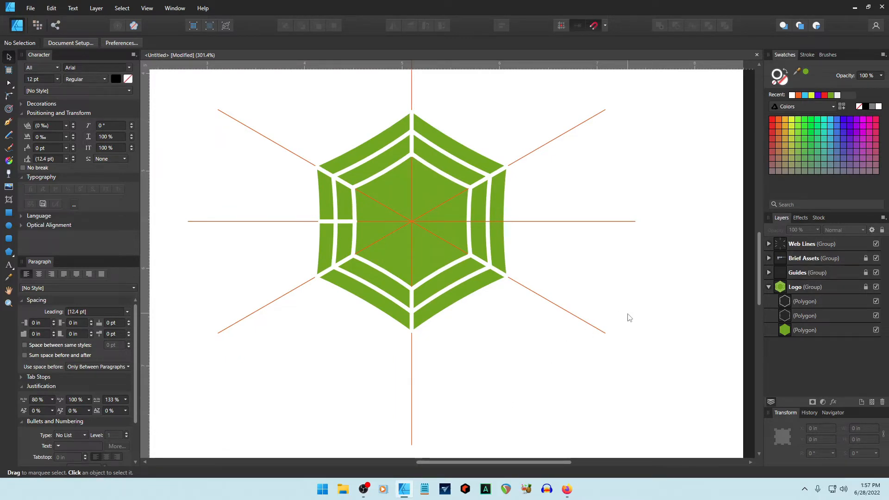
{"action": "left_click", "coordinate": [769, 287]}
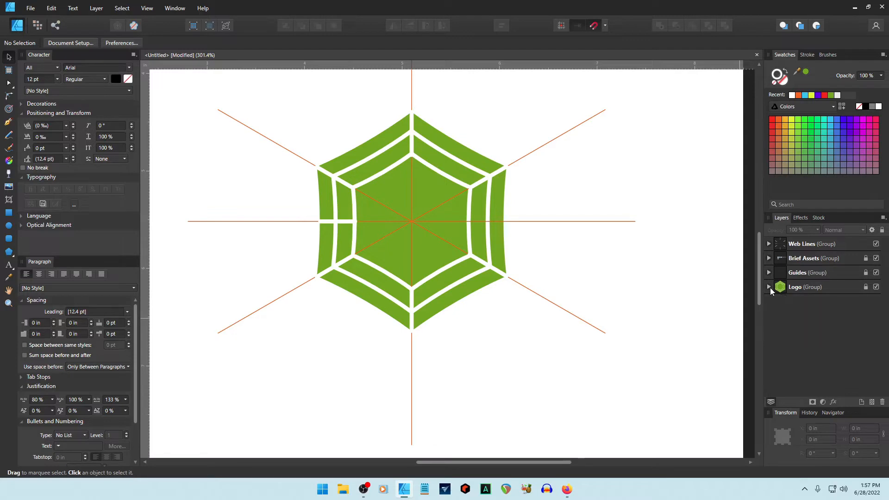
{"action": "left_click", "coordinate": [776, 260]}
{"action": "left_click", "coordinate": [782, 245]}
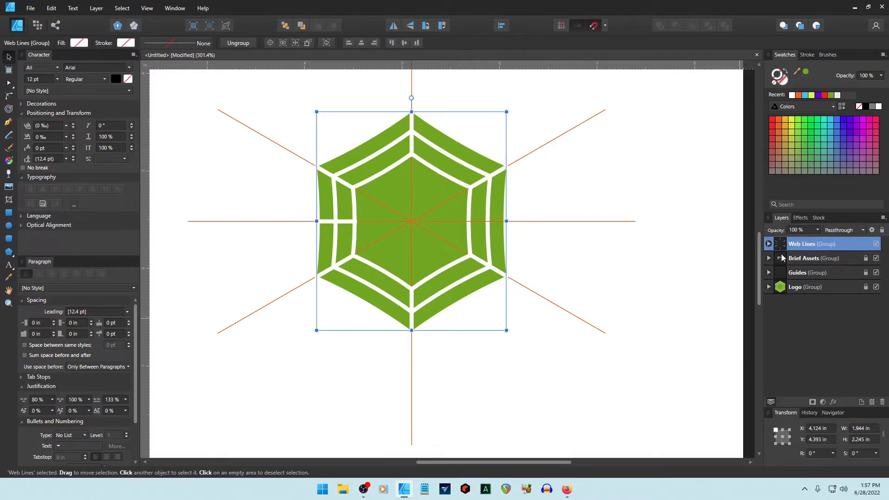
{"action": "left_click", "coordinate": [798, 287]}
{"action": "left_click", "coordinate": [799, 288]}
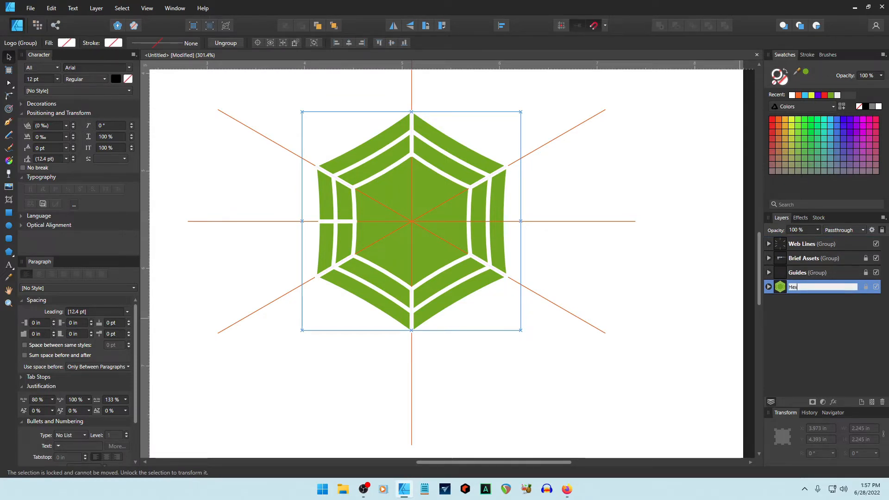
{"action": "key", "text": "Return"}
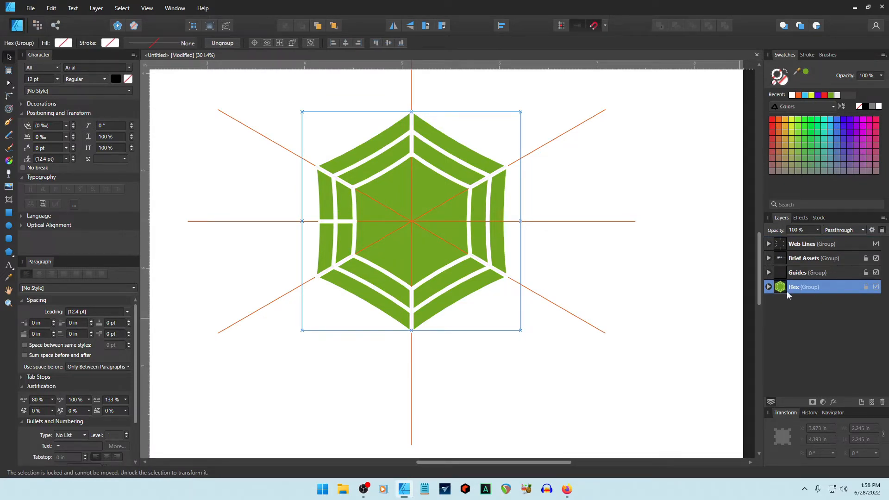
Stack the Web Lines group directly above Hex and hide the orange Guides group.
{"action": "mouse_move", "coordinate": [782, 243]}
{"action": "left_mouse_down"}
{"action": "mouse_move", "coordinate": [783, 278]}
{"action": "mouse_move", "coordinate": [767, 284]}
{"action": "left_mouse_up"}
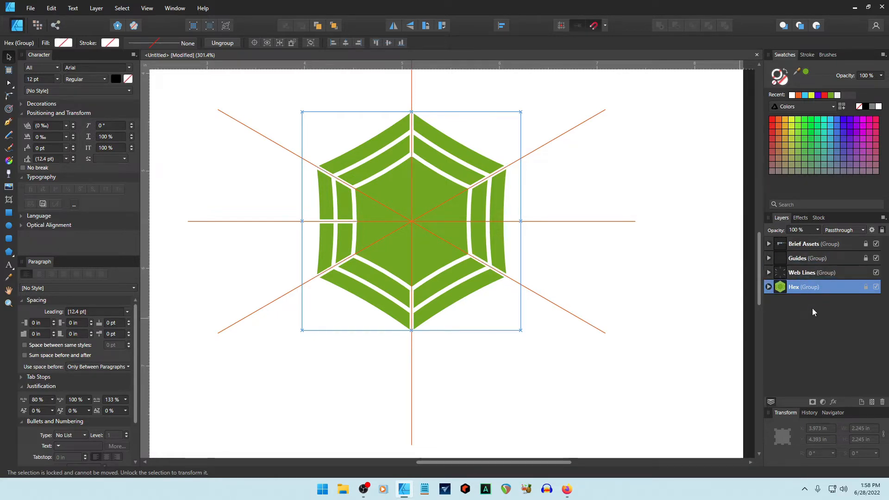
{"action": "left_click", "coordinate": [660, 332]}
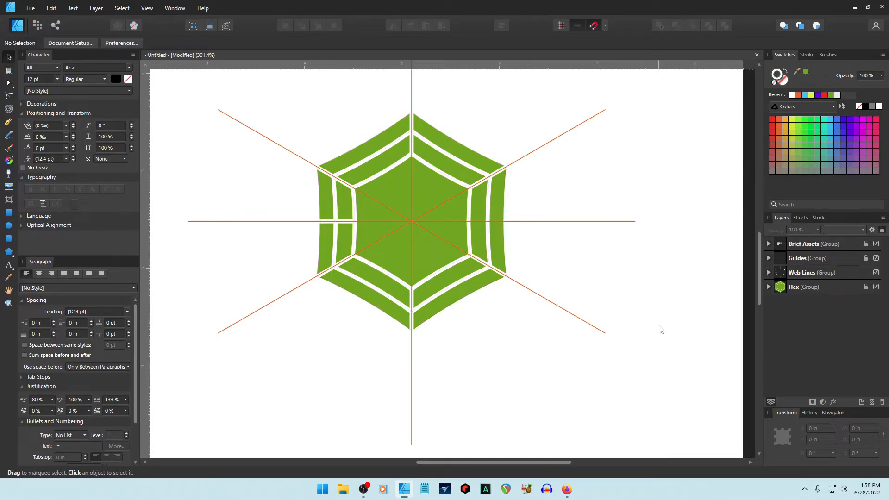
{"action": "left_click", "coordinate": [875, 258]}
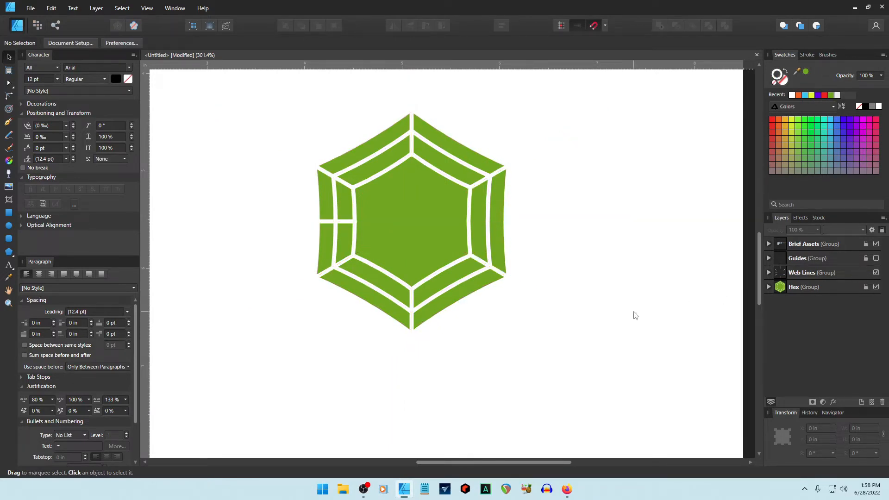
{"action": "left_click", "coordinate": [769, 273]}
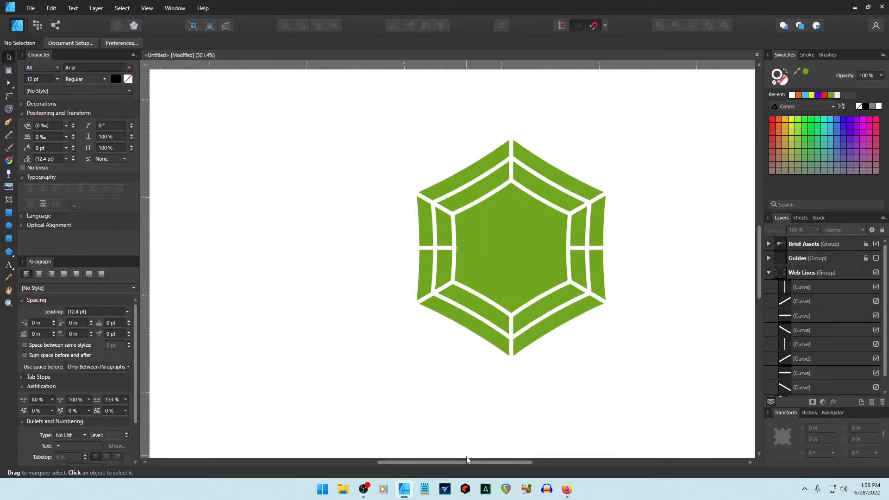
{"action": "left_click", "coordinate": [790, 377]}
{"action": "left_click", "coordinate": [693, 252]}
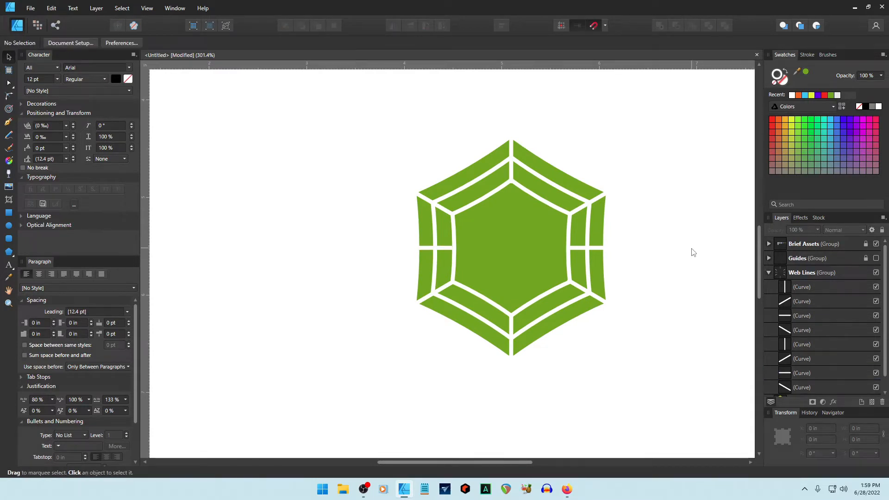
{"action": "left_click", "coordinate": [769, 272]}
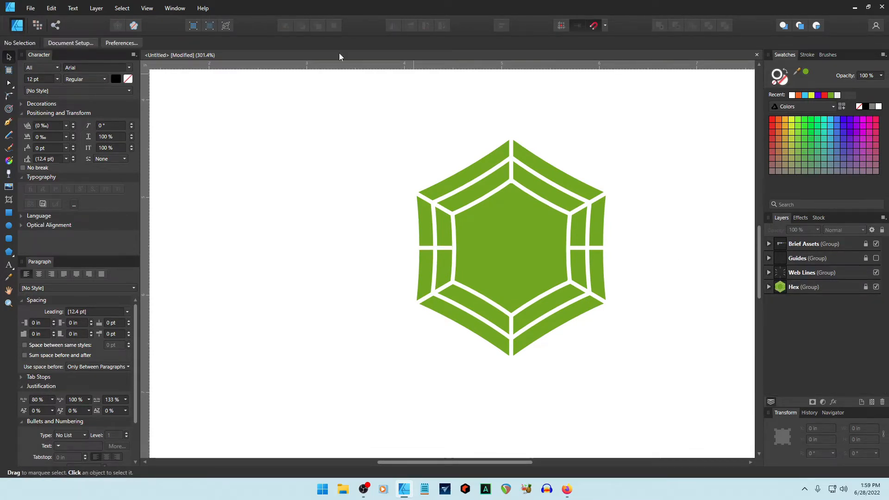
{"action": "scroll", "coordinate": [403, 255], "scroll_direction": "up", "scroll_amount": 10}
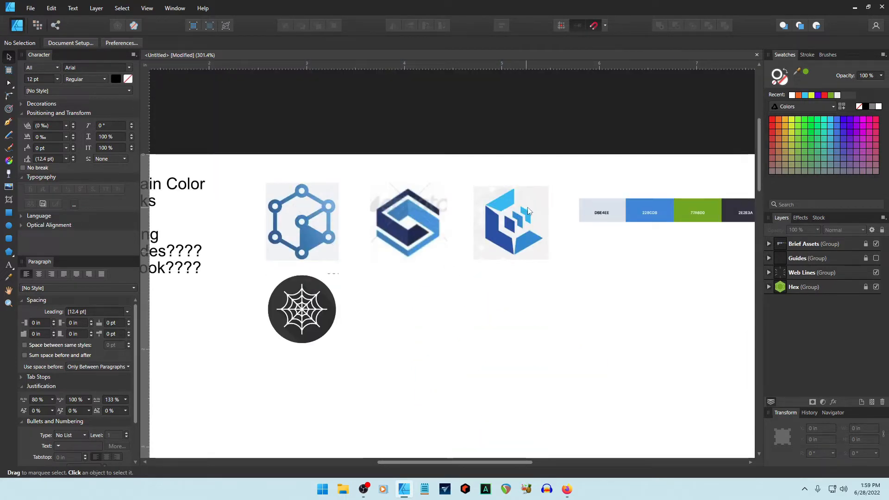
{"action": "scroll", "coordinate": [528, 290], "scroll_direction": "down", "scroll_amount": 10}
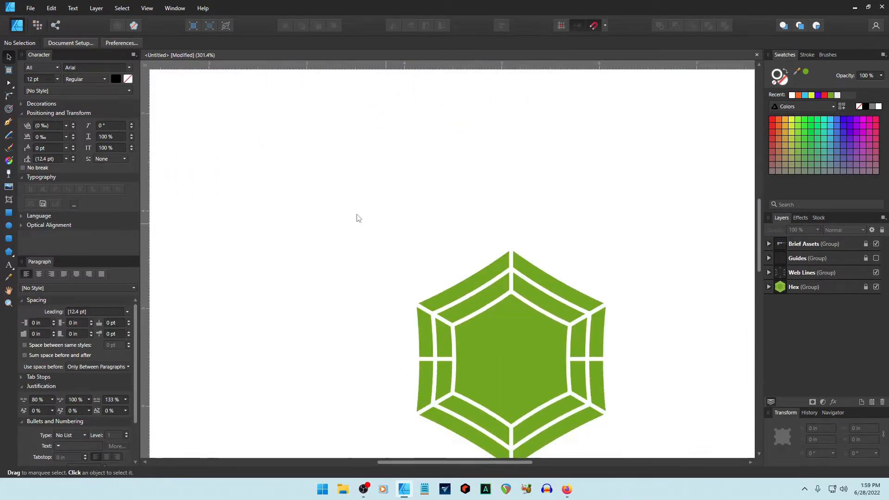
{"action": "key", "text": "m"}
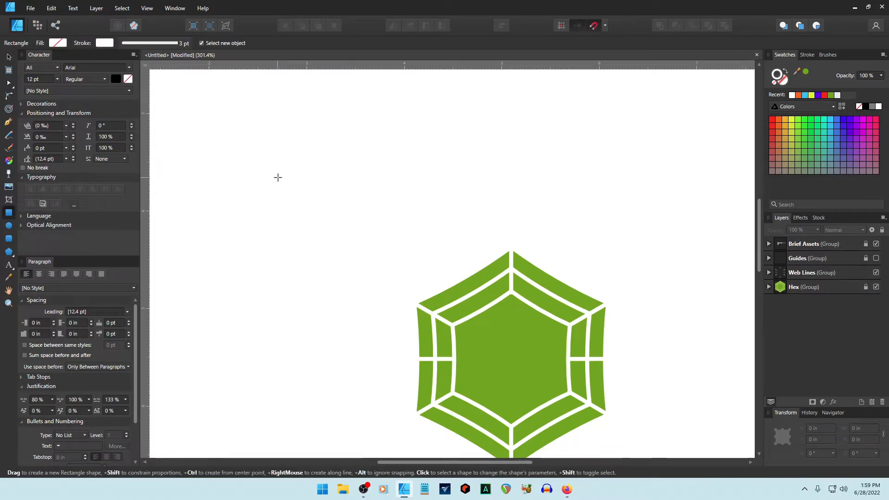
{"action": "left_click_drag", "start_coordinate": [277, 177], "coordinate": [363, 241]}
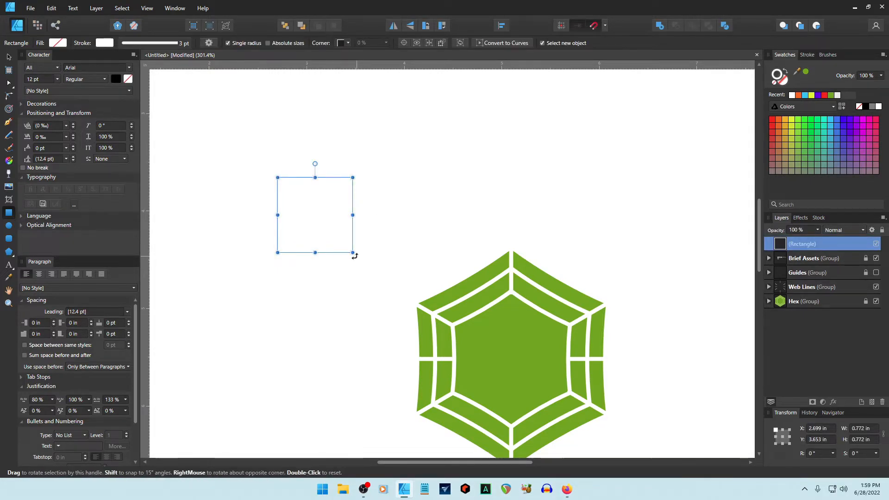
{"action": "left_click_drag", "start_coordinate": [351, 254], "coordinate": [312, 274]}
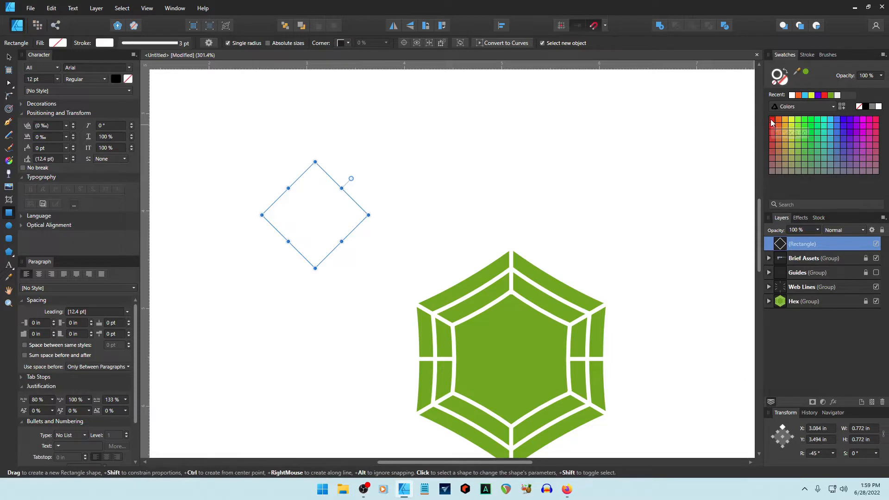
{"action": "left_click", "coordinate": [772, 122]}
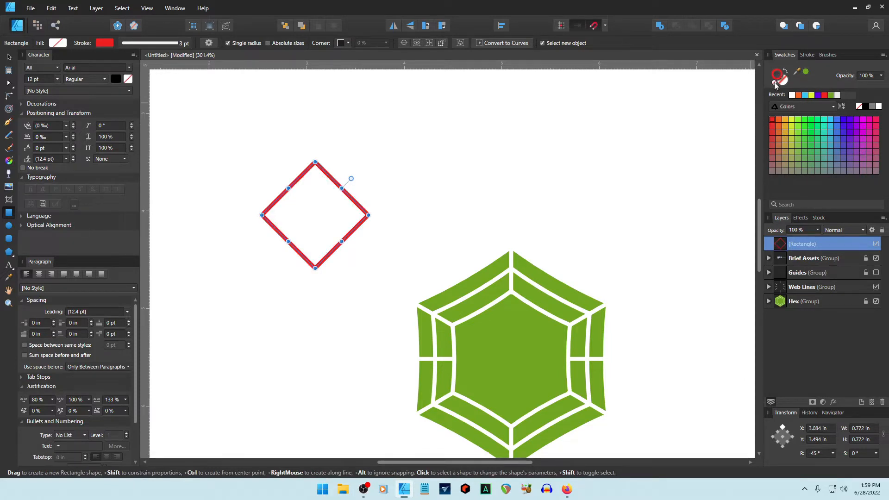
{"action": "left_click", "coordinate": [774, 84]}
{"action": "left_click", "coordinate": [772, 121]}
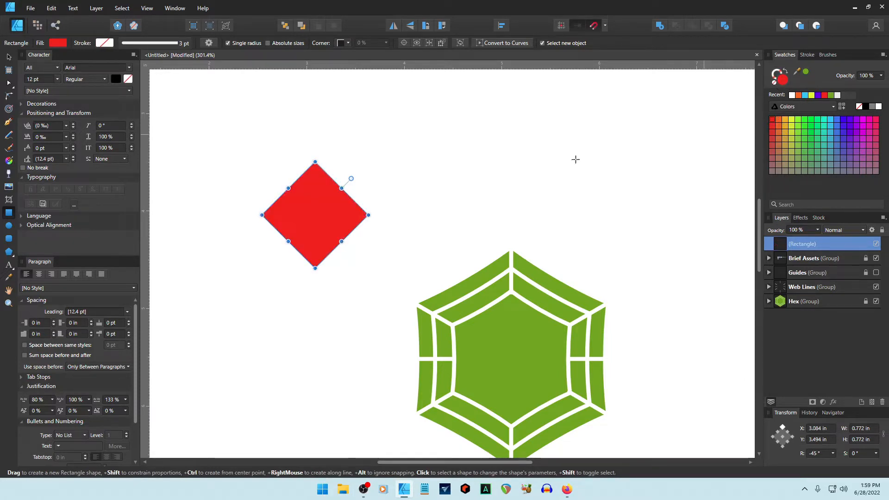
{"action": "left_click", "coordinate": [491, 178]}
{"action": "key", "text": "v"}
{"action": "left_click", "coordinate": [319, 215]}
{"action": "left_click_drag", "start_coordinate": [315, 268], "coordinate": [314, 236]}
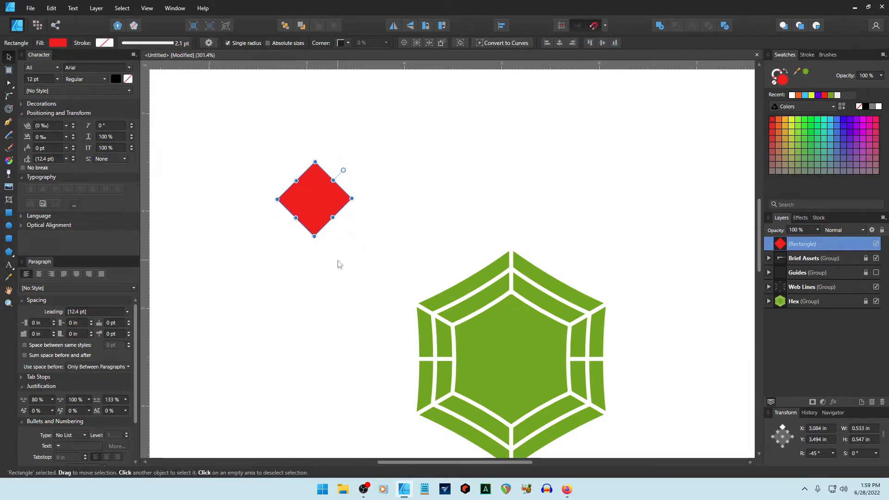
{"action": "key", "text": "ctrl+z"}
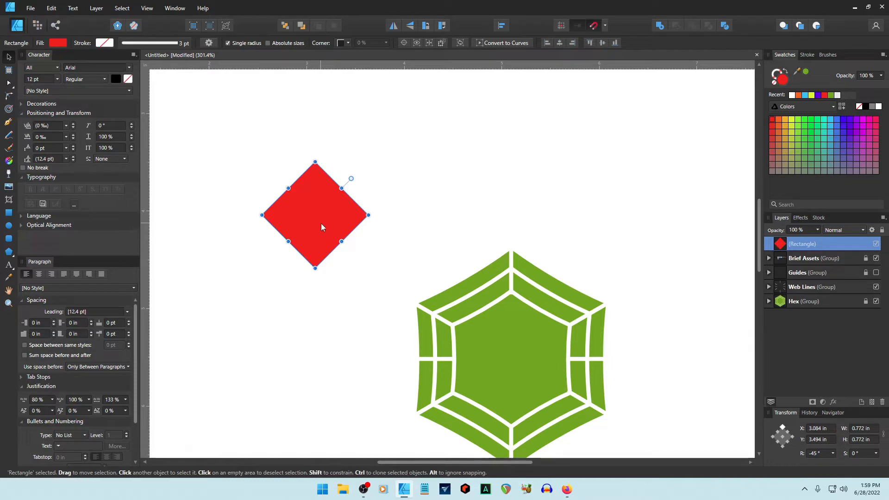
{"action": "key", "text": "Delete"}
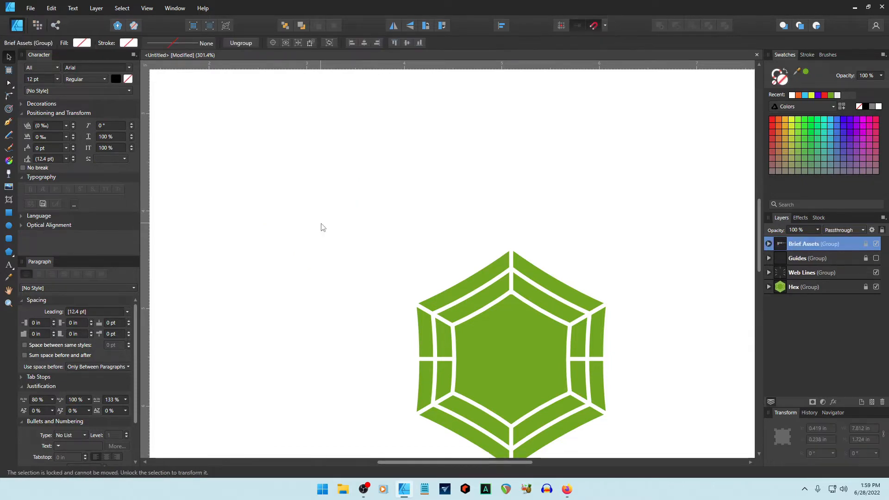
Draw a flattened red diamond above the hexagon.
{"action": "left_click", "coordinate": [9, 256]}
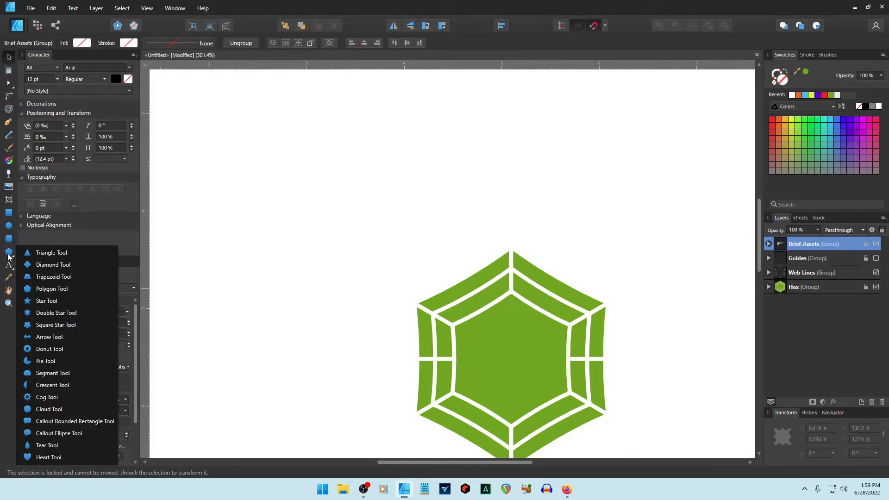
{"action": "left_click", "coordinate": [46, 264]}
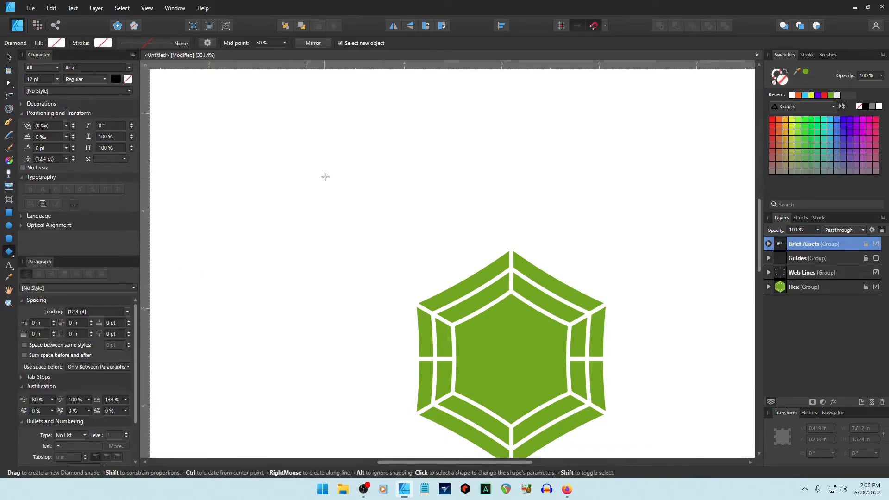
{"action": "left_click_drag", "start_coordinate": [326, 159], "coordinate": [423, 249]}
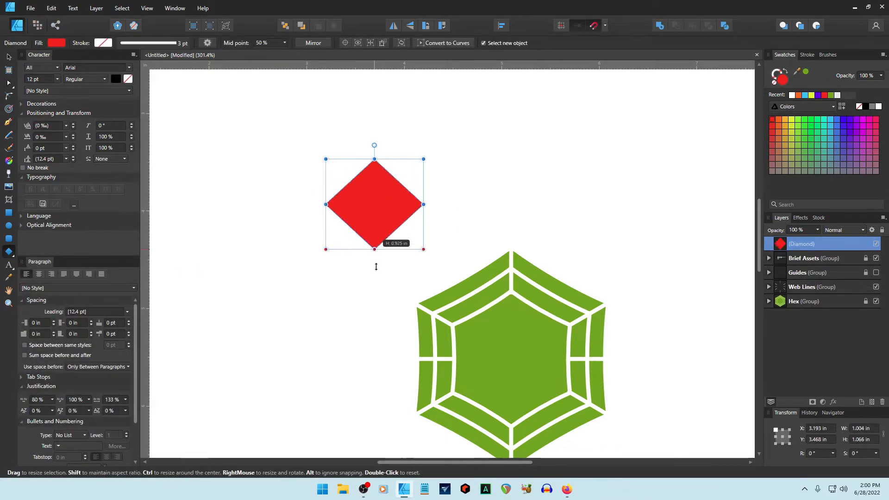
{"action": "left_click_drag", "start_coordinate": [376, 267], "coordinate": [366, 181]}
{"action": "left_click", "coordinate": [365, 229]}
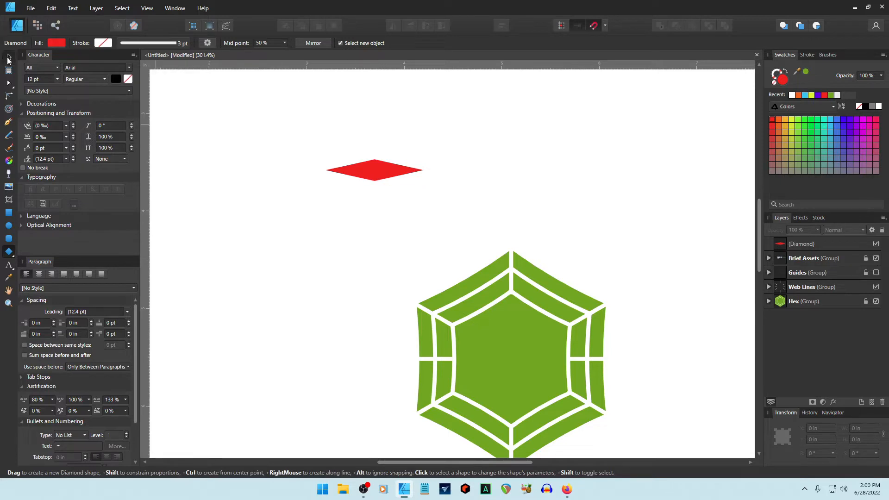
Move the Diamond layer below the Guides group and expand the Brief Assets group.
{"action": "left_click", "coordinate": [9, 57]}
{"action": "left_click", "coordinate": [374, 170]}
{"action": "scroll", "coordinate": [522, 180], "scroll_direction": "up", "scroll_amount": 5}
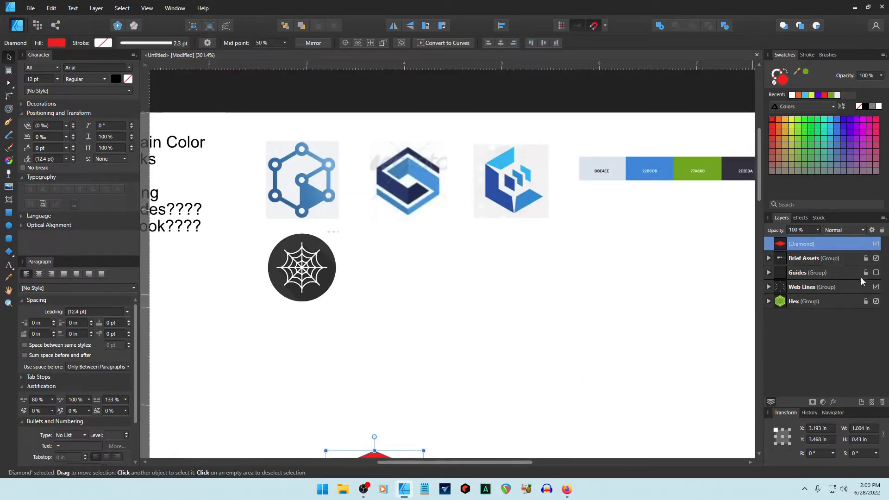
{"action": "left_click_drag", "start_coordinate": [784, 244], "coordinate": [785, 280]}
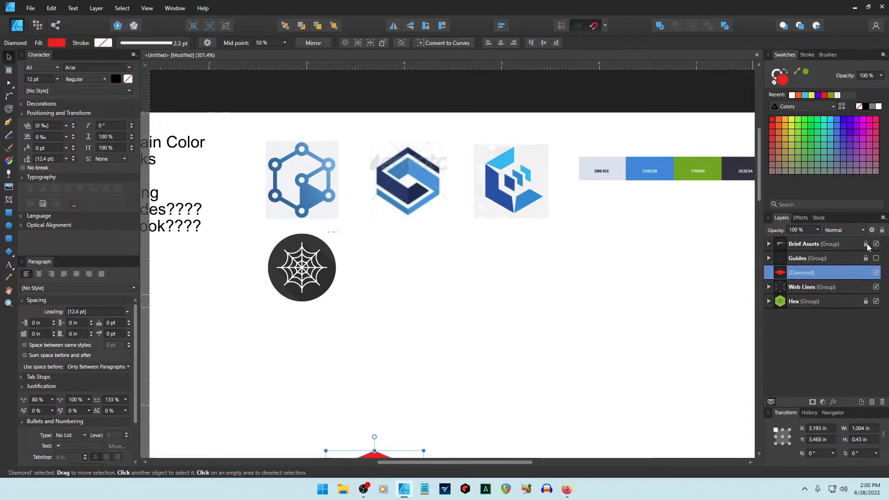
{"action": "left_click", "coordinate": [769, 244]}
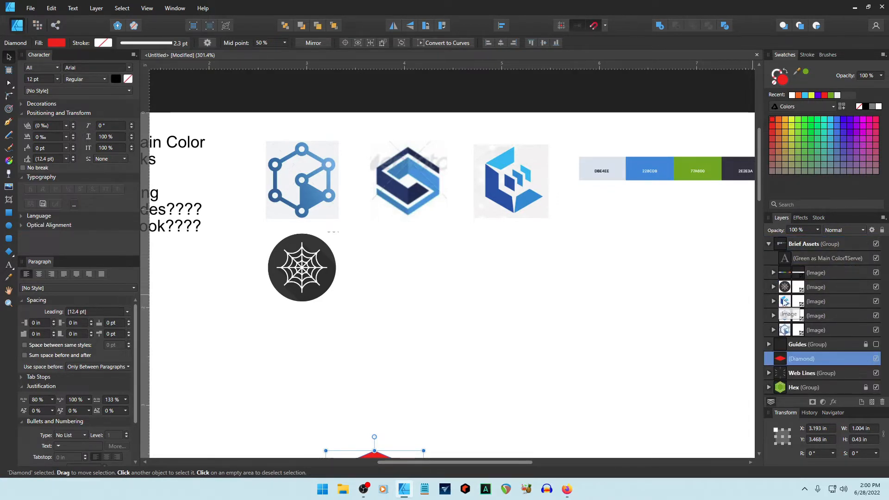
Rotate the cube logo reference image to -120° and move it above the hexagon.
{"action": "left_click", "coordinate": [784, 301]}
{"action": "left_click_drag", "start_coordinate": [510, 181], "coordinate": [515, 363]}
{"action": "scroll", "coordinate": [574, 320], "scroll_direction": "down", "scroll_amount": 5}
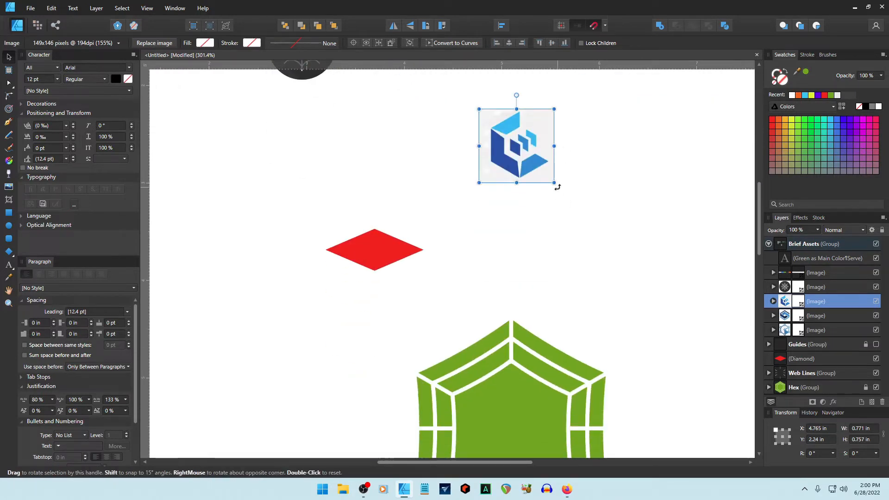
{"action": "left_click_drag", "start_coordinate": [557, 187], "coordinate": [472, 162]}
{"action": "left_click_drag", "start_coordinate": [525, 154], "coordinate": [520, 228]}
Place the red diamond over the cube logo, in front of Brief Assets, at 50% opacity.
{"action": "left_click_drag", "start_coordinate": [378, 258], "coordinate": [497, 228]}
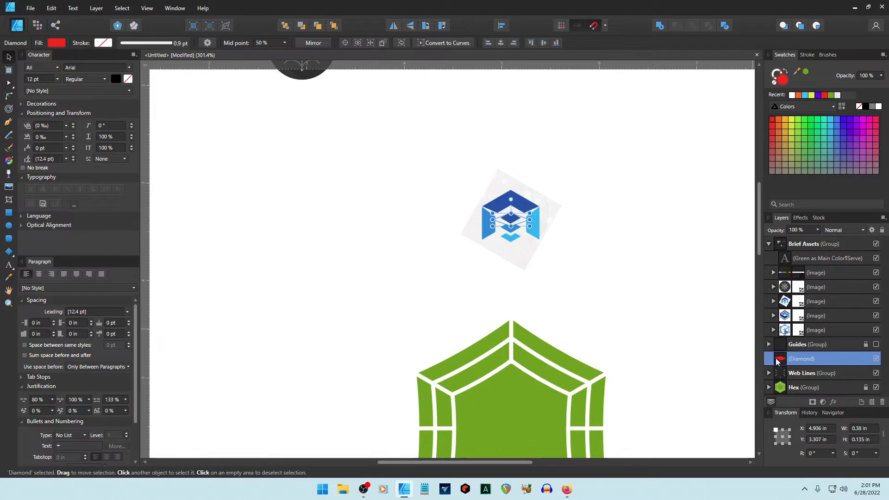
{"action": "left_click_drag", "start_coordinate": [775, 360], "coordinate": [772, 235]}
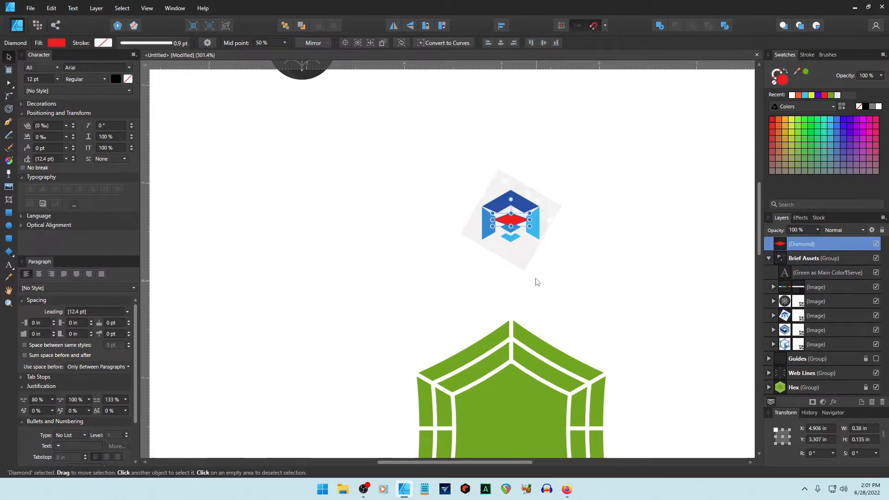
{"action": "scroll", "coordinate": [528, 269], "scroll_direction": "up", "scroll_amount": 5}
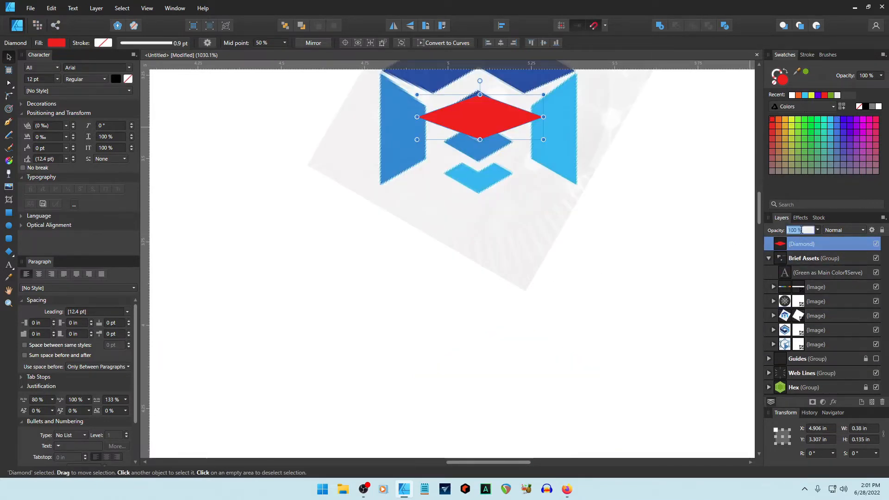
{"action": "type", "text": "50"}
{"action": "key", "text": "Return"}
{"action": "scroll", "coordinate": [539, 174], "scroll_direction": "up", "scroll_amount": 2}
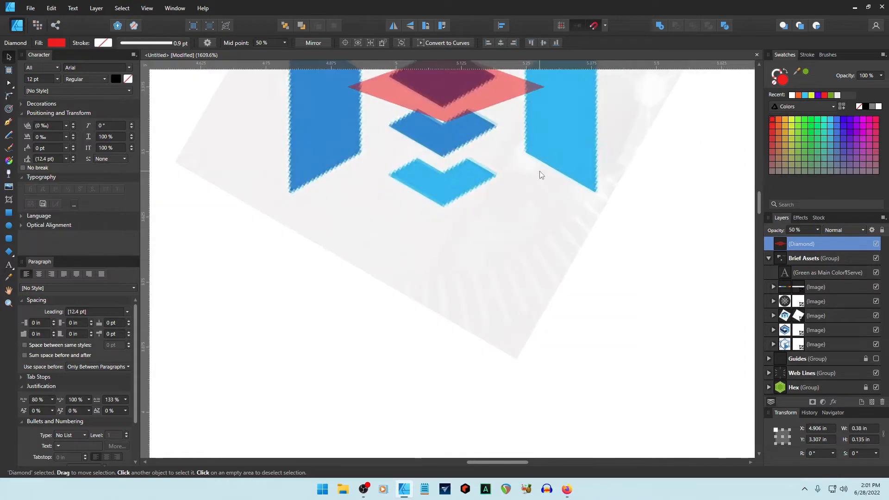
Resize the diamond to match the cube's centre diamond, about 0.21 in wide, then move it aside.
{"action": "left_click_drag", "start_coordinate": [449, 210], "coordinate": [445, 204]}
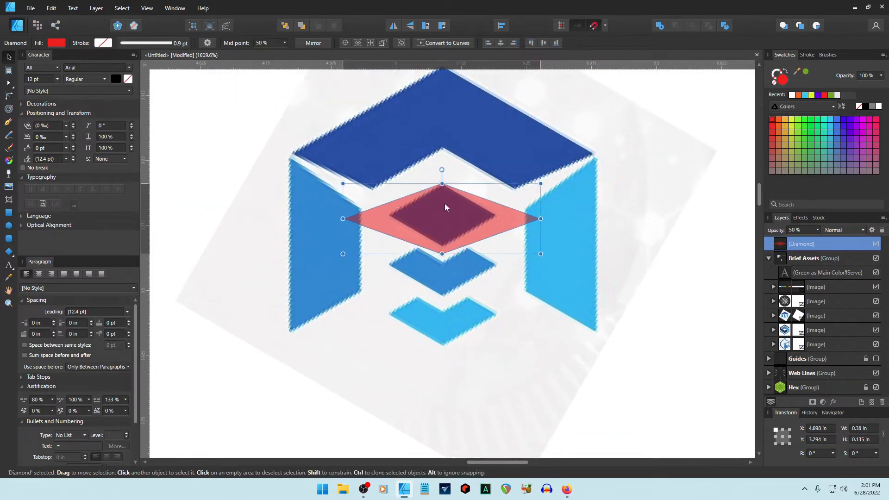
{"action": "left_click_drag", "start_coordinate": [445, 253], "coordinate": [446, 245]}
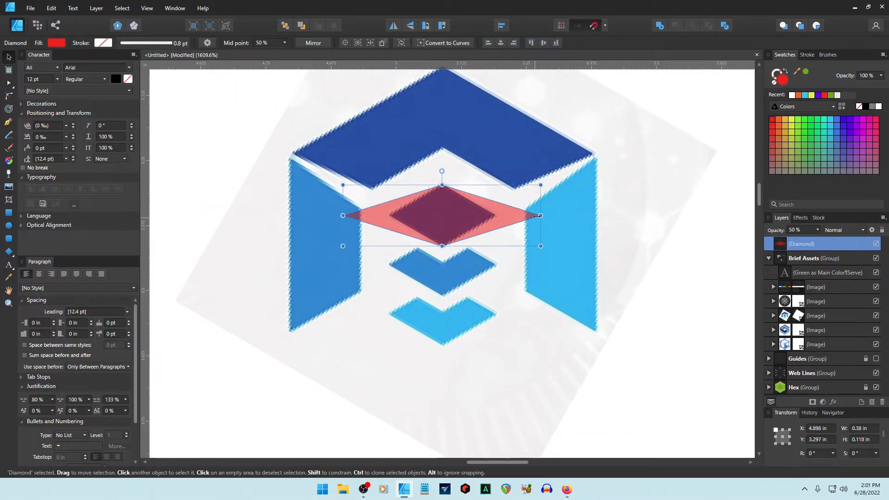
{"action": "left_click_drag", "start_coordinate": [540, 215], "coordinate": [498, 215]}
{"action": "left_click_drag", "start_coordinate": [343, 216], "coordinate": [390, 218]}
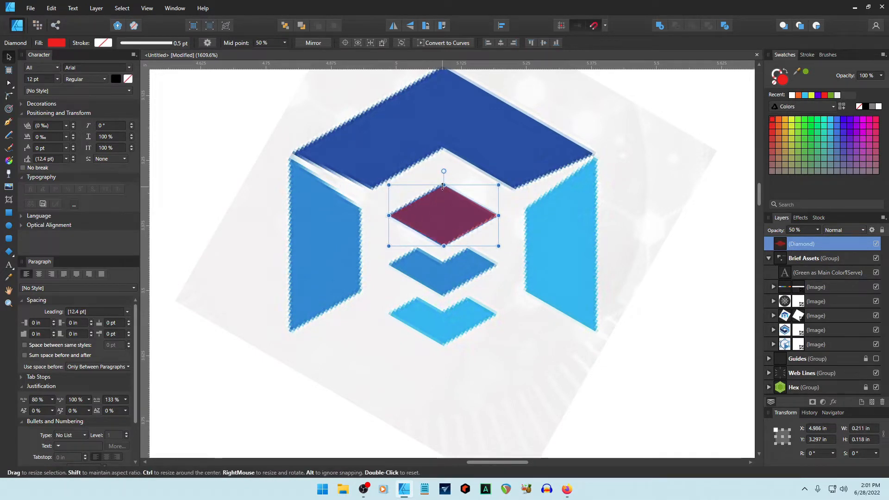
{"action": "left_click_drag", "start_coordinate": [444, 186], "coordinate": [443, 184]}
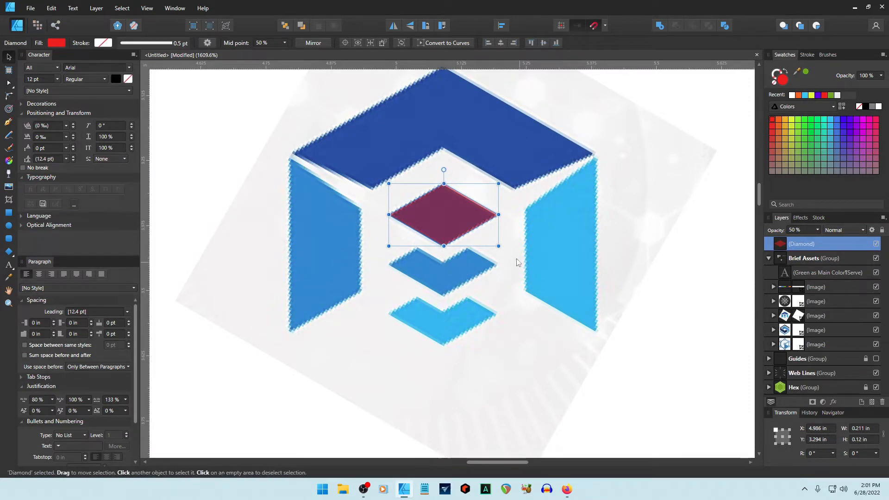
{"action": "left_click_drag", "start_coordinate": [455, 223], "coordinate": [224, 217]}
Rotate the cube reference image back and collapse the Brief Assets group.
{"action": "scroll", "coordinate": [639, 302], "scroll_direction": "down", "scroll_amount": 5}
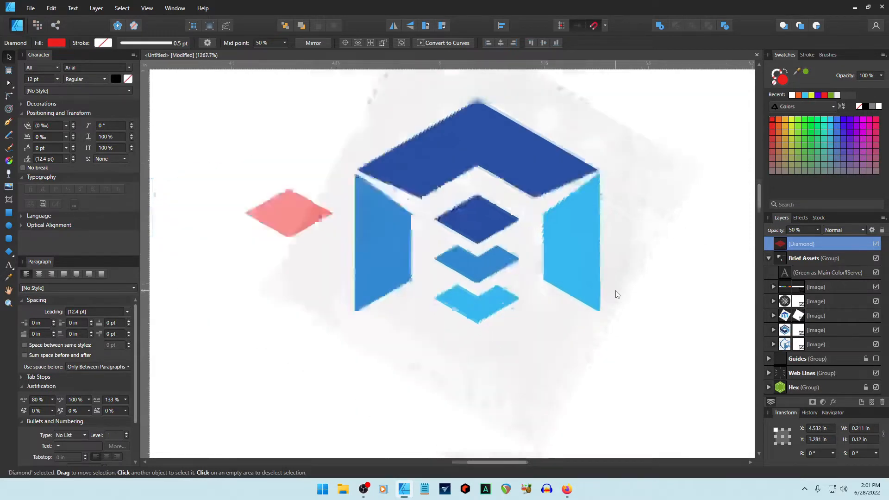
{"action": "left_click", "coordinate": [612, 337]}
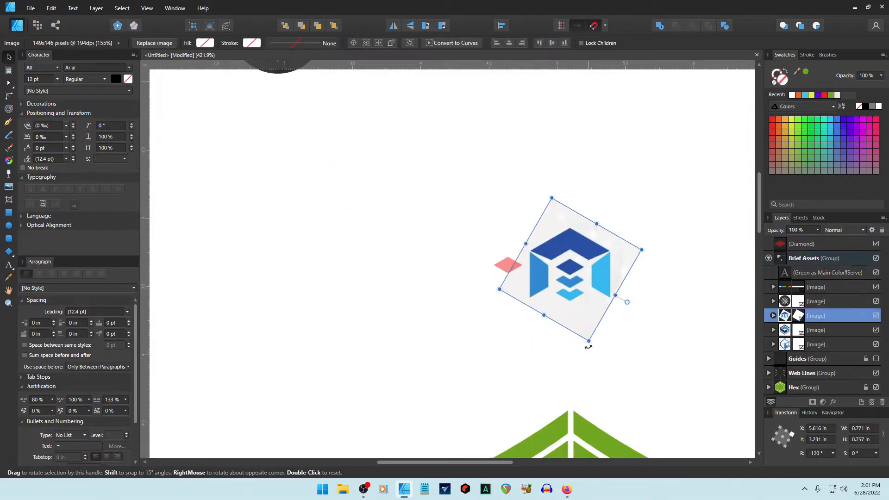
{"action": "left_click_drag", "start_coordinate": [587, 347], "coordinate": [647, 205]}
{"action": "scroll", "coordinate": [588, 361], "scroll_direction": "up", "scroll_amount": 3}
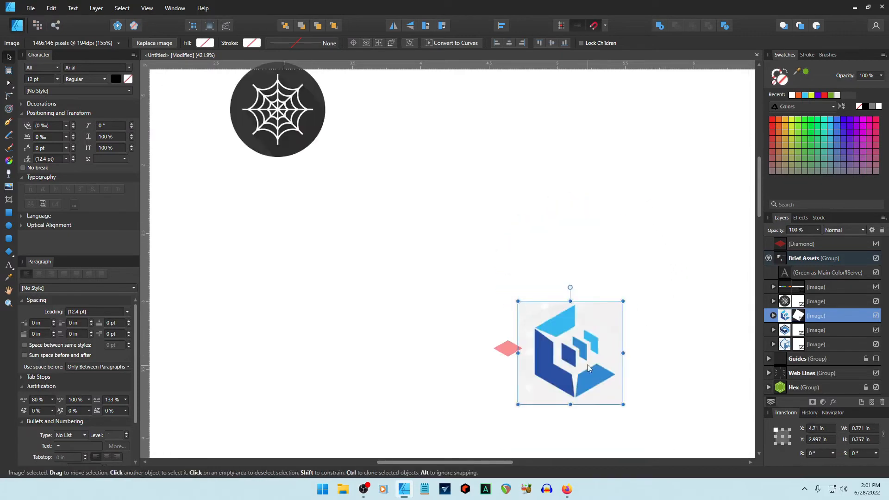
{"action": "left_click_drag", "start_coordinate": [588, 364], "coordinate": [580, 60]}
{"action": "scroll", "coordinate": [579, 139], "scroll_direction": "up", "scroll_amount": 4}
{"action": "left_click_drag", "start_coordinate": [571, 231], "coordinate": [566, 170]}
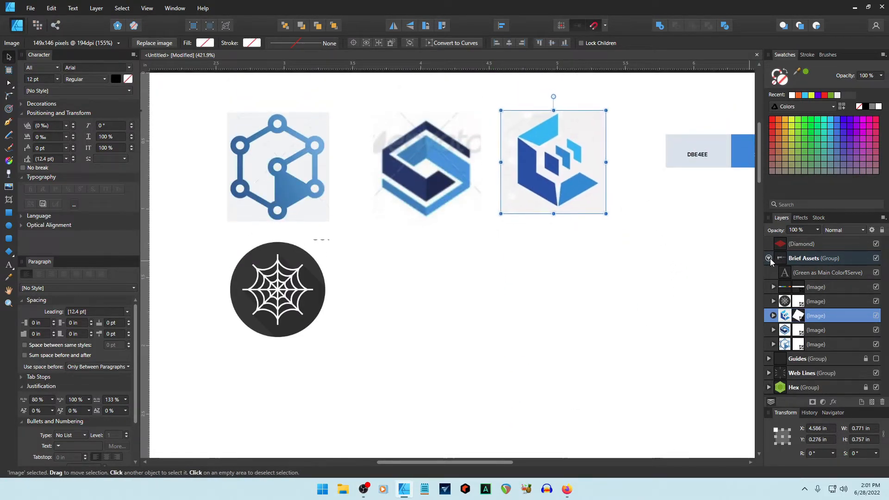
{"action": "left_click", "coordinate": [768, 258]}
{"action": "left_click_drag", "start_coordinate": [783, 248], "coordinate": [770, 280]}
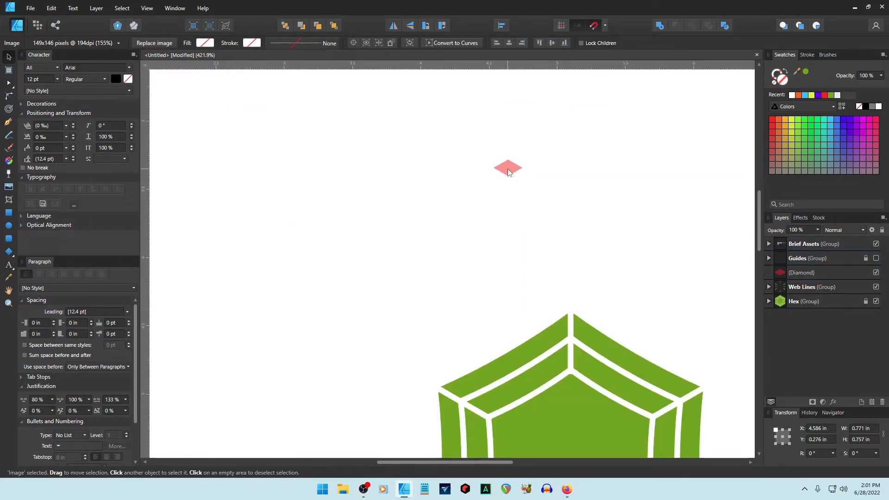
Enlarge the diamond to about 0.895 × 0.511 in and move it left.
{"action": "left_click", "coordinate": [508, 172]}
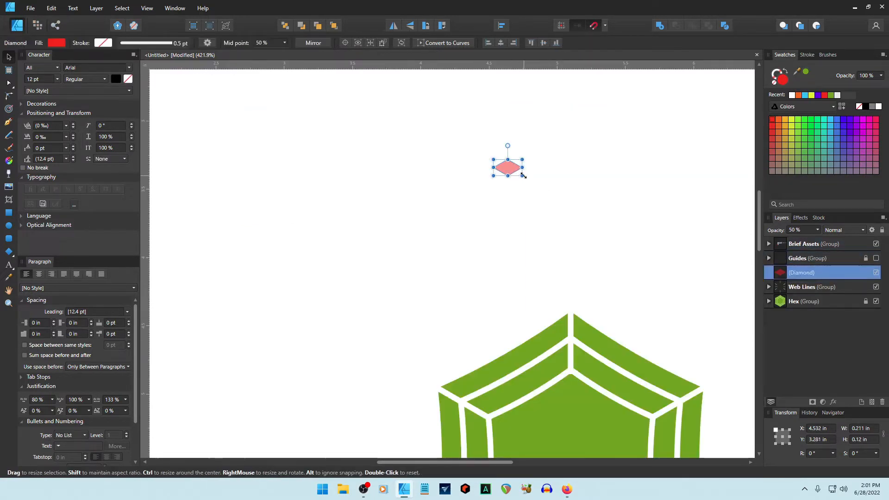
{"action": "left_click_drag", "start_coordinate": [522, 175], "coordinate": [615, 230]}
{"action": "left_click_drag", "start_coordinate": [572, 204], "coordinate": [354, 218]}
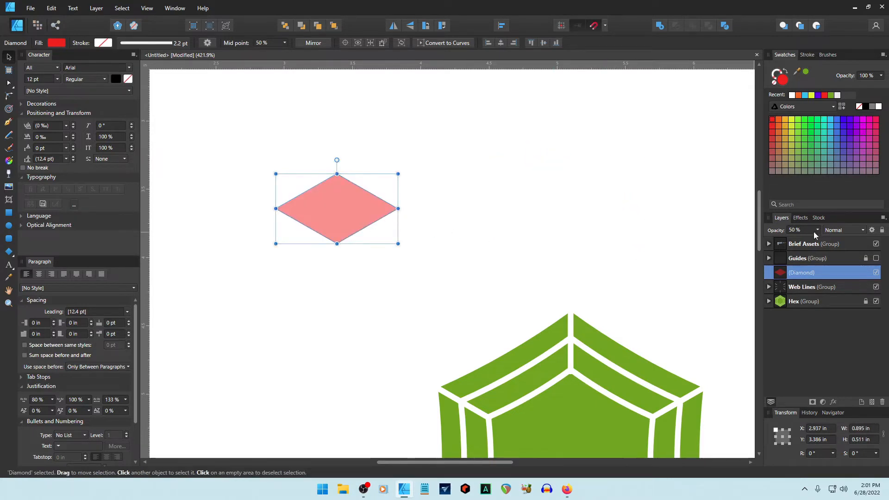
Duplicate the diamond twice, nudging each copy down into a stack of three.
{"action": "key", "text": "ctrl+j"}
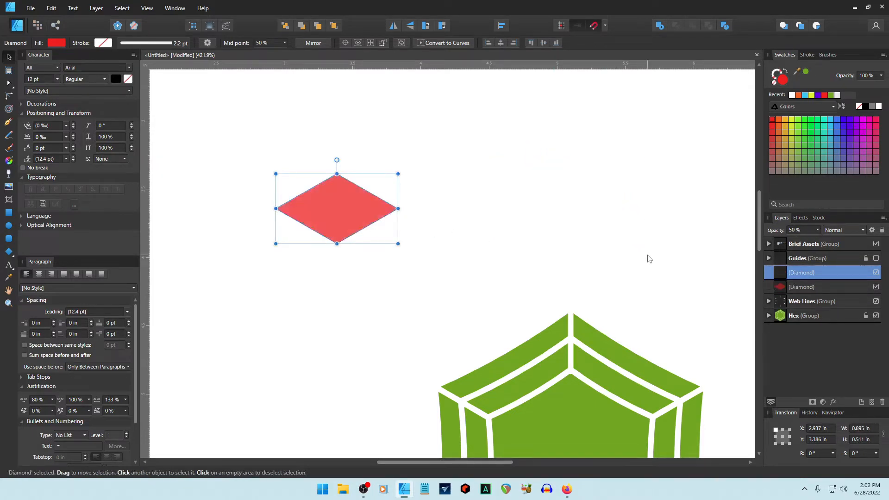
{"action": "key", "text": "Down"}
{"action": "key", "text": "Down"}
{"action": "key", "text": "Down"}
{"action": "key", "text": "Down"}
{"action": "key", "text": "Down"}
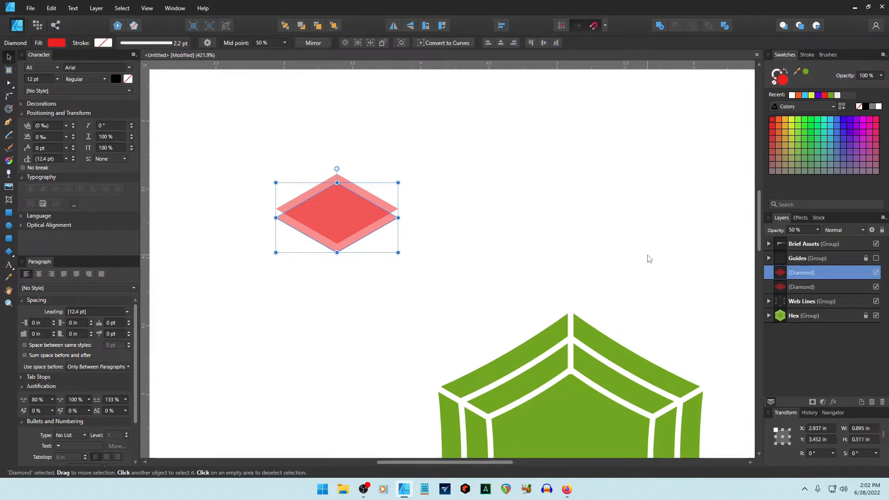
{"action": "key", "text": "Down"}
{"action": "key", "text": "Down"}
{"action": "key", "text": "Down"}
{"action": "key", "text": "Down"}
{"action": "key", "text": "Down"}
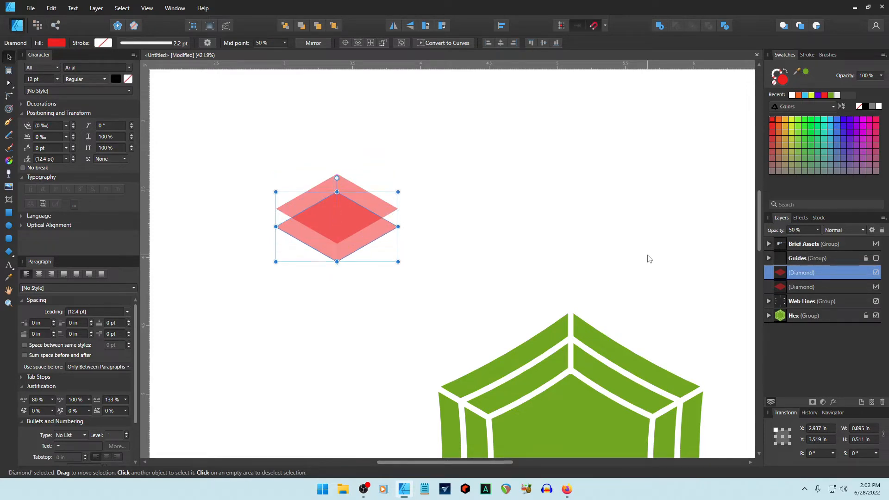
{"action": "key", "text": "ctrl+j"}
{"action": "key", "text": "Down"}
{"action": "key", "text": "Down"}
{"action": "key", "text": "Down"}
{"action": "key", "text": "Down"}
{"action": "key", "text": "Down"}
{"action": "key", "text": "Down"}
{"action": "key", "text": "Down"}
{"action": "key", "text": "Down"}
{"action": "key", "text": "Down"}
{"action": "key", "text": "Down"}
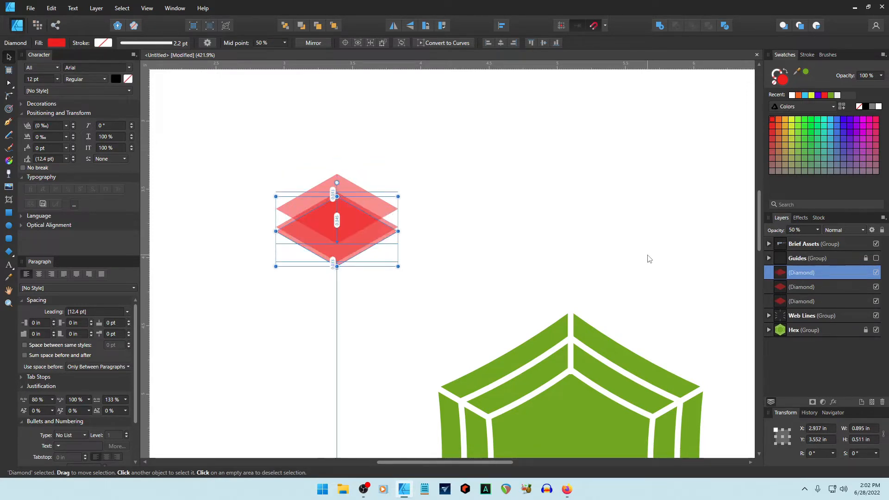
{"action": "left_click", "coordinate": [561, 205]}
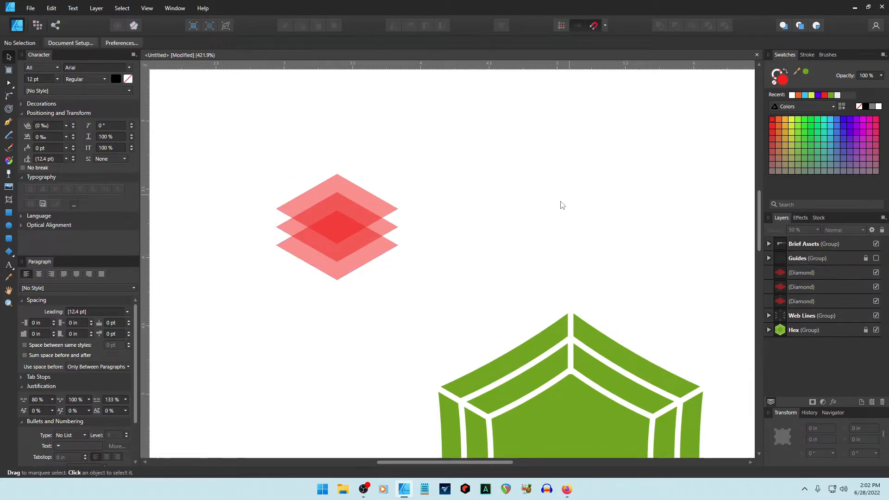
Move all three diamonds onto the hexagon's centre, straightened back to 0°.
{"action": "left_click_drag", "start_coordinate": [232, 156], "coordinate": [476, 347]}
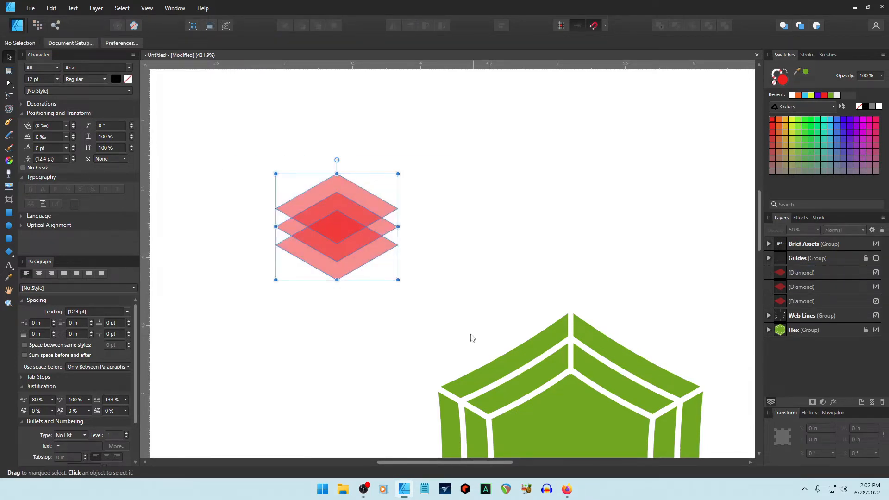
{"action": "left_click_drag", "start_coordinate": [390, 287], "coordinate": [254, 254]}
{"action": "scroll", "coordinate": [485, 240], "scroll_direction": "down", "scroll_amount": 2}
{"action": "left_click_drag", "start_coordinate": [342, 204], "coordinate": [452, 230]}
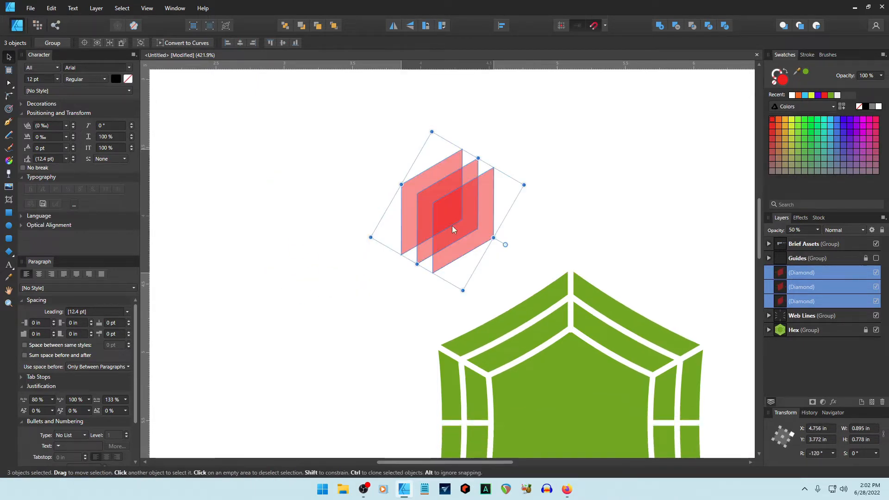
{"action": "scroll", "coordinate": [548, 186], "scroll_direction": "down", "scroll_amount": 3}
{"action": "left_click_drag", "start_coordinate": [434, 150], "coordinate": [568, 352]}
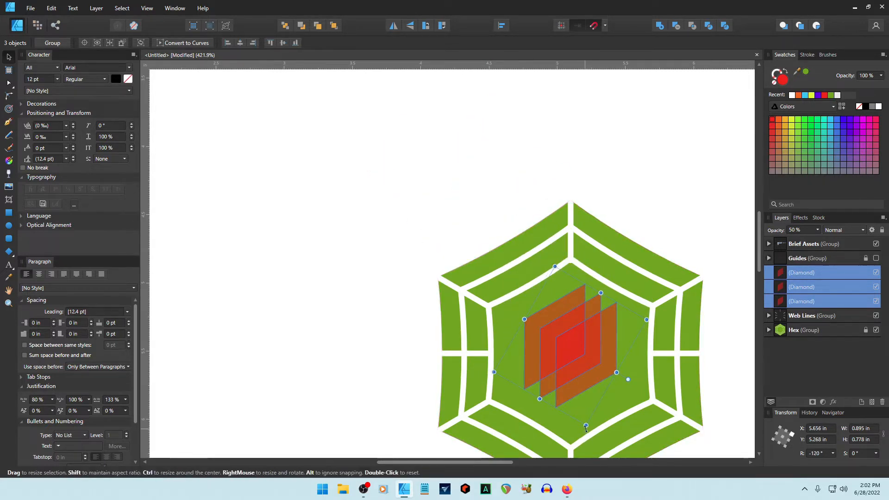
{"action": "left_click_drag", "start_coordinate": [649, 317], "coordinate": [468, 246]}
{"action": "scroll", "coordinate": [592, 297], "scroll_direction": "down", "scroll_amount": 5}
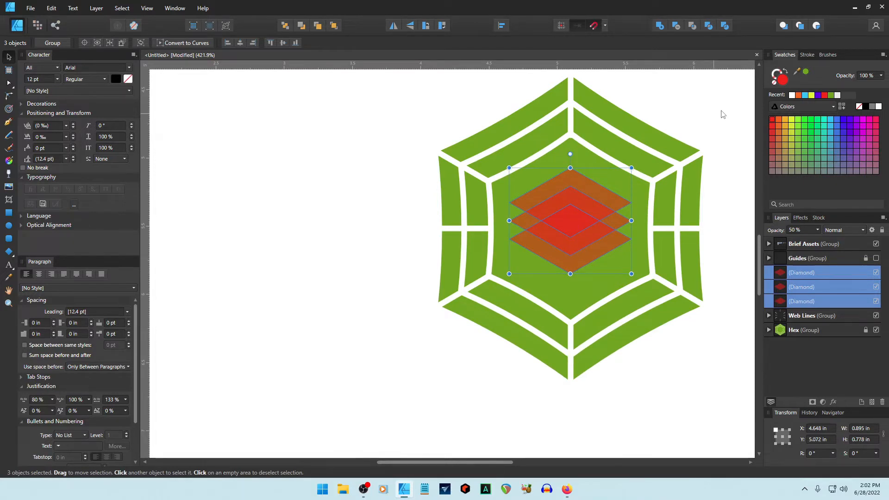
Make the three diamonds white and rotate them to -120°, centred on the hexagon.
{"action": "left_click", "coordinate": [792, 95]}
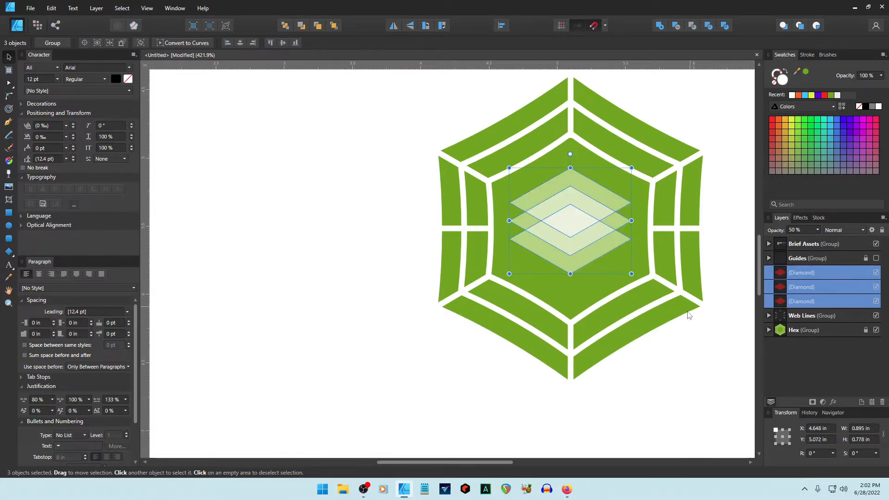
{"action": "left_click", "coordinate": [692, 375]}
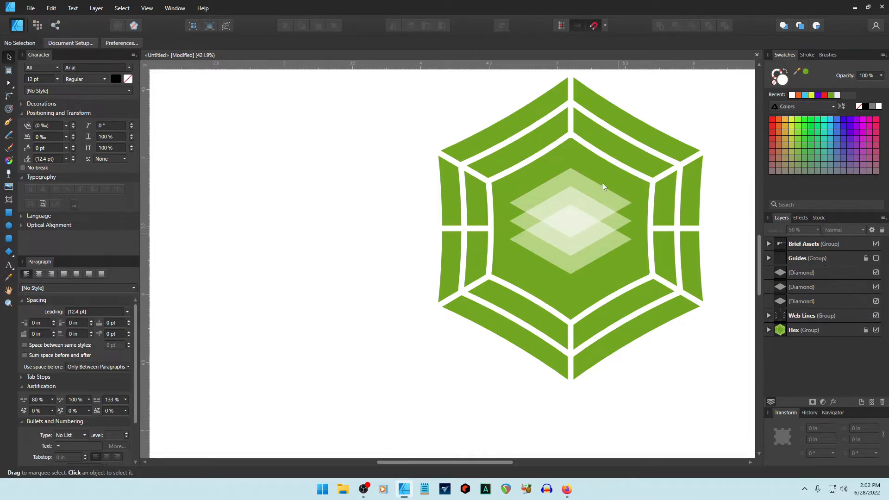
{"action": "left_click_drag", "start_coordinate": [633, 276], "coordinate": [495, 243]}
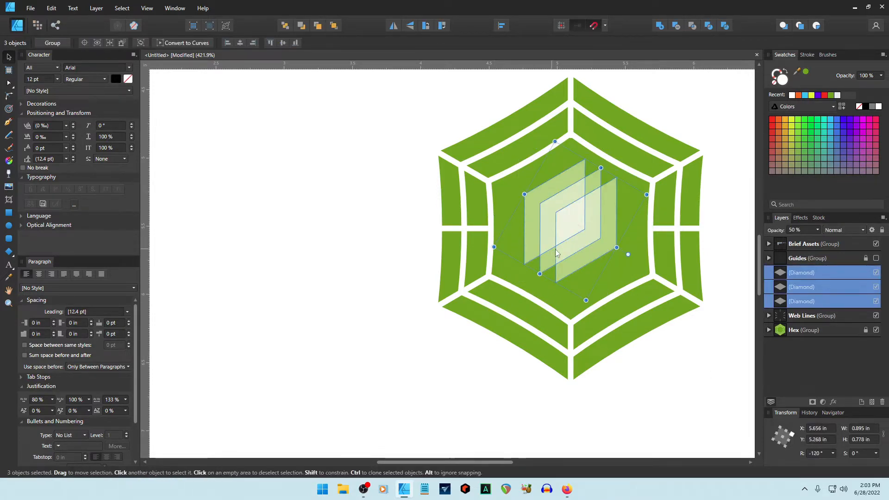
{"action": "mouse_move", "coordinate": [593, 240]}
{"action": "left_mouse_down"}
{"action": "mouse_move", "coordinate": [615, 270]}
{"action": "mouse_move", "coordinate": [593, 247]}
{"action": "left_mouse_up"}
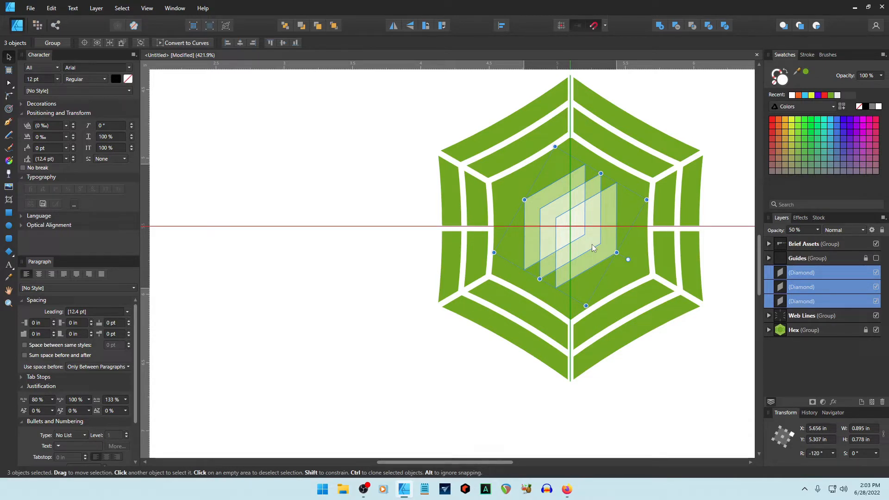
{"action": "left_click_drag", "start_coordinate": [592, 244], "coordinate": [590, 245]}
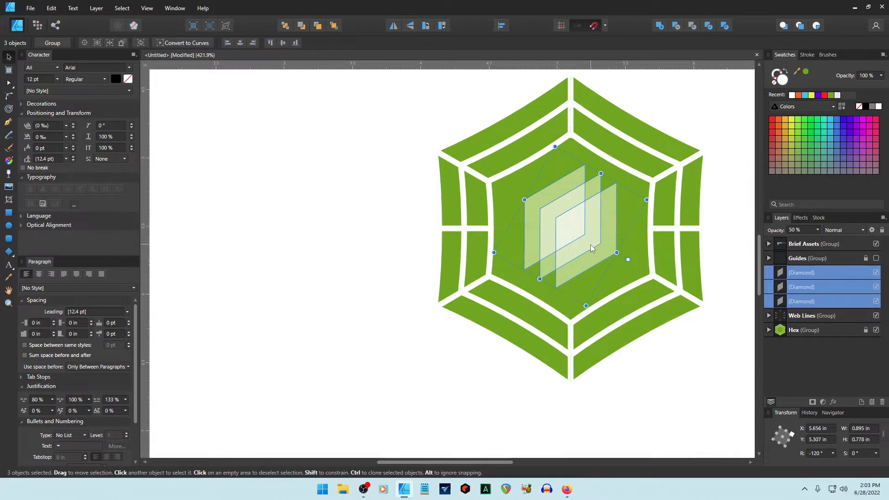
{"action": "left_click", "coordinate": [684, 353]}
Zoom in on the hexagon logo to about 421.9%.
{"action": "scroll", "coordinate": [676, 353], "scroll_direction": "down", "scroll_amount": 5}
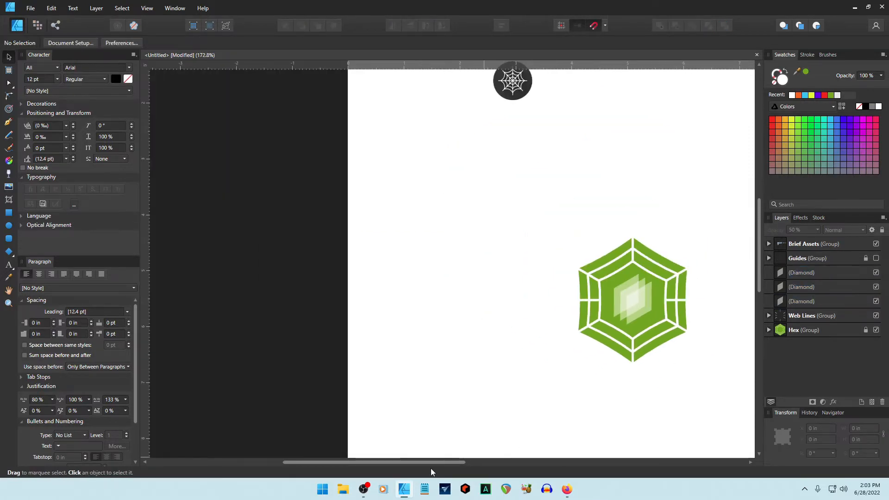
{"action": "left_click_drag", "start_coordinate": [431, 462], "coordinate": [501, 462]}
{"action": "scroll", "coordinate": [506, 388], "scroll_direction": "up", "scroll_amount": 4}
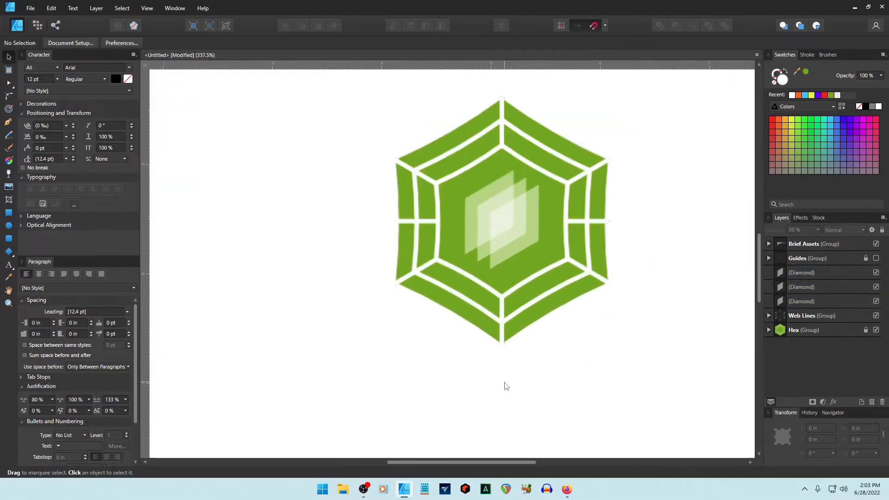
{"action": "scroll", "coordinate": [507, 387], "scroll_direction": "up", "scroll_amount": 1}
{"action": "scroll", "coordinate": [654, 312], "scroll_direction": "up", "scroll_amount": 3}
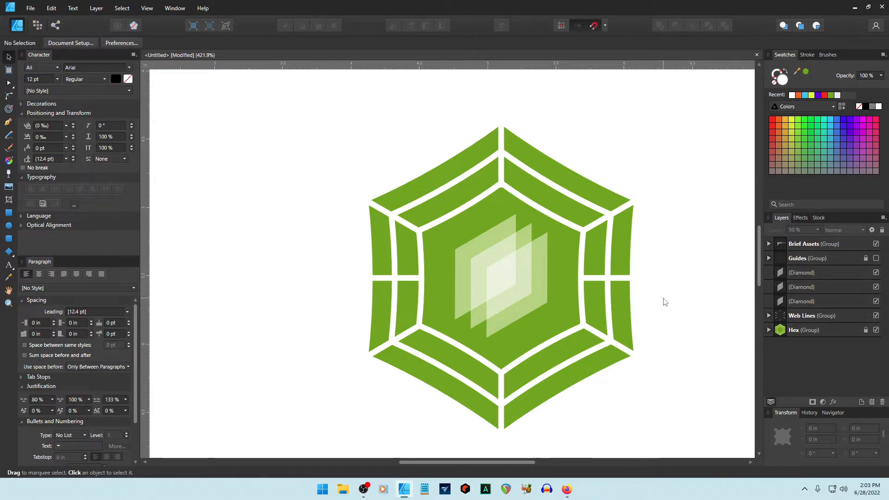
Set the centre diamonds to 100% opacity.
{"action": "left_click", "coordinate": [513, 243]}
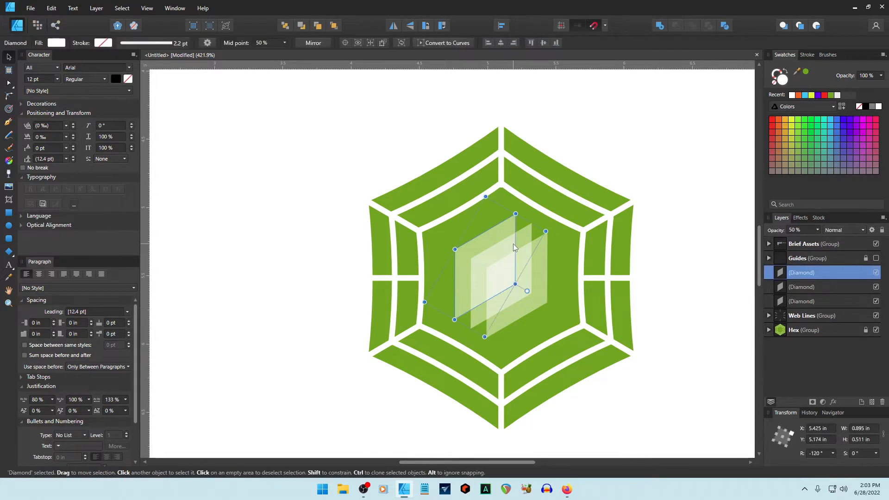
{"action": "left_click", "coordinate": [678, 266]}
{"action": "left_click", "coordinate": [535, 295]}
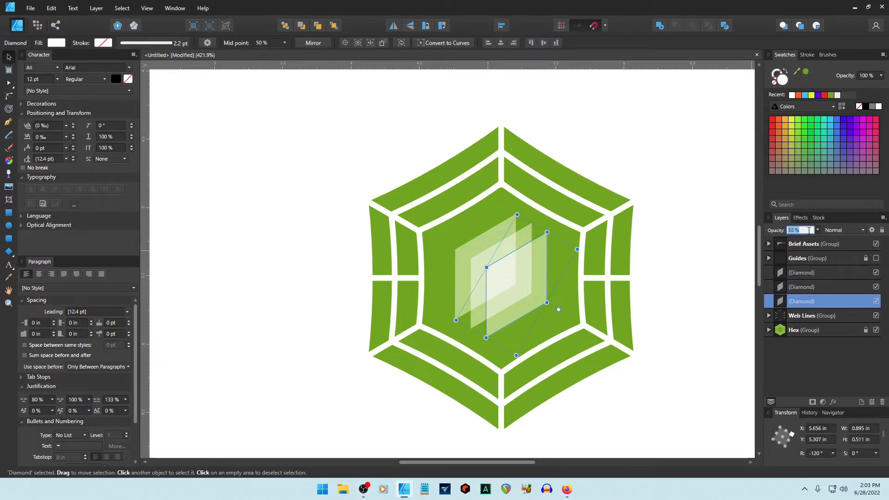
{"action": "type", "text": "100"}
{"action": "key", "text": "Return"}
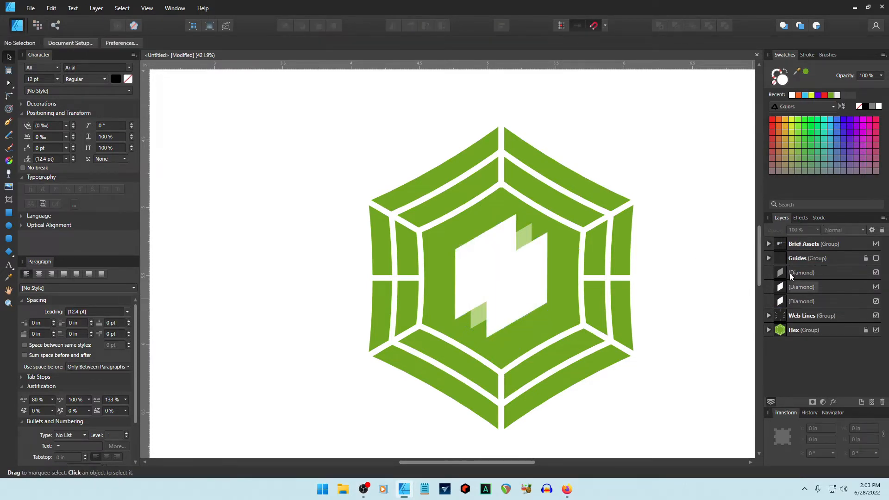
{"action": "left_click", "coordinate": [801, 286]}
{"action": "left_click", "coordinate": [796, 229]}
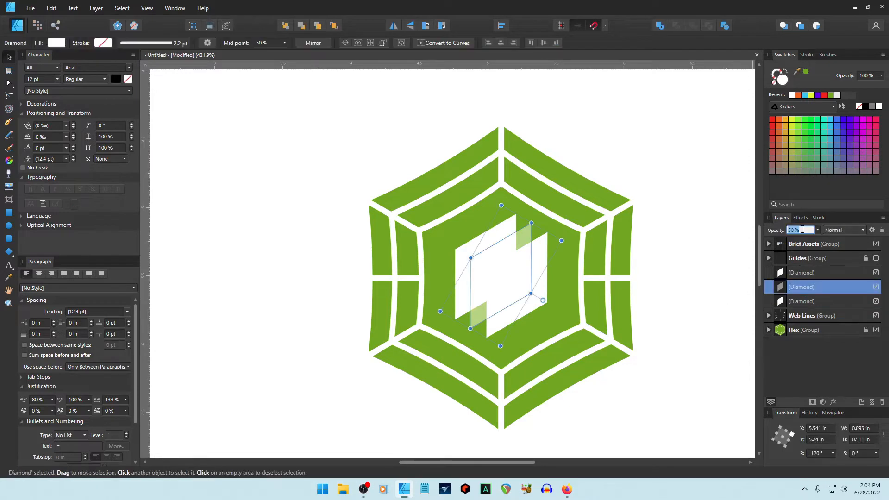
{"action": "type", "text": "100"}
{"action": "key", "text": "Return"}
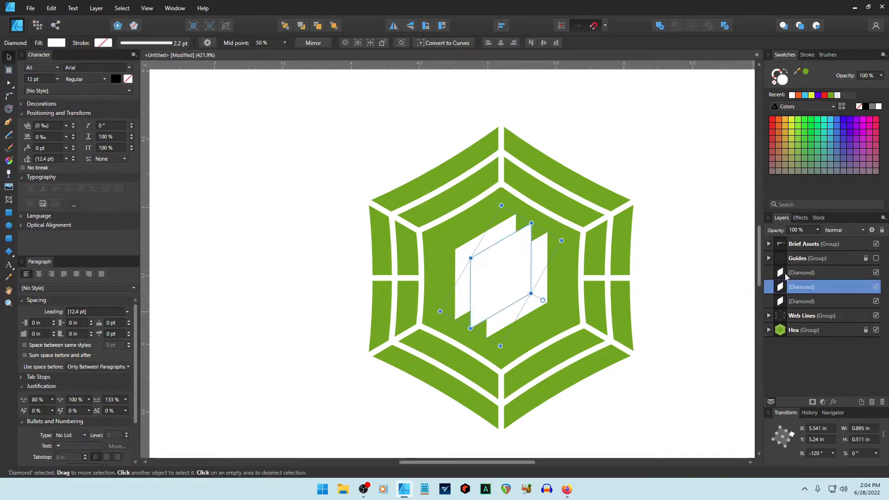
Fill the middle diamond with the recent green colour.
{"action": "left_click", "coordinate": [702, 253]}
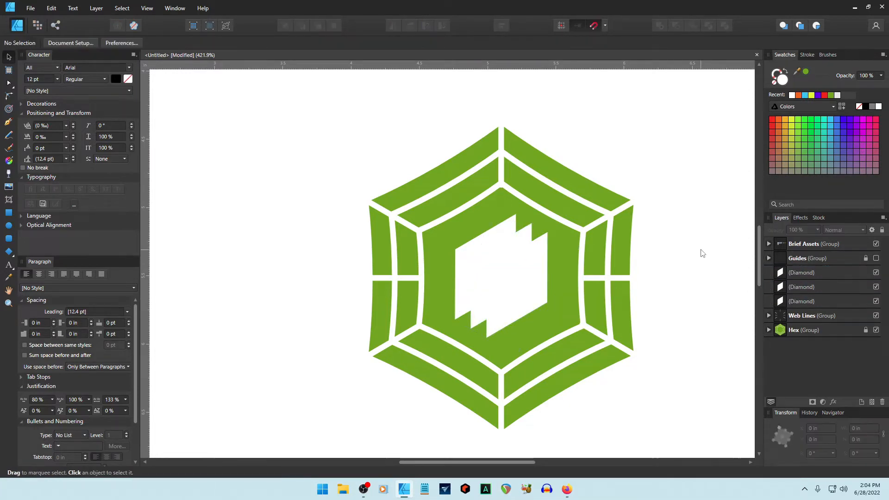
{"action": "left_click", "coordinate": [534, 240]}
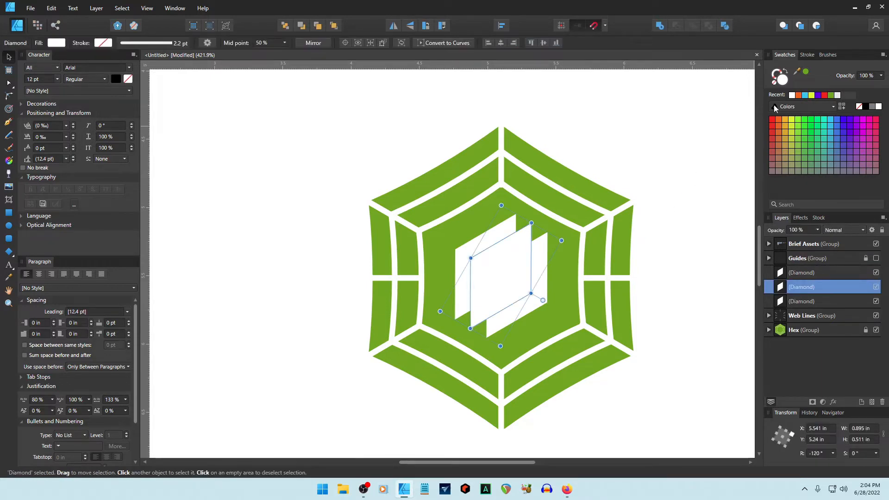
{"action": "left_click", "coordinate": [831, 95]}
{"action": "left_click", "coordinate": [692, 297]}
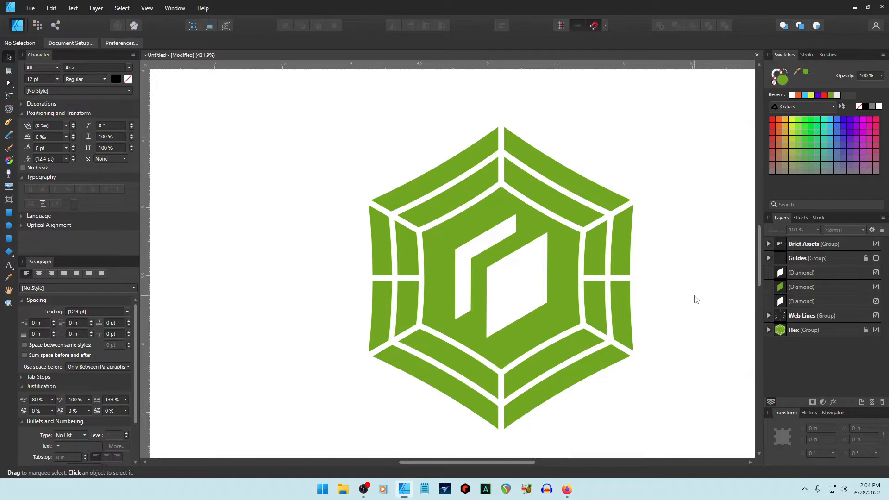
Shrink all three diamonds slightly and nudge them down to centre them in the hexagon.
{"action": "left_click", "coordinate": [479, 265]}
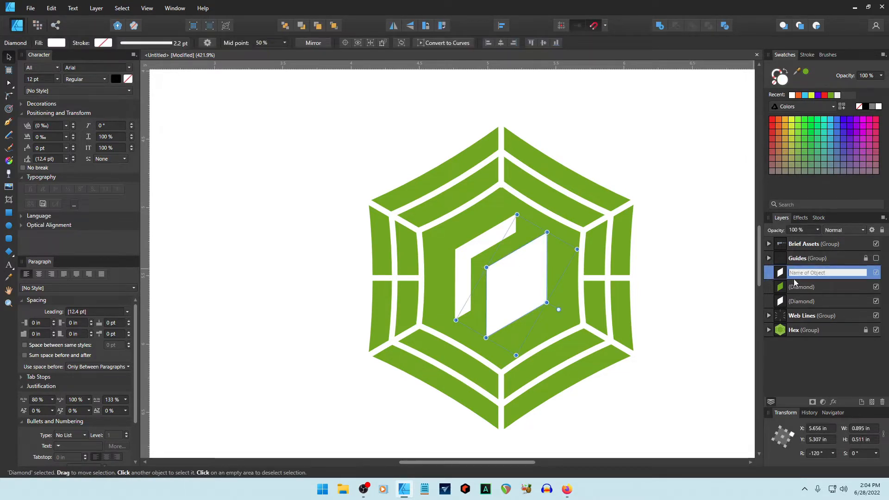
{"action": "left_click", "coordinate": [796, 301], "text": "shift"}
{"action": "left_click_drag", "start_coordinate": [516, 356], "coordinate": [516, 342]}
{"action": "left_click_drag", "start_coordinate": [514, 308], "coordinate": [515, 313]}
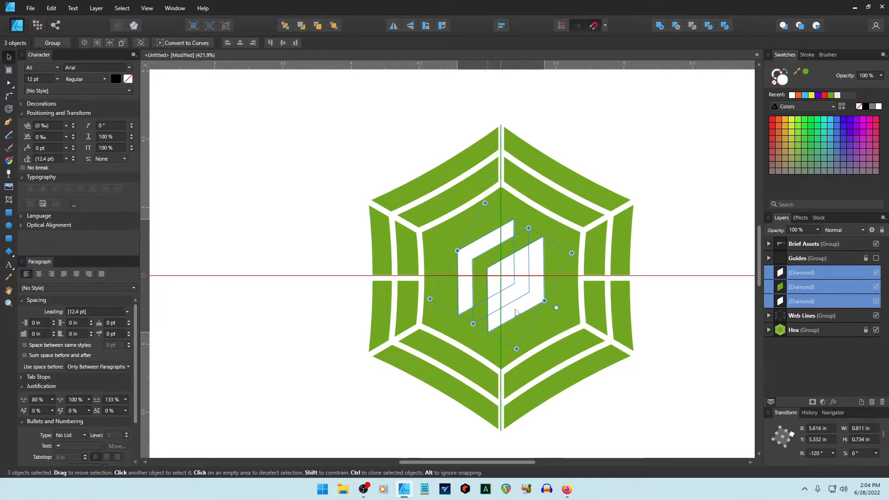
{"action": "left_click", "coordinate": [551, 284]}
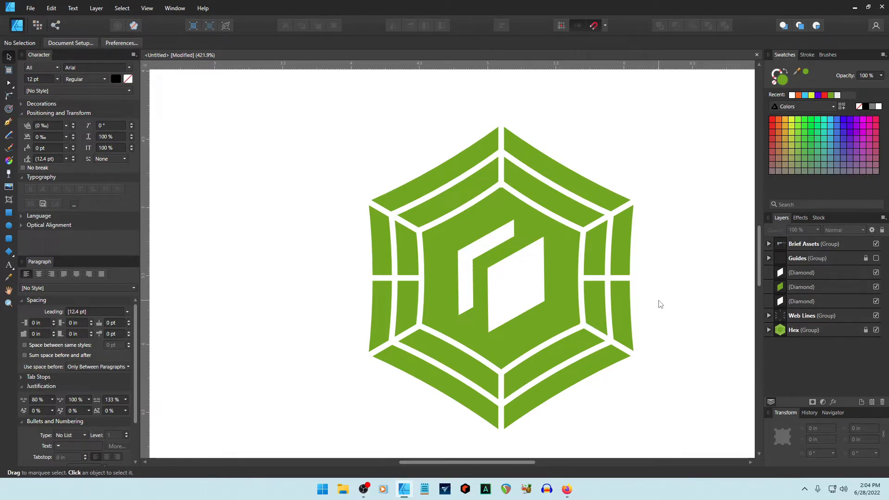
Group the three Diamond layers and name the group 'Blades'.
{"action": "scroll", "coordinate": [653, 300], "scroll_direction": "down", "scroll_amount": 4}
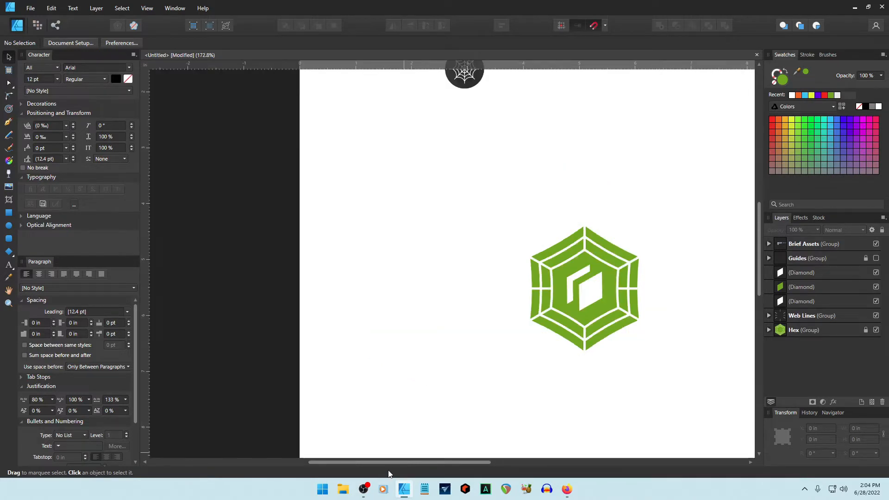
{"action": "left_click_drag", "start_coordinate": [396, 463], "coordinate": [441, 458]}
{"action": "scroll", "coordinate": [538, 338], "scroll_direction": "up", "scroll_amount": 2}
{"action": "scroll", "coordinate": [539, 340], "scroll_direction": "up", "scroll_amount": 3}
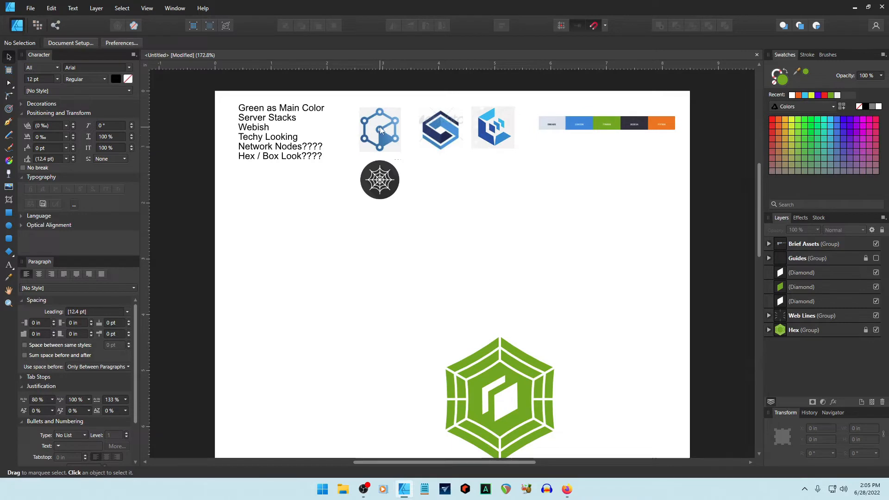
{"action": "scroll", "coordinate": [558, 274], "scroll_direction": "down", "scroll_amount": 2}
{"action": "scroll", "coordinate": [520, 332], "scroll_direction": "up", "scroll_amount": 3}
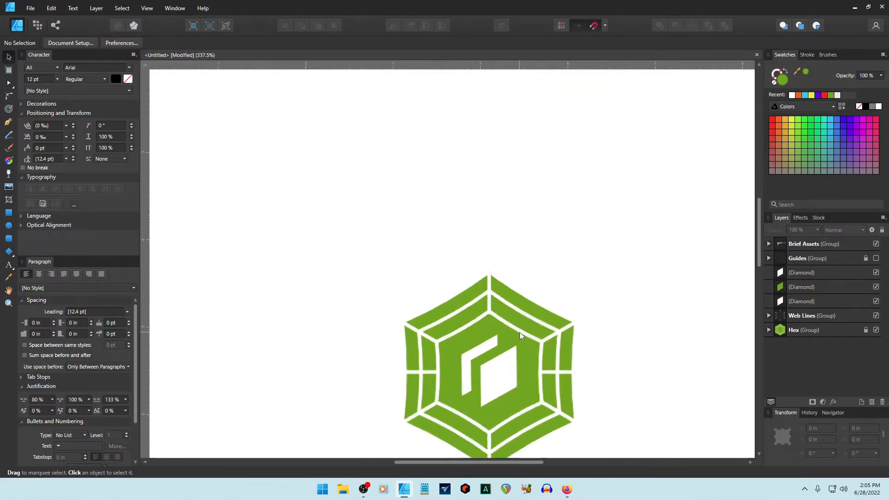
{"action": "scroll", "coordinate": [519, 331], "scroll_direction": "up", "scroll_amount": 1}
{"action": "scroll", "coordinate": [518, 329], "scroll_direction": "down", "scroll_amount": 1}
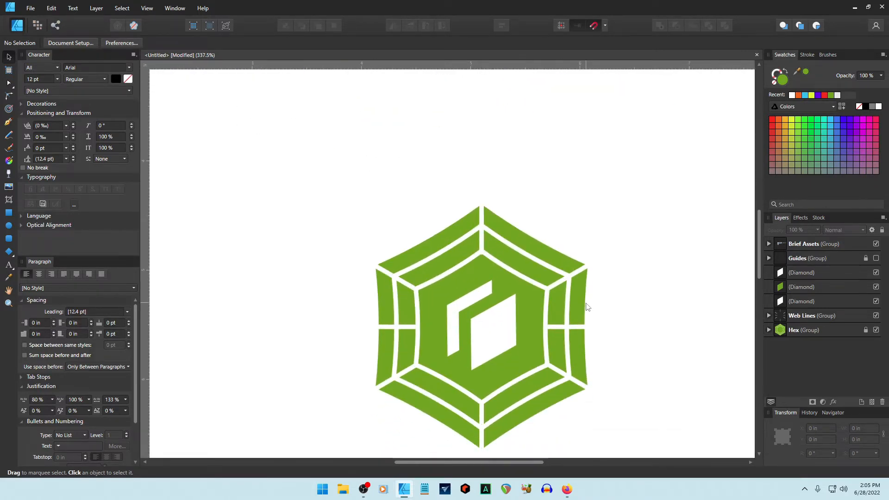
{"action": "scroll", "coordinate": [586, 307], "scroll_direction": "down", "scroll_amount": 3}
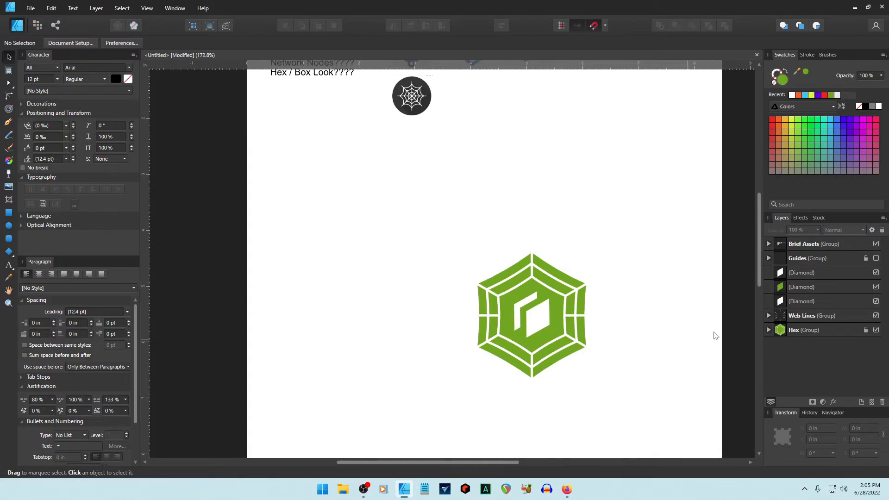
{"action": "left_click", "coordinate": [801, 276]}
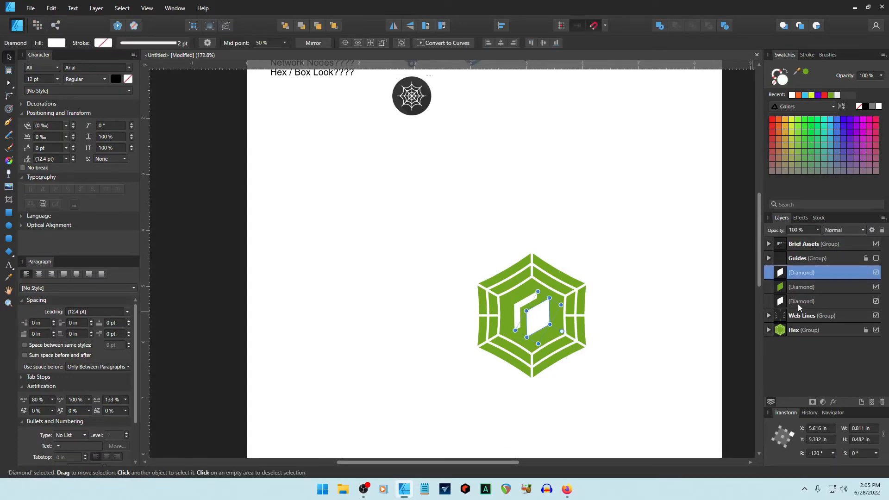
{"action": "left_click", "coordinate": [798, 302], "text": "shift"}
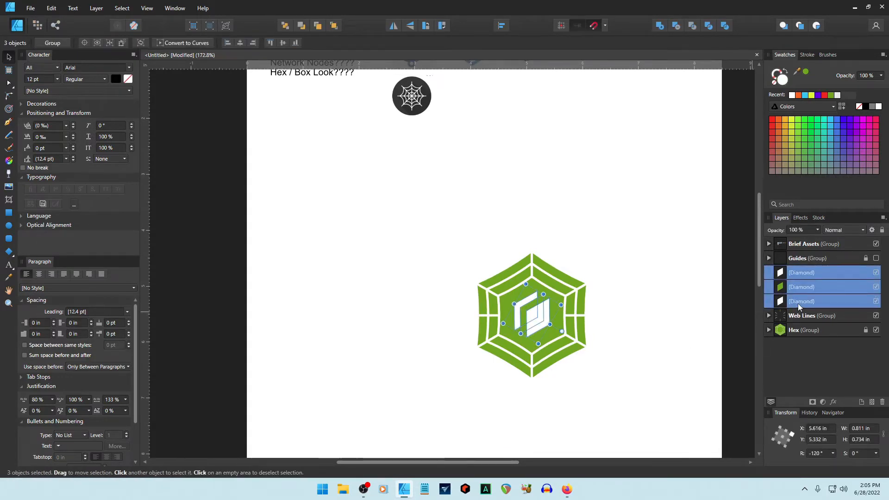
{"action": "key", "text": "ctrl+g"}
{"action": "double_click", "coordinate": [800, 277]}
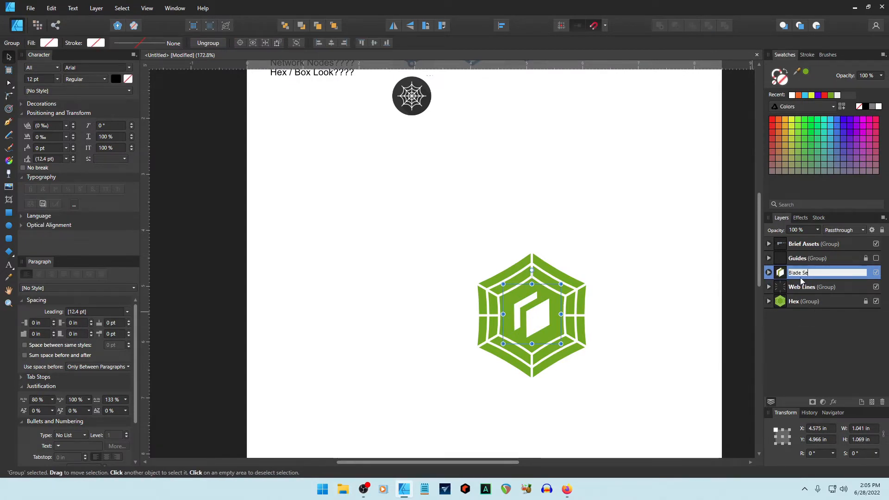
{"action": "type", "text": "Blades"}
{"action": "key", "text": "Return"}
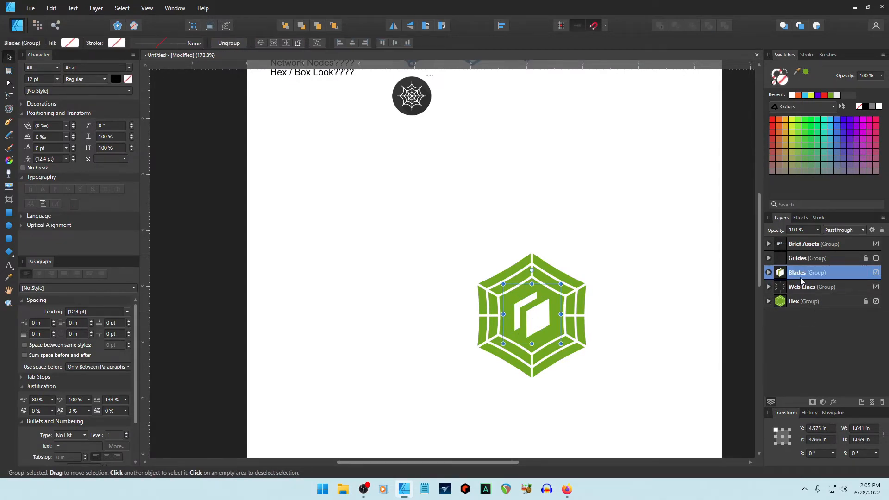
Group Blades, Web Lines and Hex into one icon group, then duplicate it.
{"action": "left_click", "coordinate": [641, 248]}
{"action": "left_click", "coordinate": [798, 291]}
{"action": "left_click", "coordinate": [798, 300]}
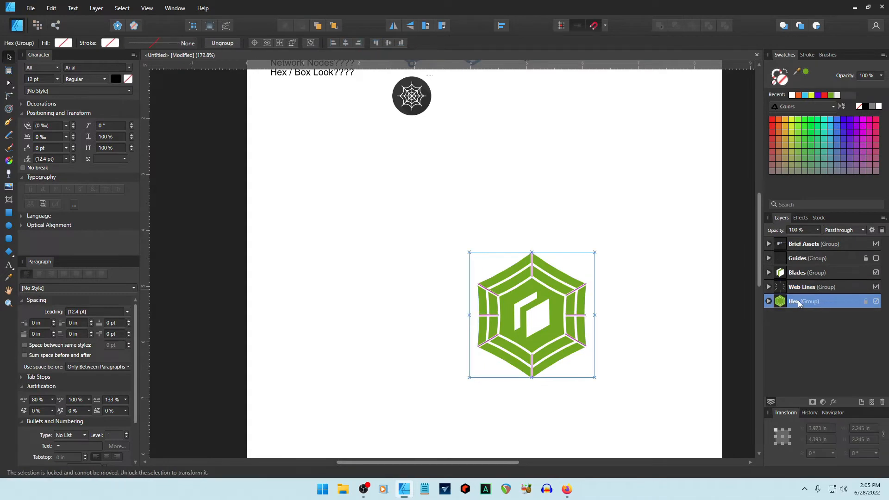
{"action": "left_click", "coordinate": [798, 273], "text": "shift"}
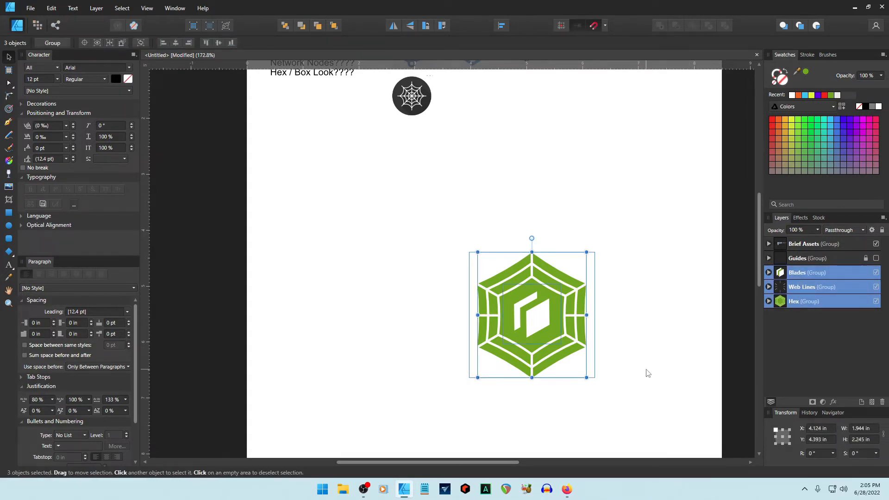
{"action": "key", "text": "ctrl+g"}
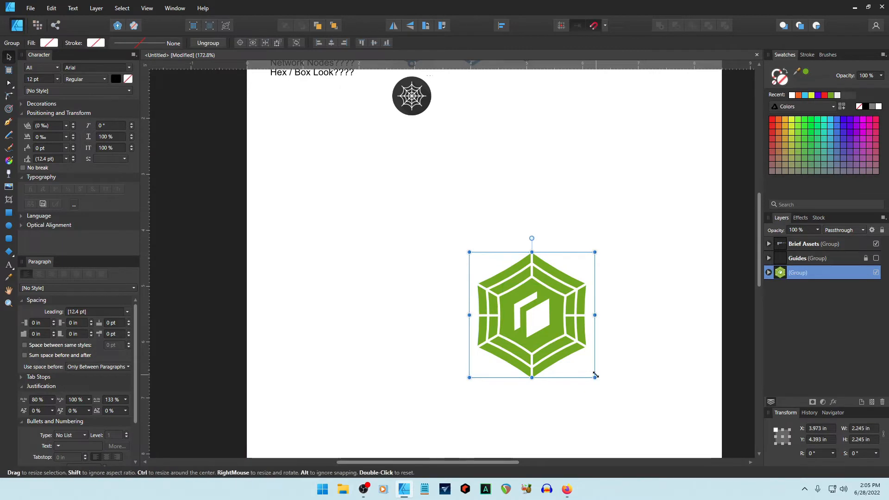
{"action": "key", "text": "ctrl+j"}
Shrink the icon copy to about 0.46 × 0.46 in and place it left of the large icon.
{"action": "left_click_drag", "start_coordinate": [518, 315], "coordinate": [597, 168]}
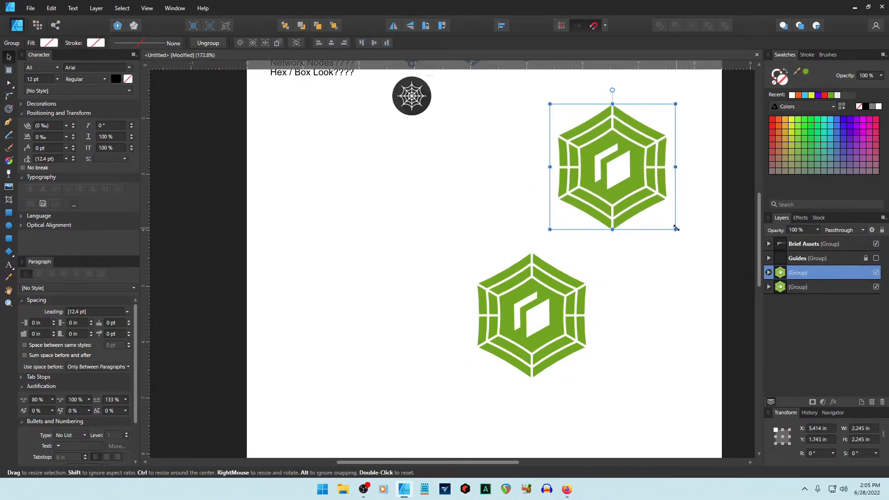
{"action": "left_click_drag", "start_coordinate": [675, 228], "coordinate": [417, 276]}
{"action": "left_click", "coordinate": [605, 196]}
{"action": "left_click", "coordinate": [438, 337]}
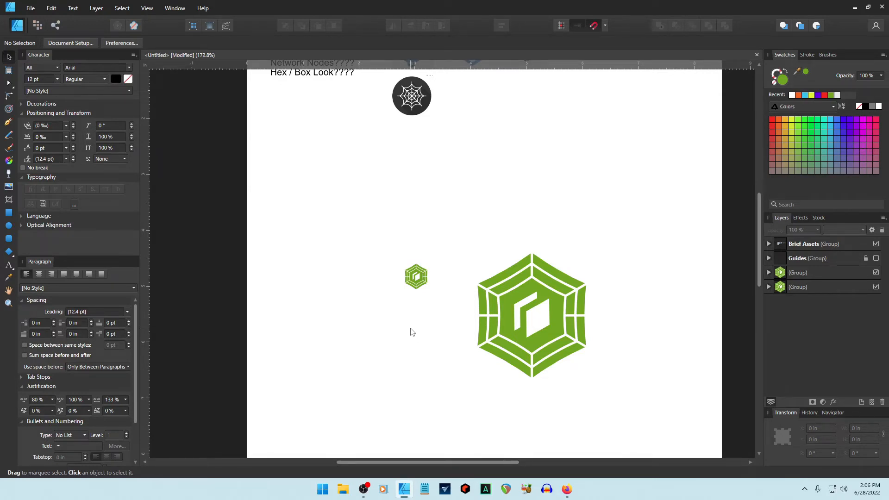
Delete the small icon copy.
{"action": "scroll", "coordinate": [420, 316], "scroll_direction": "up", "scroll_amount": 3}
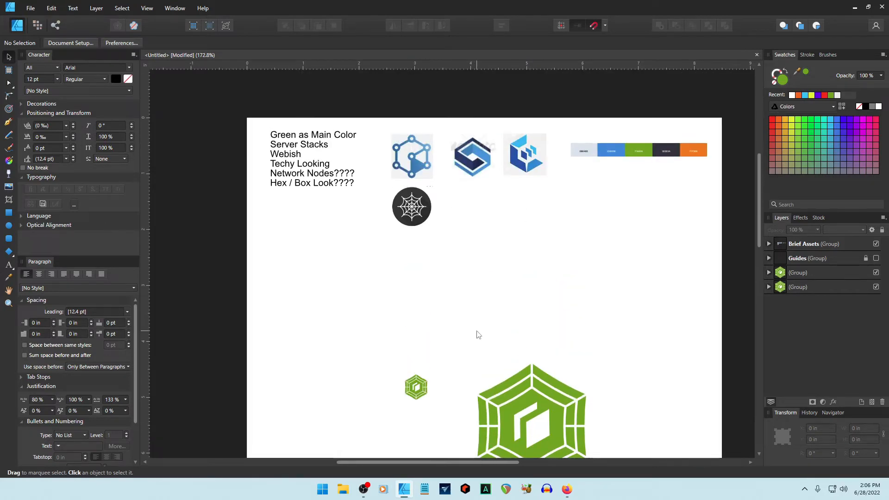
{"action": "scroll", "coordinate": [478, 335], "scroll_direction": "down", "scroll_amount": 2}
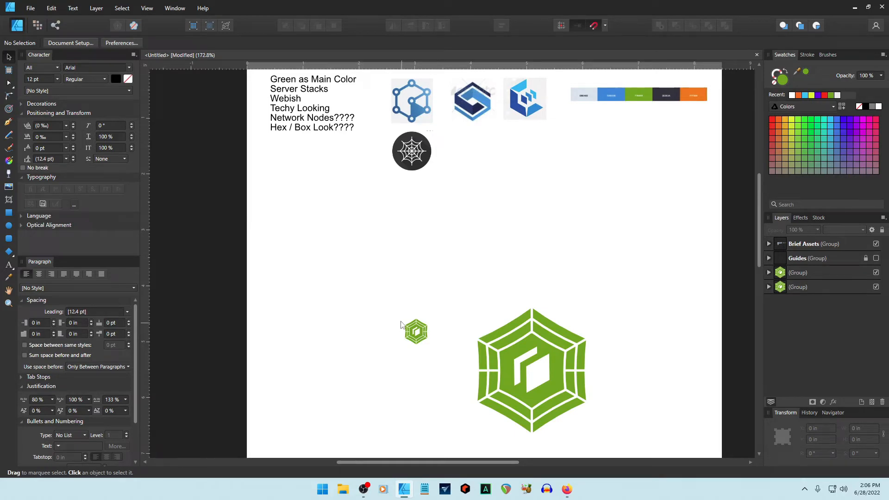
{"action": "left_click_drag", "start_coordinate": [397, 304], "coordinate": [434, 356]}
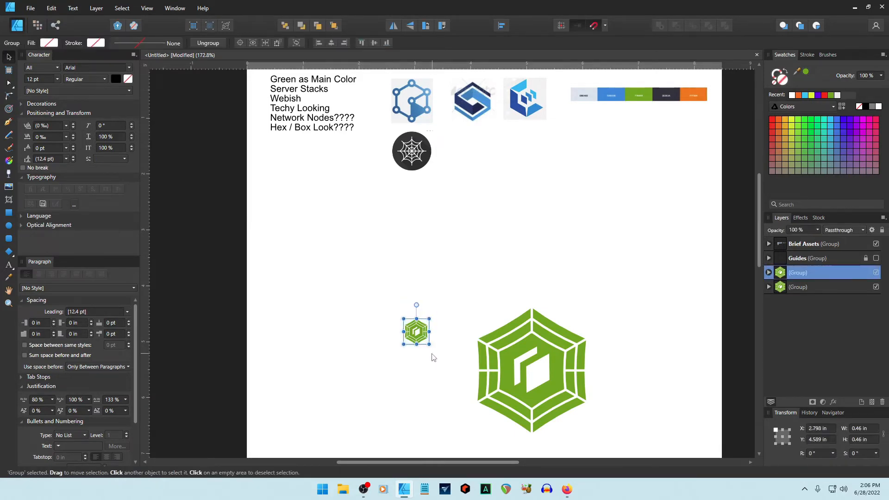
{"action": "key", "text": "Delete"}
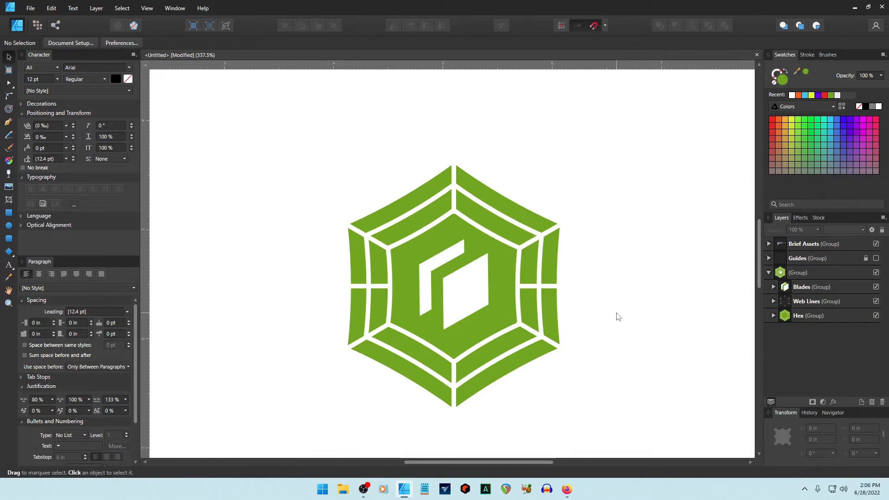
Delete the inner polygon from the Hex group and shrink the remaining white ring to 1.688 × 1.688 in.
{"action": "left_click", "coordinate": [504, 243]}
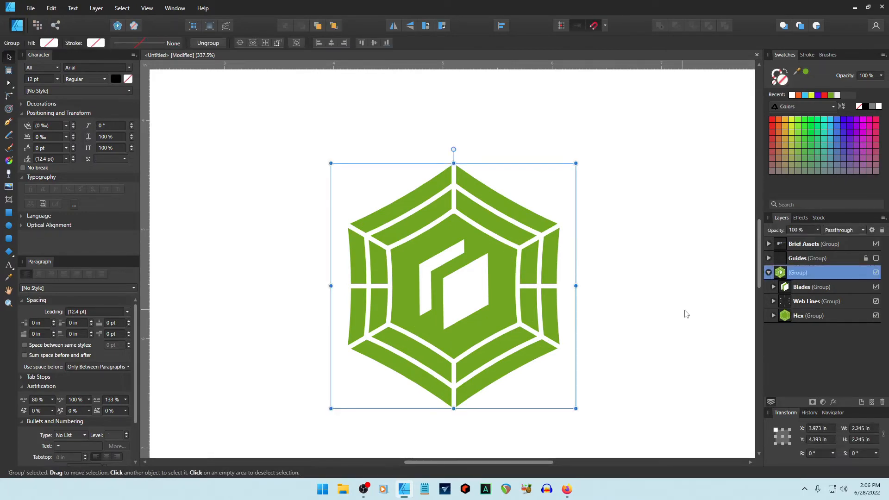
{"action": "left_click", "coordinate": [773, 315]}
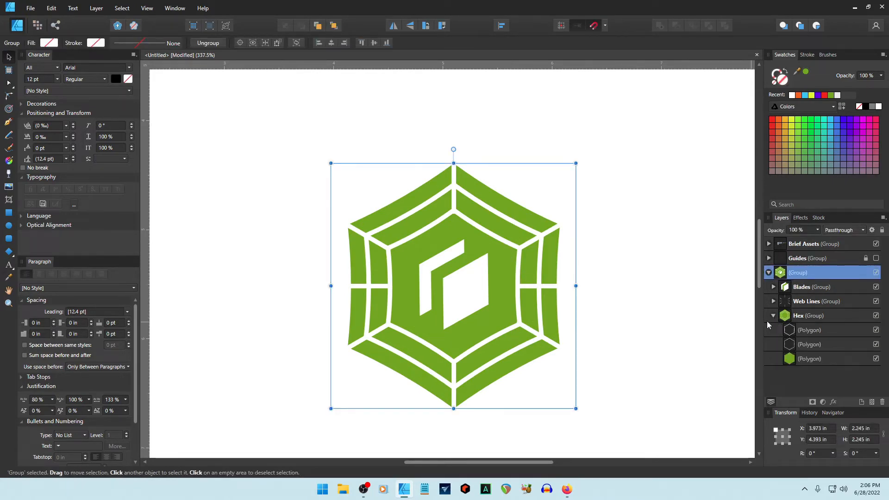
{"action": "left_click", "coordinate": [875, 330]}
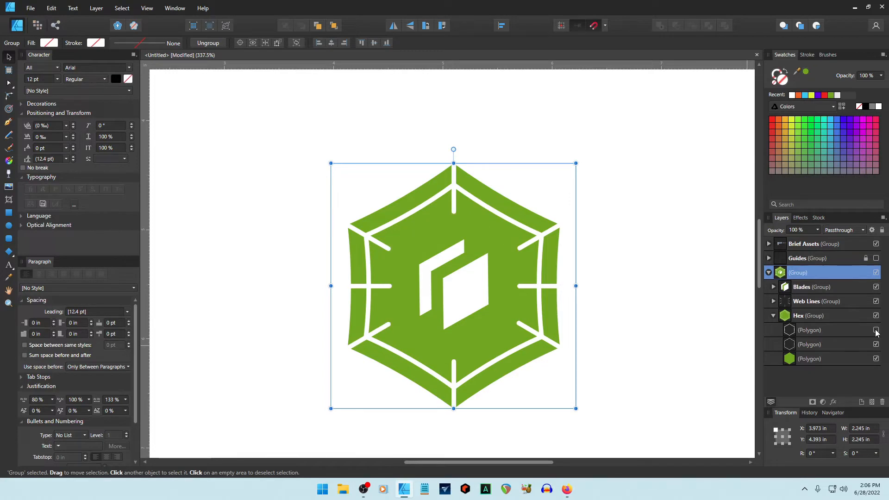
{"action": "left_click", "coordinate": [875, 330]}
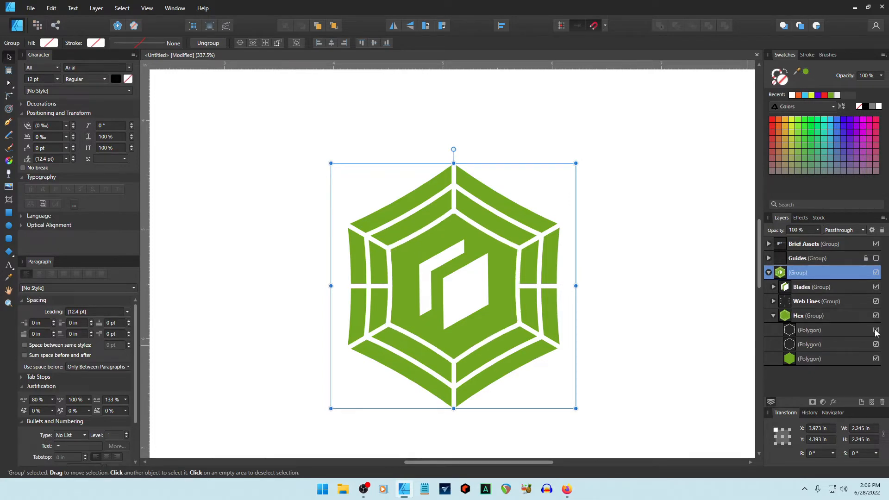
{"action": "left_click", "coordinate": [876, 330]}
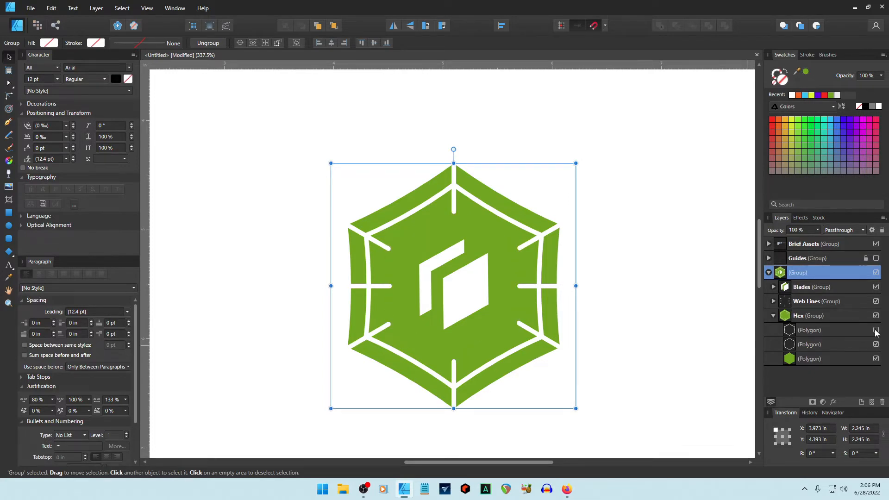
{"action": "left_click", "coordinate": [813, 331]}
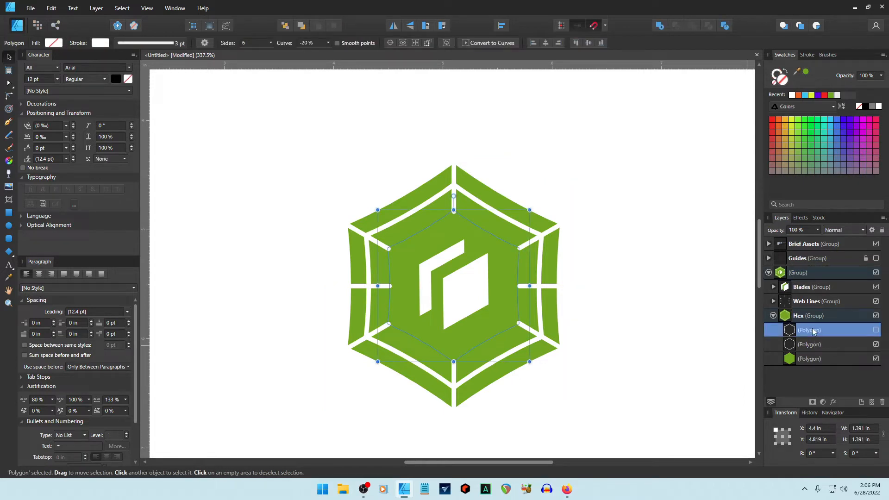
{"action": "key", "text": "Delete"}
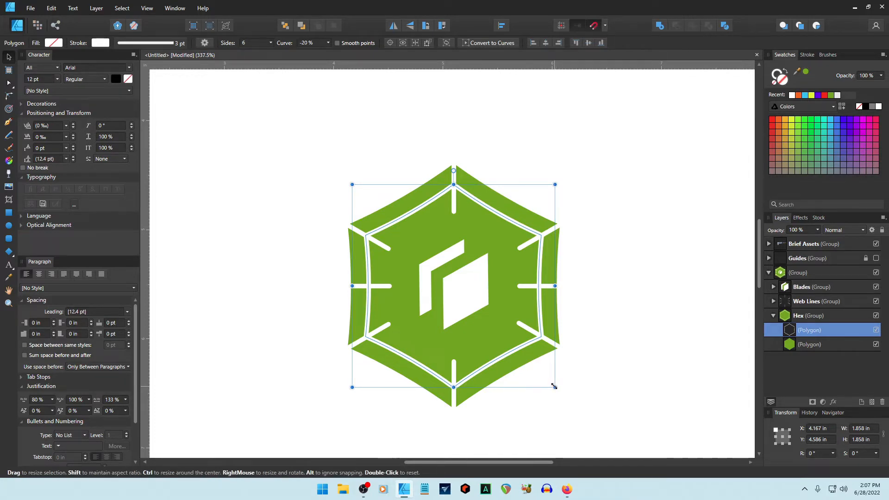
{"action": "left_click_drag", "start_coordinate": [554, 386], "coordinate": [544, 376]}
{"action": "left_click", "coordinate": [611, 382]}
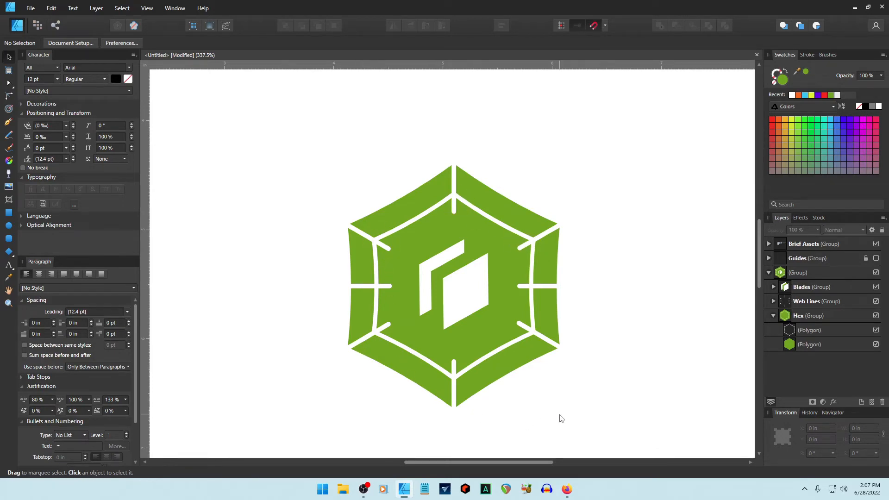
Resize the Blades group mark at the logo's centre to about 1.186 × 1.218 in.
{"action": "left_click", "coordinate": [463, 301]}
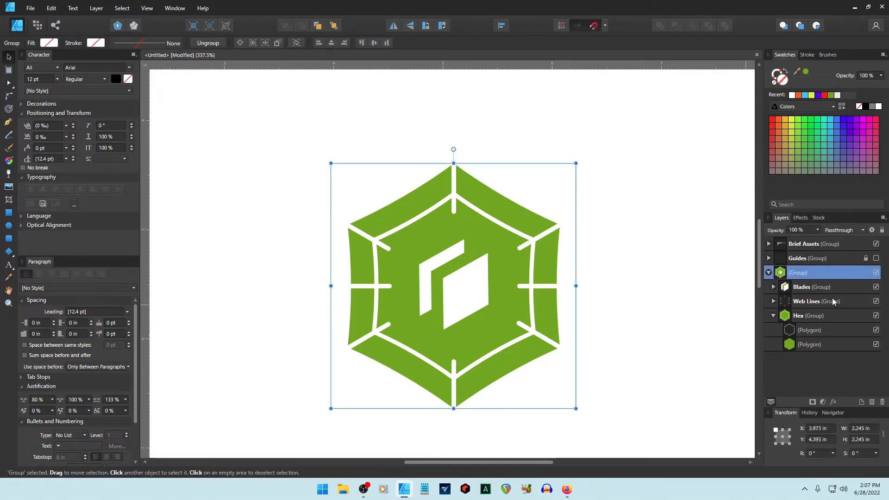
{"action": "left_click", "coordinate": [797, 288]}
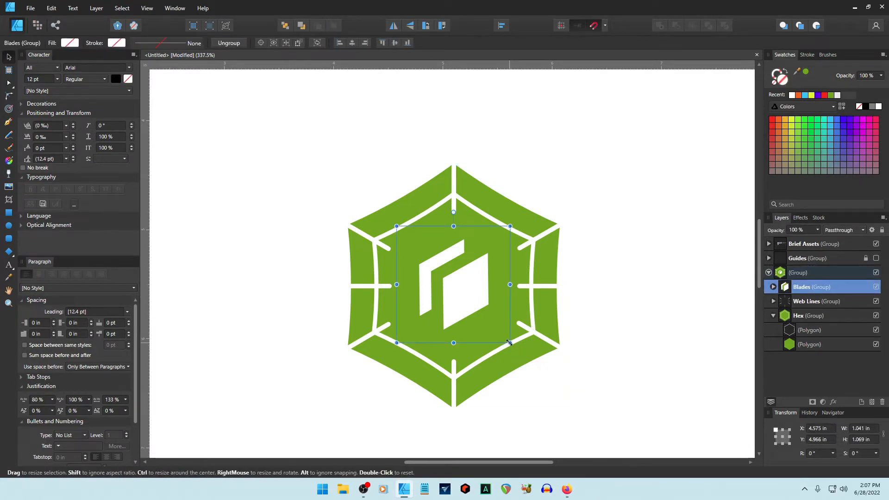
{"action": "mouse_move", "coordinate": [509, 342]}
{"action": "left_mouse_down"}
{"action": "mouse_move", "coordinate": [527, 361]}
{"action": "mouse_move", "coordinate": [545, 300]}
{"action": "mouse_move", "coordinate": [470, 329]}
{"action": "mouse_move", "coordinate": [515, 316]}
{"action": "mouse_move", "coordinate": [524, 344]}
{"action": "left_mouse_up"}
{"action": "left_click", "coordinate": [615, 358]}
{"action": "left_click", "coordinate": [462, 300]}
{"action": "key", "text": "ctrl+z"}
{"action": "left_click", "coordinate": [634, 362]}
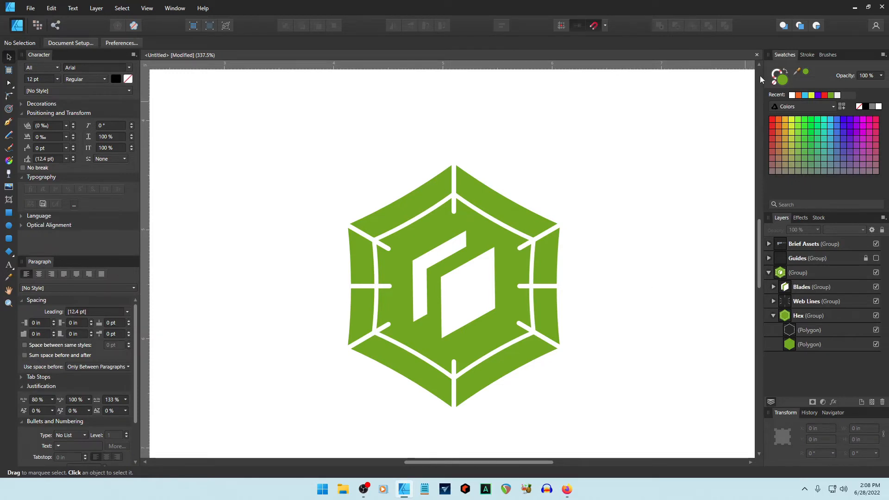
Lock the Hex group in Layers, then select the top vertical curve in Web Lines.
{"action": "left_click", "coordinate": [805, 55]}
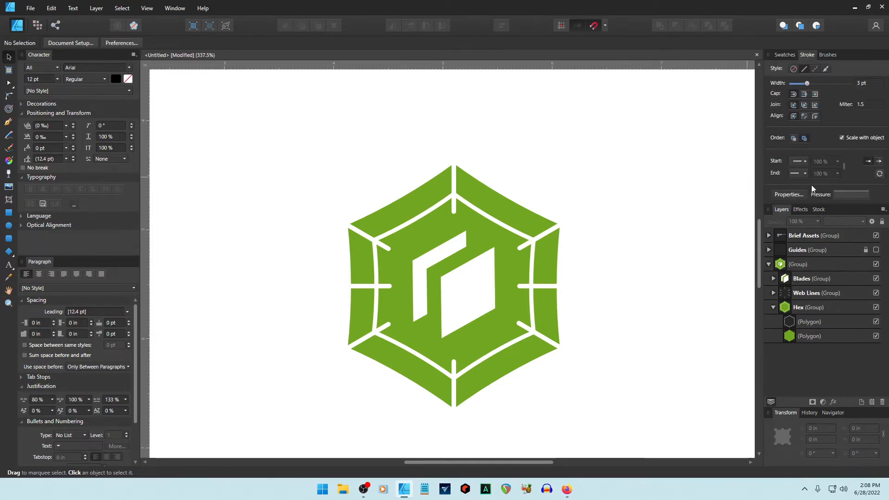
{"action": "left_click", "coordinate": [454, 209]}
{"action": "left_click", "coordinate": [708, 273]}
{"action": "left_click", "coordinate": [773, 293]}
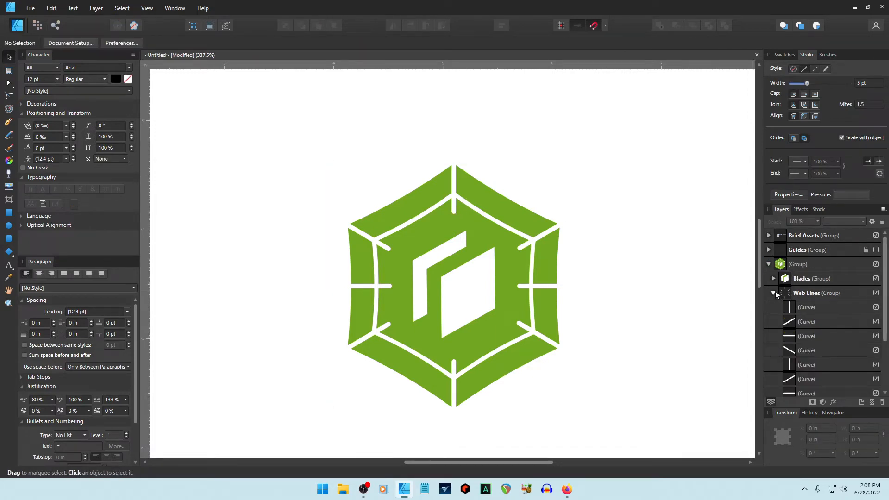
{"action": "left_click", "coordinate": [773, 292]}
{"action": "left_click", "coordinate": [807, 307]}
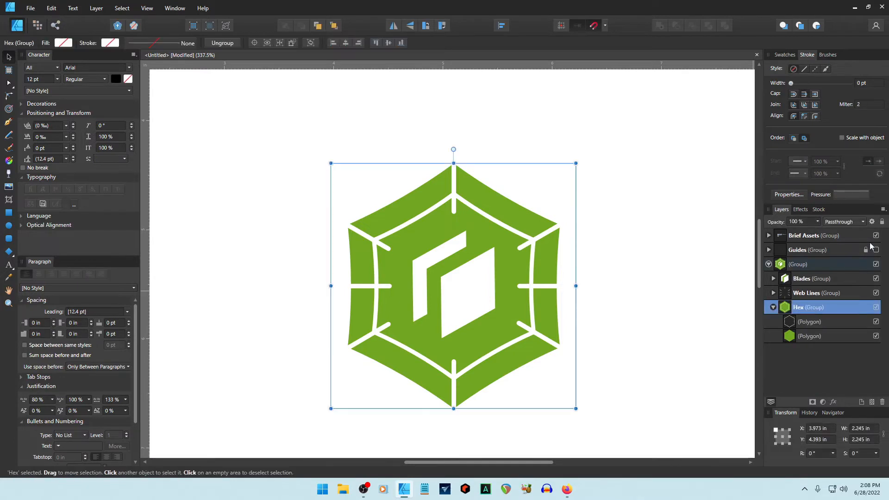
{"action": "left_click", "coordinate": [881, 223]}
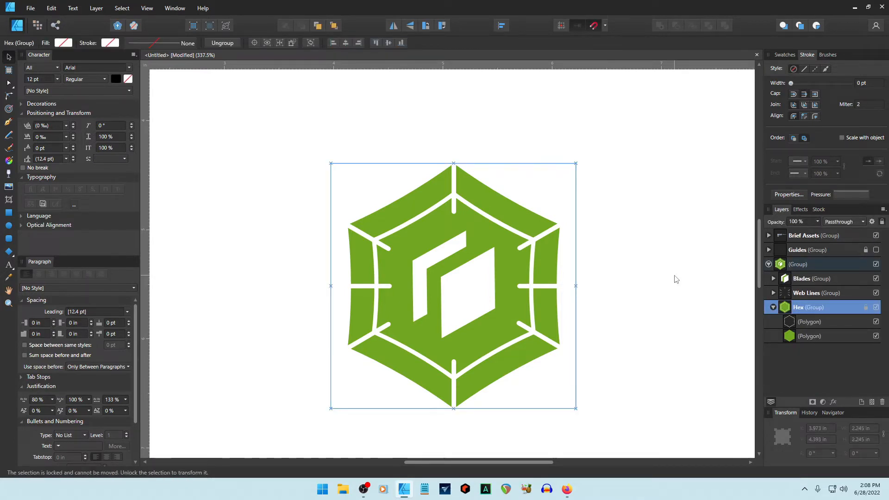
{"action": "left_click", "coordinate": [671, 279]}
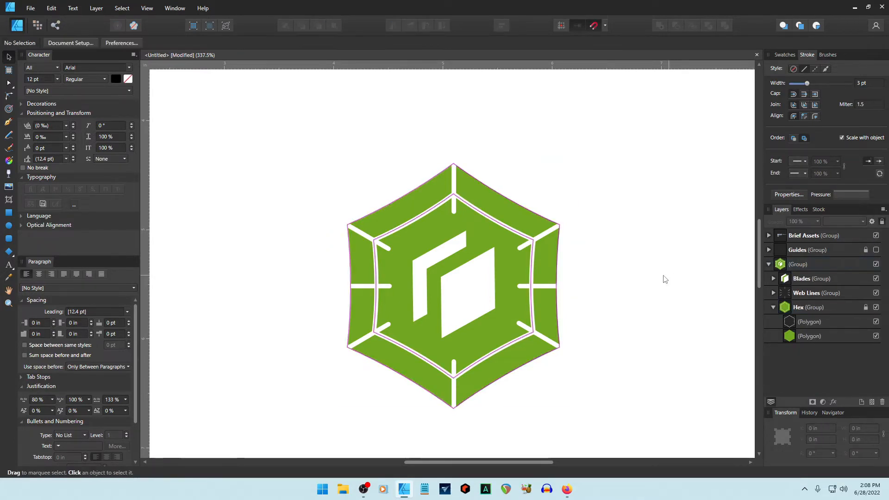
{"action": "left_click", "coordinate": [773, 292]}
{"action": "left_click", "coordinate": [801, 307]}
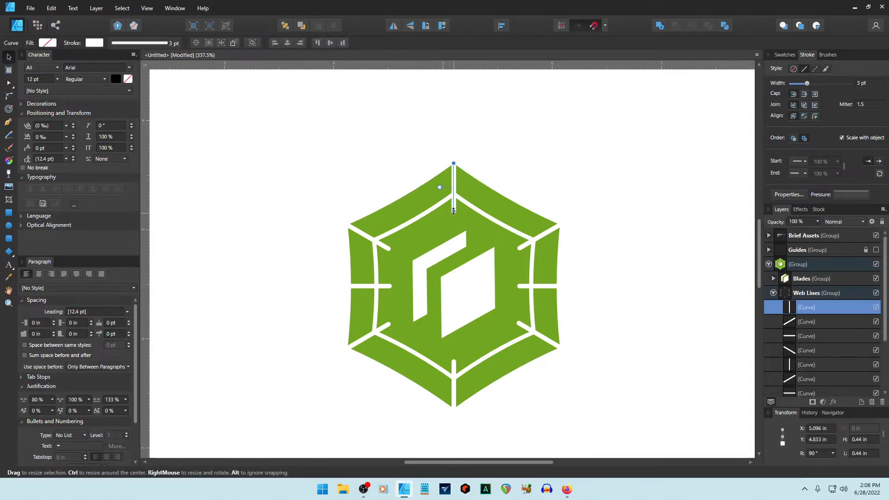
Shorten the top vertical web line to meet the ring and taper its pressure profile to a point.
{"action": "left_click_drag", "start_coordinate": [453, 211], "coordinate": [453, 193]}
{"action": "left_click", "coordinate": [574, 185]}
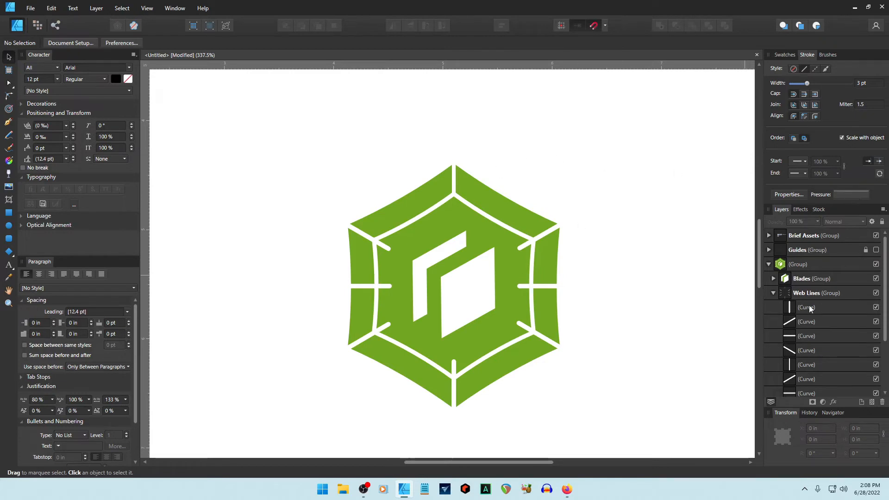
{"action": "left_click", "coordinate": [796, 308]}
{"action": "left_click", "coordinate": [850, 194]}
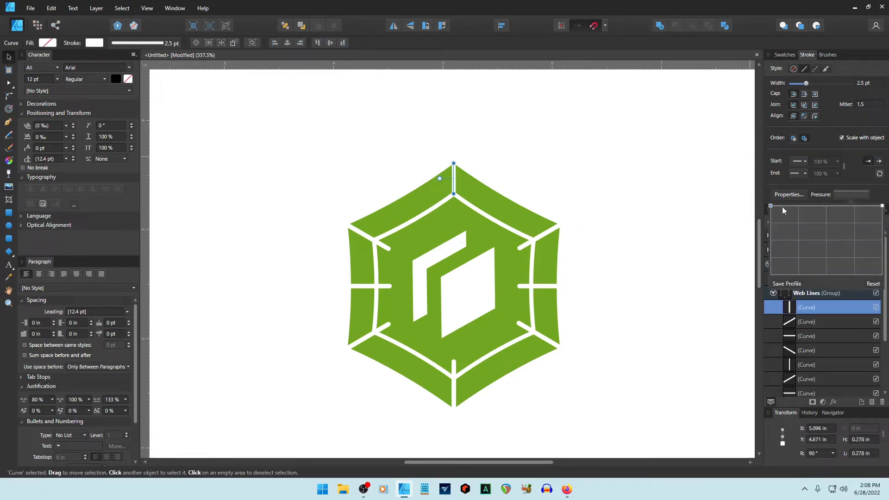
{"action": "scroll", "coordinate": [498, 210], "scroll_direction": "up", "scroll_amount": 5}
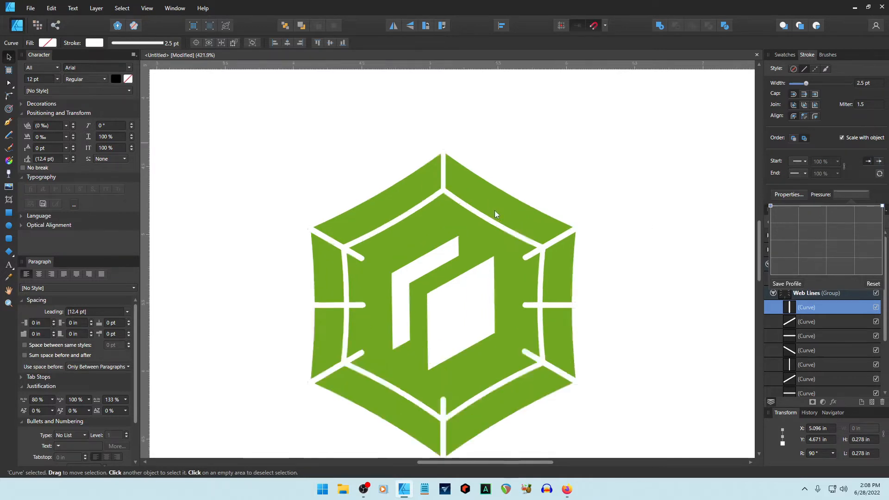
{"action": "left_click_drag", "start_coordinate": [395, 209], "coordinate": [470, 280]}
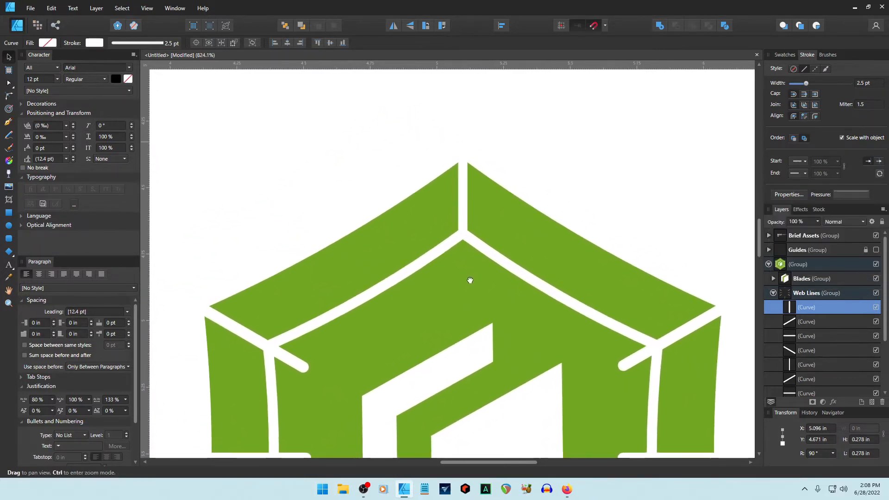
{"action": "left_click", "coordinate": [854, 195]}
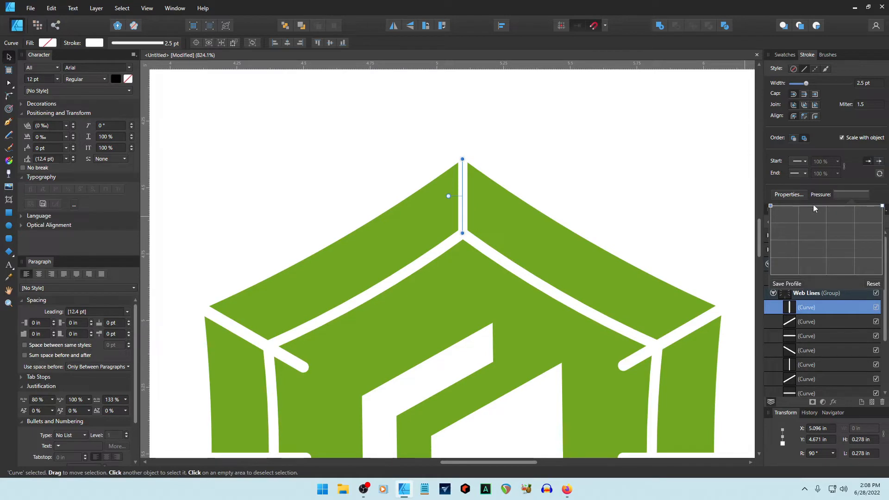
{"action": "left_click_drag", "start_coordinate": [773, 209], "coordinate": [770, 327]}
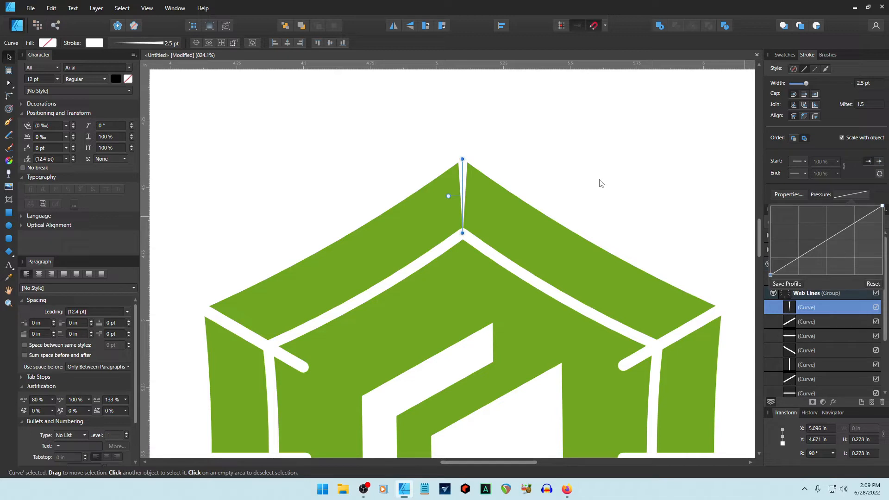
{"action": "left_click_drag", "start_coordinate": [771, 274], "coordinate": [758, 176]}
{"action": "left_click_drag", "start_coordinate": [881, 206], "coordinate": [882, 206]}
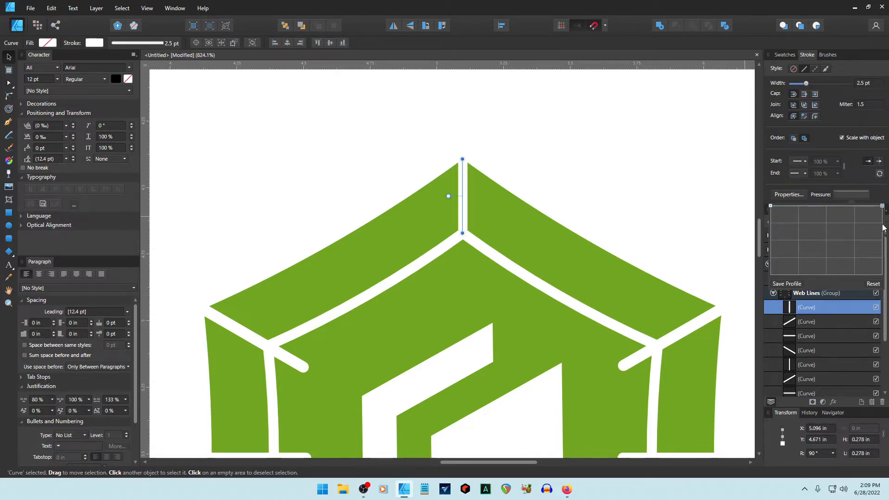
{"action": "left_click_drag", "start_coordinate": [881, 210], "coordinate": [883, 287]}
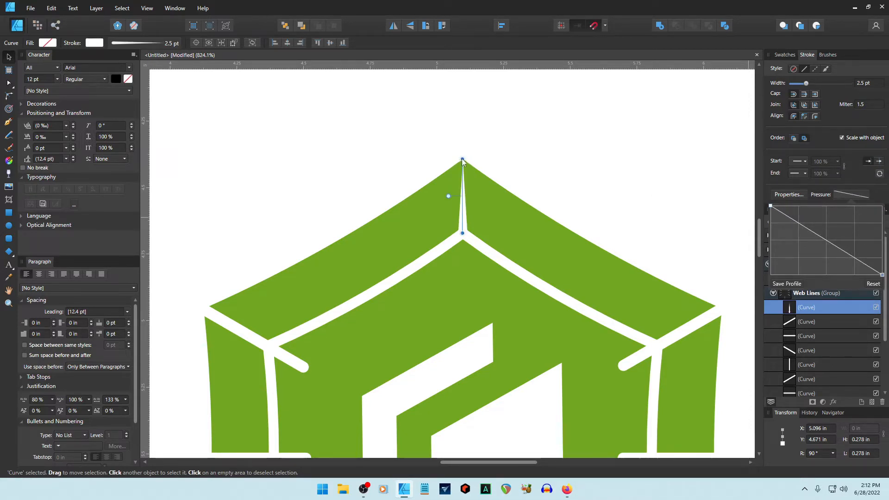
{"action": "left_click", "coordinate": [493, 165]}
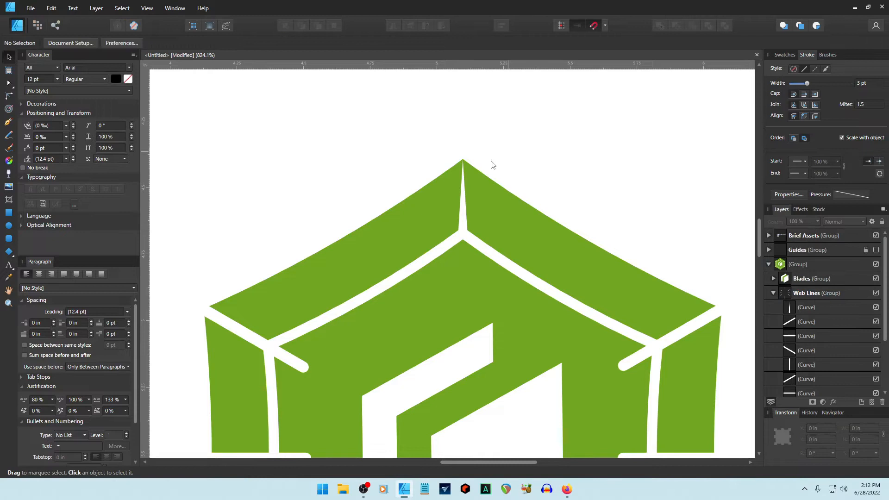
{"action": "left_click", "coordinate": [464, 204]}
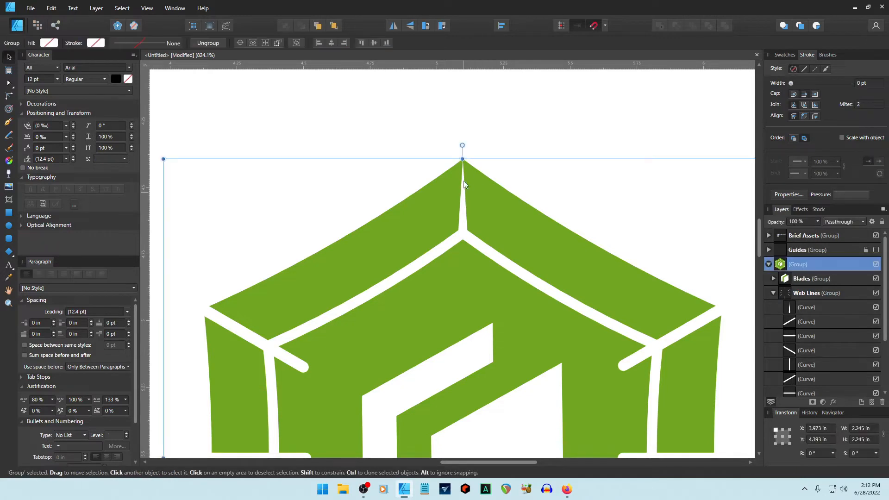
{"action": "left_click", "coordinate": [9, 83]}
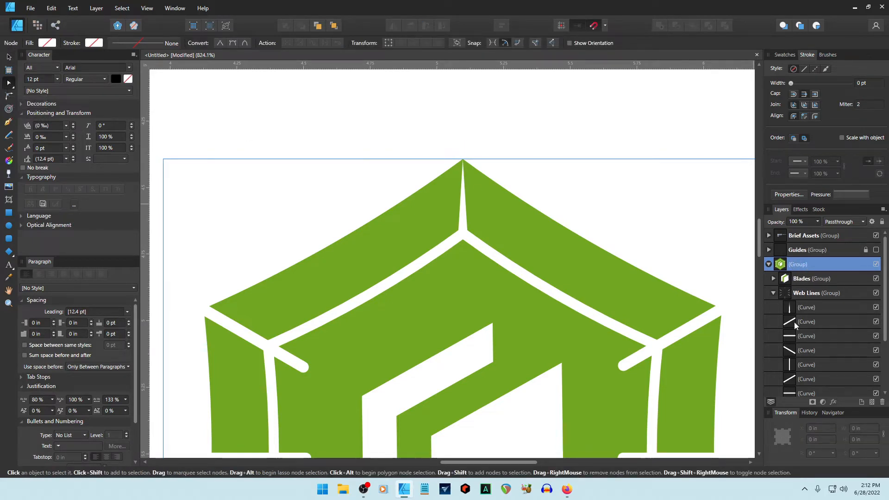
{"action": "left_click", "coordinate": [792, 306]}
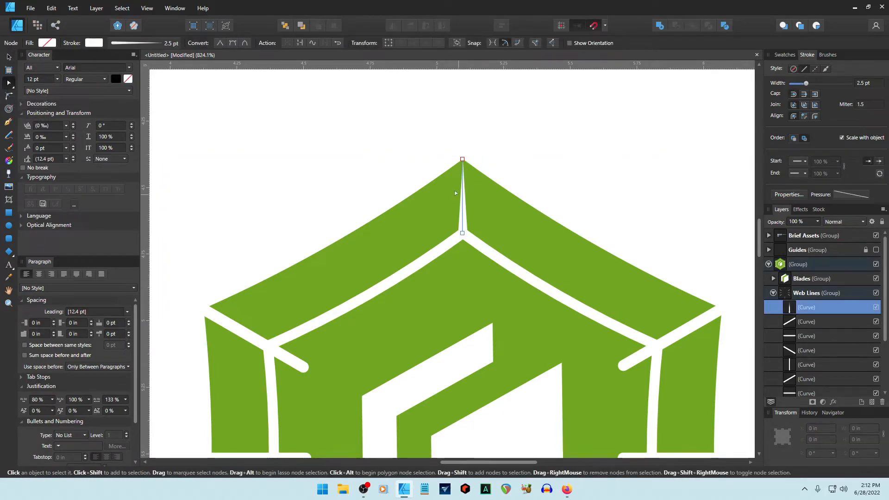
{"action": "left_click", "coordinate": [463, 160]}
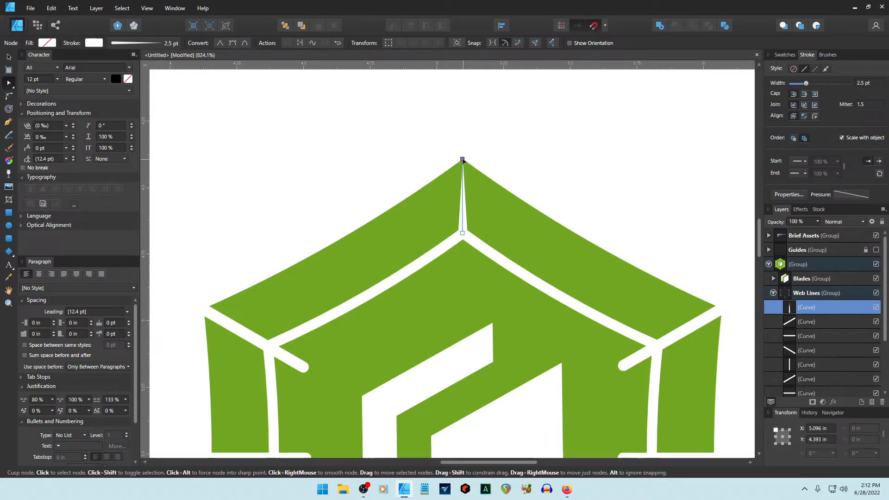
{"action": "key", "text": "Up"}
{"action": "key", "text": "Up"}
{"action": "key", "text": "Up"}
{"action": "key", "text": "Up"}
{"action": "key", "text": "Up"}
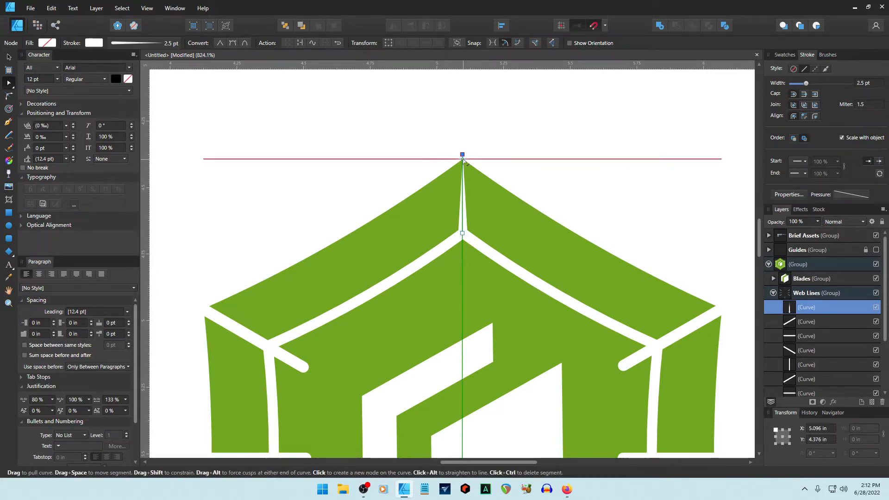
{"action": "left_click", "coordinate": [531, 99]}
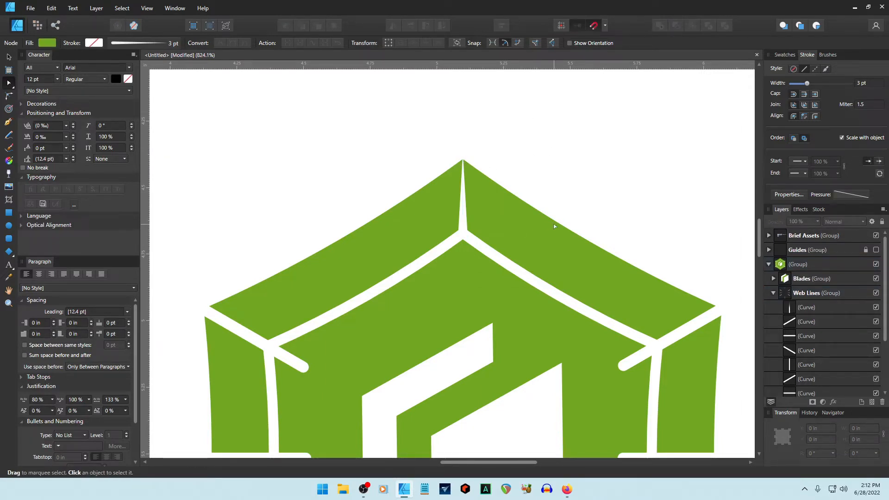
Run the upper-right web line from the border junction to the hexagon corner, tapering to a point.
{"action": "left_click", "coordinate": [790, 322]}
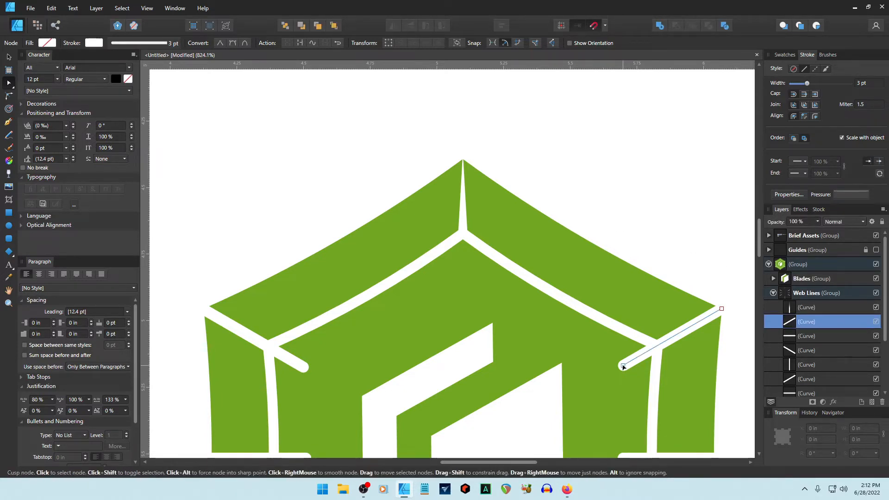
{"action": "left_click", "coordinate": [623, 366]}
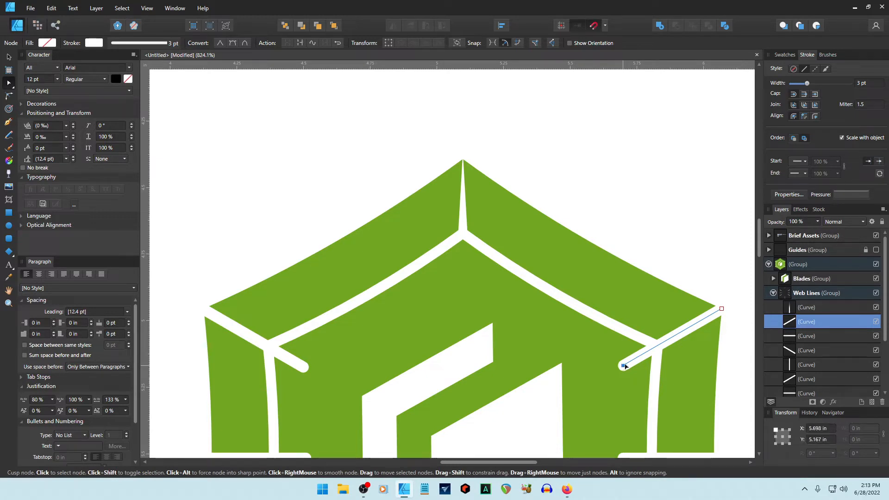
{"action": "left_click_drag", "start_coordinate": [623, 366], "coordinate": [657, 346]}
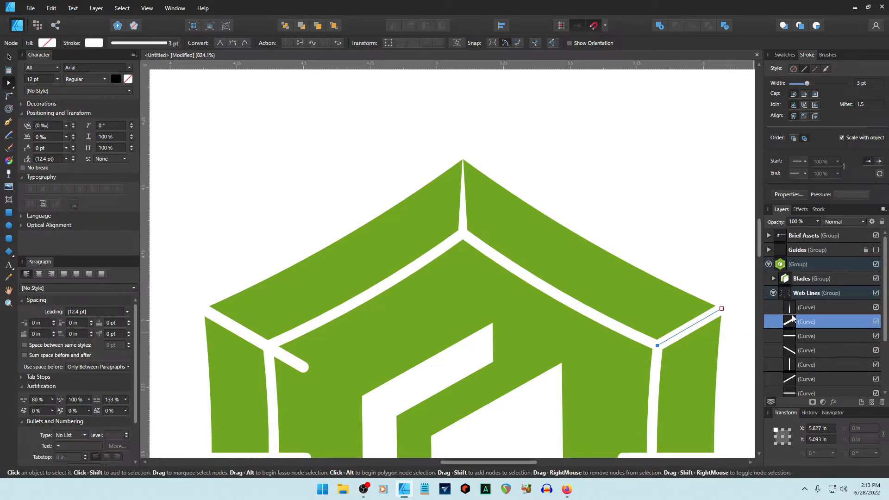
{"action": "left_click", "coordinate": [846, 194]}
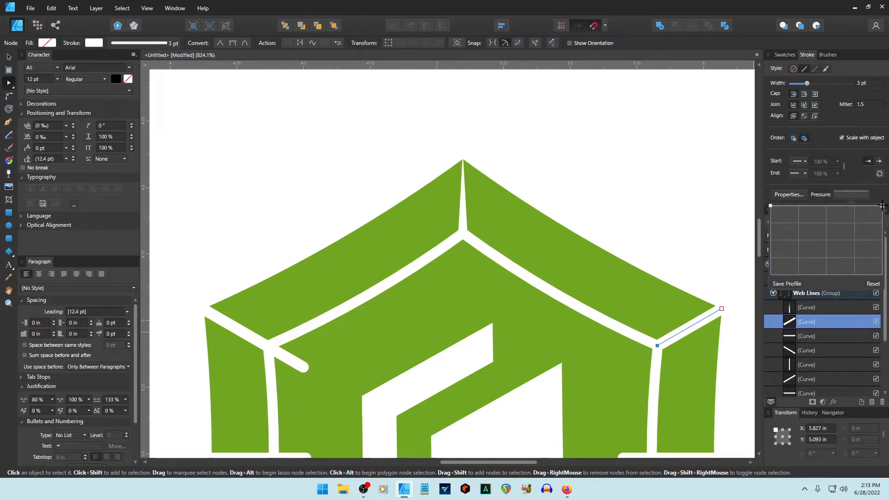
{"action": "left_click_drag", "start_coordinate": [881, 205], "coordinate": [875, 299]}
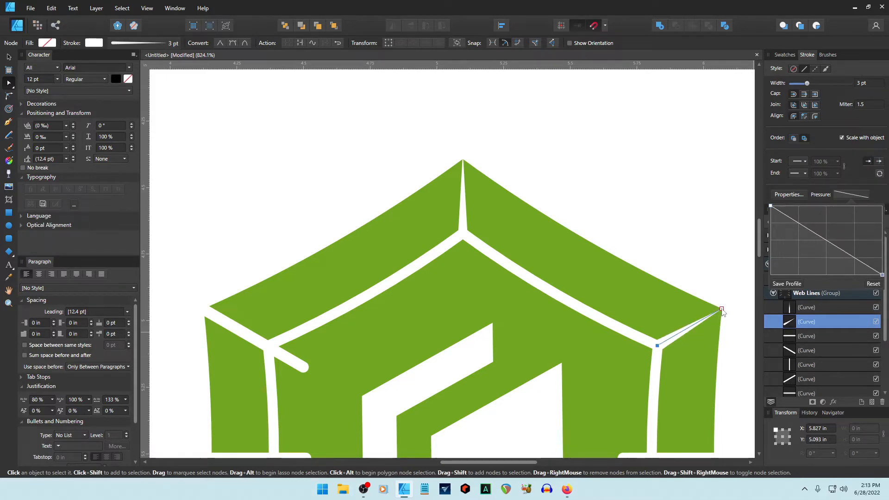
{"action": "left_click_drag", "start_coordinate": [725, 312], "coordinate": [728, 306]}
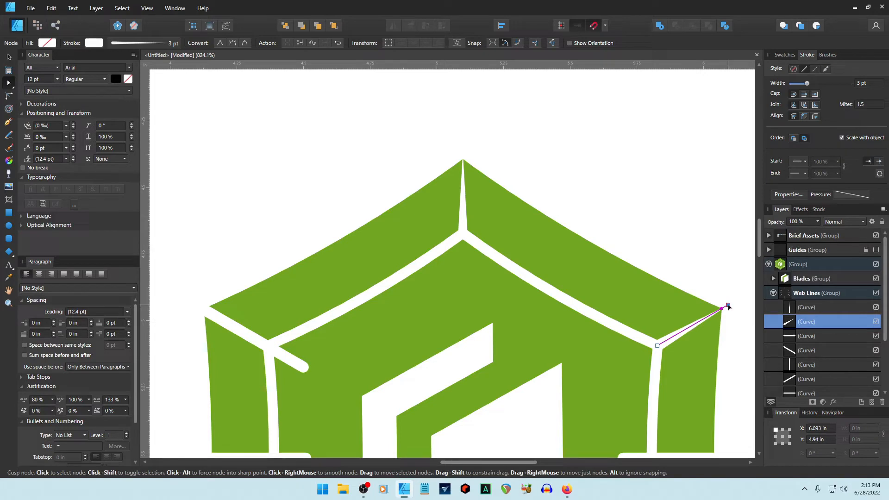
{"action": "left_click", "coordinate": [700, 276]}
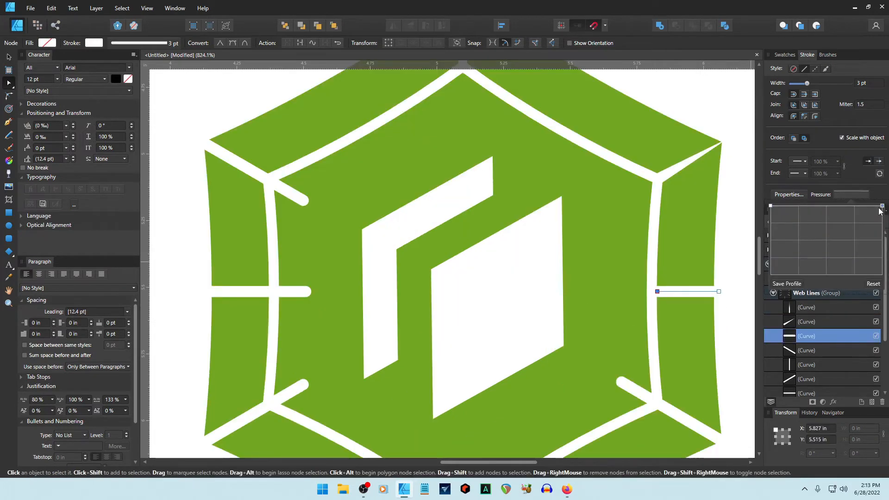
Replace the right horizontal web line with a new Pen line spanning the border band.
{"action": "left_click_drag", "start_coordinate": [881, 206], "coordinate": [875, 291]}
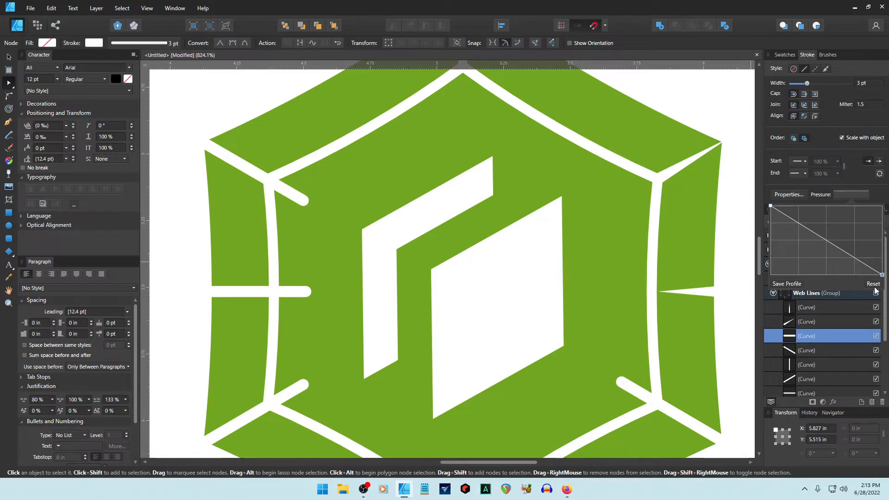
{"action": "key", "text": "Delete"}
{"action": "key", "text": "p"}
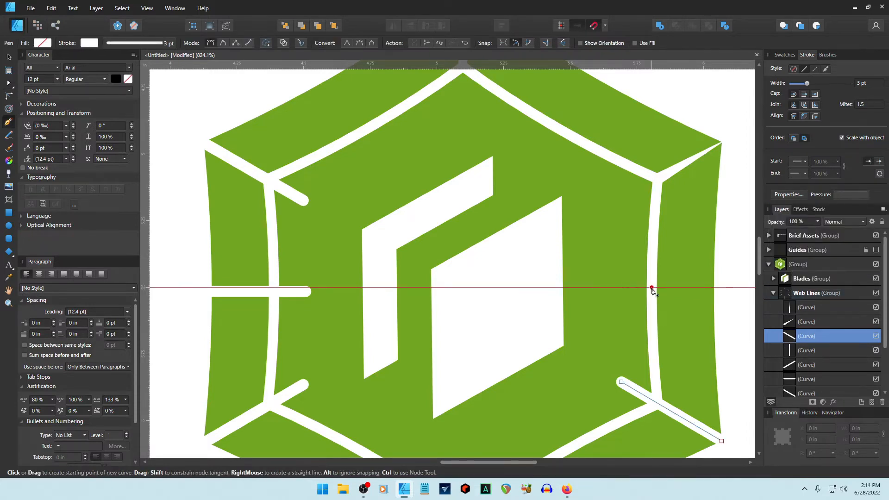
{"action": "left_click", "coordinate": [651, 288]}
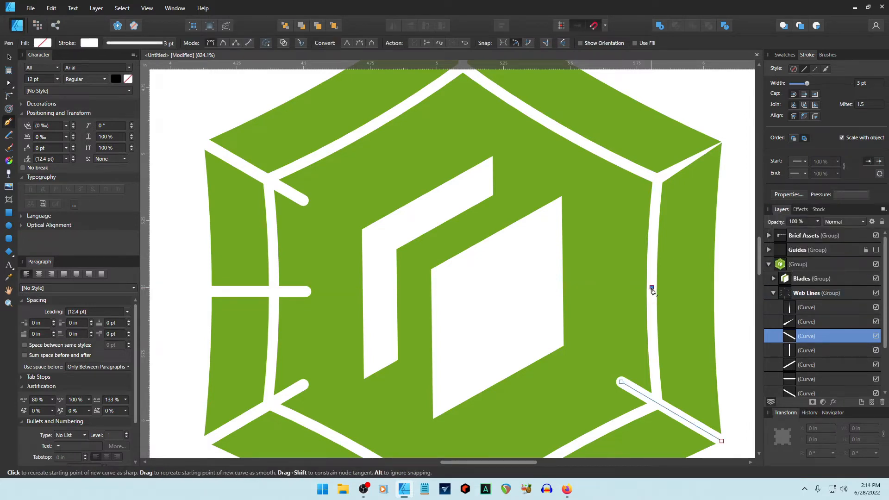
{"action": "left_click", "coordinate": [713, 287]}
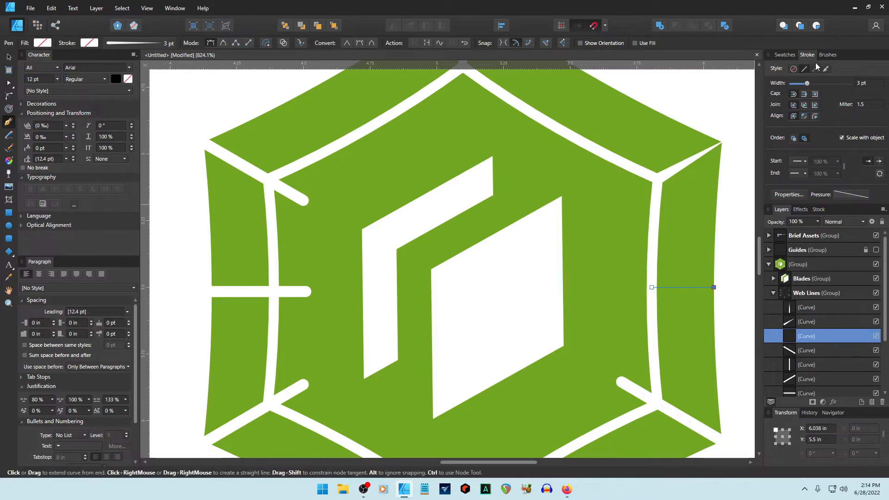
Give the new horizontal line a white stroke.
{"action": "left_click", "coordinate": [790, 54]}
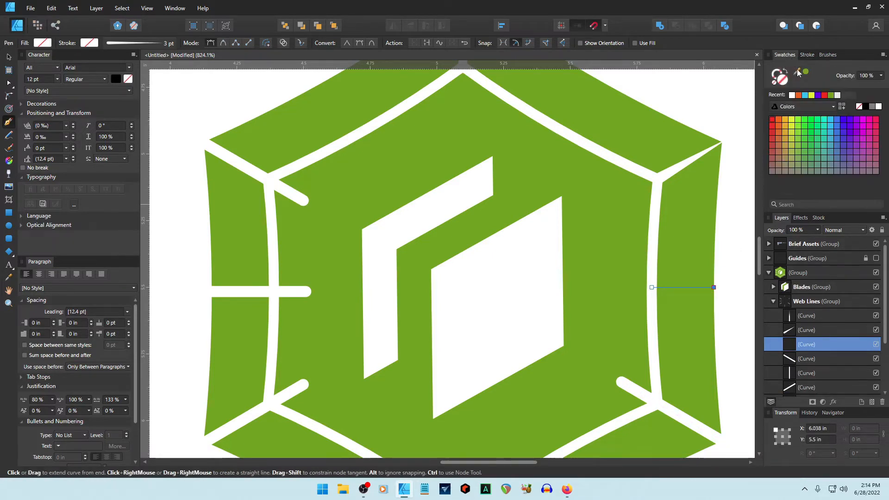
{"action": "left_click", "coordinate": [791, 95]}
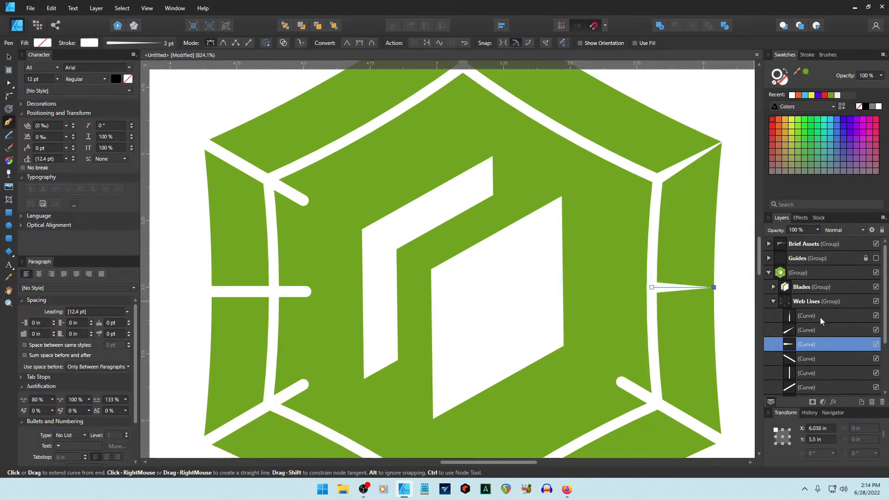
{"action": "left_click", "coordinate": [809, 55]}
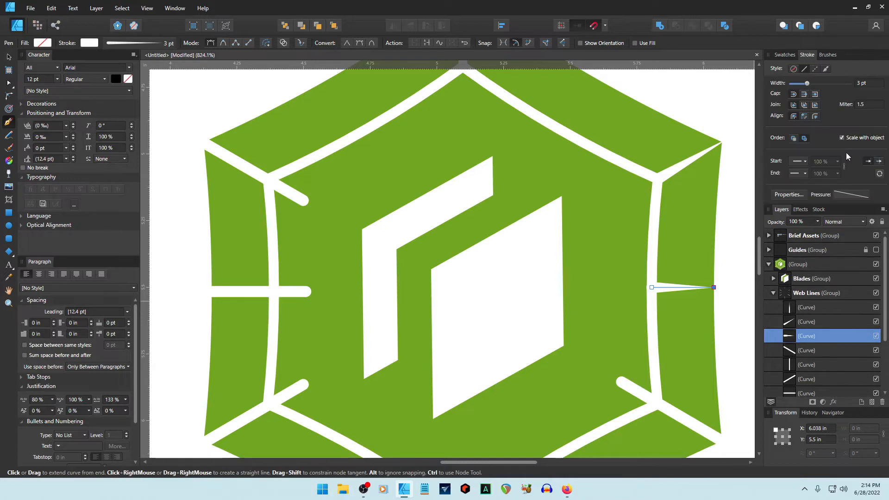
Taper the upper-left web line to a point and stretch its outer tip onto the hexagon's corner.
{"action": "left_click", "coordinate": [9, 58]}
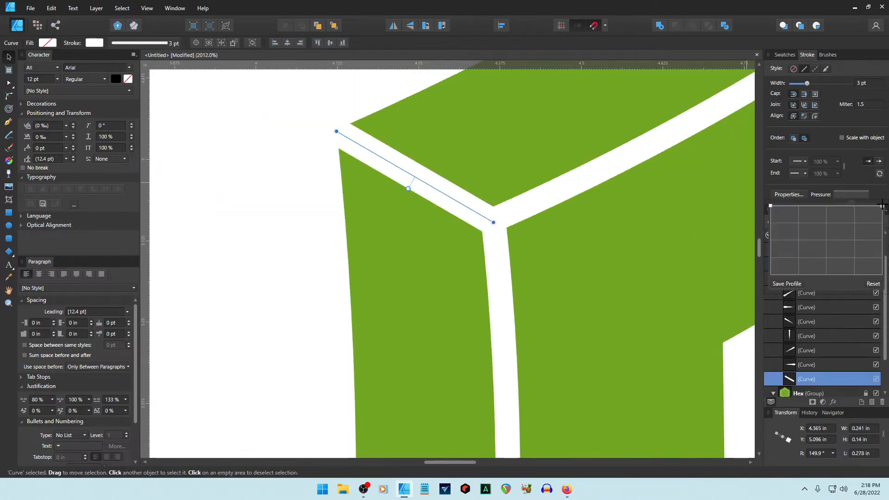
{"action": "left_click_drag", "start_coordinate": [881, 206], "coordinate": [876, 293]}
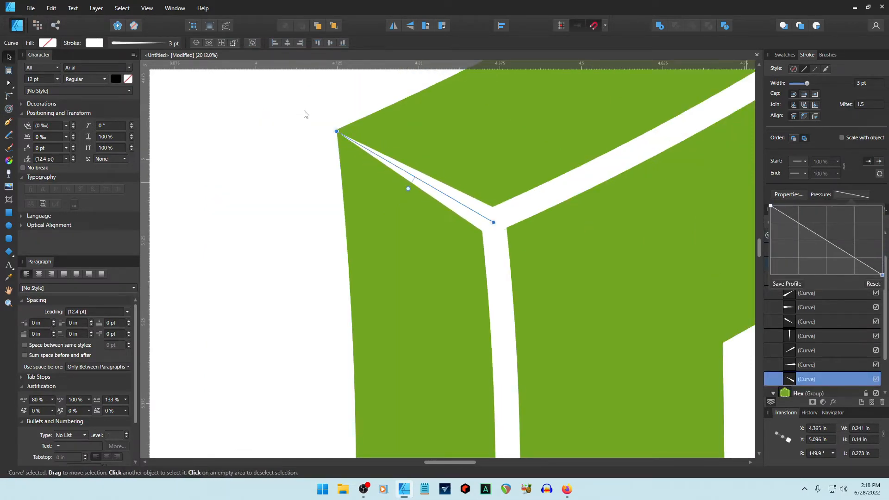
{"action": "scroll", "coordinate": [330, 138], "scroll_direction": "up", "scroll_amount": 5}
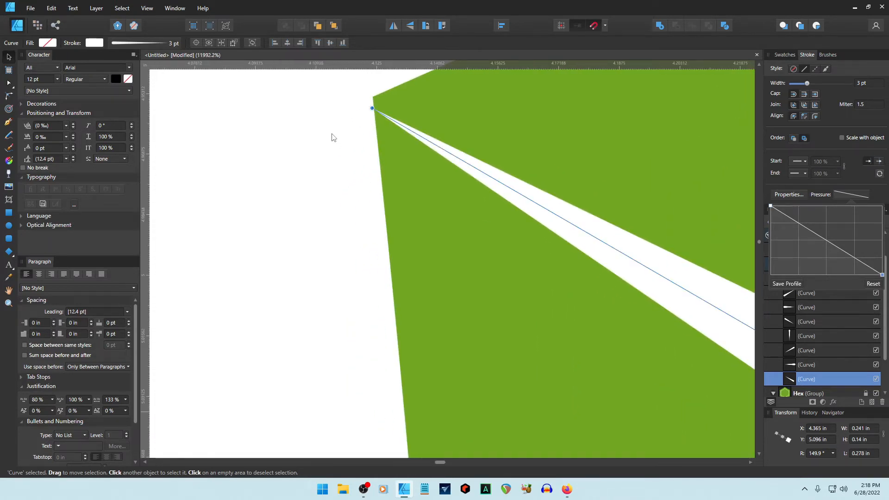
{"action": "mouse_move", "coordinate": [373, 107]}
{"action": "left_mouse_down"}
{"action": "mouse_move", "coordinate": [338, 85]}
{"action": "mouse_move", "coordinate": [345, 83]}
{"action": "left_mouse_up"}
{"action": "key", "text": "a"}
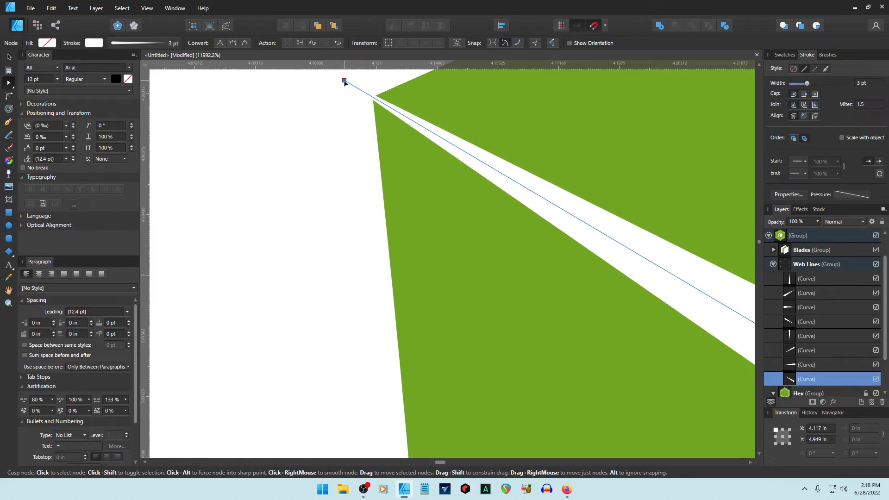
{"action": "left_click", "coordinate": [342, 121]}
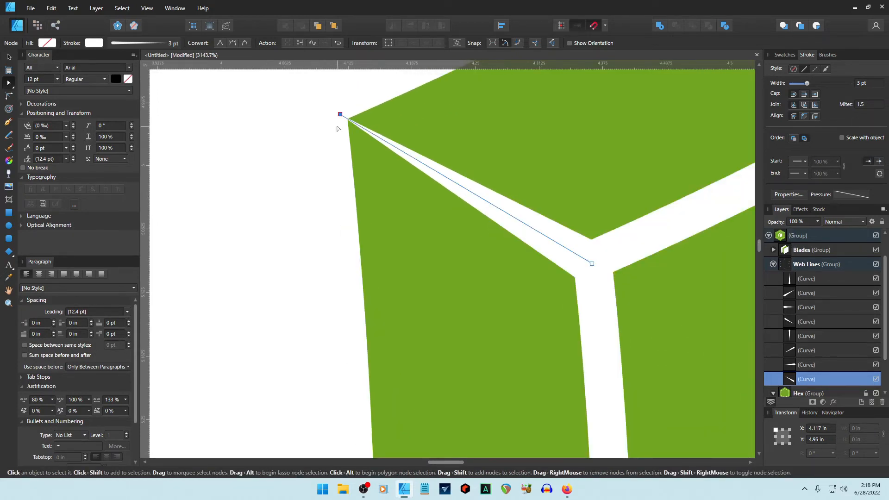
{"action": "scroll", "coordinate": [351, 130], "scroll_direction": "down", "scroll_amount": 2}
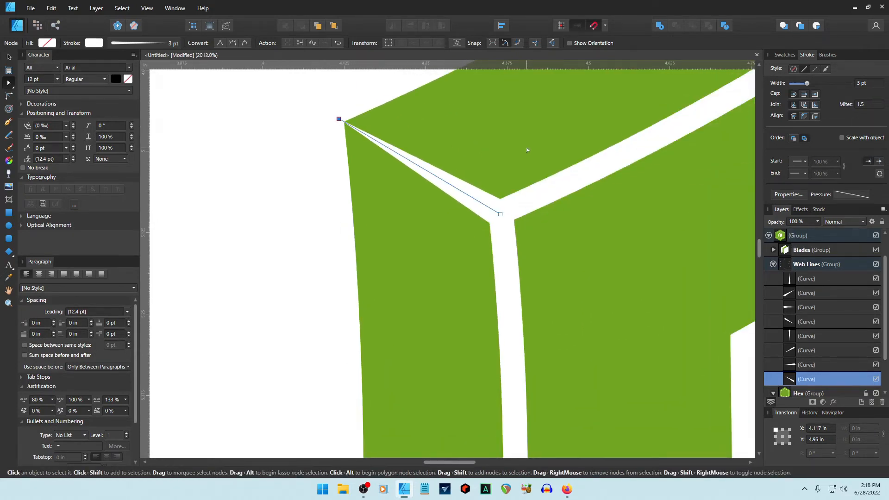
{"action": "key", "text": "space"}
{"action": "left_click_drag", "start_coordinate": [526, 147], "coordinate": [460, 178]}
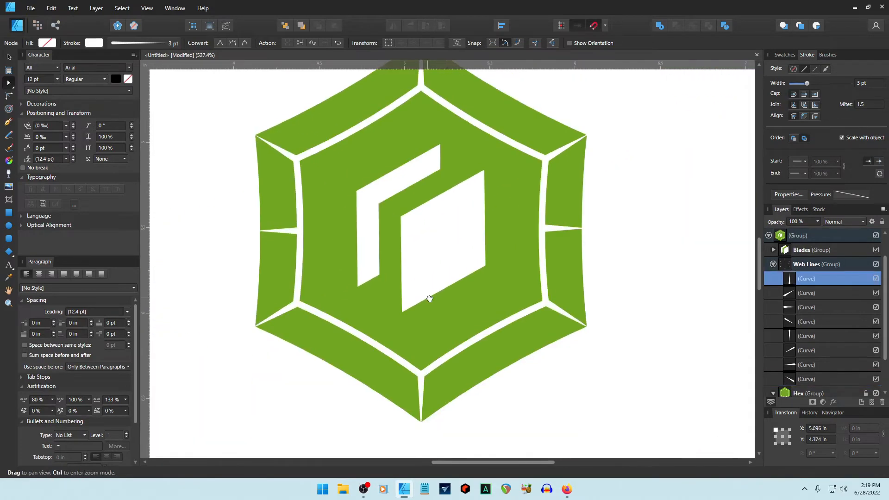
{"action": "left_click_drag", "start_coordinate": [428, 298], "coordinate": [438, 307]}
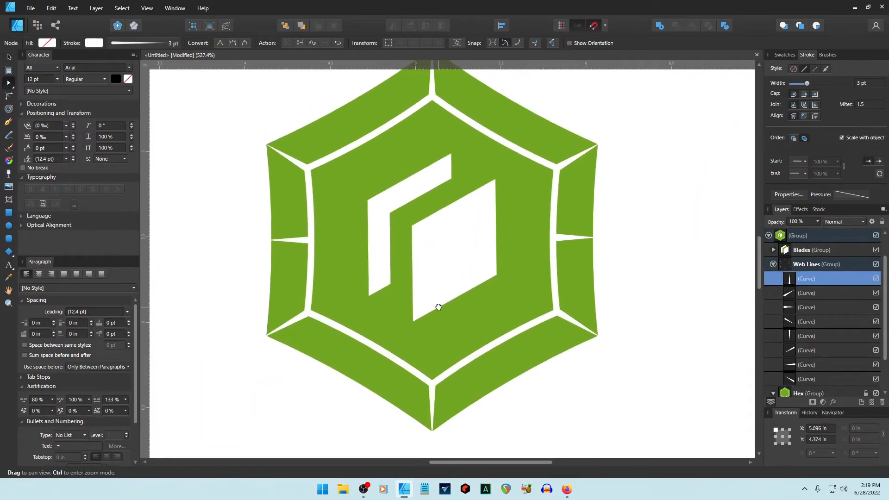
{"action": "key", "text": "space"}
{"action": "left_click_drag", "start_coordinate": [448, 263], "coordinate": [445, 280]}
{"action": "scroll", "coordinate": [442, 280], "scroll_direction": "down", "scroll_amount": 2}
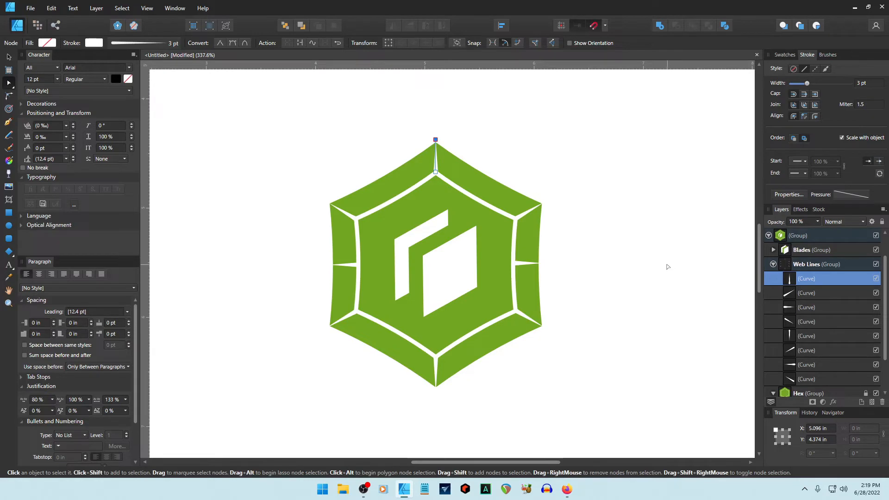
{"action": "scroll", "coordinate": [655, 264], "scroll_direction": "down", "scroll_amount": 2}
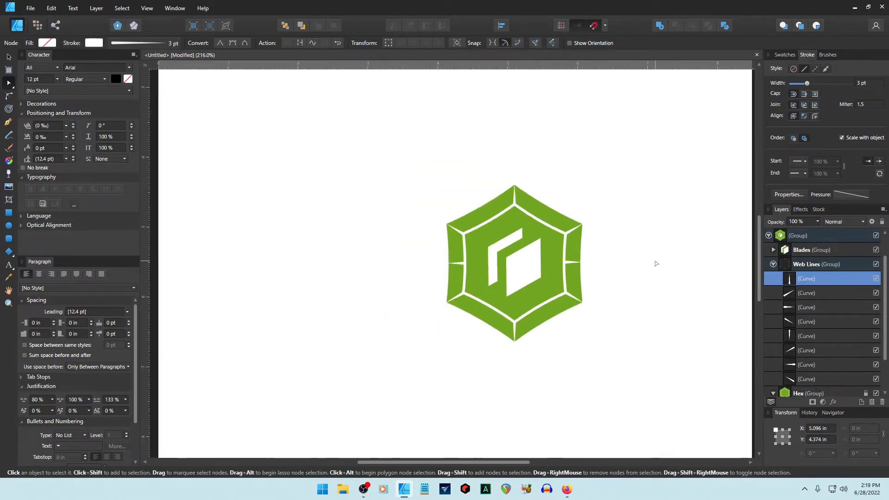
{"action": "scroll", "coordinate": [655, 263], "scroll_direction": "down", "scroll_amount": 6}
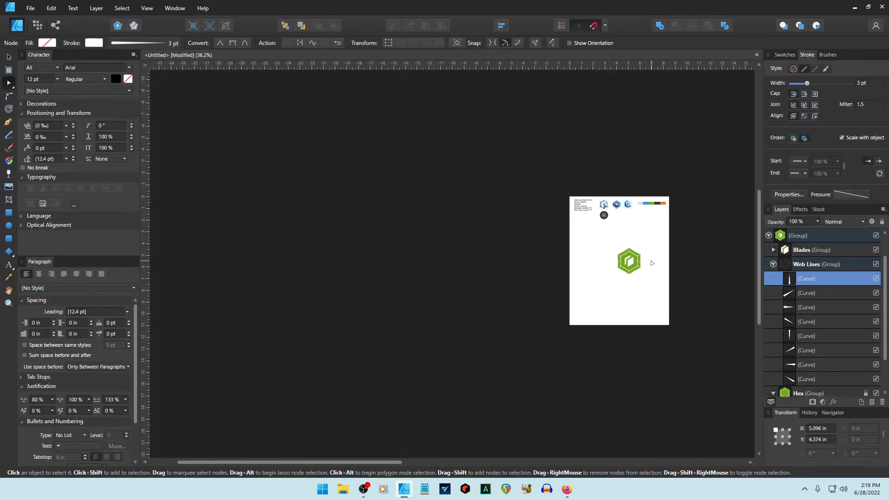
{"action": "scroll", "coordinate": [651, 263], "scroll_direction": "down", "scroll_amount": 1}
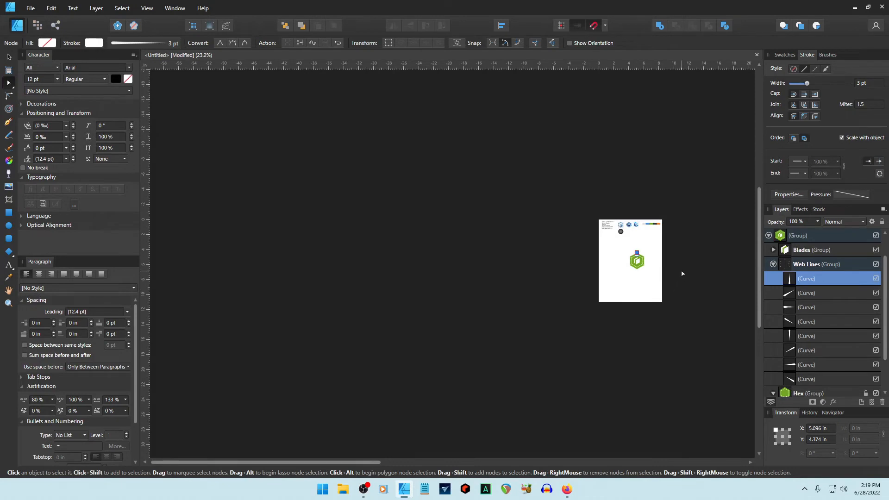
{"action": "left_click", "coordinate": [694, 278]}
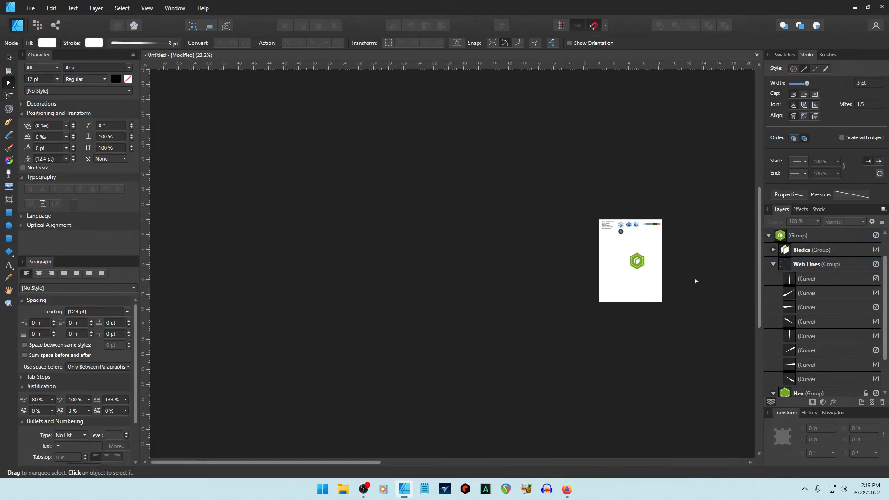
{"action": "scroll", "coordinate": [693, 280], "scroll_direction": "up", "scroll_amount": 1}
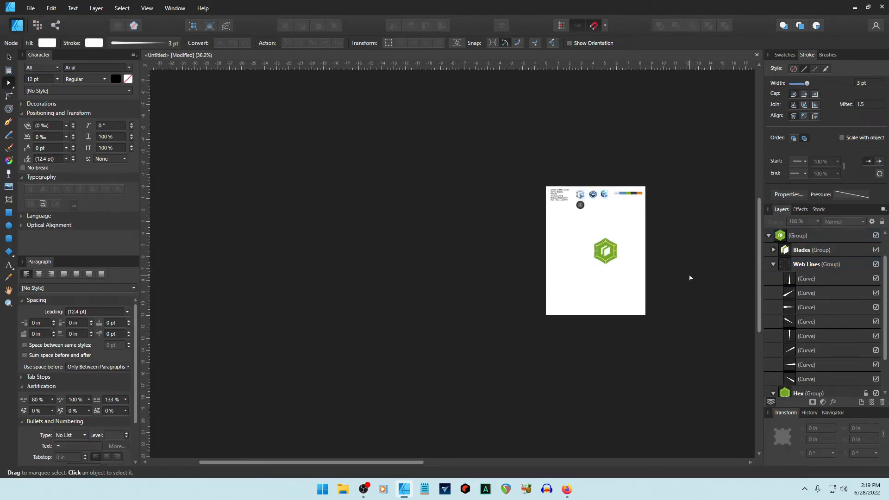
{"action": "scroll", "coordinate": [689, 278], "scroll_direction": "up", "scroll_amount": 1}
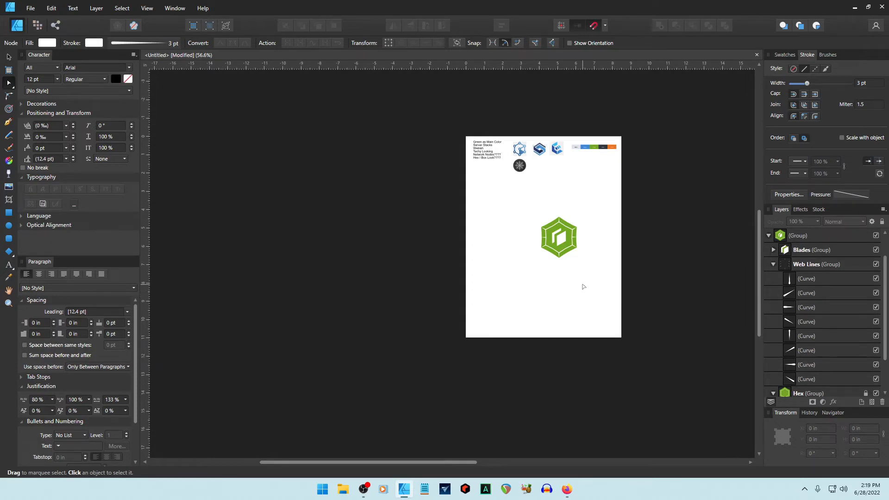
{"action": "scroll", "coordinate": [583, 284], "scroll_direction": "up", "scroll_amount": 4}
{"action": "scroll", "coordinate": [562, 282], "scroll_direction": "up", "scroll_amount": 3}
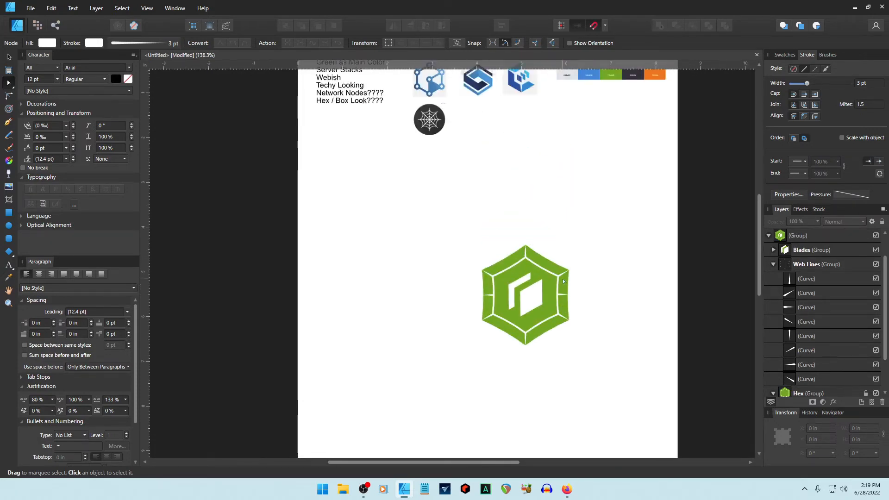
{"action": "scroll", "coordinate": [562, 288], "scroll_direction": "up", "scroll_amount": 4}
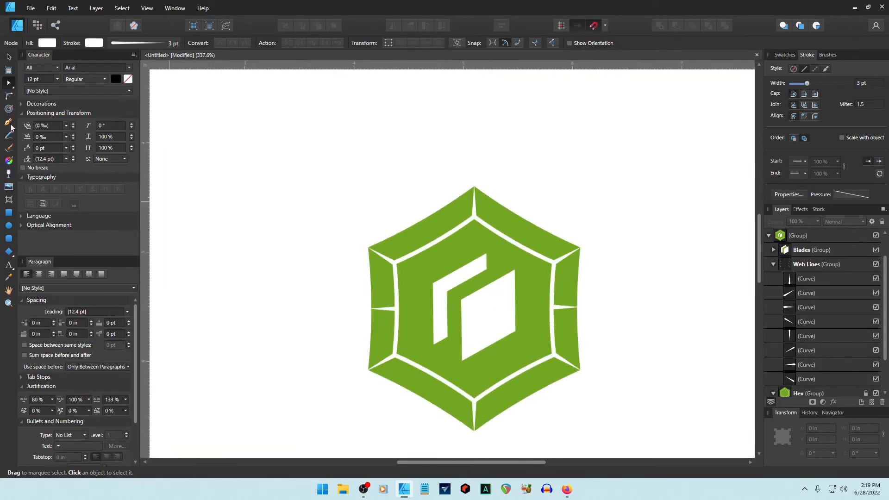
Shrink the inner hexagon outline polygon in the Hex group to about 1.544 × 1.544 in.
{"action": "left_click", "coordinate": [8, 226]}
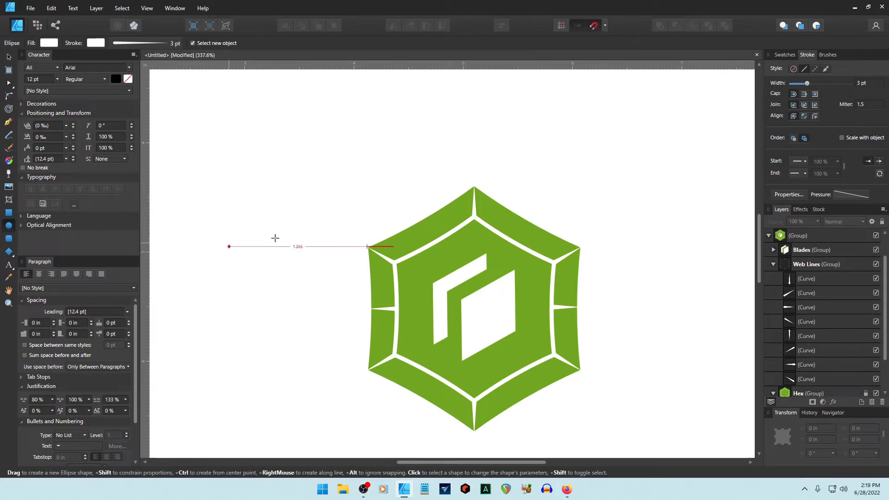
{"action": "left_click", "coordinate": [772, 265]}
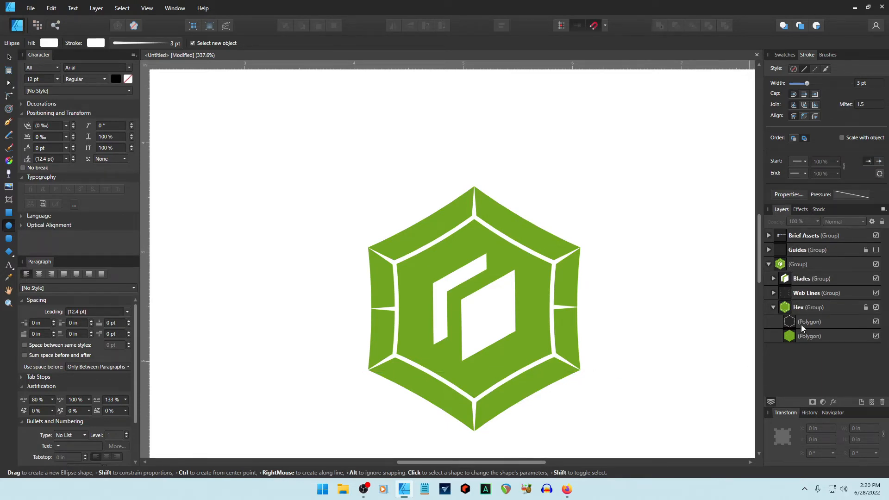
{"action": "left_click", "coordinate": [789, 322]}
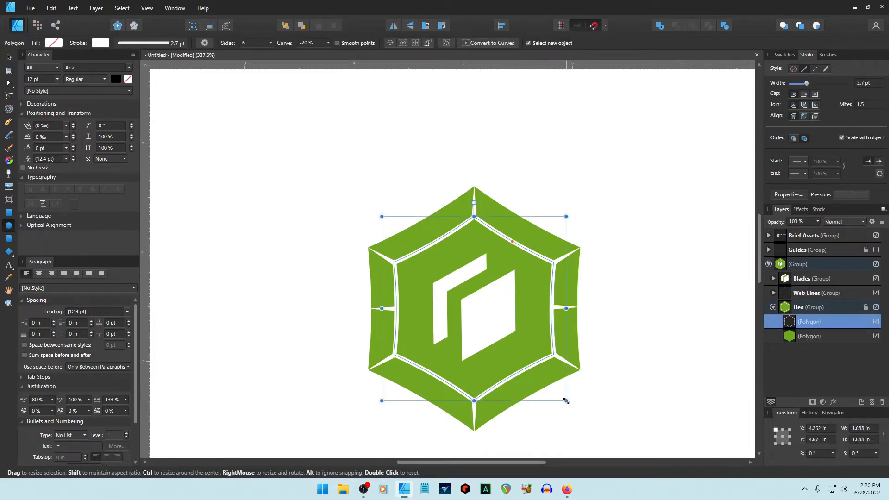
{"action": "left_click_drag", "start_coordinate": [566, 400], "coordinate": [560, 391]}
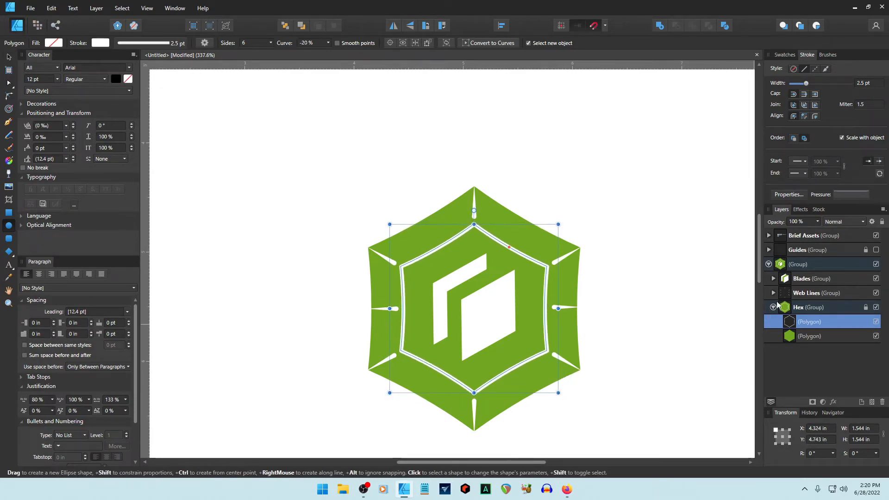
{"action": "left_click", "coordinate": [773, 293]}
Extend the top vertical web line down to the inner hexagon's top vertex.
{"action": "left_click", "coordinate": [804, 306]}
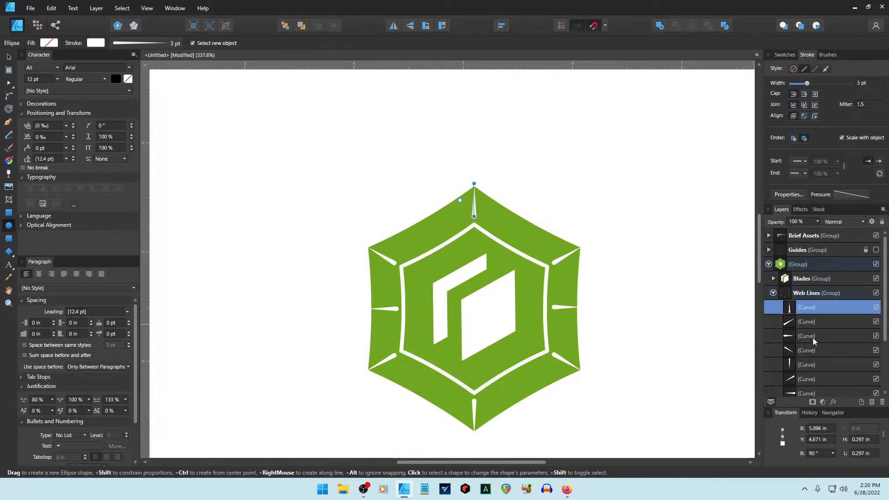
{"action": "scroll", "coordinate": [811, 338], "scroll_direction": "down", "scroll_amount": 3}
{"action": "left_click", "coordinate": [807, 335], "text": "shift"}
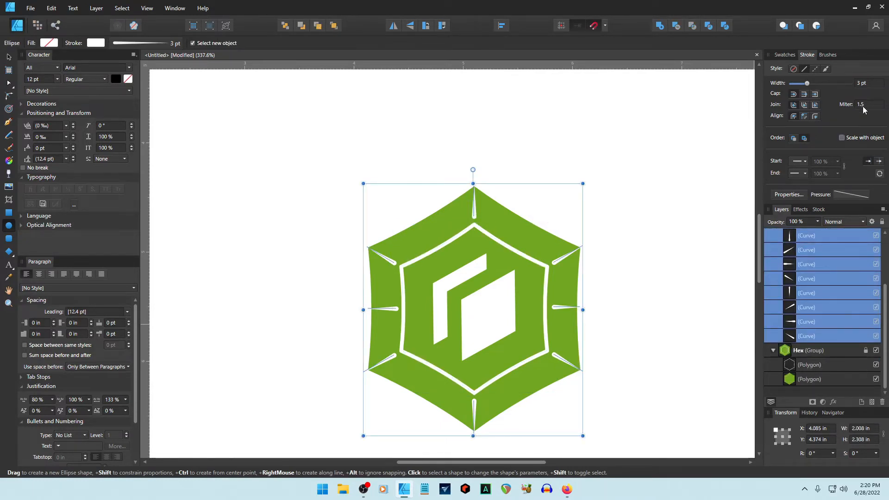
{"action": "left_click", "coordinate": [655, 321]}
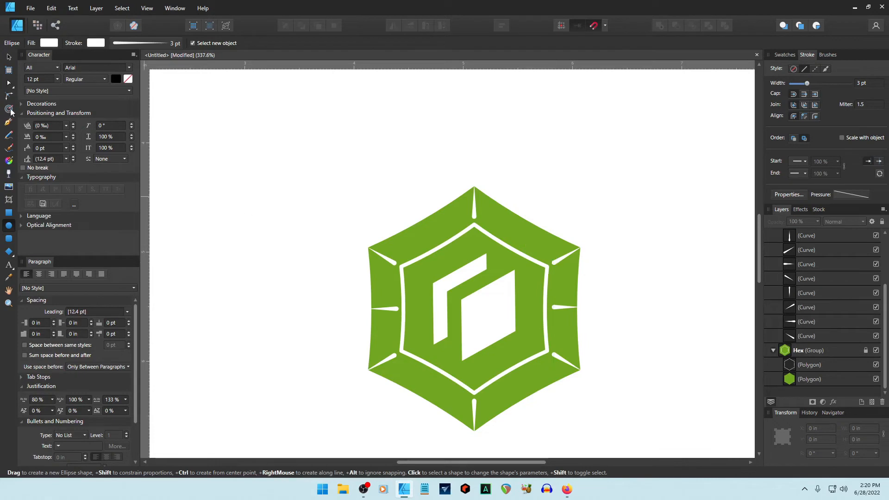
{"action": "left_click", "coordinate": [9, 58]}
{"action": "double_click", "coordinate": [474, 199]}
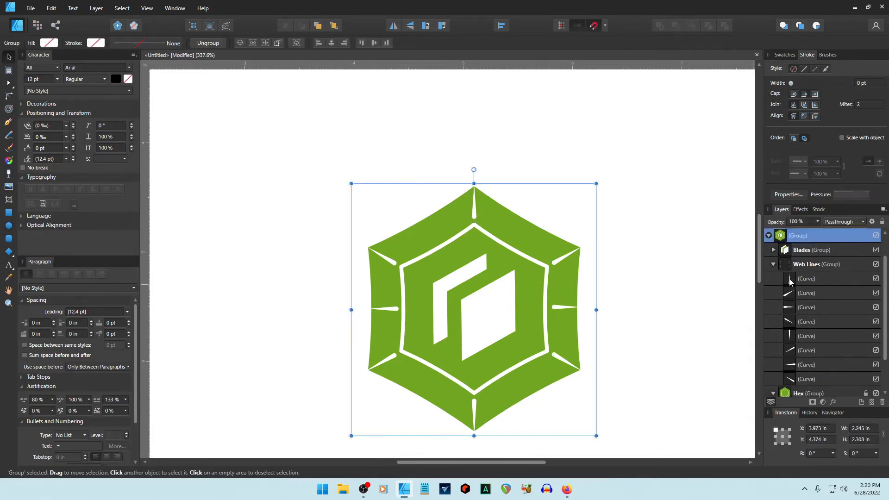
{"action": "left_click_drag", "start_coordinate": [474, 216], "coordinate": [474, 225]}
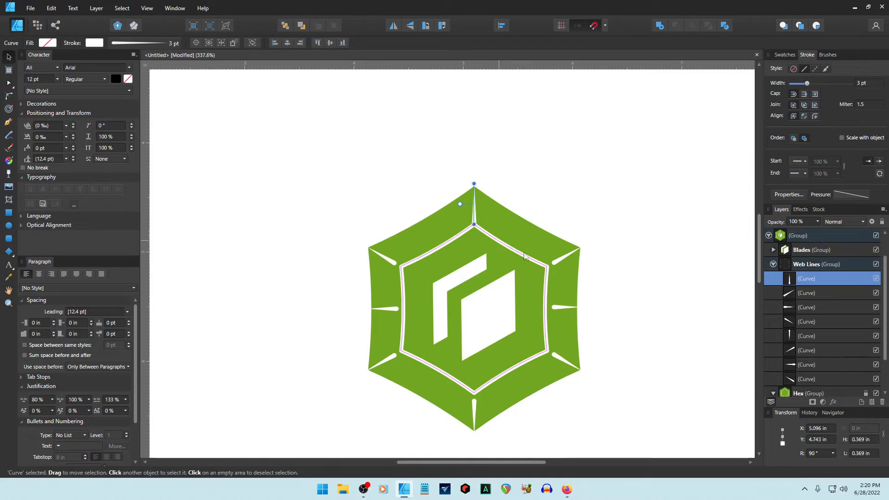
Lengthen the other web lines, including left and upper-left, to the inner hexagon's corners.
{"action": "left_click", "coordinate": [556, 262]}
{"action": "left_click", "coordinate": [554, 307]}
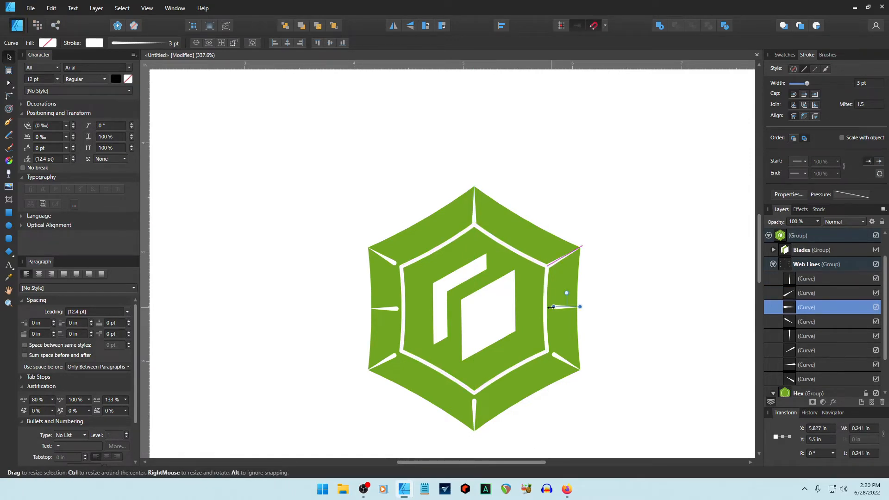
{"action": "left_click", "coordinate": [474, 407]}
{"action": "left_click", "coordinate": [394, 355]}
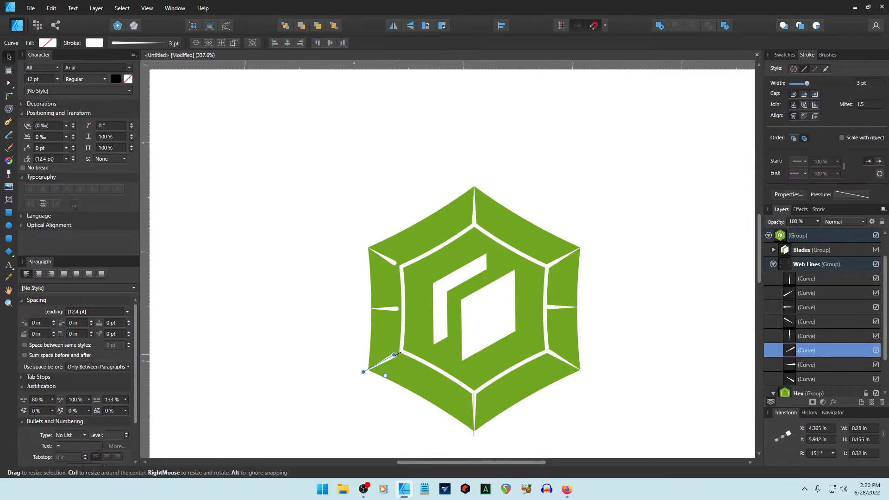
{"action": "left_click", "coordinate": [396, 308]}
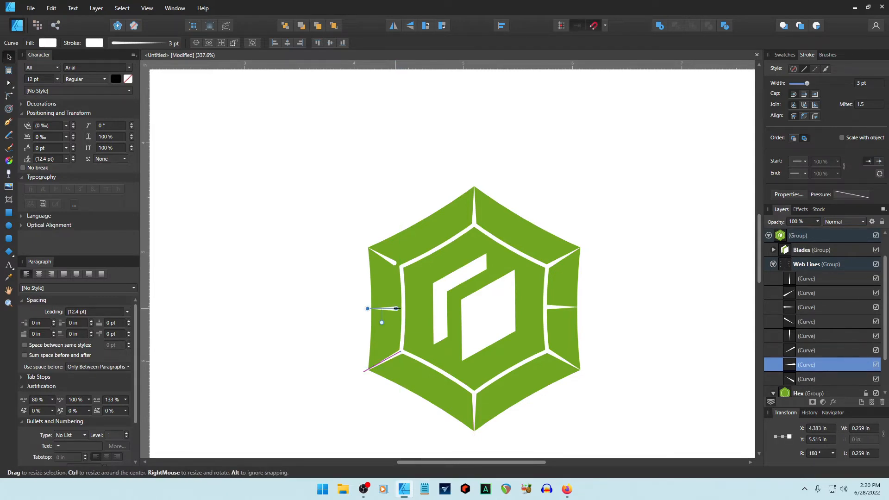
{"action": "left_click_drag", "start_coordinate": [397, 308], "coordinate": [403, 308]}
{"action": "left_click", "coordinate": [395, 263]}
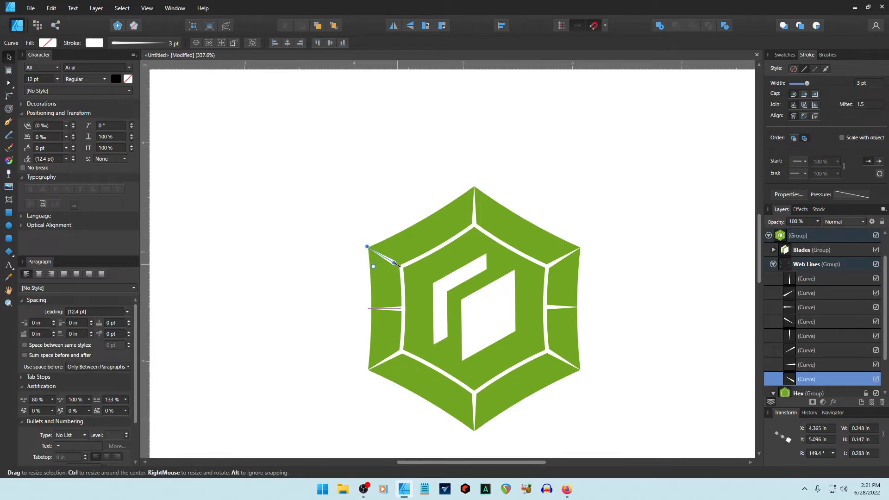
{"action": "left_click_drag", "start_coordinate": [394, 262], "coordinate": [401, 266]}
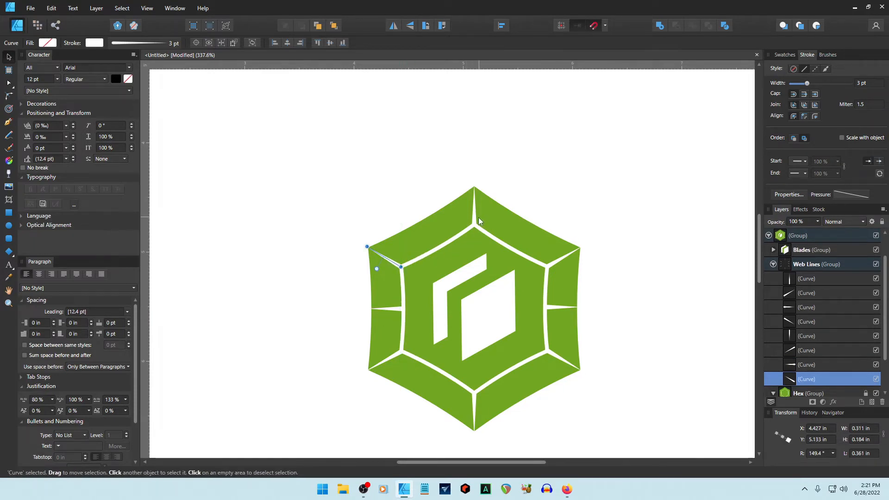
{"action": "left_click", "coordinate": [476, 221]}
{"action": "left_click", "coordinate": [537, 178]}
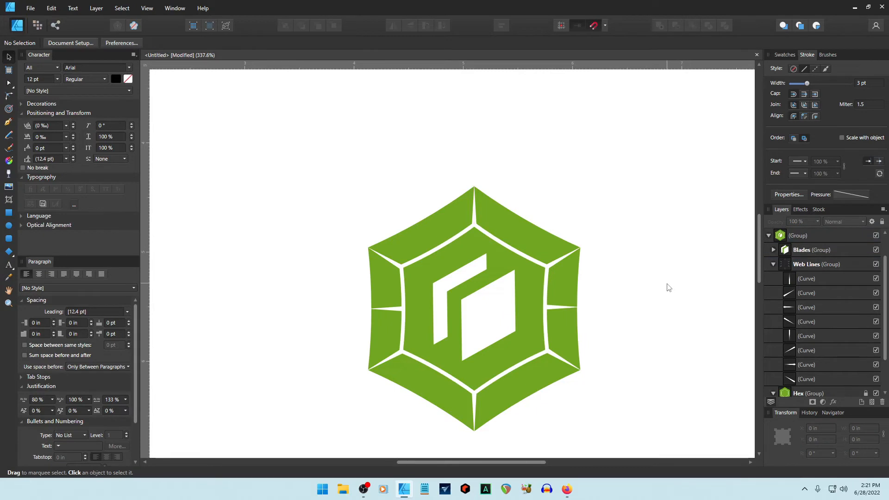
Collapse the Web Lines, Hex and logo groups, then make the Guides group visible.
{"action": "left_click", "coordinate": [773, 263]}
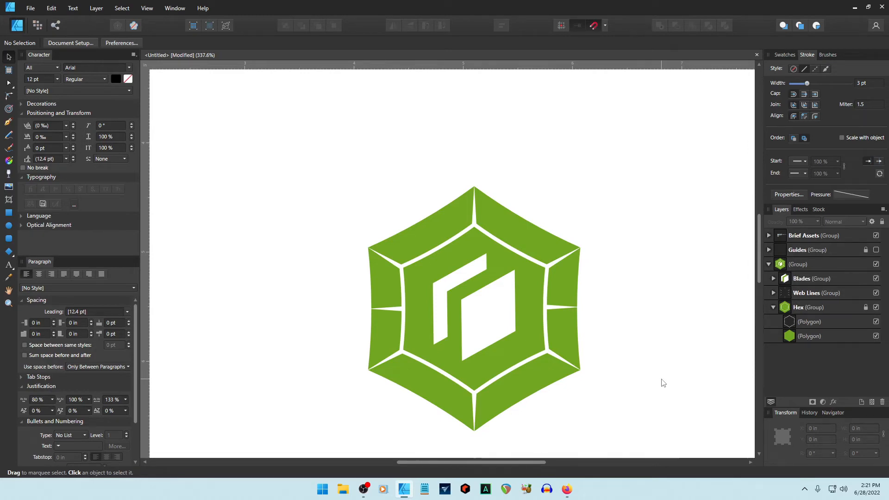
{"action": "scroll", "coordinate": [661, 382], "scroll_direction": "up", "scroll_amount": 10}
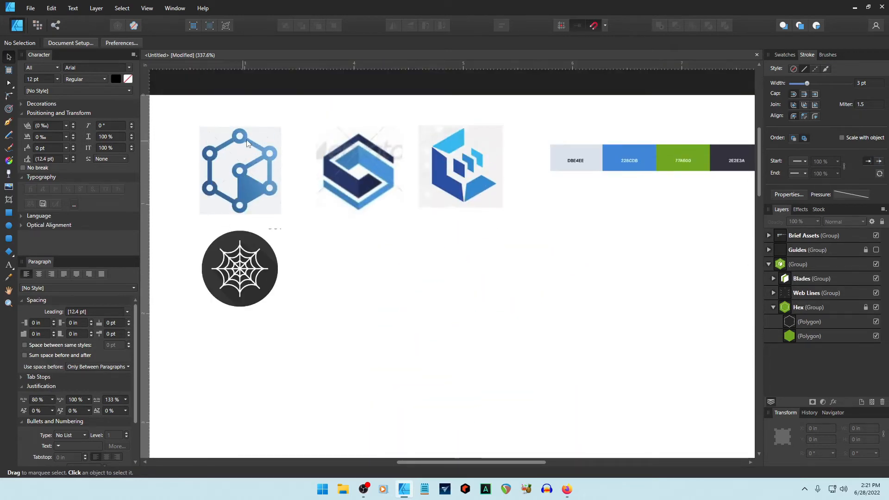
{"action": "scroll", "coordinate": [524, 365], "scroll_direction": "down", "scroll_amount": 3}
{"action": "scroll", "coordinate": [524, 364], "scroll_direction": "down", "scroll_amount": 7}
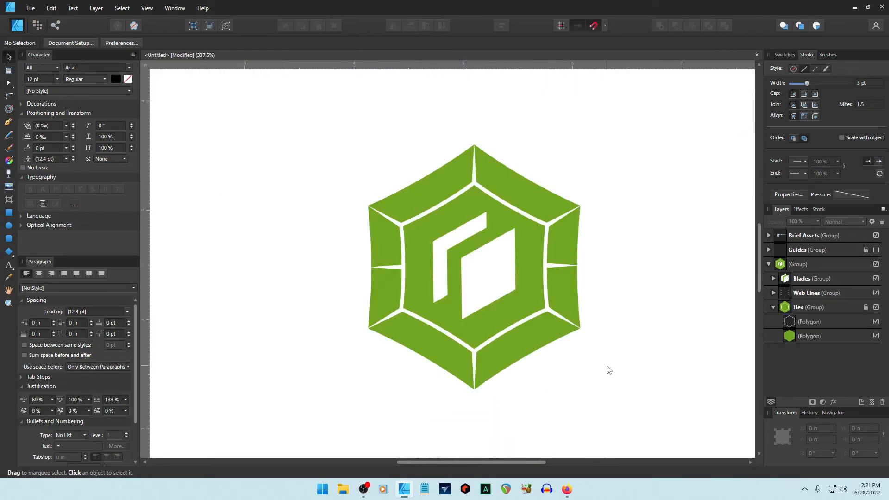
{"action": "left_click", "coordinate": [772, 308]}
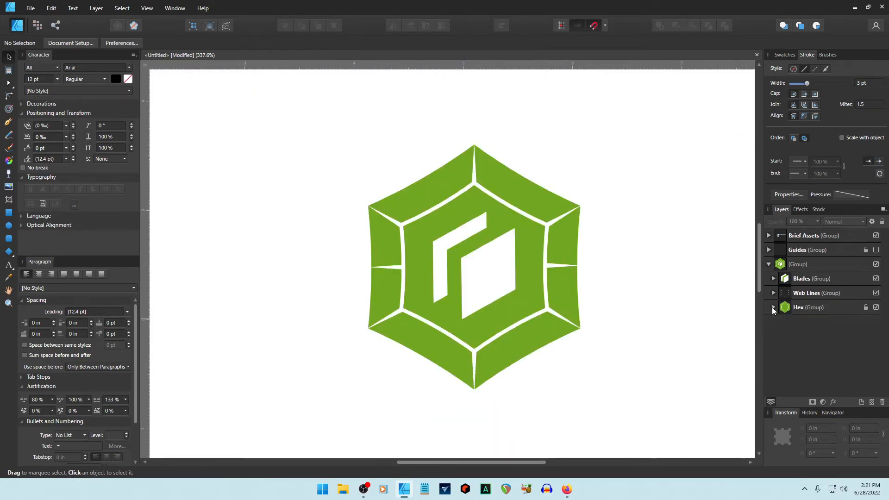
{"action": "left_click", "coordinate": [768, 265]}
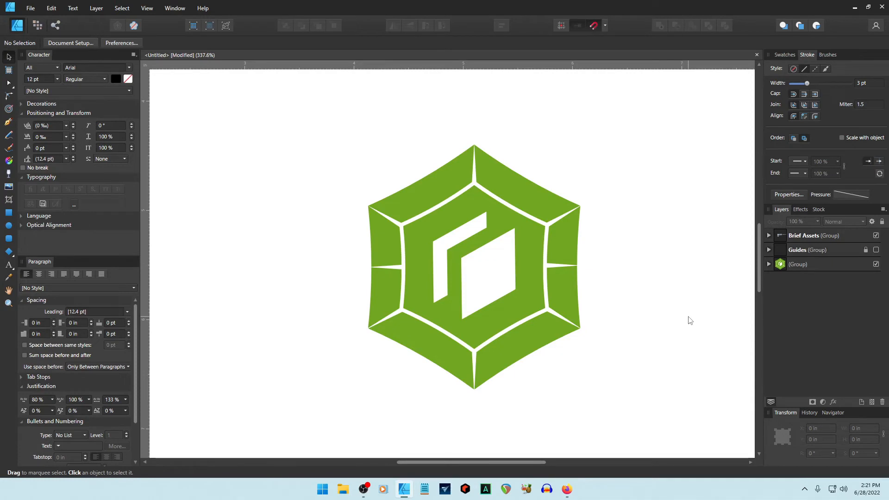
{"action": "left_click", "coordinate": [875, 250]}
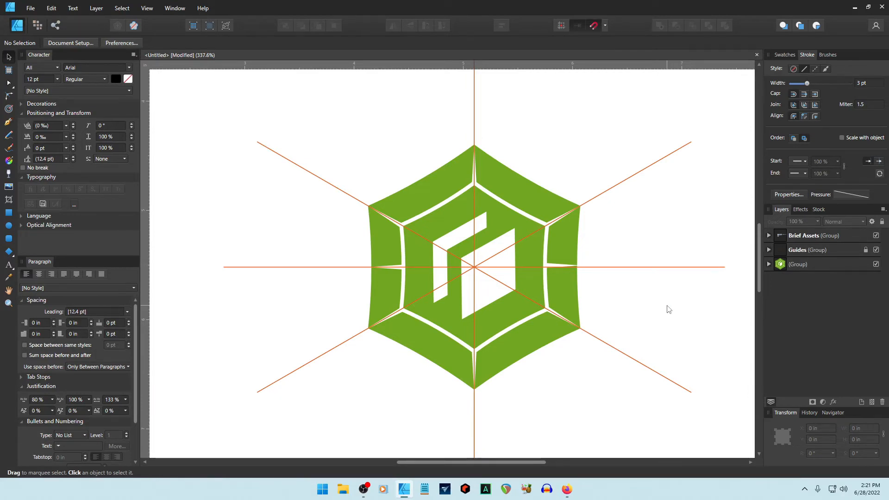
Expand the logo and Web Lines groups and select the eight web-line curves to inspect them.
{"action": "left_click", "coordinate": [768, 264]}
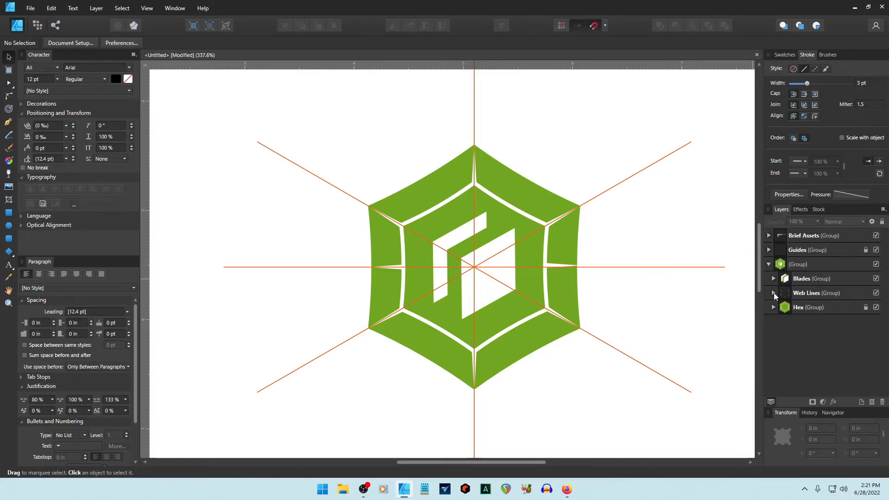
{"action": "left_click", "coordinate": [773, 293]}
{"action": "left_click", "coordinate": [805, 337]}
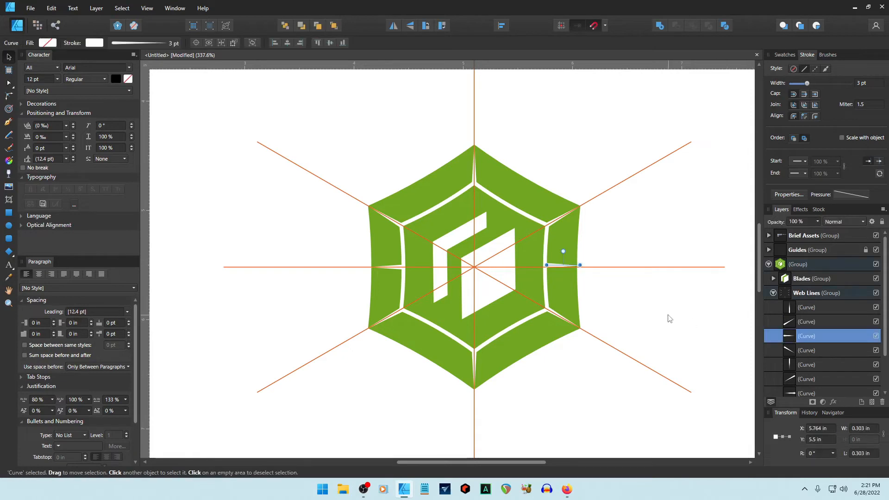
{"action": "scroll", "coordinate": [623, 313], "scroll_direction": "up", "scroll_amount": 2, "text": "ctrl"}
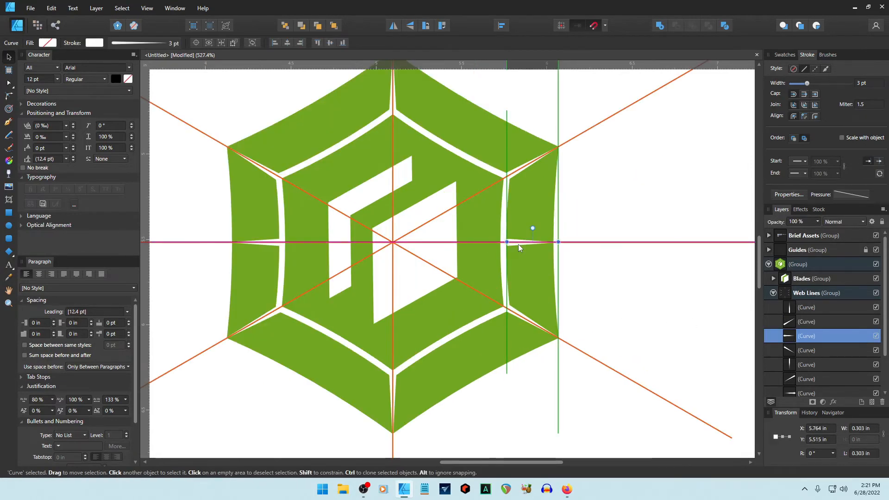
{"action": "left_click", "coordinate": [619, 288]}
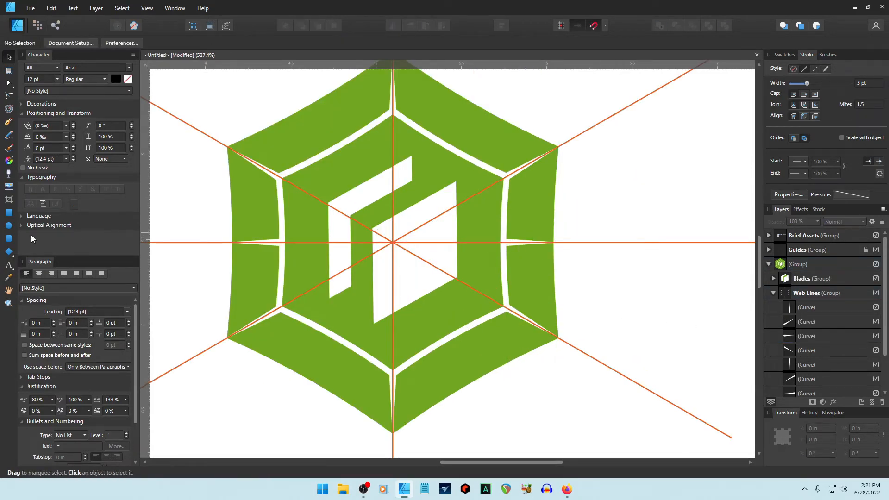
{"action": "key", "text": "m"}
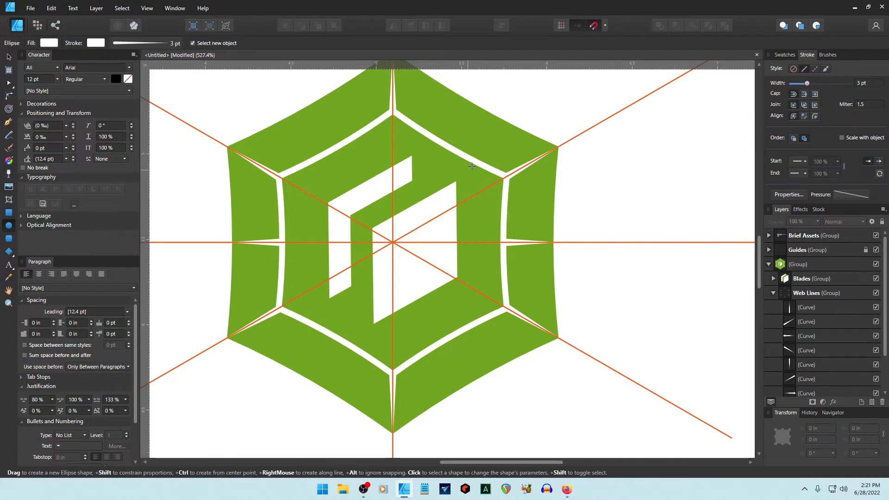
{"action": "key", "text": "v"}
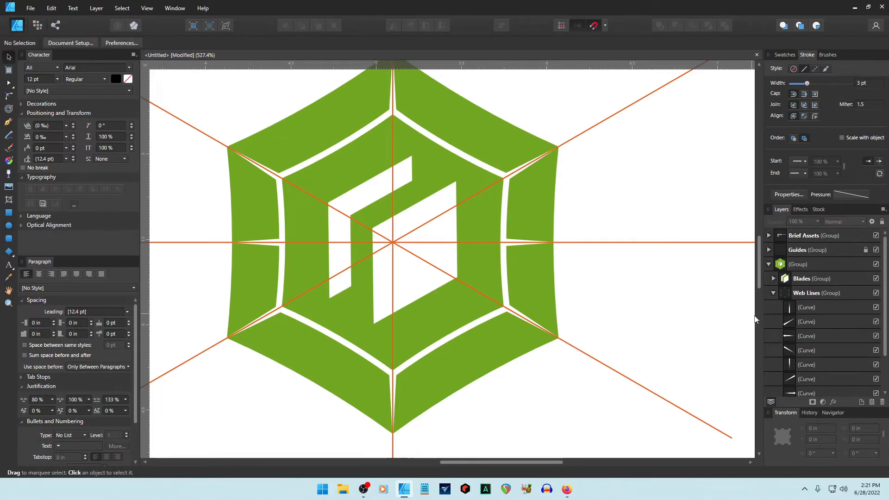
{"action": "left_click", "coordinate": [807, 307]}
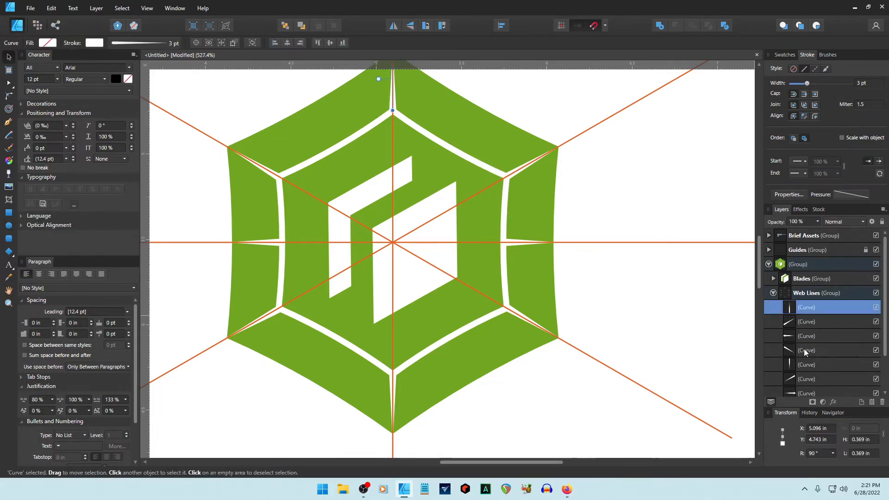
{"action": "scroll", "coordinate": [803, 348], "scroll_direction": "down", "scroll_amount": 1}
{"action": "left_click", "coordinate": [807, 364], "text": "shift"}
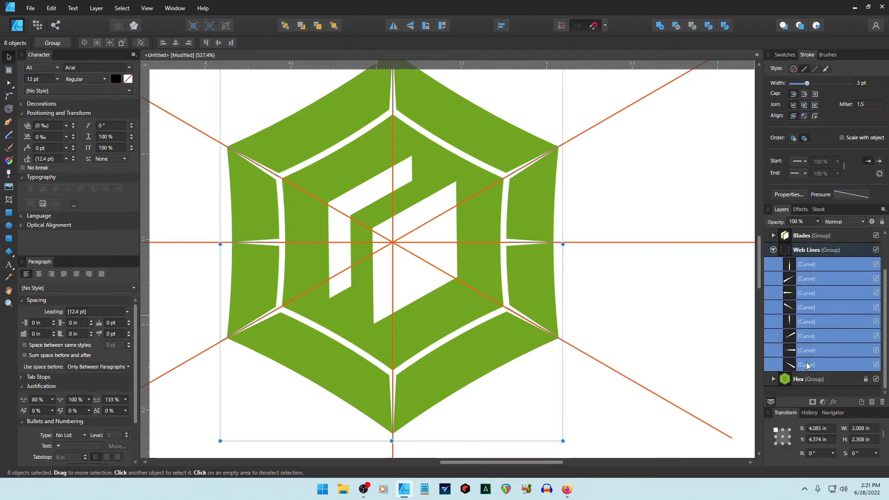
{"action": "scroll", "coordinate": [870, 87], "scroll_direction": "up", "scroll_amount": 1}
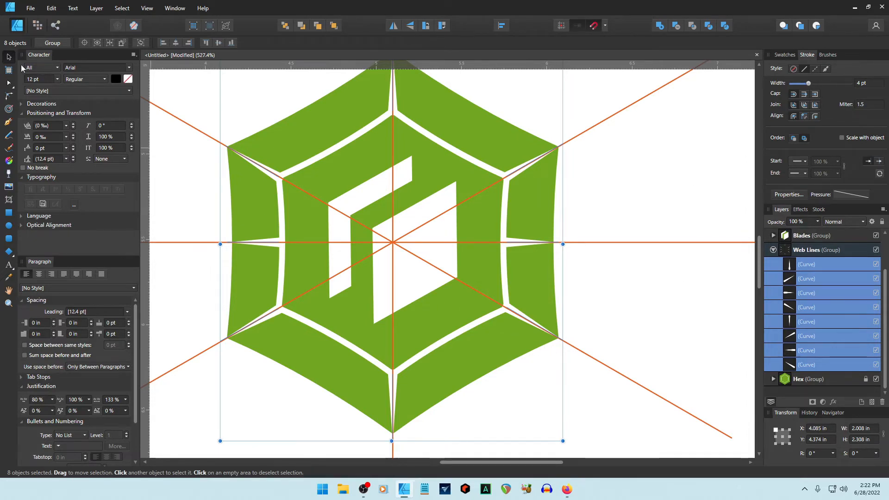
{"action": "left_click", "coordinate": [331, 154]}
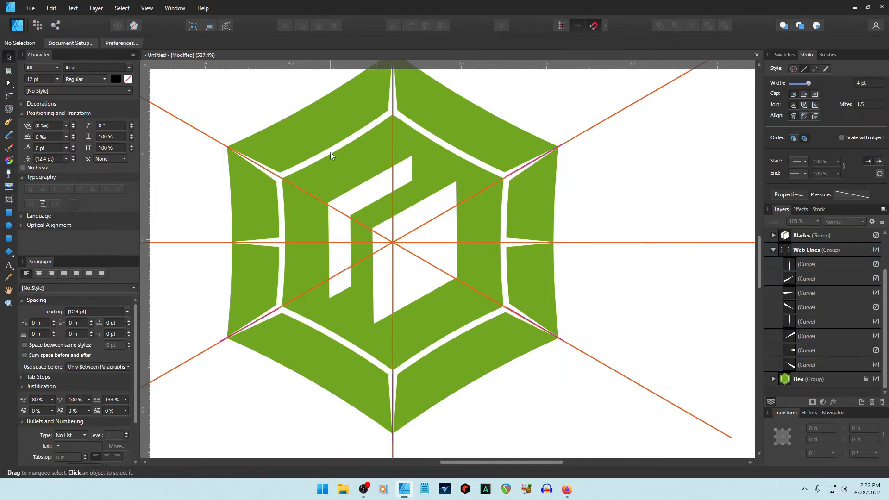
Set the white hexagon outline in the Hex group to a 4 pt stroke, then collapse the groups.
{"action": "left_click", "coordinate": [774, 250]}
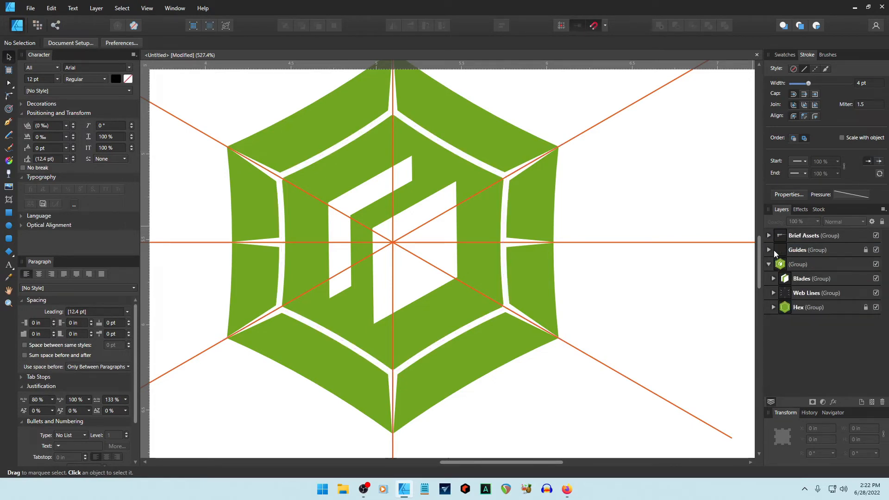
{"action": "left_click", "coordinate": [772, 307]}
{"action": "left_click", "coordinate": [803, 323]}
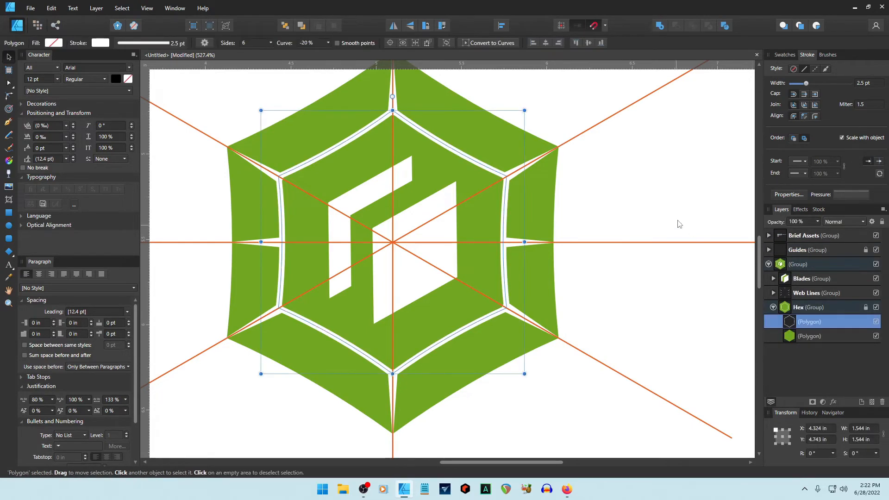
{"action": "left_click", "coordinate": [865, 85]}
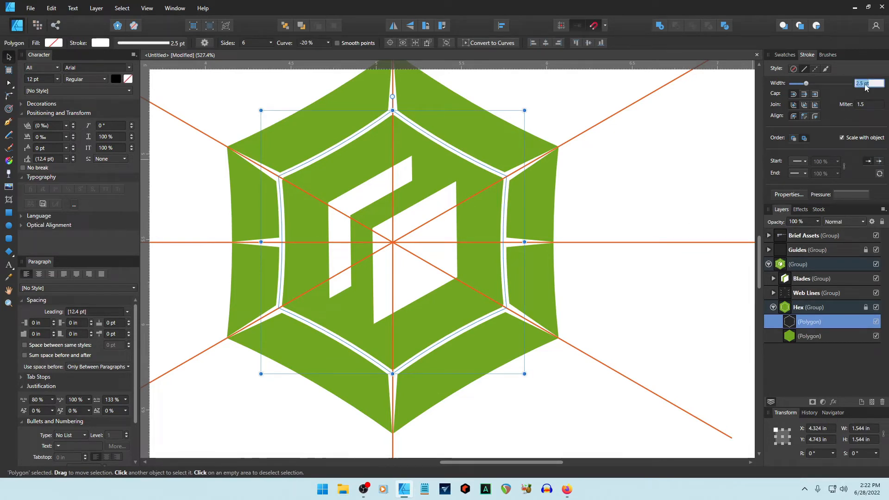
{"action": "type", "text": "4"}
{"action": "key", "text": "Return"}
{"action": "left_click", "coordinate": [644, 184]}
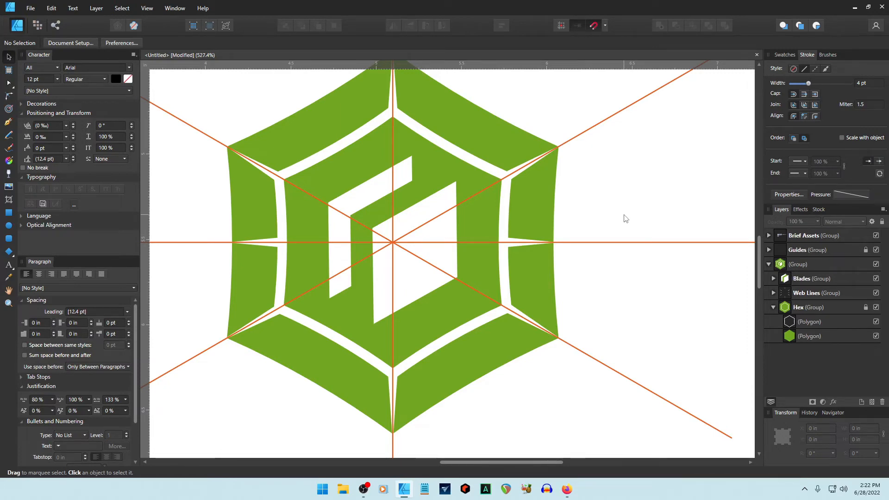
{"action": "left_click", "coordinate": [773, 304]}
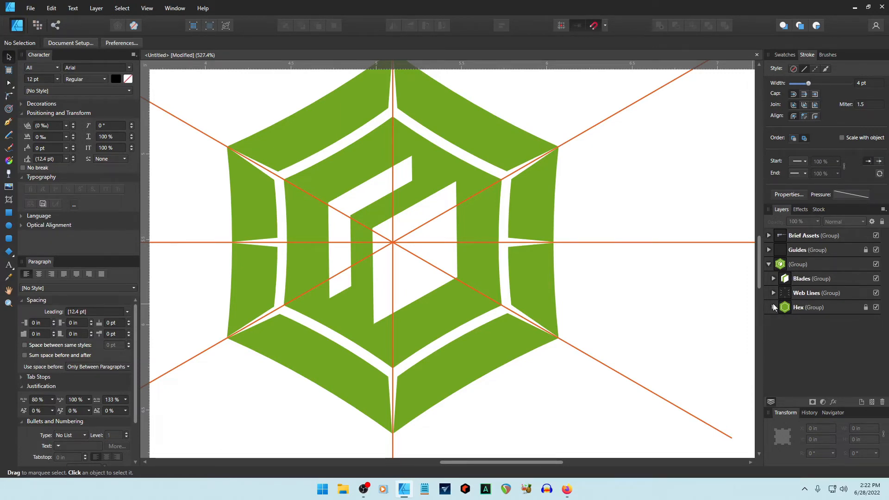
{"action": "left_click", "coordinate": [768, 264]}
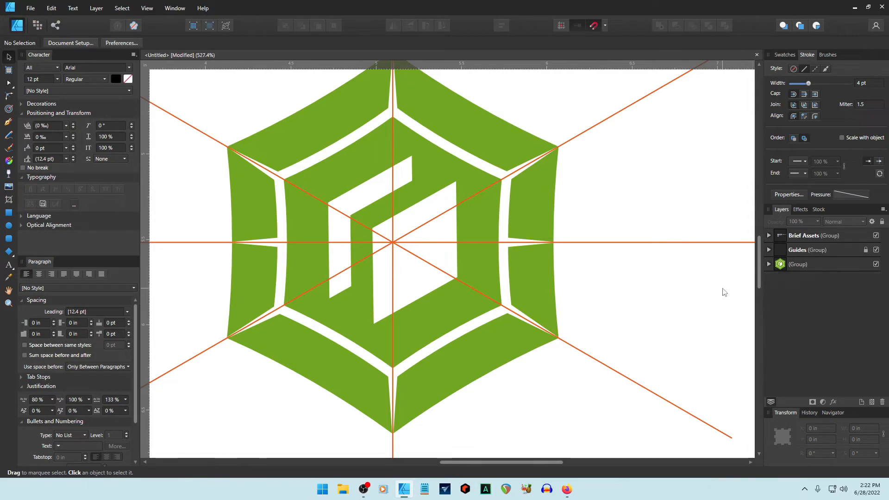
{"action": "scroll", "coordinate": [724, 291], "scroll_direction": "up", "scroll_amount": 1}
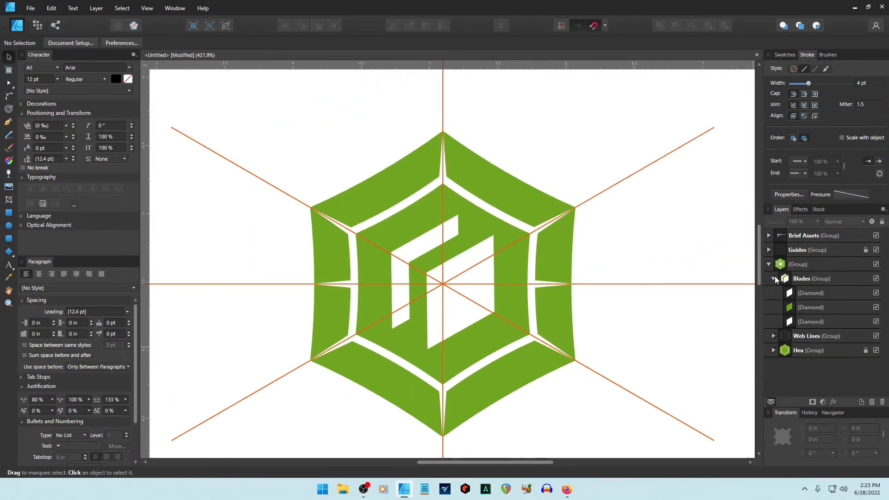
Draw a small white circle at the hexagon's top corner and set its outline to None.
{"action": "left_click", "coordinate": [773, 279]}
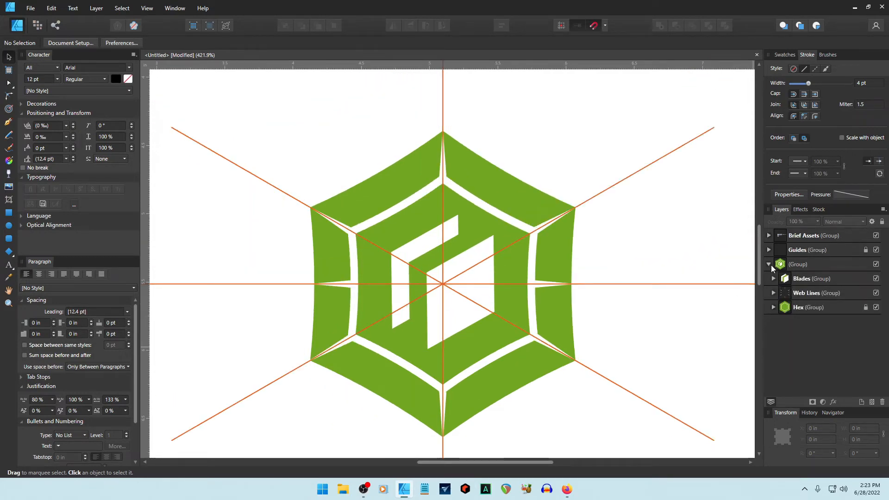
{"action": "left_click", "coordinate": [876, 250]}
{"action": "left_click", "coordinate": [875, 250]}
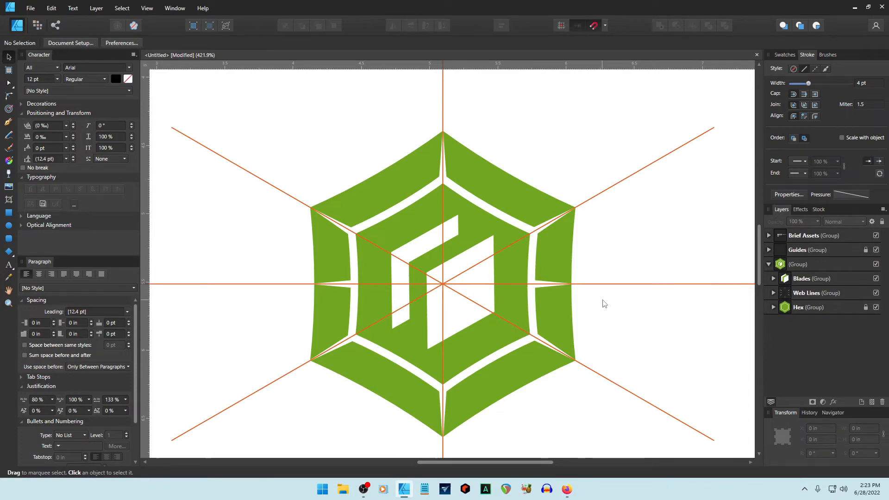
{"action": "key", "text": "e"}
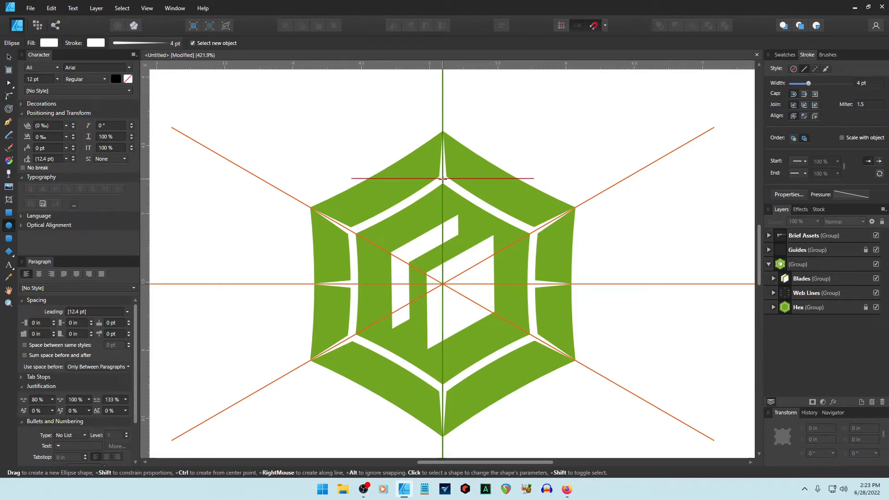
{"action": "left_click_drag", "start_coordinate": [442, 179], "coordinate": [450, 193]}
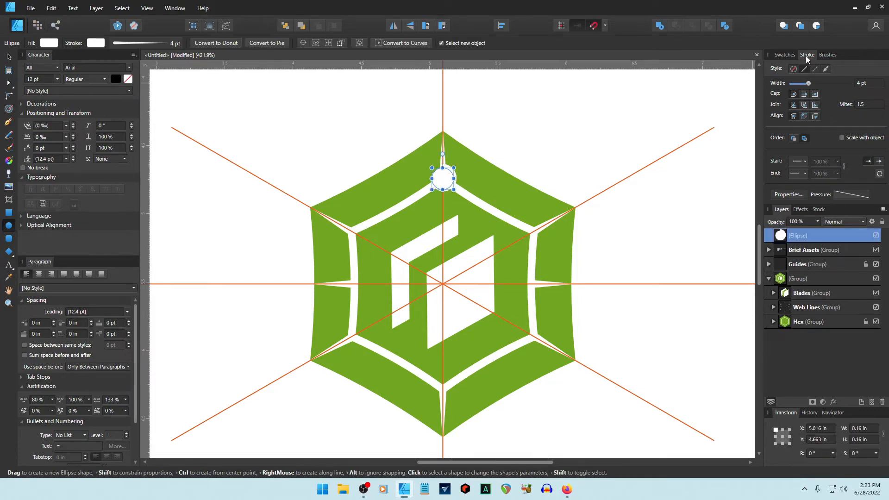
{"action": "left_click", "coordinate": [782, 54]}
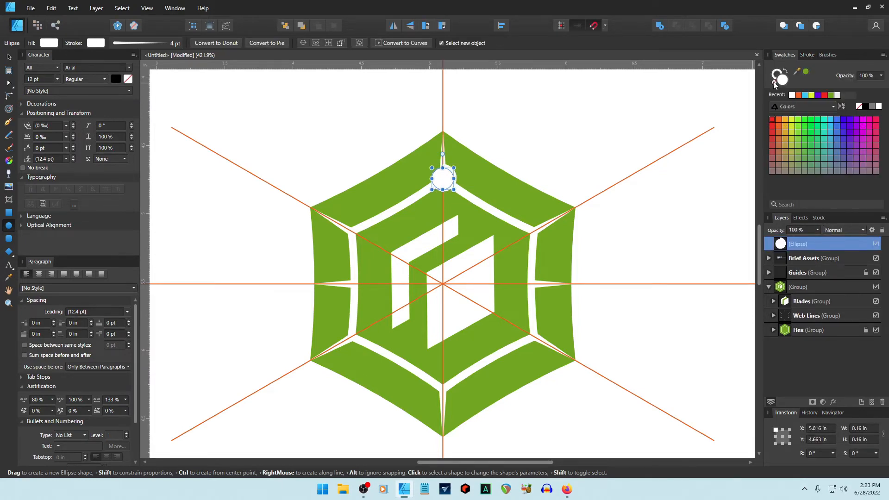
{"action": "left_click", "coordinate": [858, 107]}
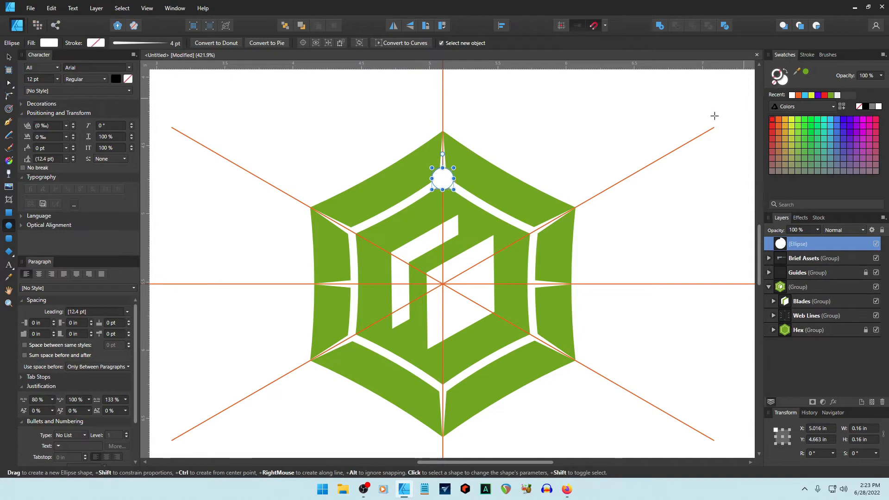
{"action": "scroll", "coordinate": [428, 171], "scroll_direction": "up", "scroll_amount": 3}
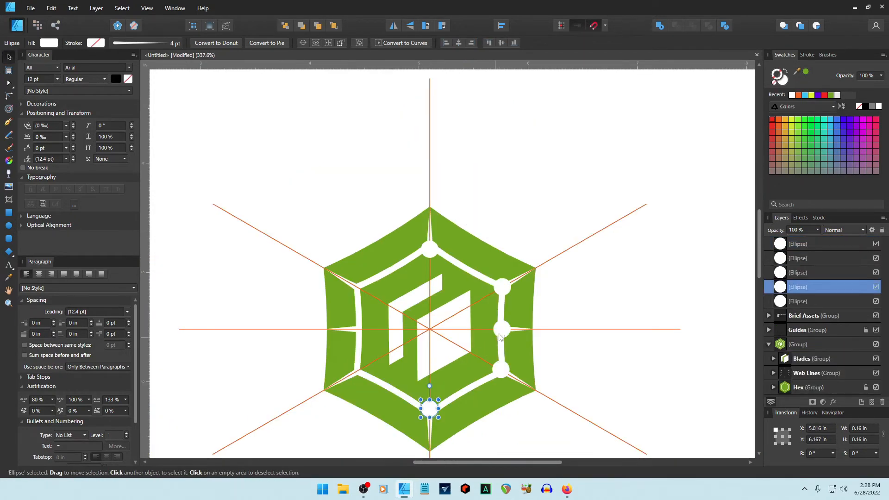
Delete the misplaced circle and duplicate circles onto the remaining hexagon corners.
{"action": "left_click", "coordinate": [501, 327]}
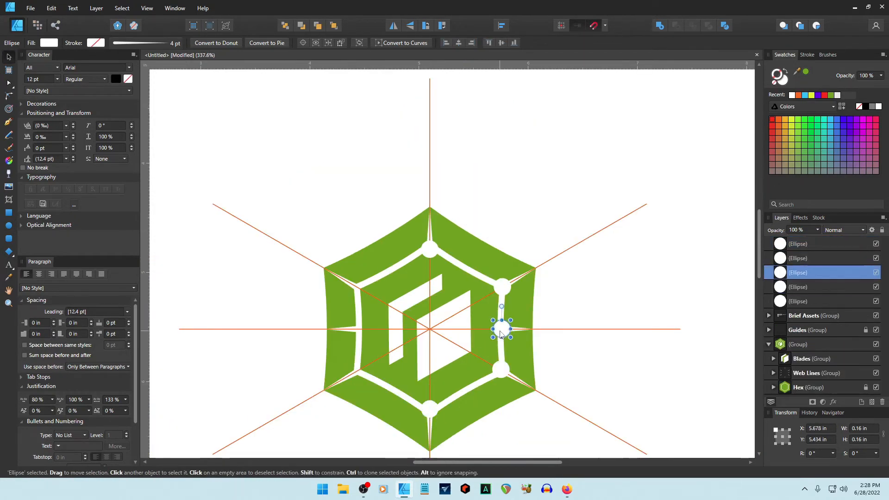
{"action": "key", "text": "Delete"}
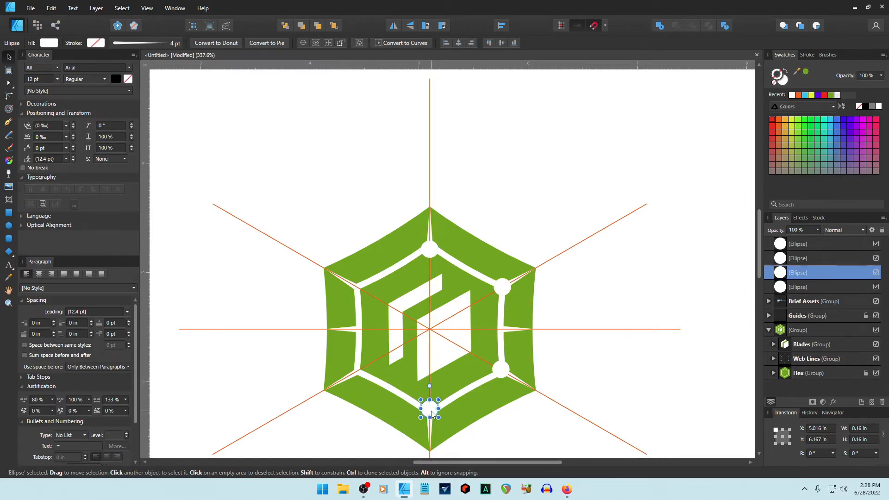
{"action": "key", "text": "ctrl+j"}
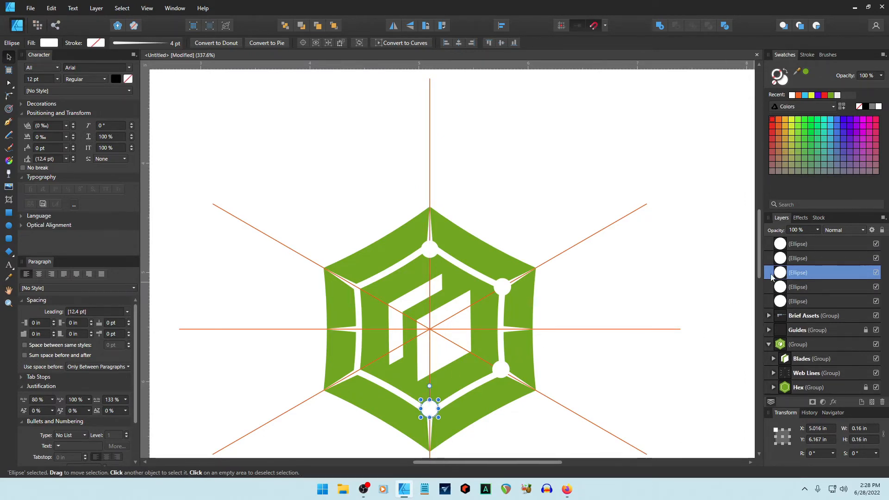
{"action": "left_click_drag", "start_coordinate": [772, 277], "coordinate": [782, 310]}
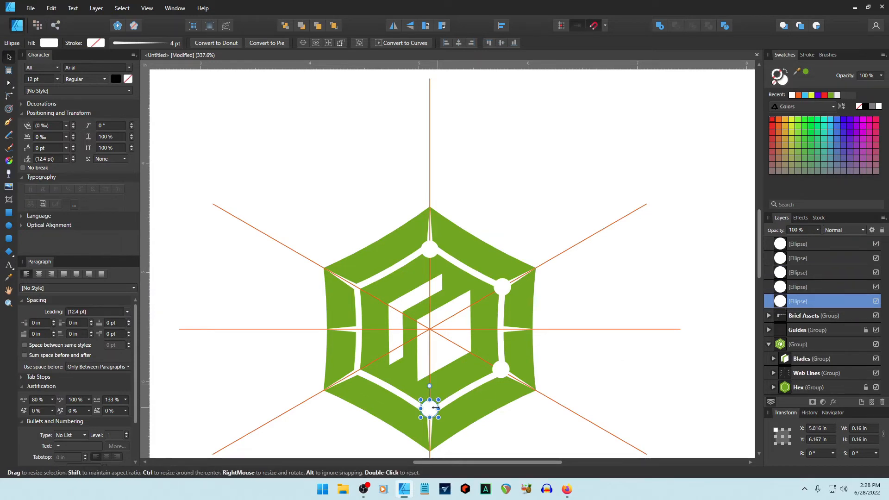
{"action": "left_click_drag", "start_coordinate": [432, 408], "coordinate": [363, 374]}
{"action": "key", "text": "ctrl+j"}
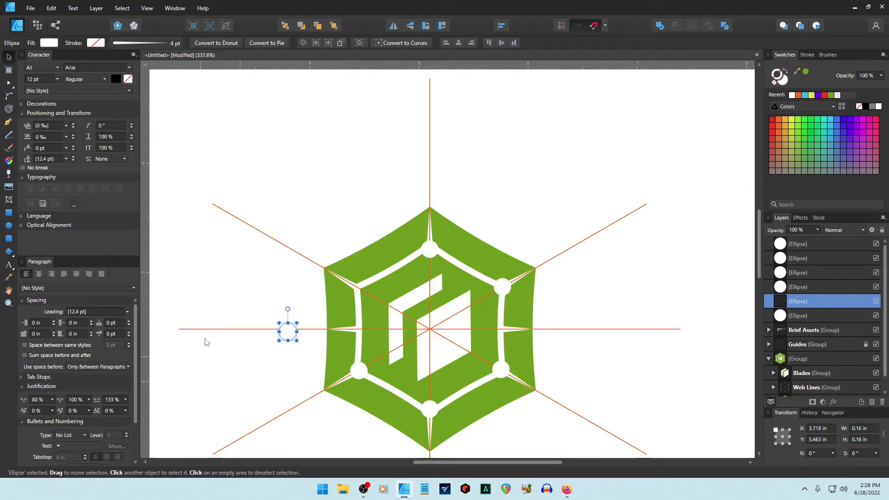
{"action": "left_click_drag", "start_coordinate": [285, 333], "coordinate": [356, 288]}
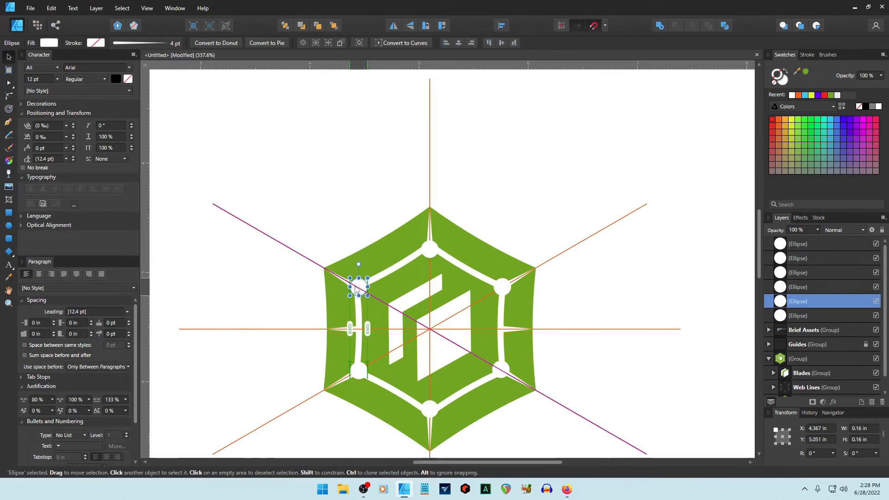
Hide the left and right web-line spike curves in the Web Lines group.
{"action": "left_click", "coordinate": [794, 357]}
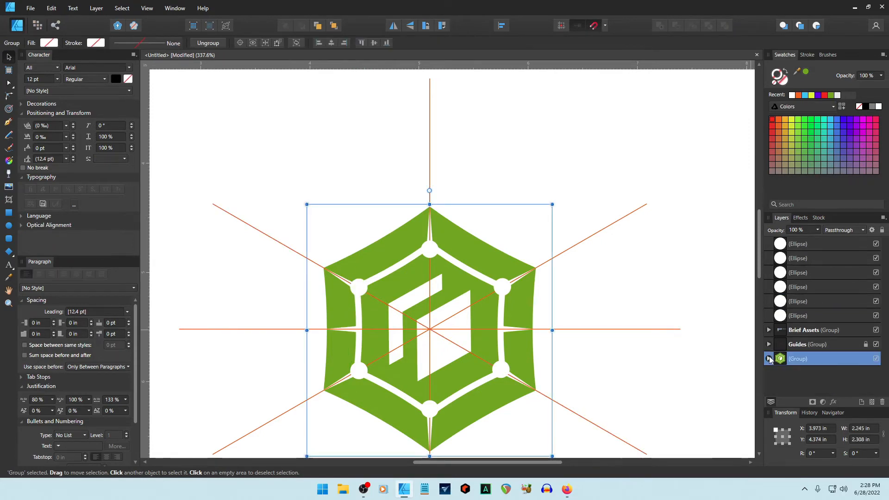
{"action": "scroll", "coordinate": [790, 350], "scroll_direction": "down", "scroll_amount": 1}
{"action": "left_click", "coordinate": [773, 373]}
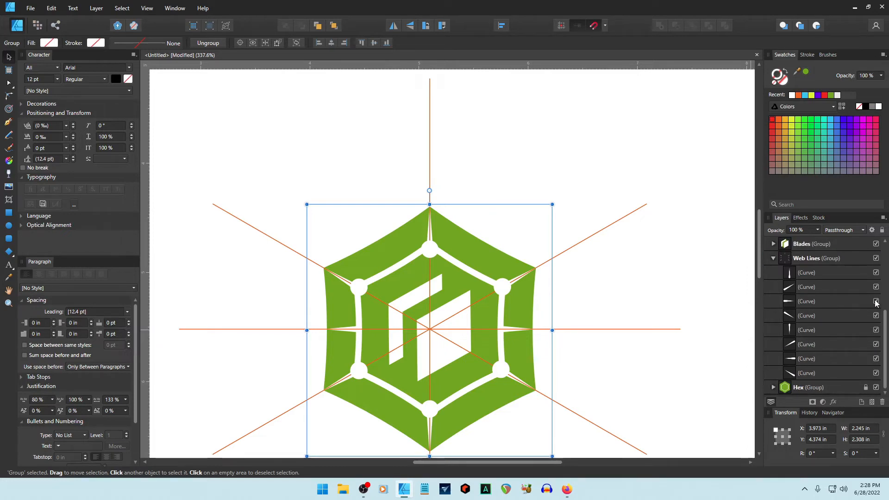
{"action": "left_click", "coordinate": [876, 302]}
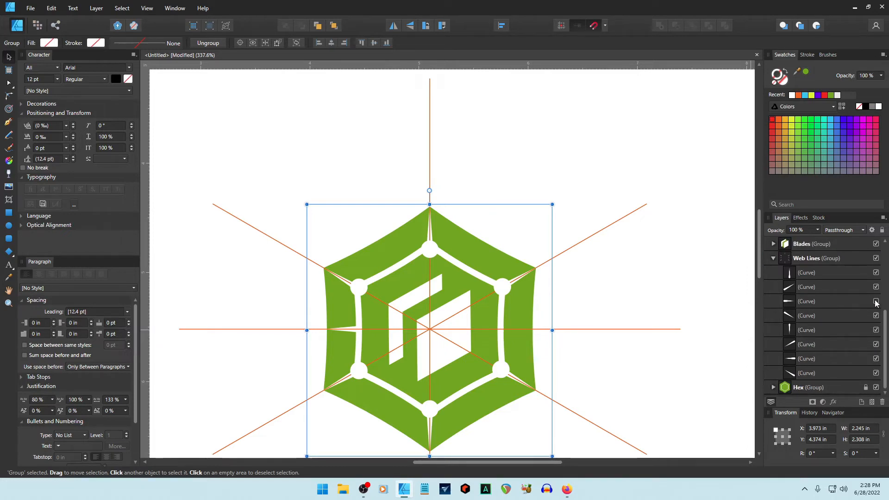
{"action": "left_click", "coordinate": [876, 358]}
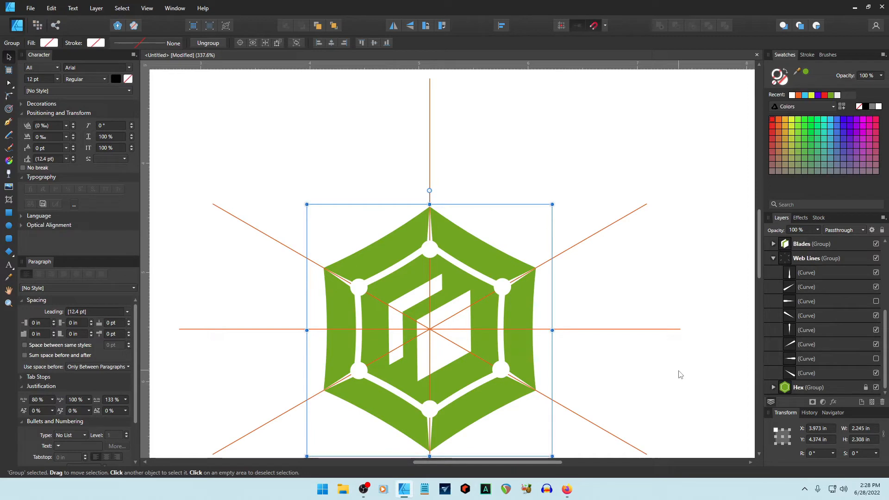
{"action": "left_click", "coordinate": [646, 345]}
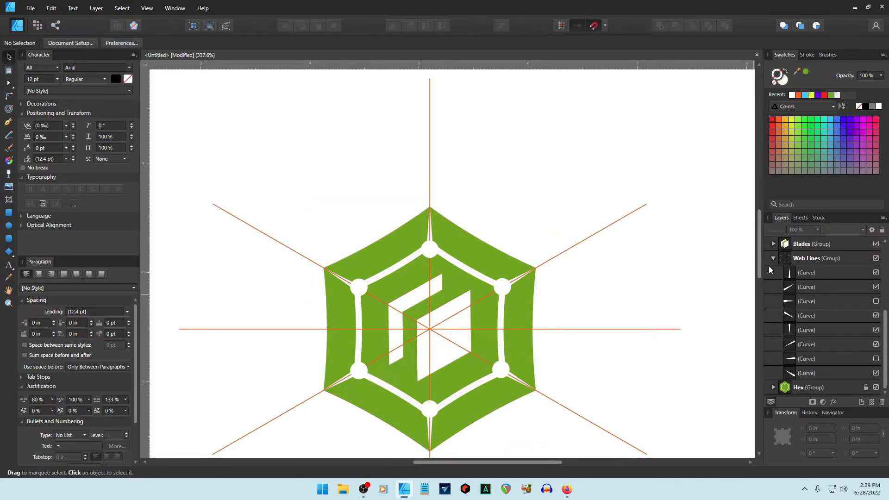
Select all six white node circles and group them together.
{"action": "left_click", "coordinate": [774, 258]}
{"action": "scroll", "coordinate": [781, 250], "scroll_direction": "up", "scroll_amount": 1}
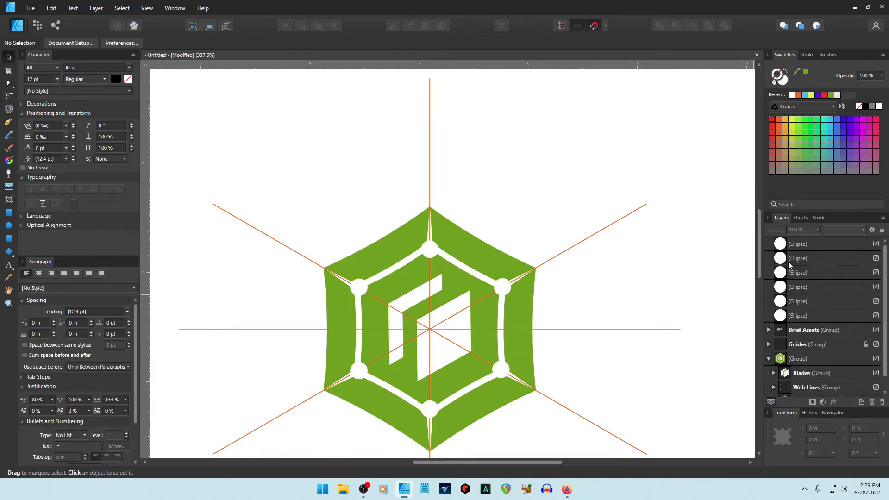
{"action": "left_click", "coordinate": [782, 248]}
{"action": "left_click", "coordinate": [781, 257]}
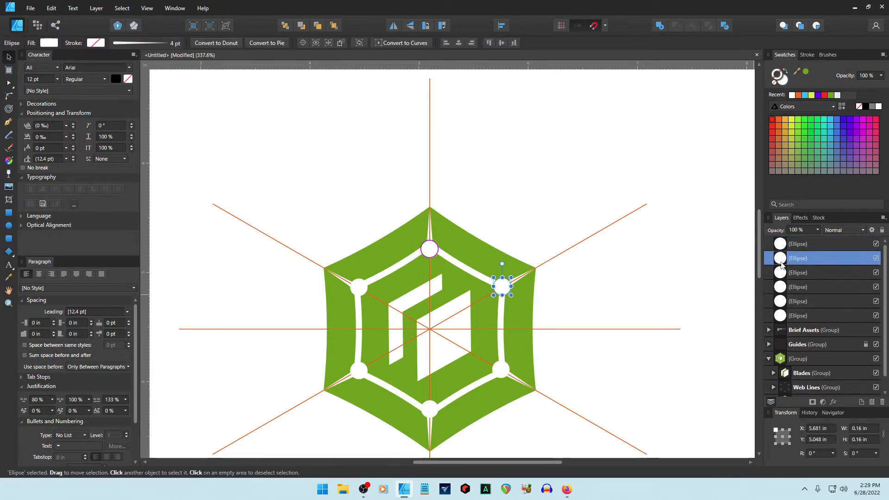
{"action": "left_click", "coordinate": [779, 273]}
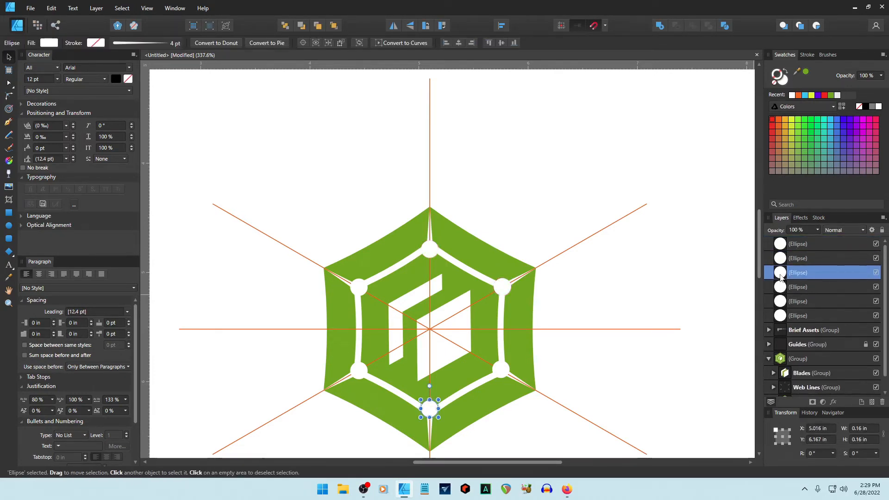
{"action": "left_click", "coordinate": [780, 288]}
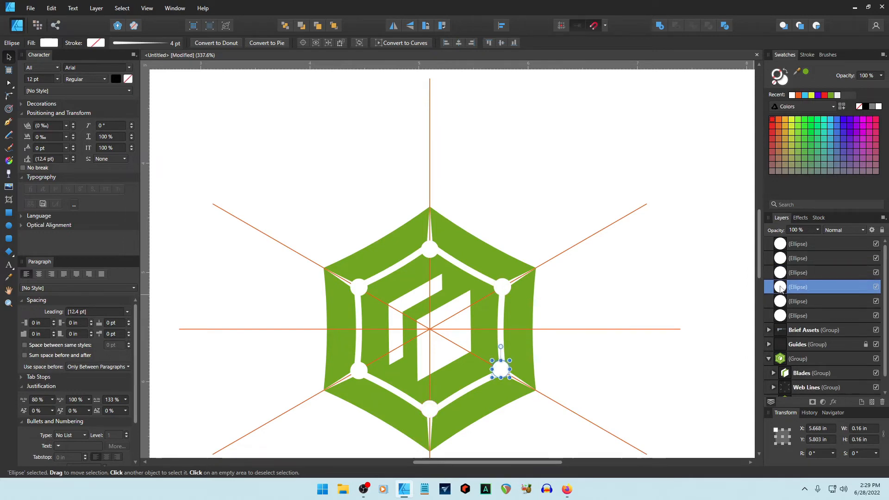
{"action": "left_click", "coordinate": [782, 302]}
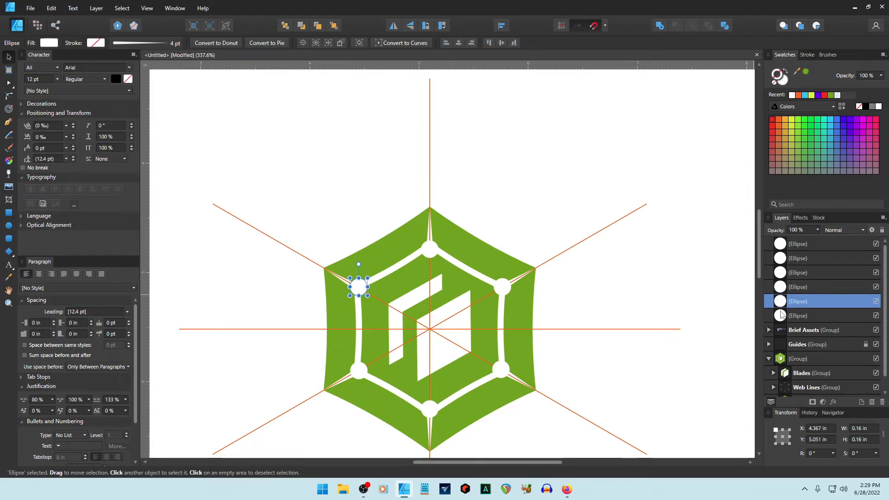
{"action": "left_click", "coordinate": [782, 315]}
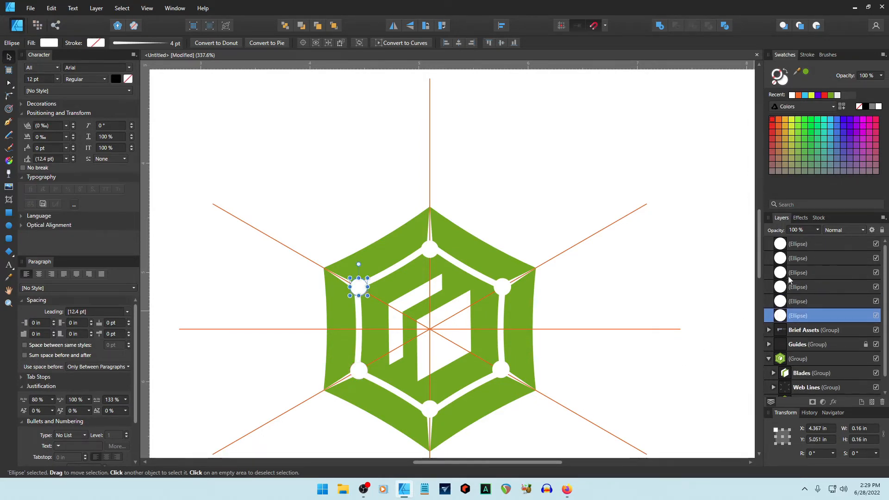
{"action": "left_click", "coordinate": [795, 246]}
{"action": "left_click", "coordinate": [790, 316], "text": "shift"}
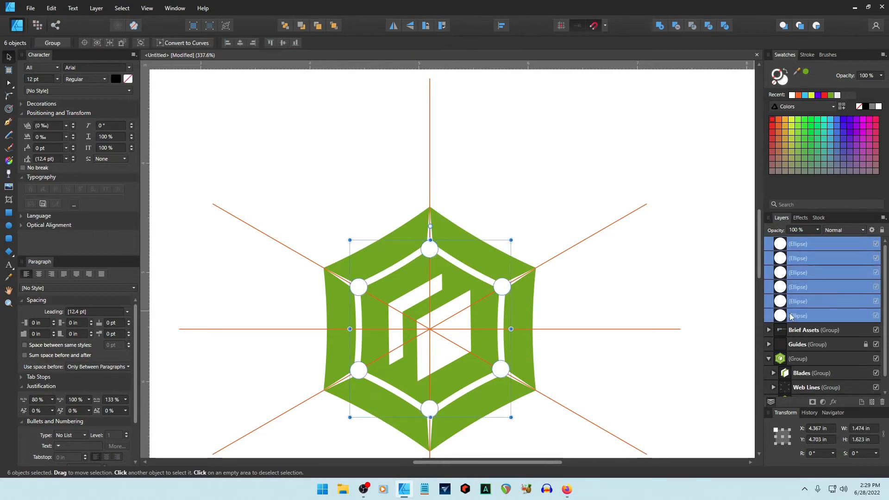
{"action": "key", "text": "ctrl+g"}
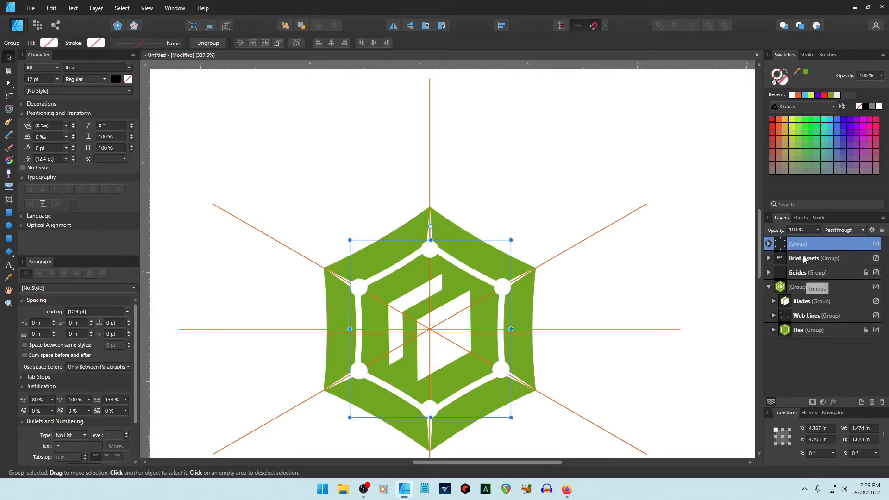
Rename the group 'Nodes', move it below the Guides layer, and hide the orange guides.
{"action": "double_click", "coordinate": [797, 244]}
{"action": "type", "text": "Nodes"}
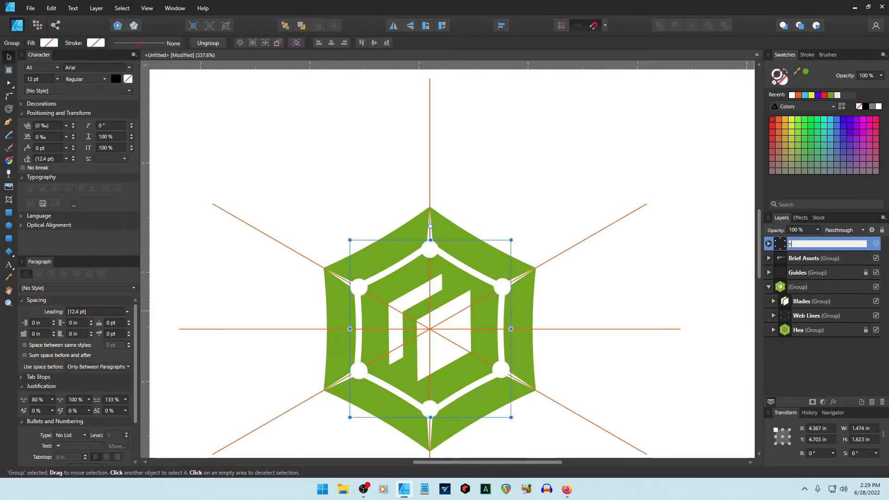
{"action": "key", "text": "Return"}
{"action": "left_click_drag", "start_coordinate": [779, 260], "coordinate": [767, 282]}
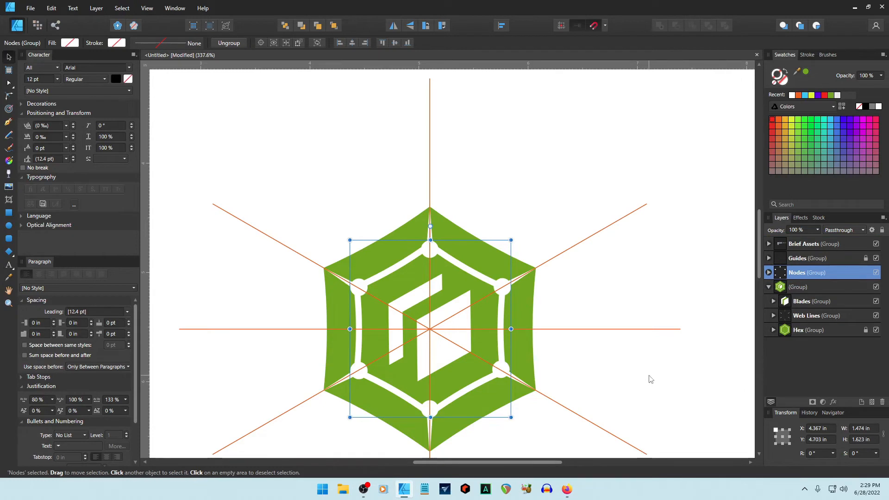
{"action": "left_click", "coordinate": [876, 257]}
{"action": "left_click", "coordinate": [674, 298]}
{"action": "scroll", "coordinate": [654, 311], "scroll_direction": "down", "scroll_amount": 2}
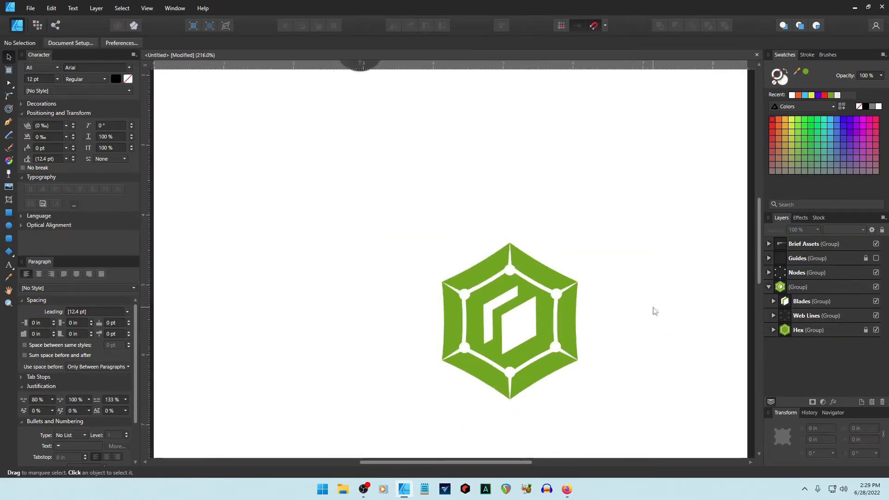
{"action": "scroll", "coordinate": [654, 311], "scroll_direction": "down", "scroll_amount": 2}
{"action": "left_click_drag", "start_coordinate": [470, 461], "coordinate": [522, 462]}
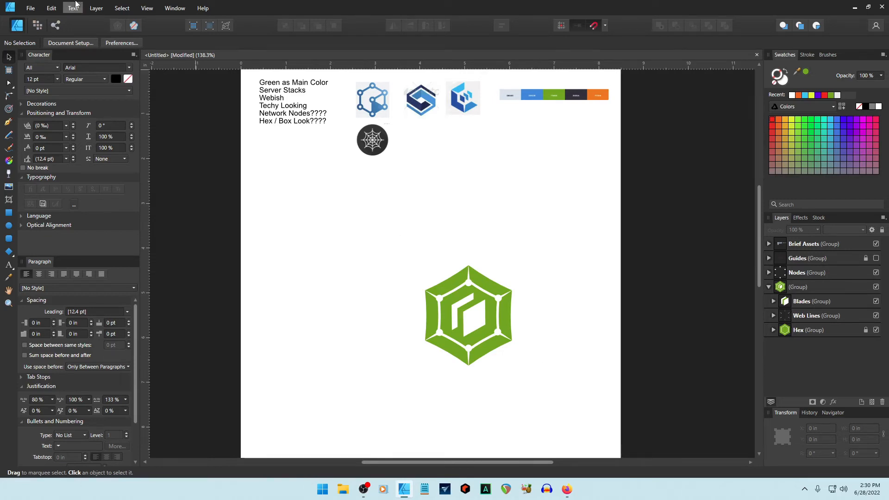
Open swm-logo.afdesign and select the colour SimplyWeb.me logo at the top for copying.
{"action": "left_click", "coordinate": [33, 12]}
{"action": "left_click", "coordinate": [41, 61]}
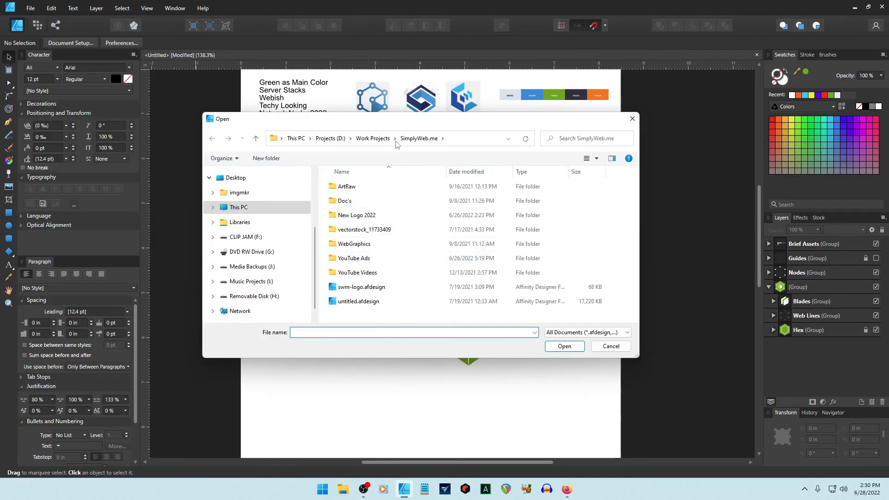
{"action": "left_click", "coordinate": [359, 287]}
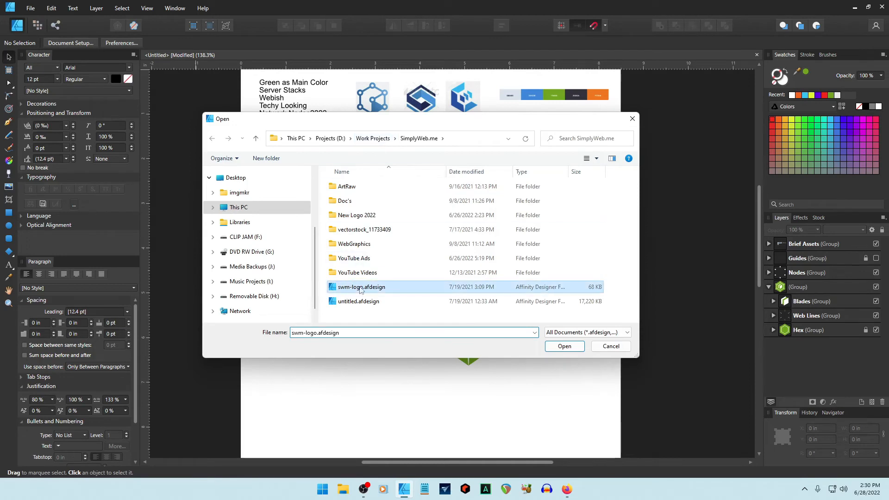
{"action": "left_click", "coordinate": [563, 346]}
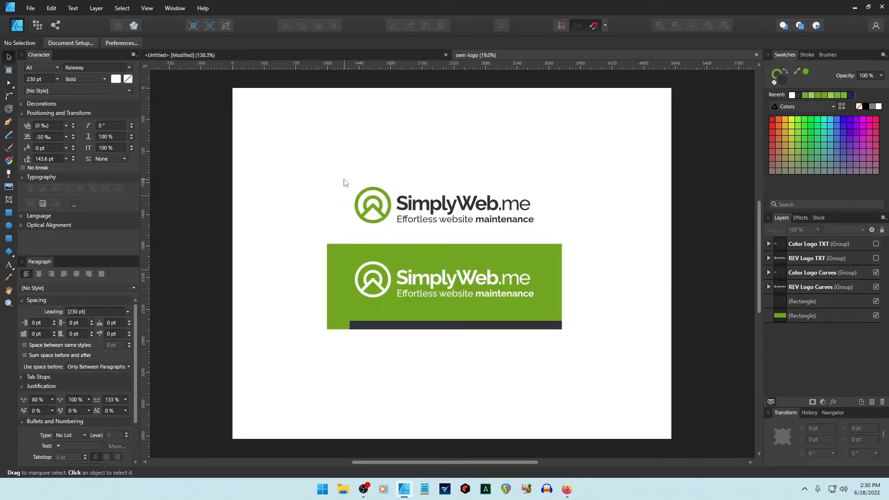
{"action": "left_click_drag", "start_coordinate": [339, 175], "coordinate": [577, 241]}
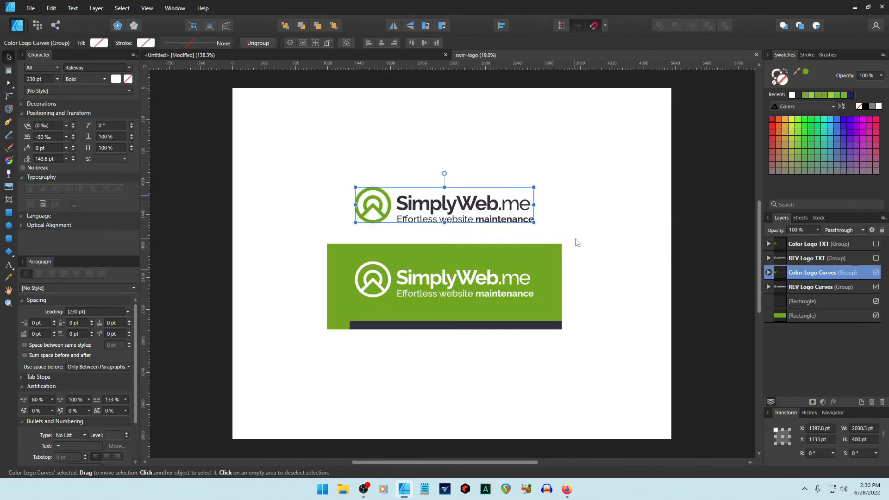
Create a new Letter document, paste the colour logo, and scale it down centred on the page.
{"action": "left_click", "coordinate": [31, 8]}
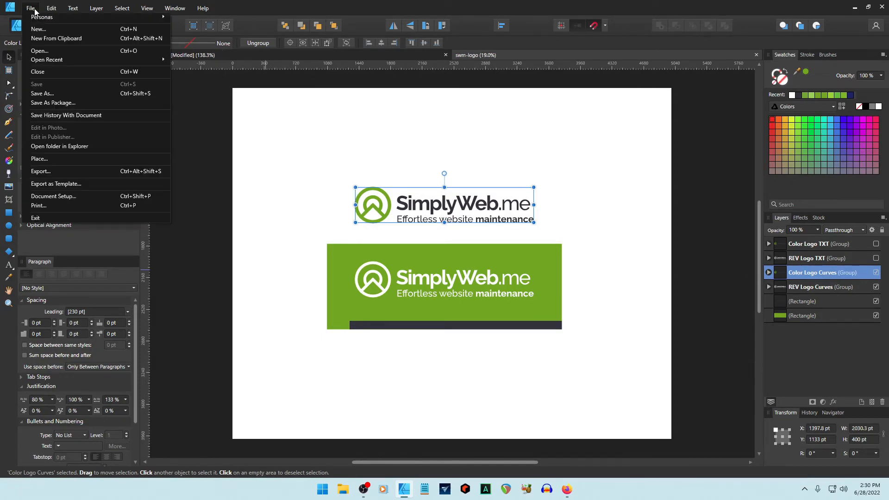
{"action": "left_click", "coordinate": [39, 29]}
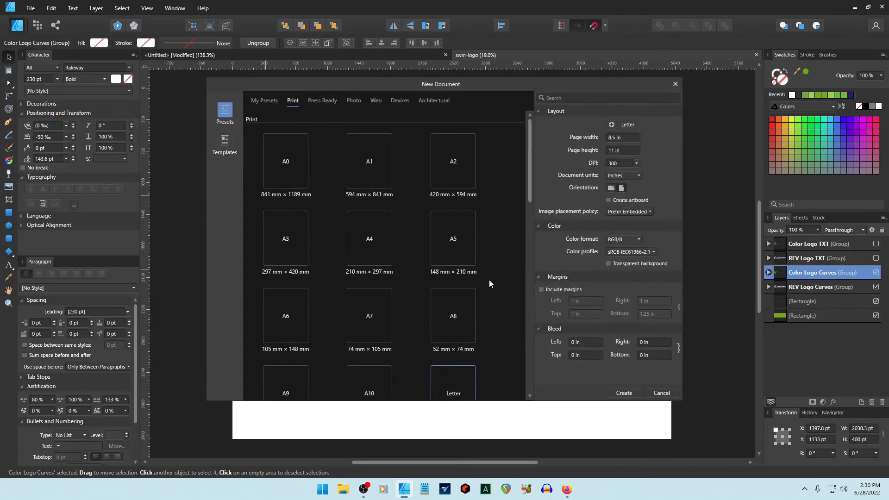
{"action": "left_click", "coordinate": [624, 393]}
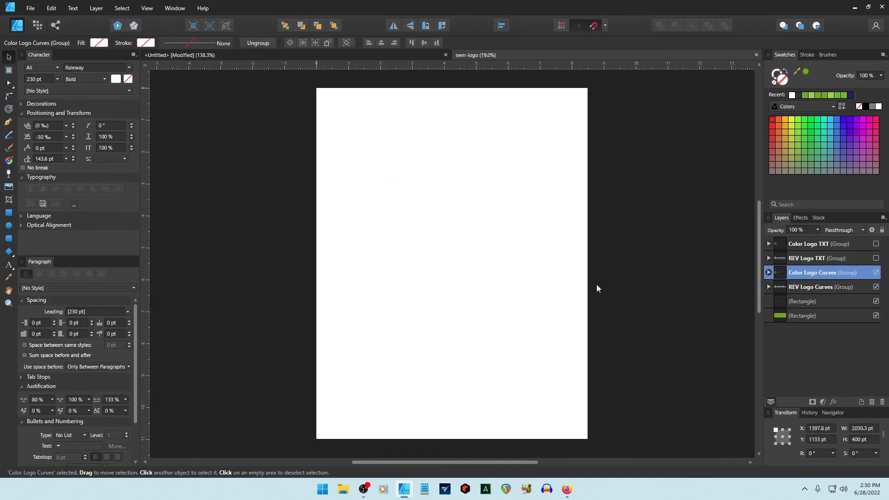
{"action": "key", "text": "ctrl+v"}
{"action": "left_click_drag", "start_coordinate": [560, 295], "coordinate": [323, 224]}
{"action": "left_click_drag", "start_coordinate": [231, 129], "coordinate": [398, 163]}
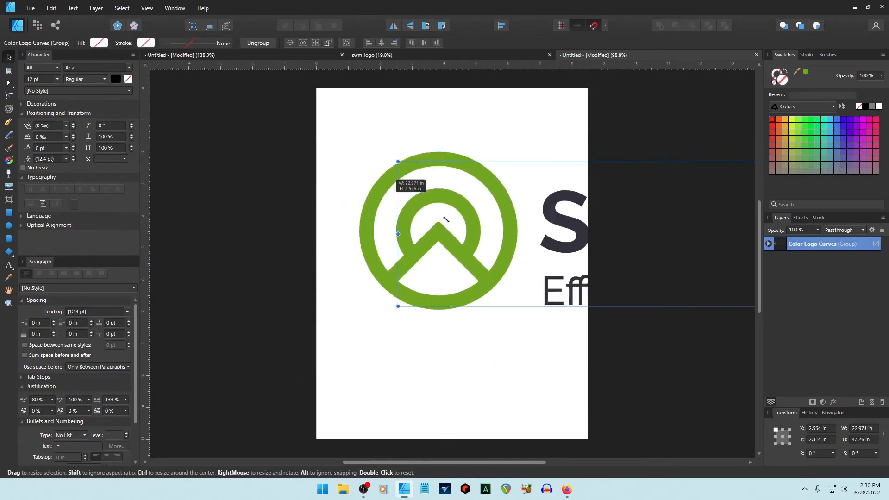
{"action": "left_click_drag", "start_coordinate": [397, 212], "coordinate": [424, 211]}
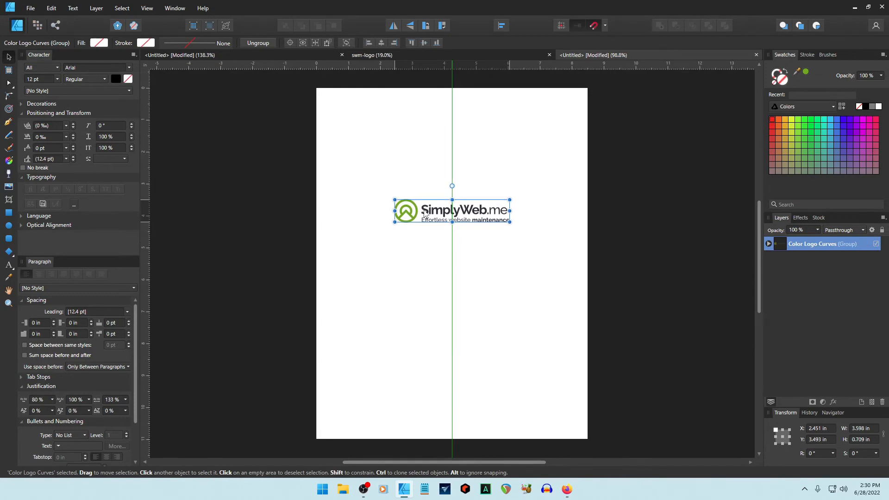
Copy both parts of the green hexagon icon into the logo document and group them.
{"action": "left_click", "coordinate": [518, 255]}
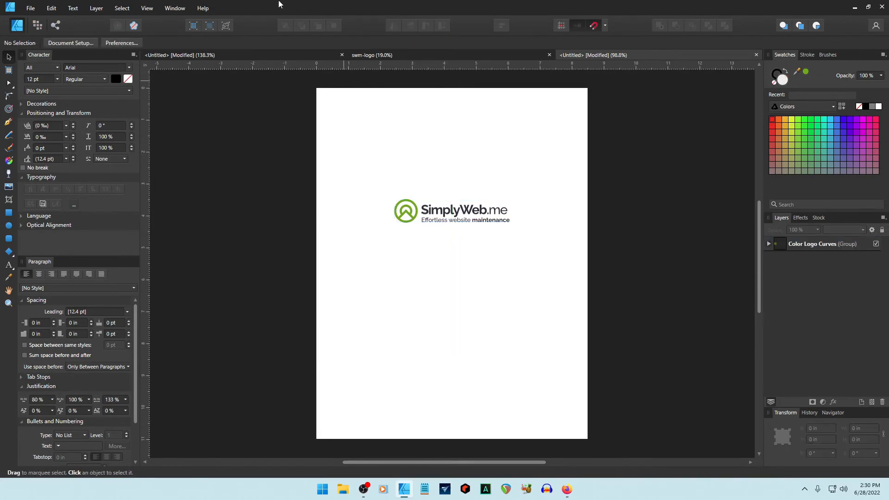
{"action": "left_click", "coordinate": [237, 57]}
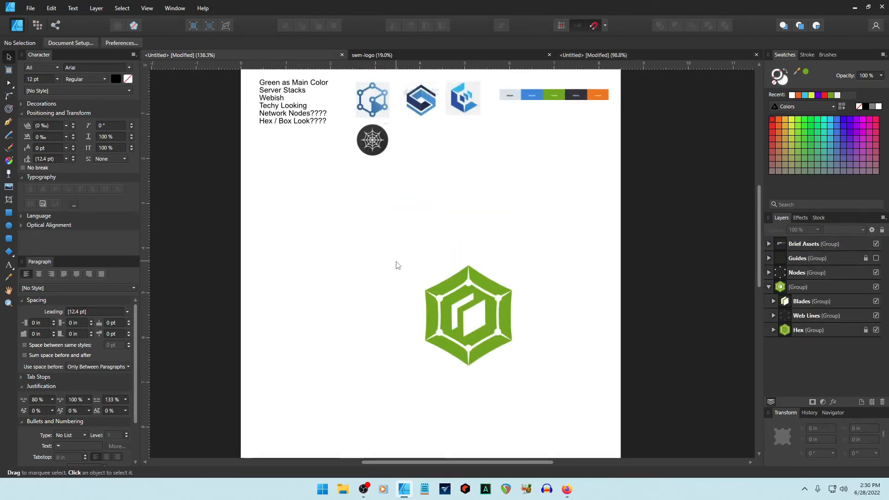
{"action": "left_click_drag", "start_coordinate": [396, 264], "coordinate": [552, 381]}
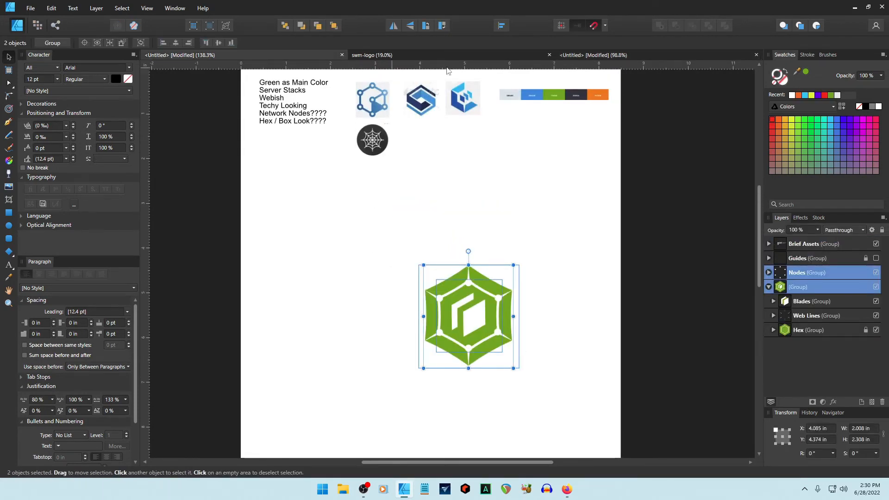
{"action": "left_click", "coordinate": [587, 56]}
{"action": "key", "text": "ctrl+v"}
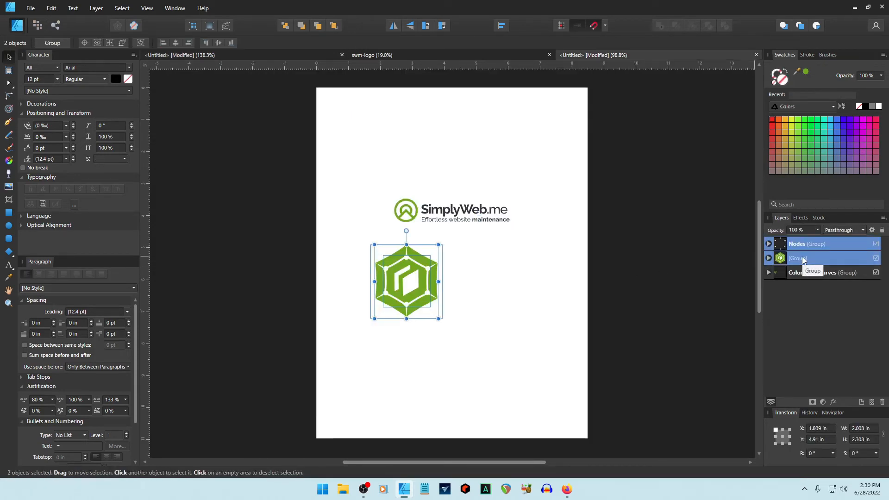
{"action": "key", "text": "ctrl+g"}
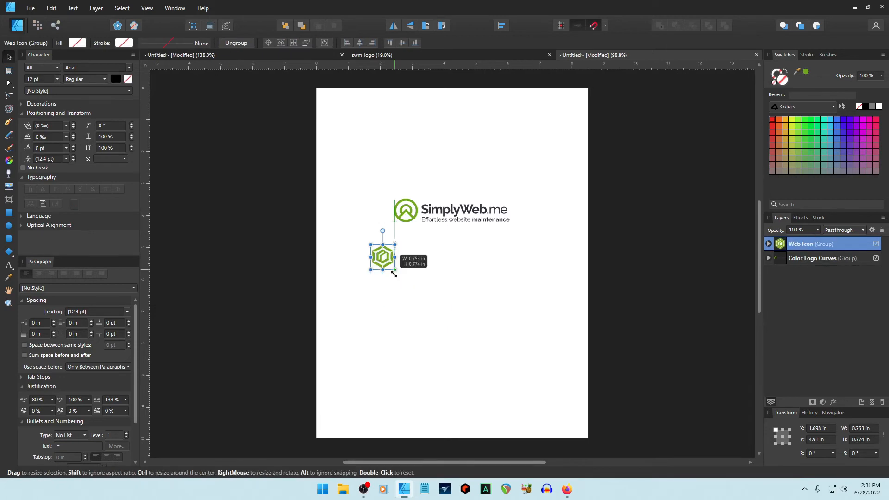
{"action": "left_click_drag", "start_coordinate": [395, 270], "coordinate": [392, 271]}
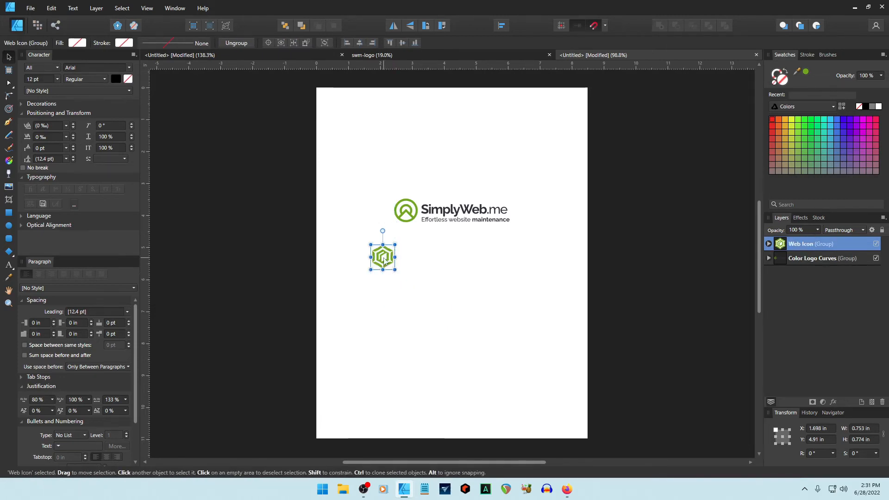
{"action": "key", "text": "ctrl+z"}
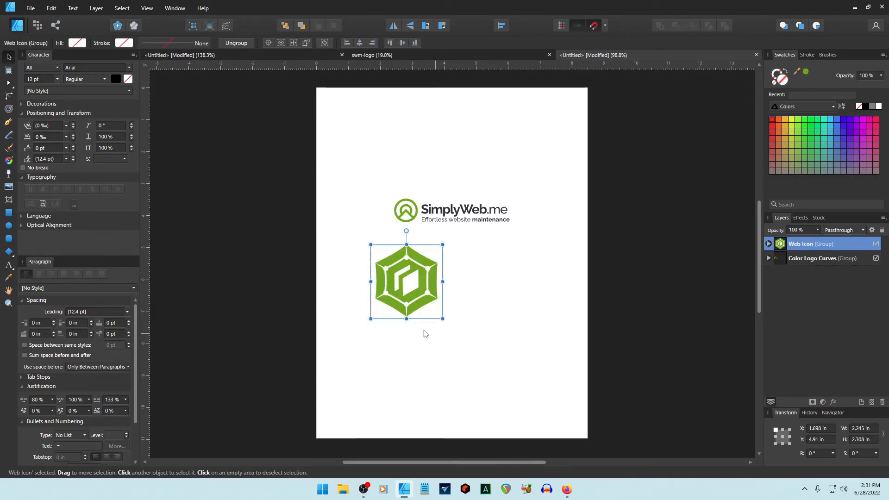
{"action": "scroll", "coordinate": [401, 296], "scroll_direction": "up", "scroll_amount": 5}
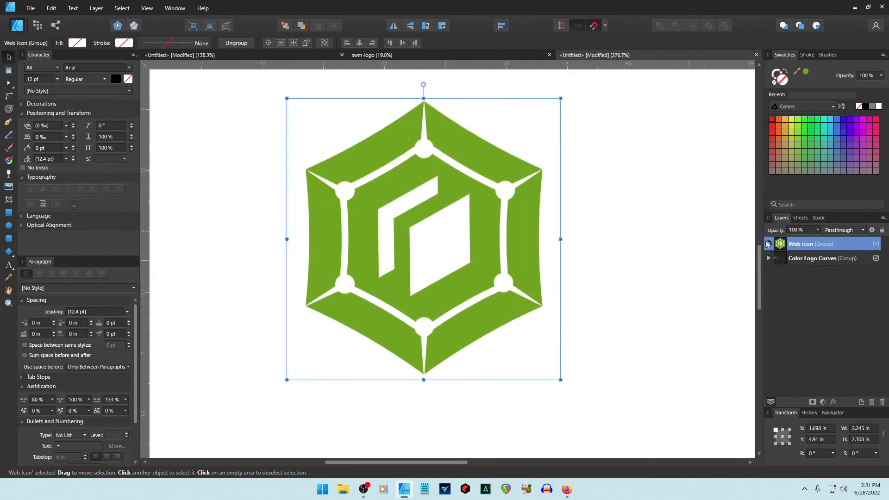
Expand the Web Icon group and review the stroke settings of the node circles and web-line curves.
{"action": "left_click", "coordinate": [769, 244]}
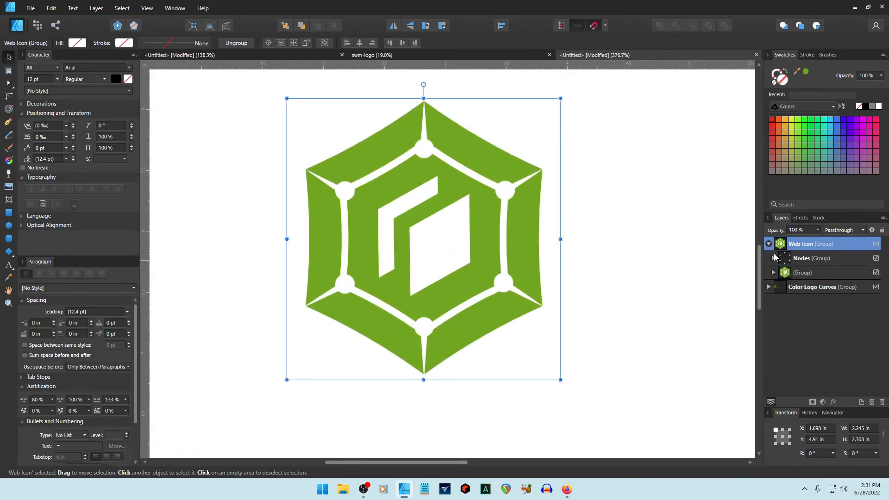
{"action": "left_click", "coordinate": [772, 259]}
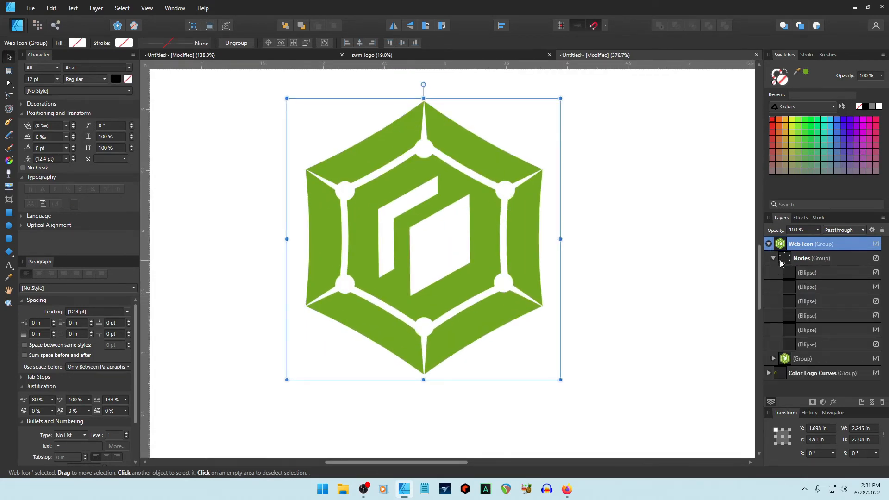
{"action": "left_click", "coordinate": [806, 273]}
{"action": "left_click", "coordinate": [809, 55]}
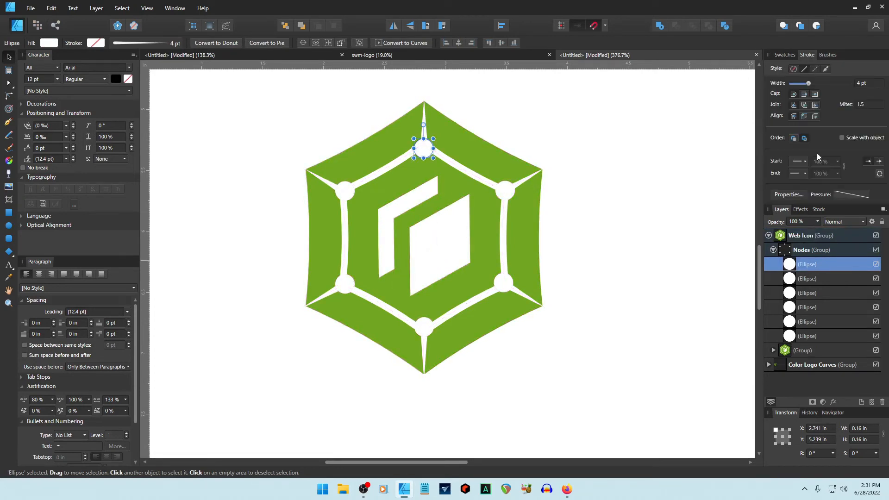
{"action": "left_click", "coordinate": [773, 351]}
{"action": "scroll", "coordinate": [839, 353], "scroll_direction": "down", "scroll_amount": 3}
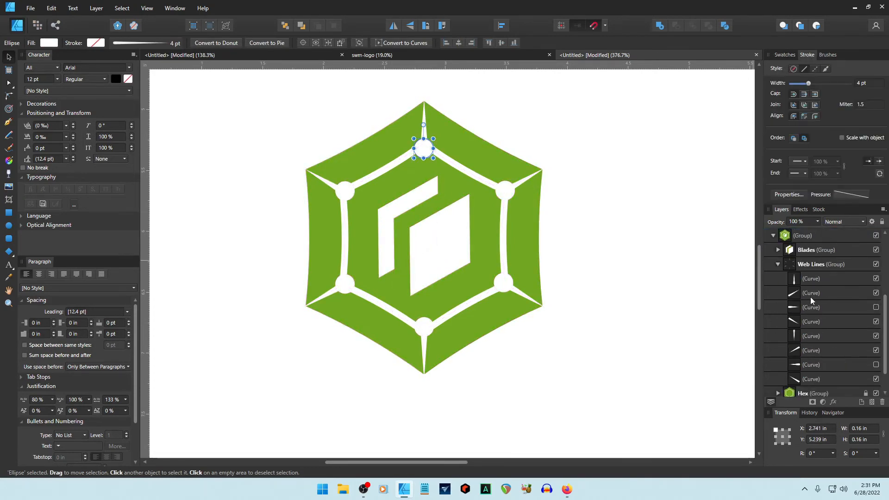
{"action": "left_click", "coordinate": [804, 280]}
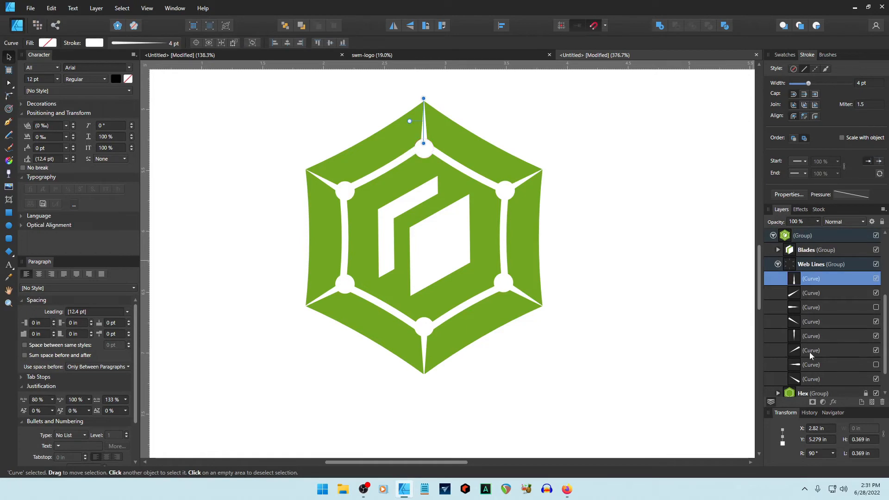
{"action": "left_click", "coordinate": [807, 380], "text": "shift"}
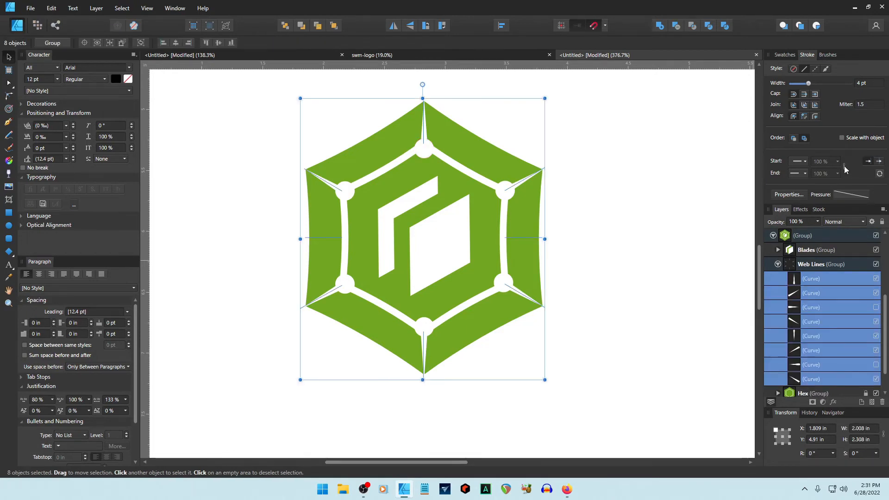
{"action": "left_click", "coordinate": [778, 264]}
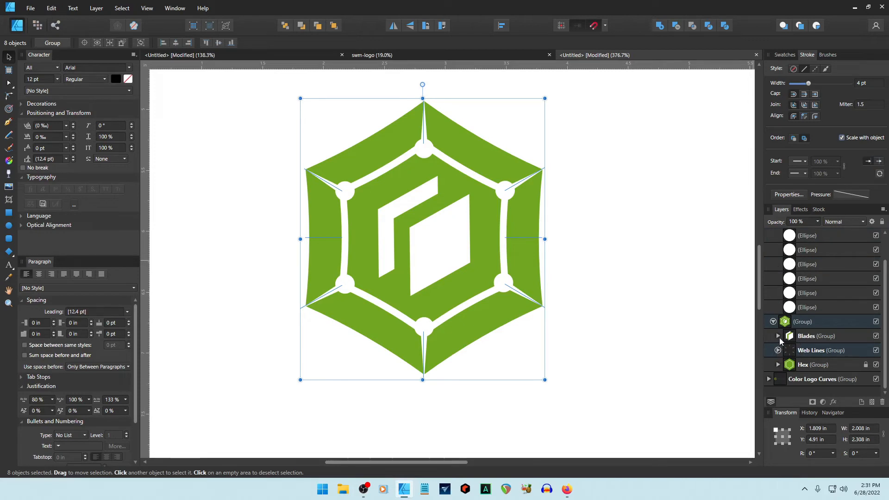
Make the inner hexagon outline's stroke scale with the object, then collapse and select Web Icon.
{"action": "left_click", "coordinate": [778, 364]}
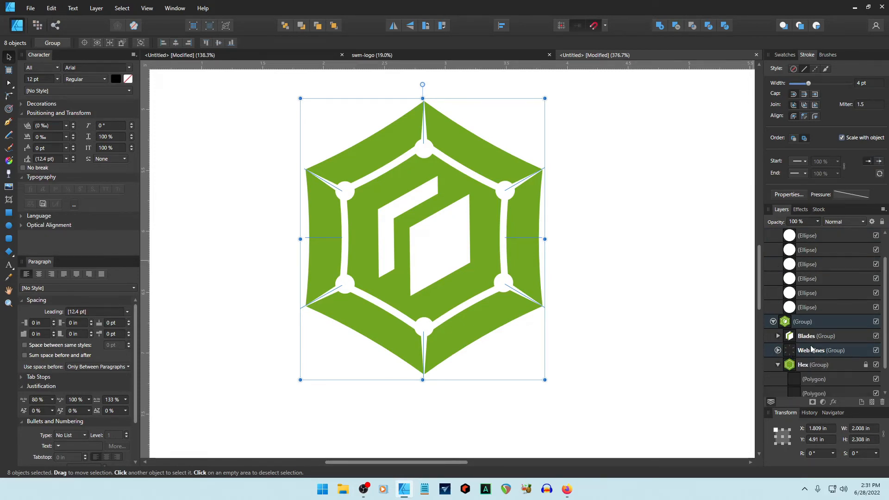
{"action": "left_click", "coordinate": [810, 351]}
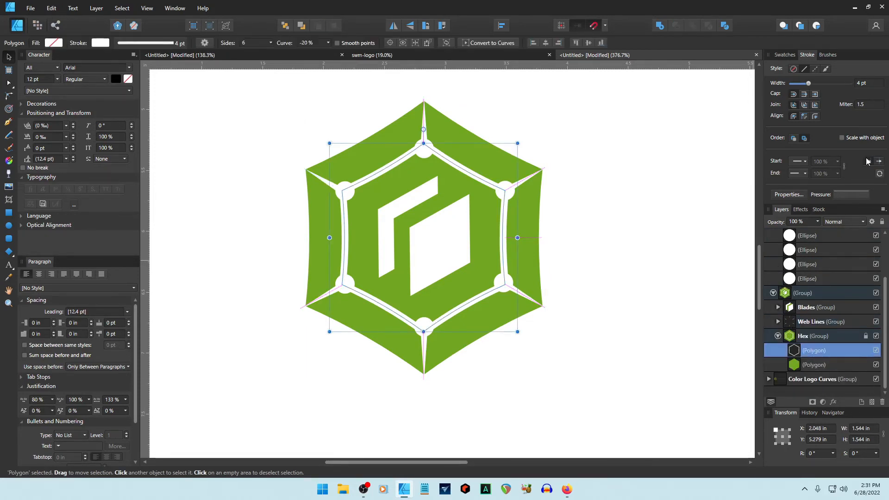
{"action": "left_click", "coordinate": [842, 137]}
{"action": "left_click", "coordinate": [713, 257]}
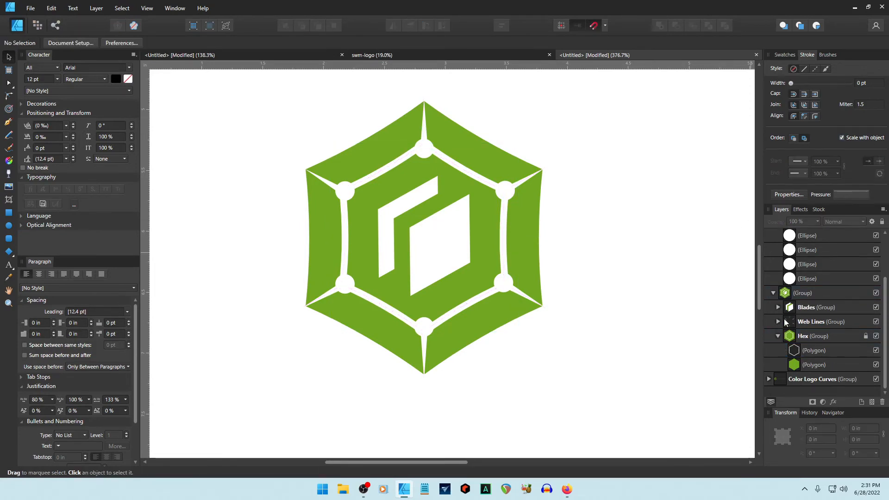
{"action": "left_click", "coordinate": [777, 337]}
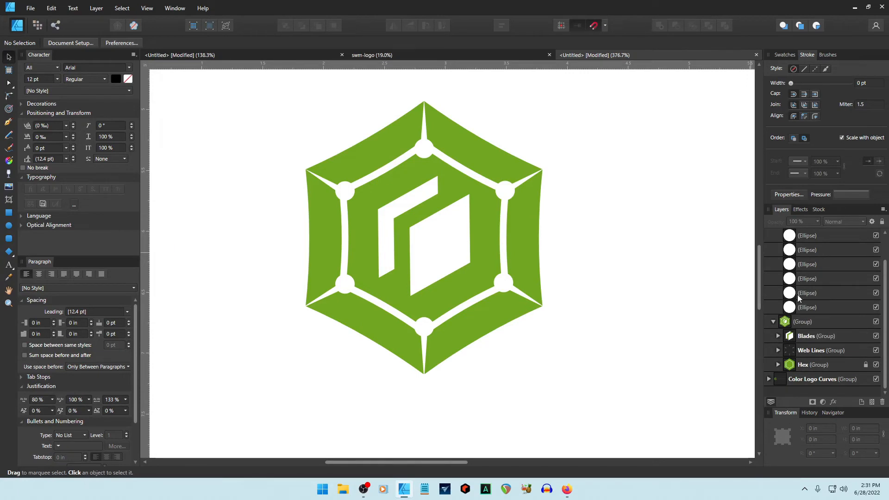
{"action": "scroll", "coordinate": [800, 297], "scroll_direction": "up", "scroll_amount": 2}
{"action": "left_click", "coordinate": [773, 250]}
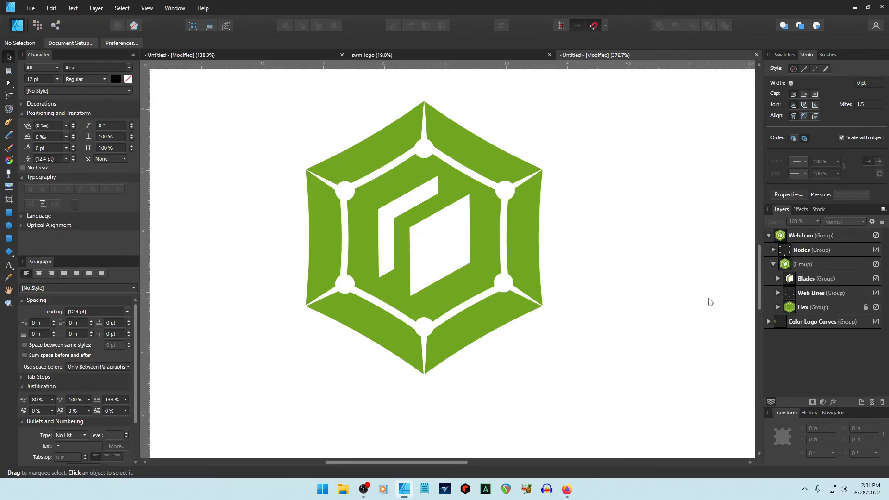
{"action": "left_click", "coordinate": [769, 236]}
{"action": "left_click", "coordinate": [782, 235]}
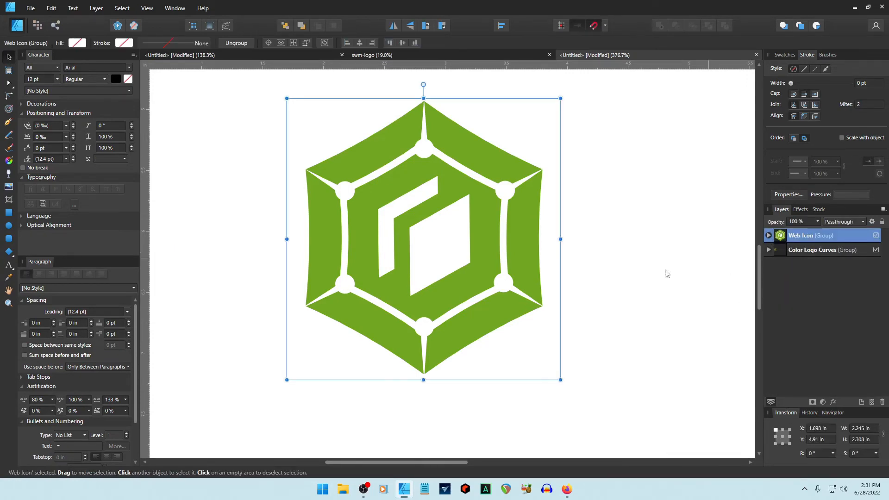
Resize the hex icon to match the circle logo and move it below the existing logo.
{"action": "left_click_drag", "start_coordinate": [559, 380], "coordinate": [355, 197]}
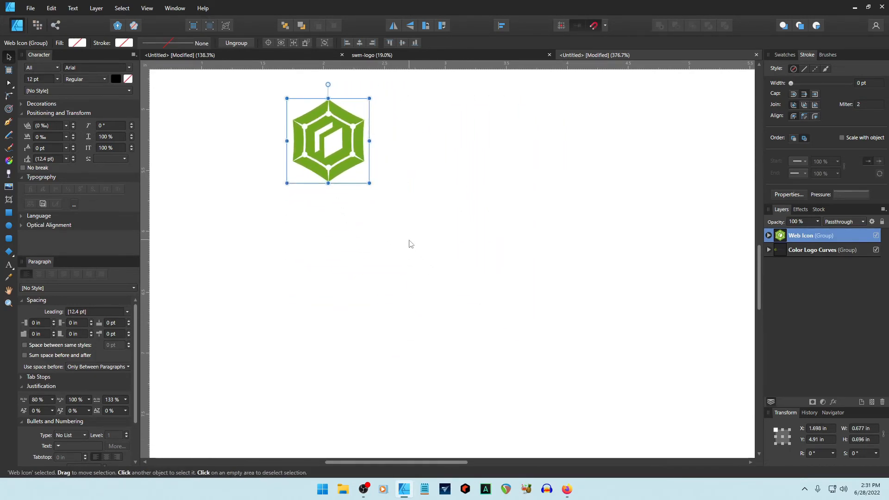
{"action": "scroll", "coordinate": [409, 245], "scroll_direction": "down", "scroll_amount": 3}
{"action": "scroll", "coordinate": [410, 247], "scroll_direction": "up", "scroll_amount": 3}
{"action": "left_click_drag", "start_coordinate": [429, 163], "coordinate": [410, 155]}
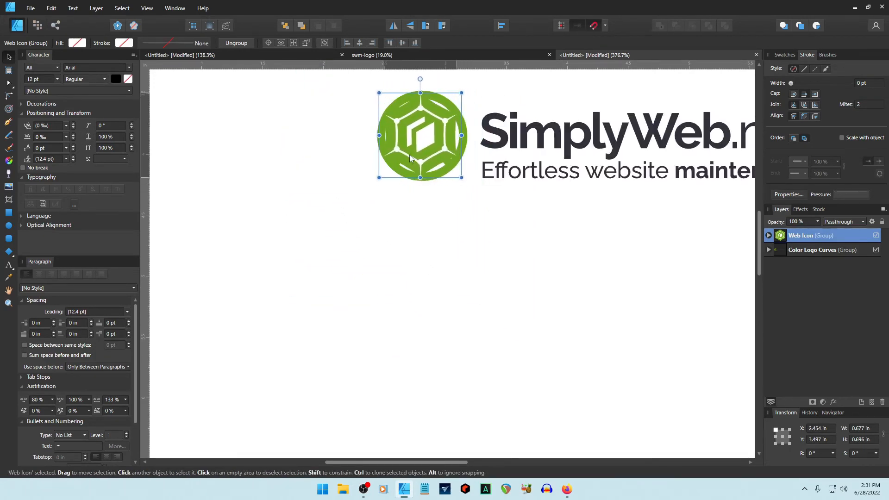
{"action": "left_click_drag", "start_coordinate": [462, 176], "coordinate": [464, 179]}
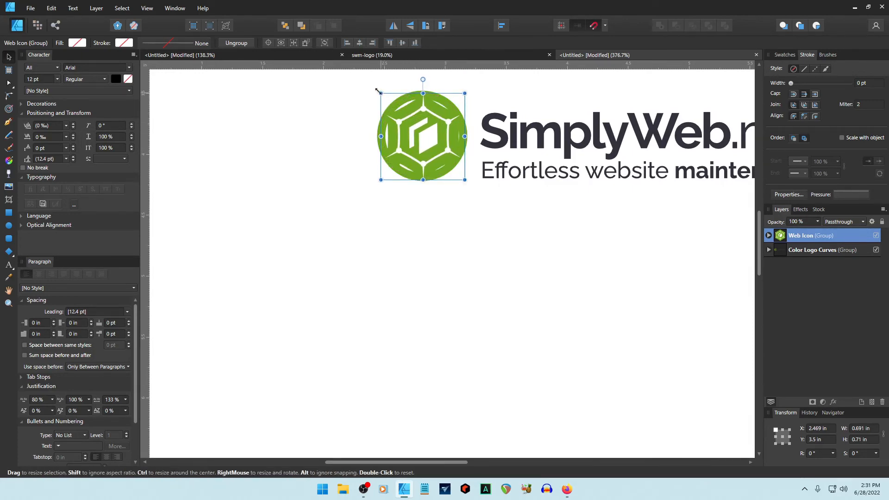
{"action": "left_click_drag", "start_coordinate": [378, 91], "coordinate": [375, 88]}
{"action": "left_click_drag", "start_coordinate": [427, 132], "coordinate": [426, 352]}
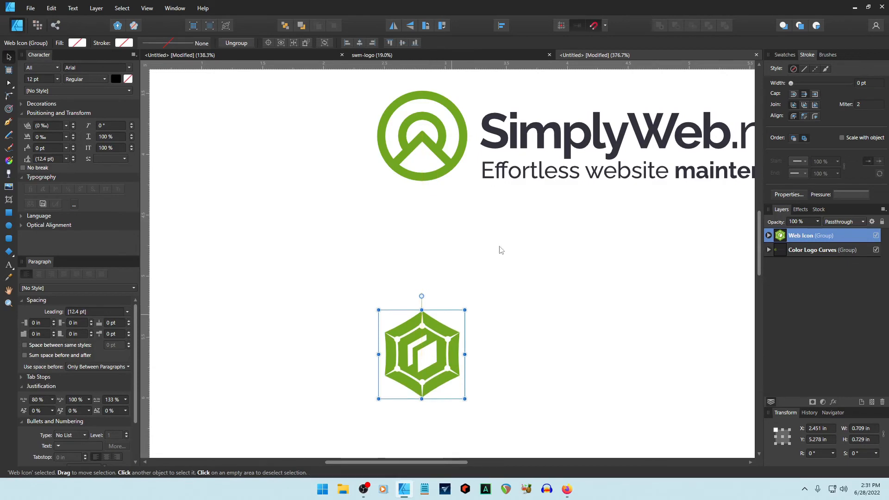
Place a copy of the SimplyWeb.me wordmark and tagline beside the hex icon, nudged into line.
{"action": "double_click", "coordinate": [572, 142]}
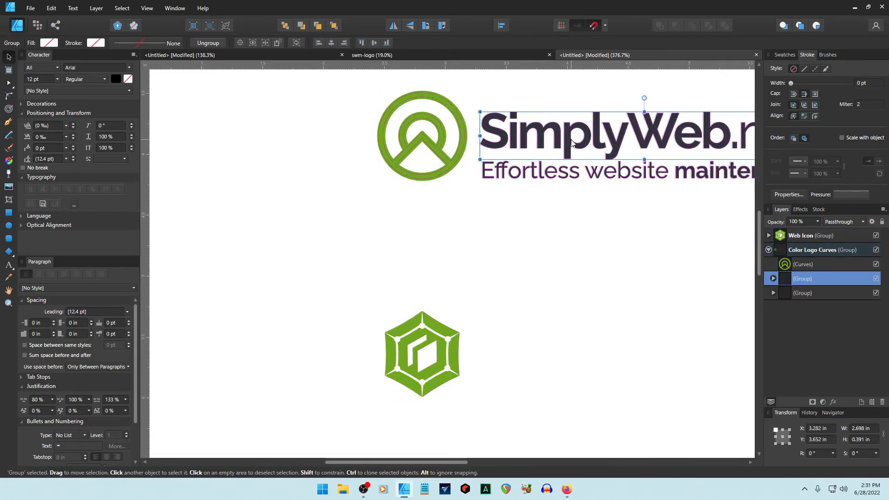
{"action": "left_click", "coordinate": [570, 172], "text": "shift"}
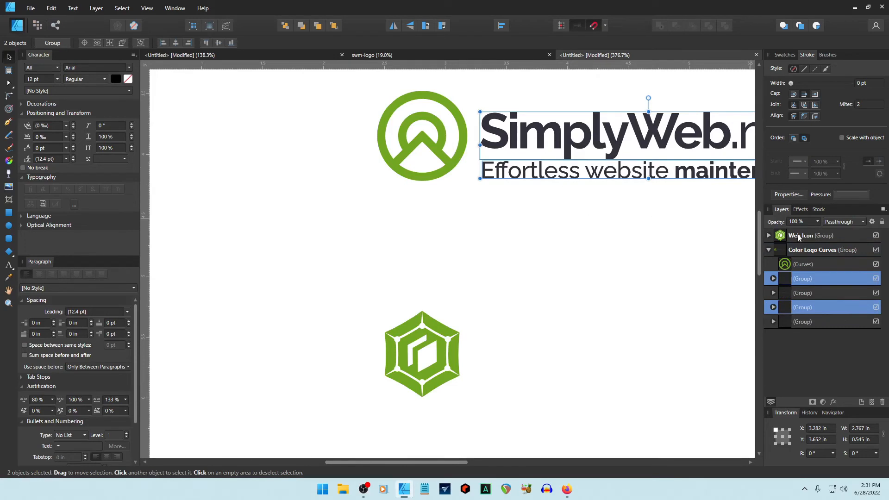
{"action": "left_click_drag", "start_coordinate": [808, 281], "coordinate": [781, 231]}
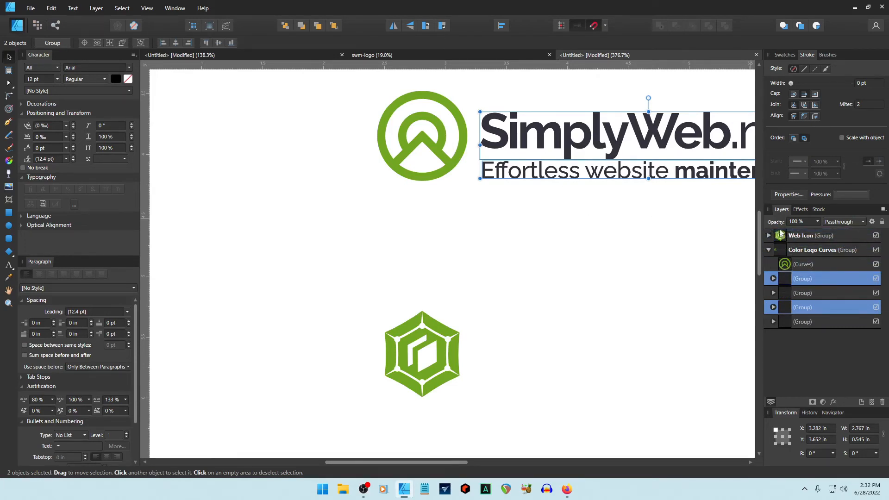
{"action": "key", "text": "shift+Up"}
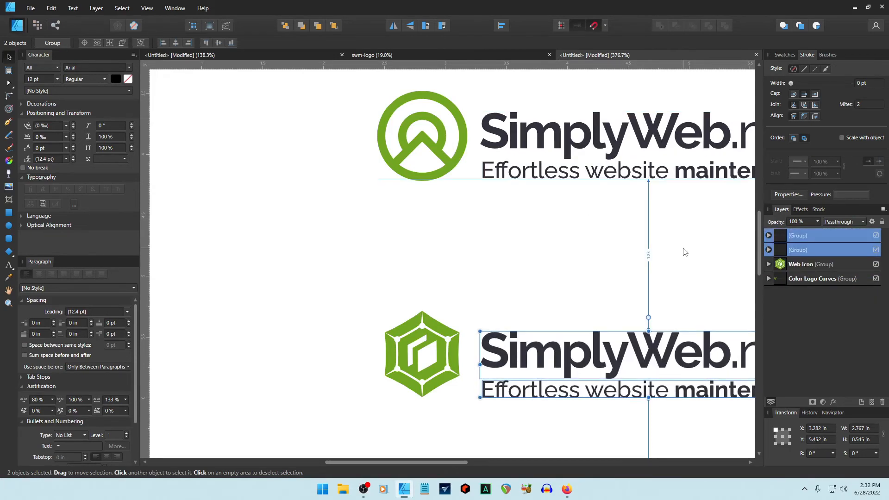
{"action": "key", "text": "Down"}
{"action": "key", "text": "Down"}
{"action": "key", "text": "Down"}
{"action": "key", "text": "Down"}
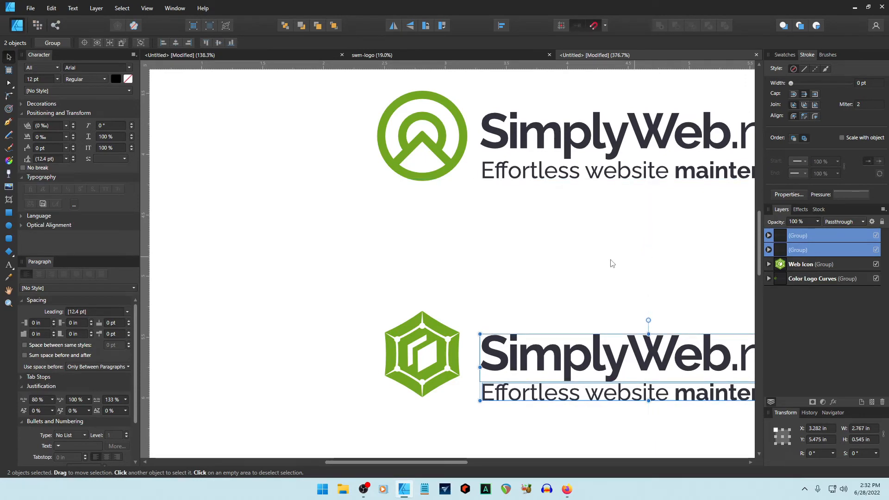
{"action": "left_click", "coordinate": [573, 305]}
{"action": "left_click_drag", "start_coordinate": [436, 461], "coordinate": [484, 463]}
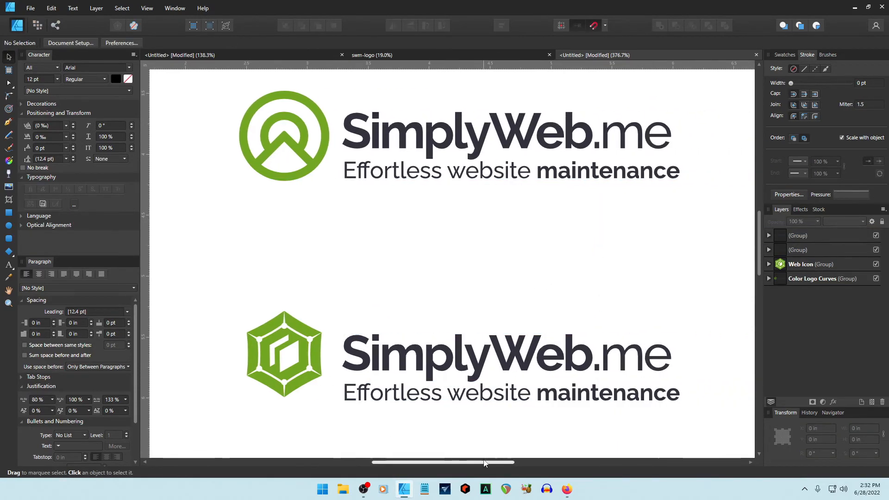
{"action": "scroll", "coordinate": [491, 403], "scroll_direction": "down", "scroll_amount": 2}
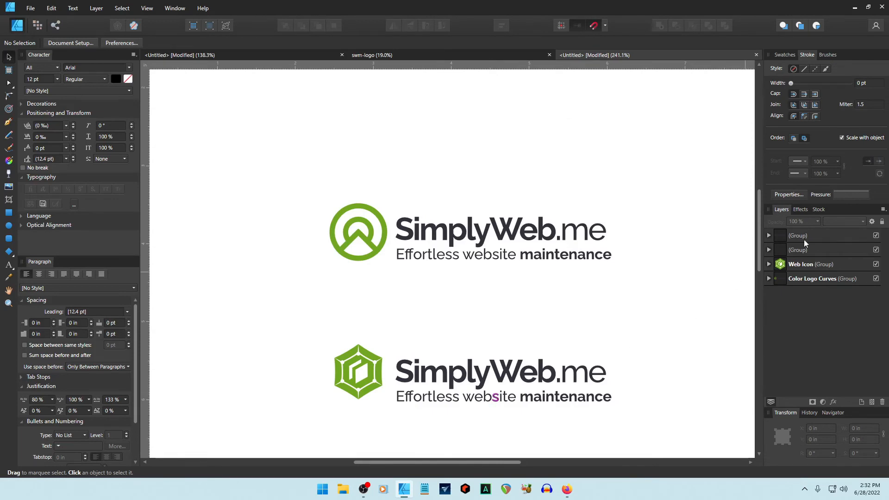
Hide the old circle logo and nudge the copied wordmark up to align with the icon.
{"action": "left_click", "coordinate": [876, 279]}
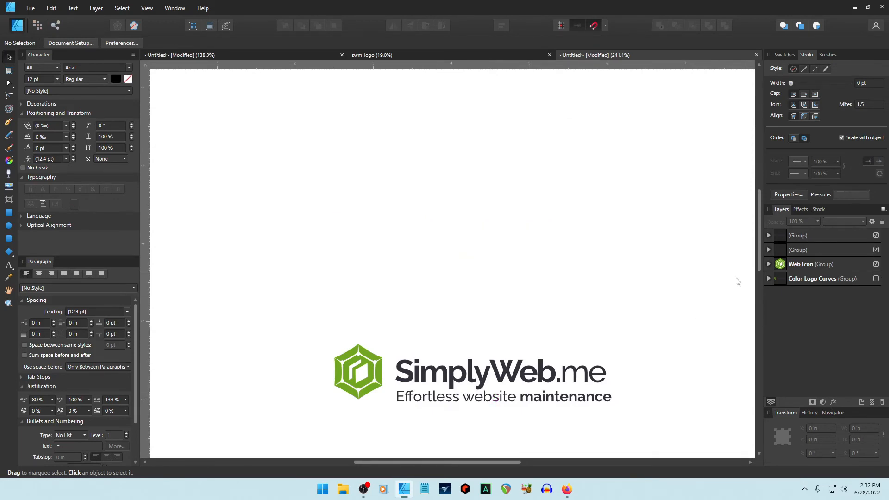
{"action": "left_click_drag", "start_coordinate": [521, 423], "coordinate": [477, 282]}
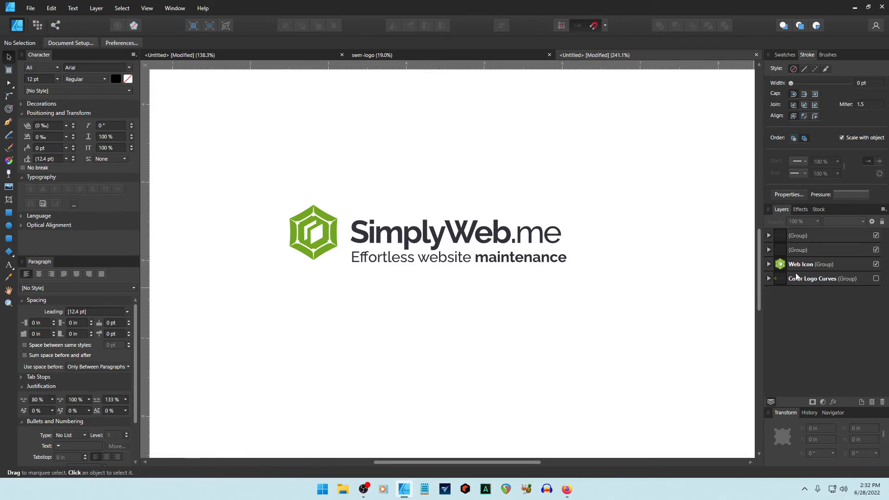
{"action": "left_click", "coordinate": [797, 239]}
{"action": "left_click", "coordinate": [800, 251], "text": "shift"}
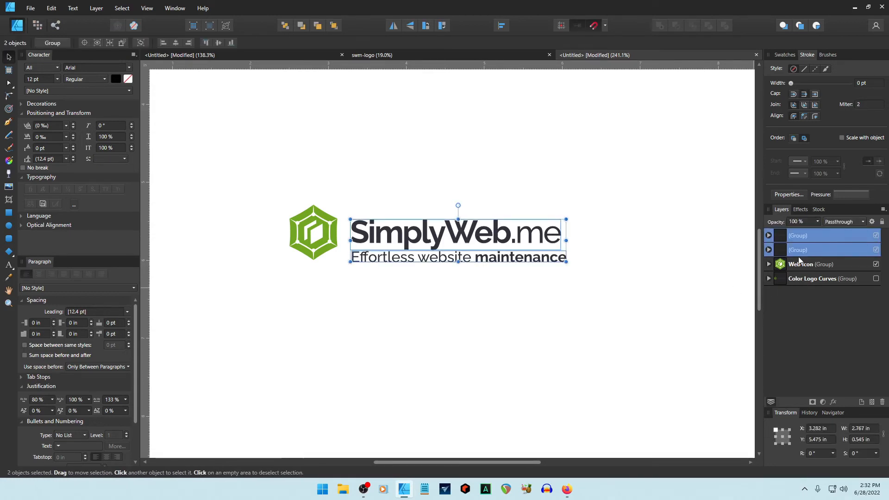
{"action": "key", "text": "Up"}
{"action": "key", "text": "Up"}
{"action": "key", "text": "Up"}
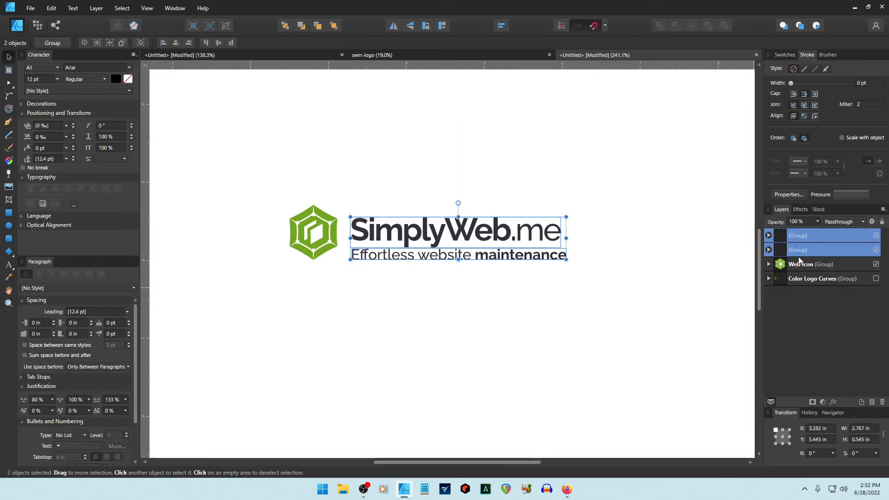
{"action": "left_click", "coordinate": [564, 325]}
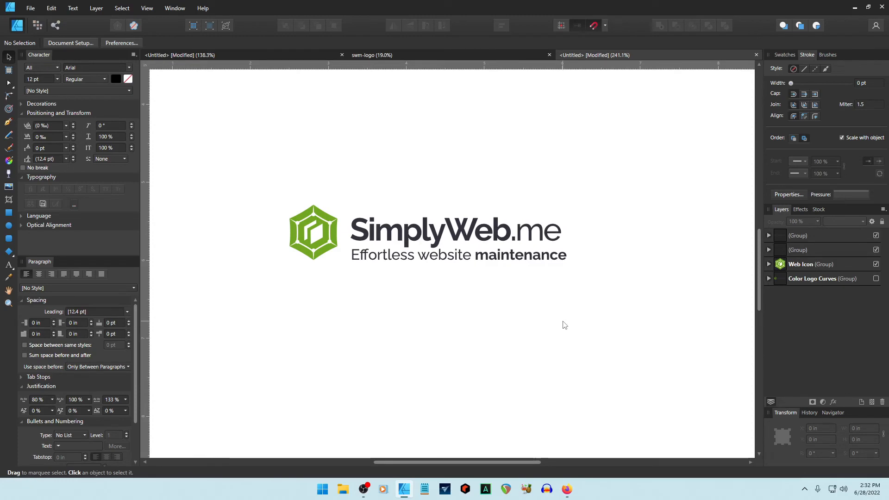
{"action": "left_click", "coordinate": [394, 52]}
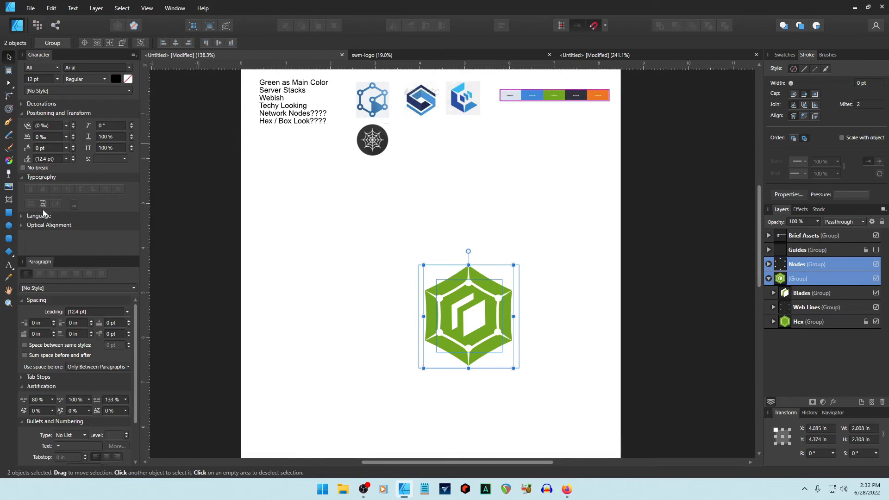
Fill the SimplyWeb.me text group with dark grey #2E2E3A, checked against the brand swatches.
{"action": "left_click", "coordinate": [9, 303]}
{"action": "left_click_drag", "start_coordinate": [573, 91], "coordinate": [585, 176]}
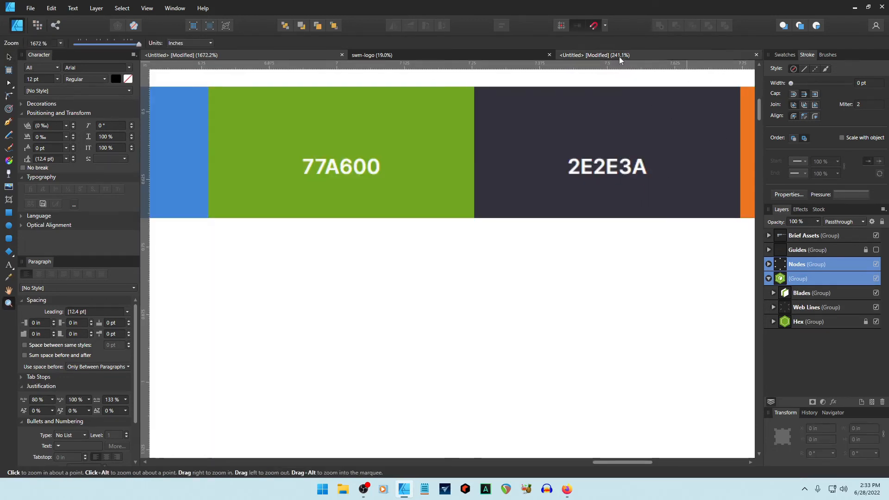
{"action": "left_click", "coordinate": [380, 54]}
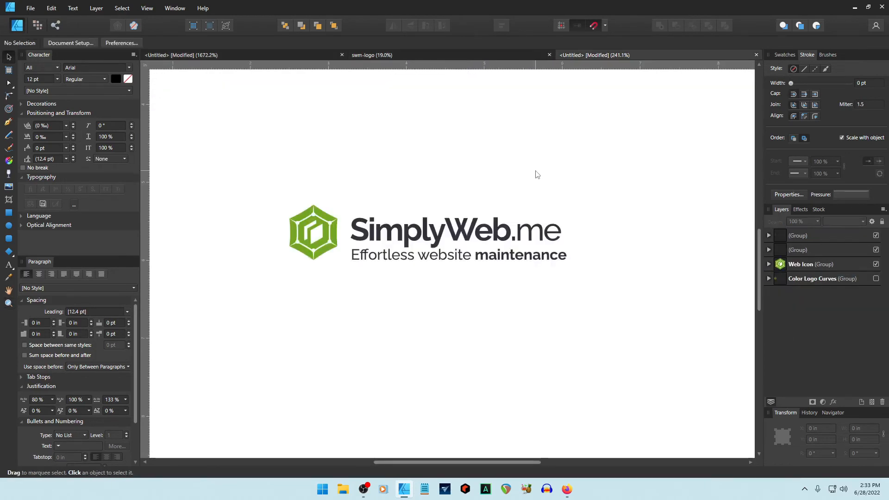
{"action": "left_click", "coordinate": [459, 230]}
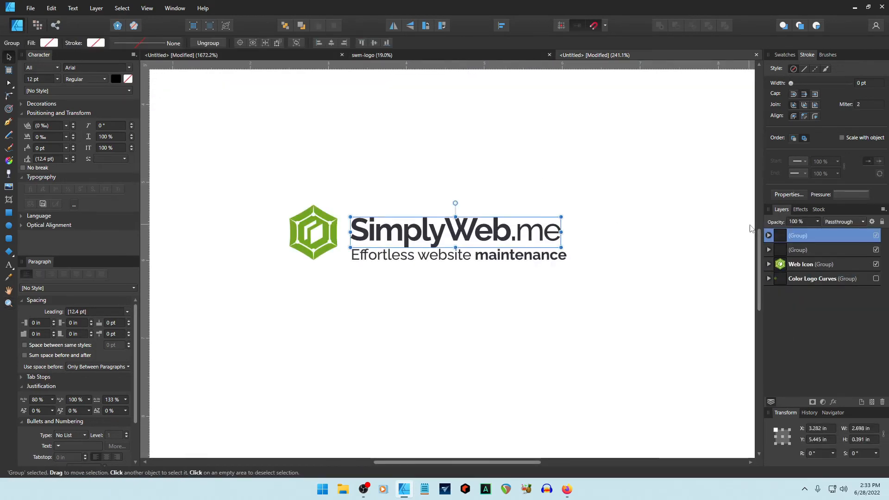
{"action": "left_click", "coordinate": [783, 55]}
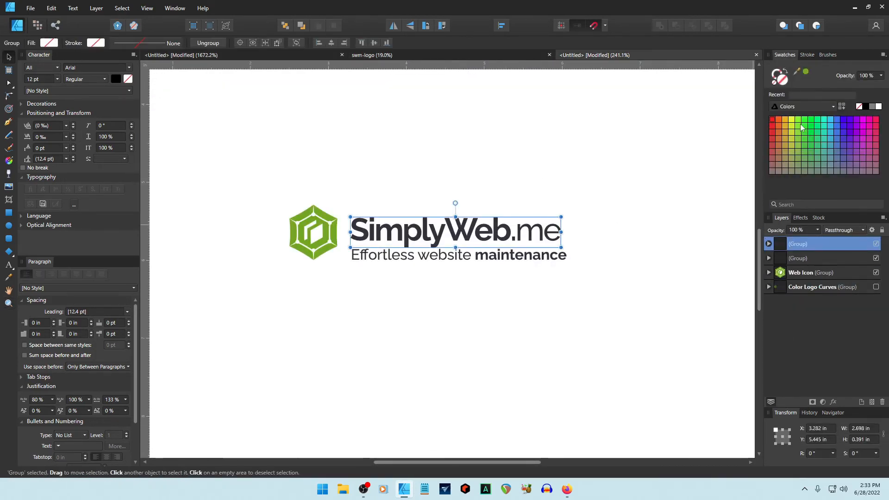
{"action": "double_click", "coordinate": [780, 79]}
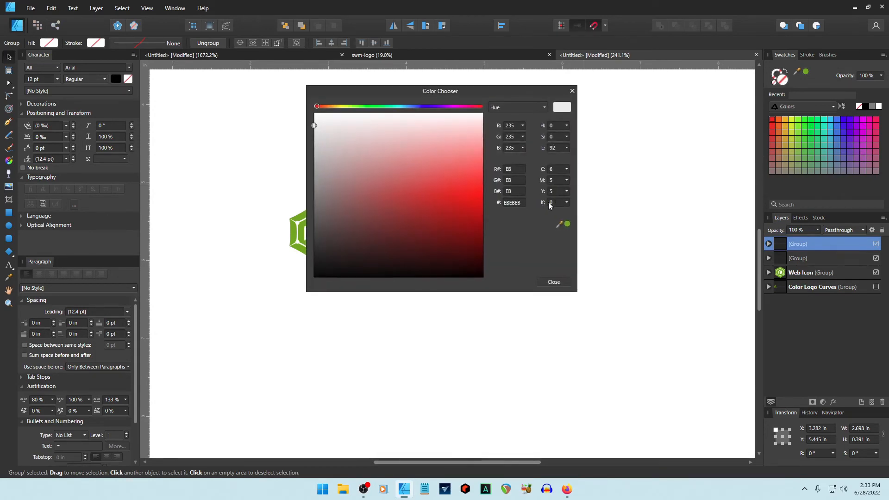
{"action": "left_click", "coordinate": [514, 204]}
{"action": "type", "text": "2e"}
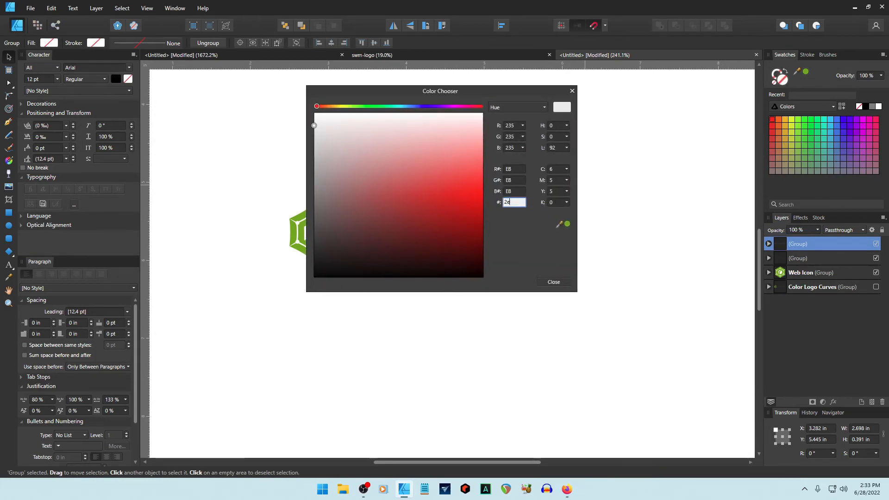
{"action": "type", "text": "2e3a"}
{"action": "key", "text": "Return"}
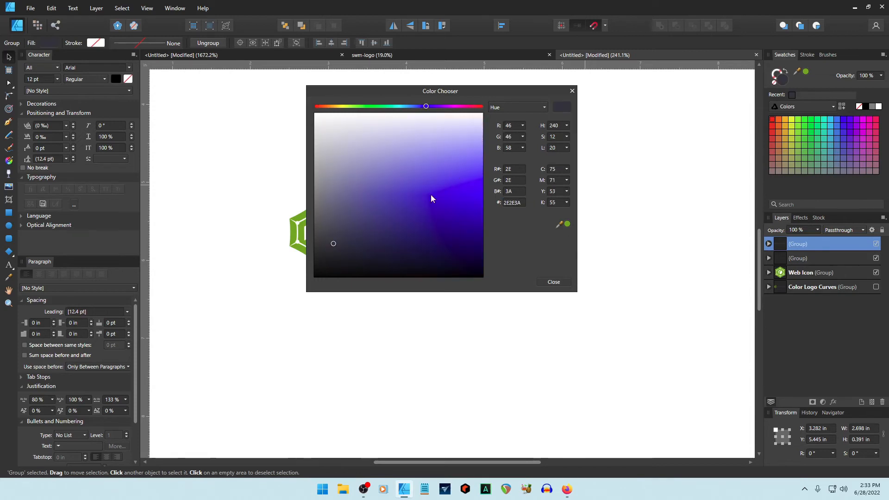
{"action": "left_click", "coordinate": [553, 282]}
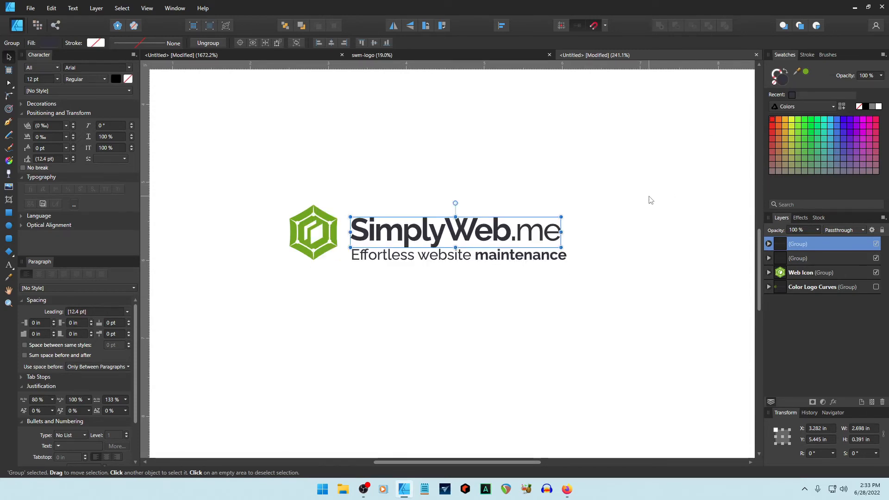
{"action": "left_click", "coordinate": [537, 256]}
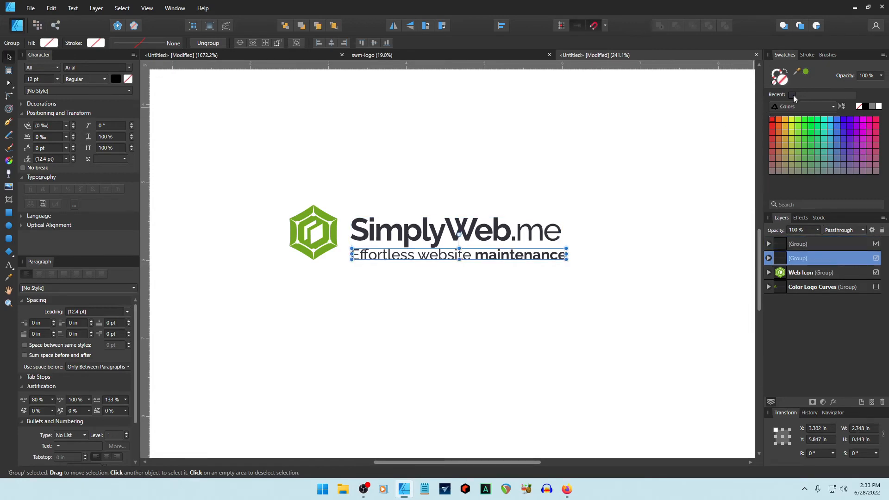
{"action": "key", "text": "ctrl+d"}
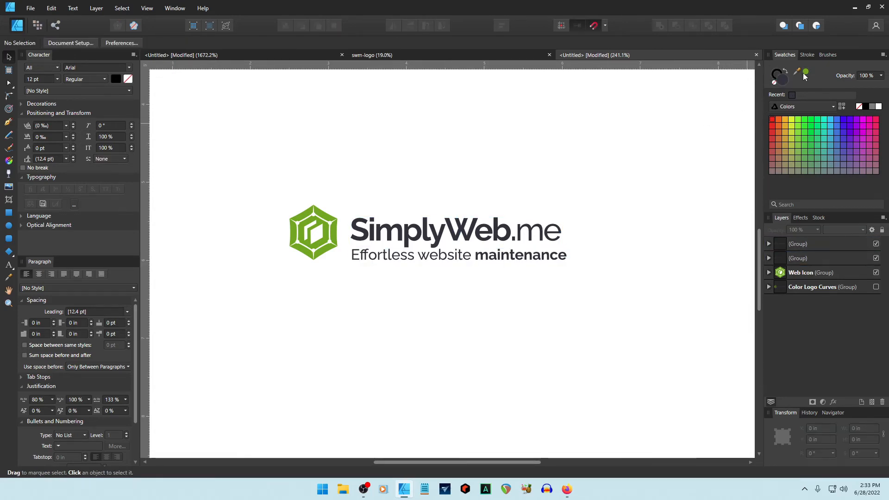
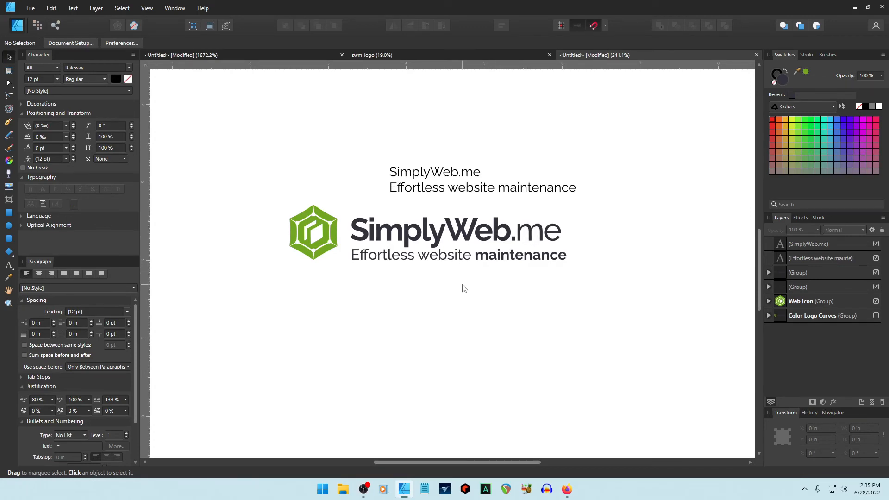
Move the bold SimplyWeb.me wordmark and tagline groups up to the top of the page.
{"action": "left_click", "coordinate": [427, 231]}
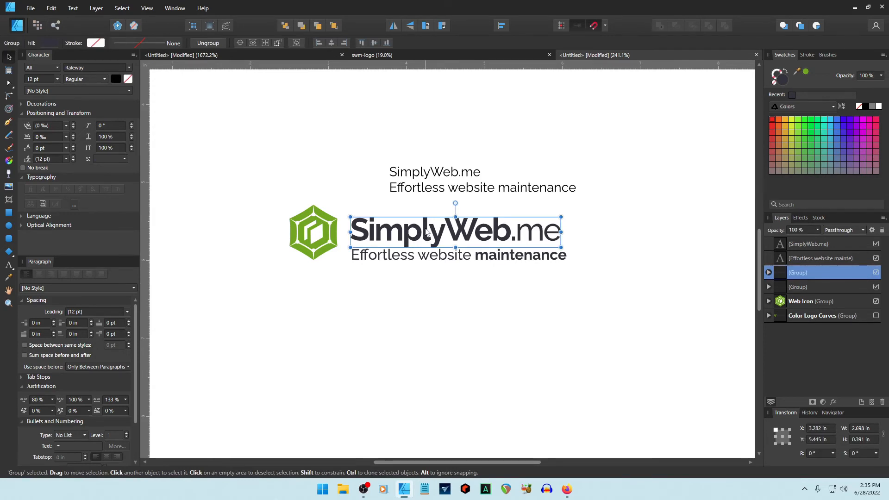
{"action": "left_click", "coordinate": [435, 250], "text": "shift"}
{"action": "left_click_drag", "start_coordinate": [435, 241], "coordinate": [435, 110]}
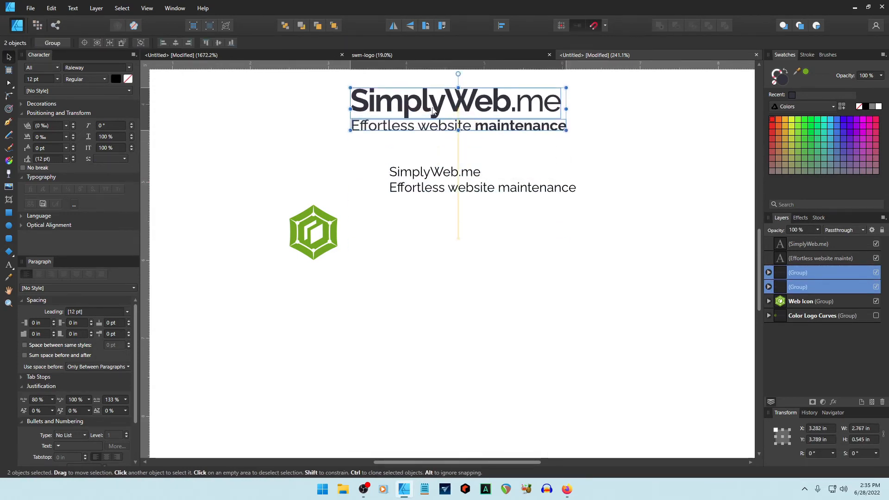
Place the plain SimplyWeb.me text and tagline beside the green hexagon and start editing the wordmark.
{"action": "left_click", "coordinate": [439, 174]}
{"action": "left_click", "coordinate": [439, 189], "text": "shift"}
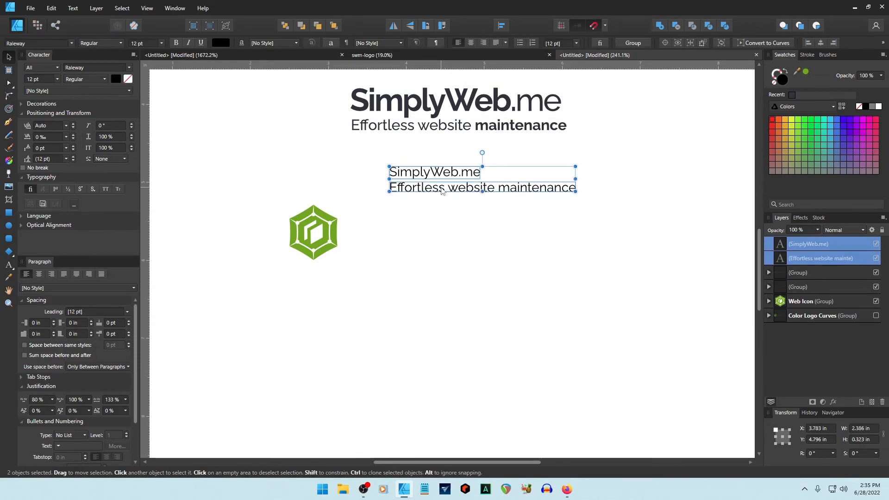
{"action": "left_click_drag", "start_coordinate": [439, 189], "coordinate": [439, 213]}
{"action": "left_click_drag", "start_coordinate": [439, 214], "coordinate": [435, 244]}
{"action": "double_click", "coordinate": [434, 228]}
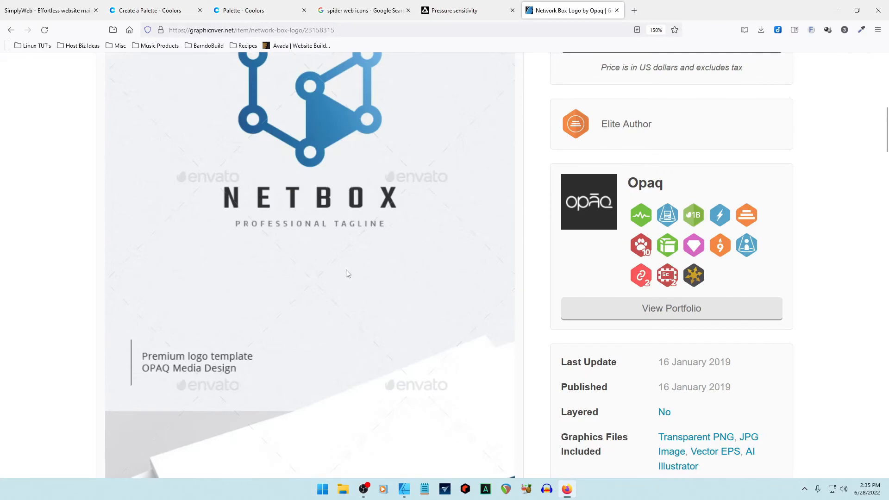
{"action": "scroll", "coordinate": [345, 260], "scroll_direction": "down", "scroll_amount": 5}
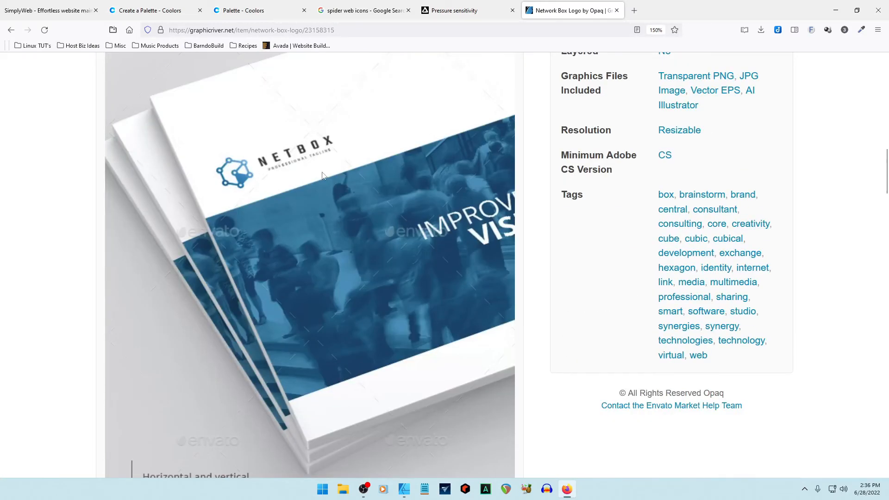
Scroll the Network Box logo page on GraphicRiver, then return to Affinity Designer.
{"action": "scroll", "coordinate": [307, 240], "scroll_direction": "up", "scroll_amount": 1}
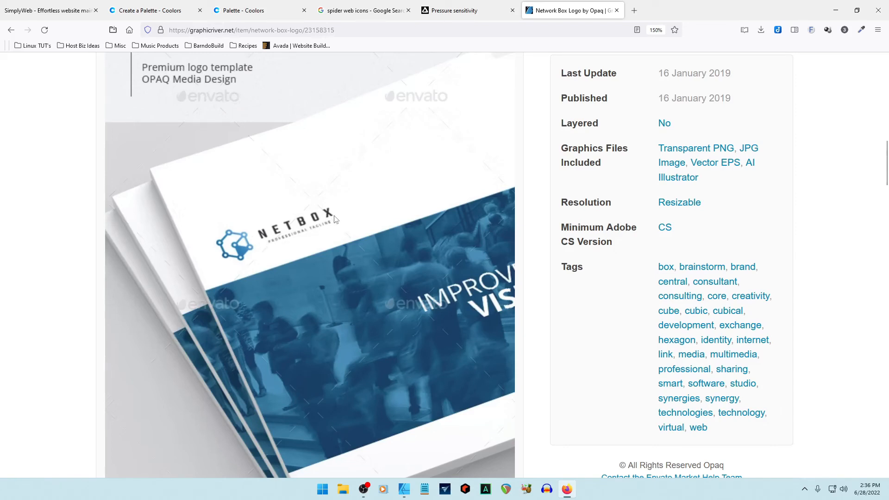
{"action": "key", "text": "alt+Tab"}
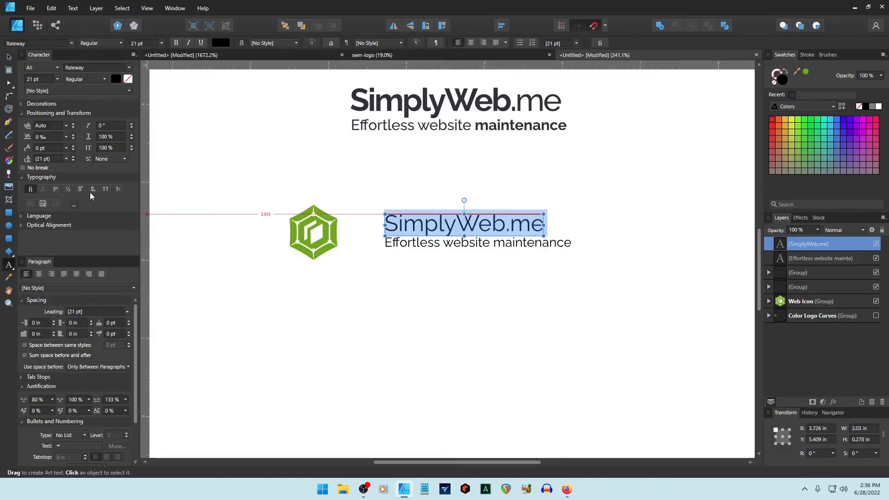
Make the wordmark All Caps in SemiBold with 100 ‰ tracking.
{"action": "left_click", "coordinate": [105, 189]}
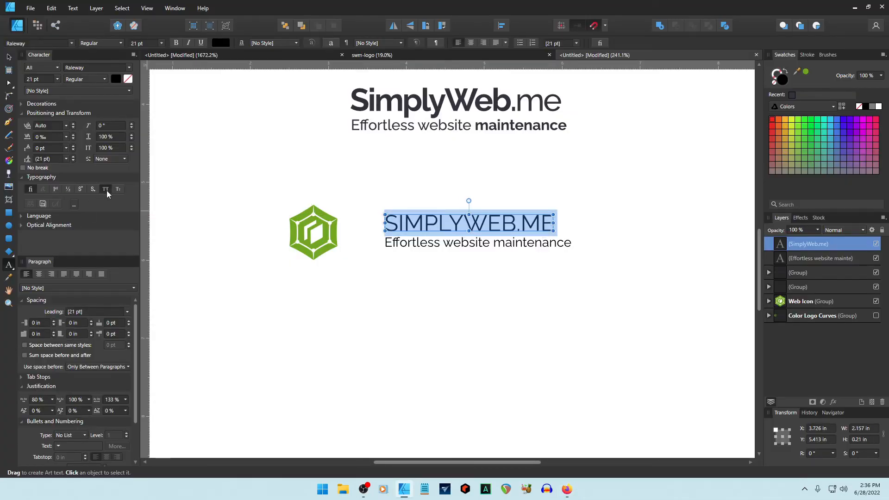
{"action": "left_click", "coordinate": [84, 79]}
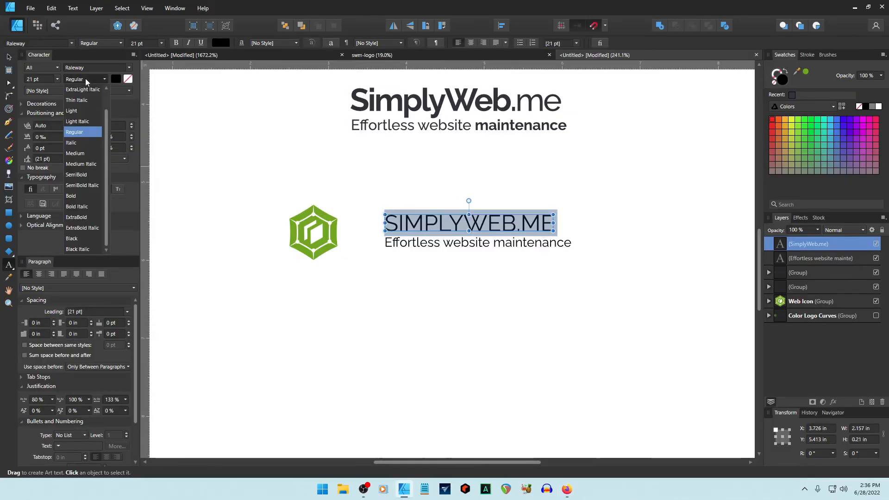
{"action": "left_click", "coordinate": [77, 176]}
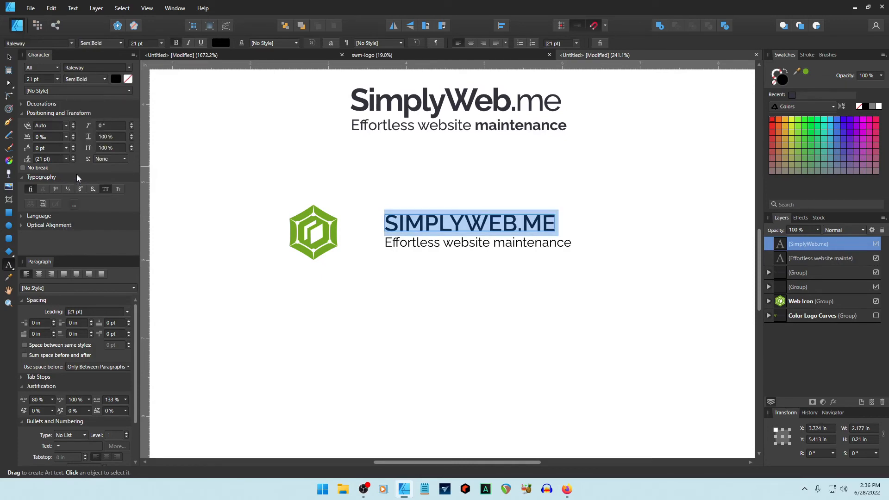
{"action": "left_click", "coordinate": [66, 139]}
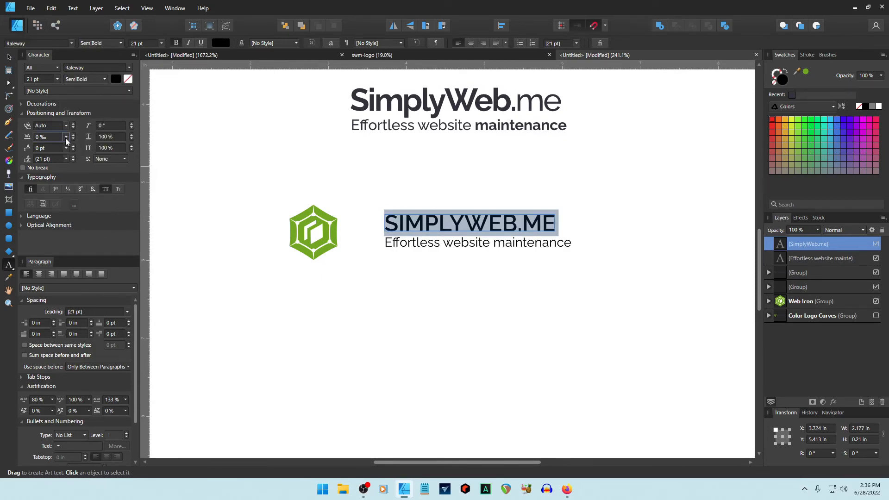
{"action": "left_click", "coordinate": [66, 138]}
{"action": "left_click", "coordinate": [52, 204]}
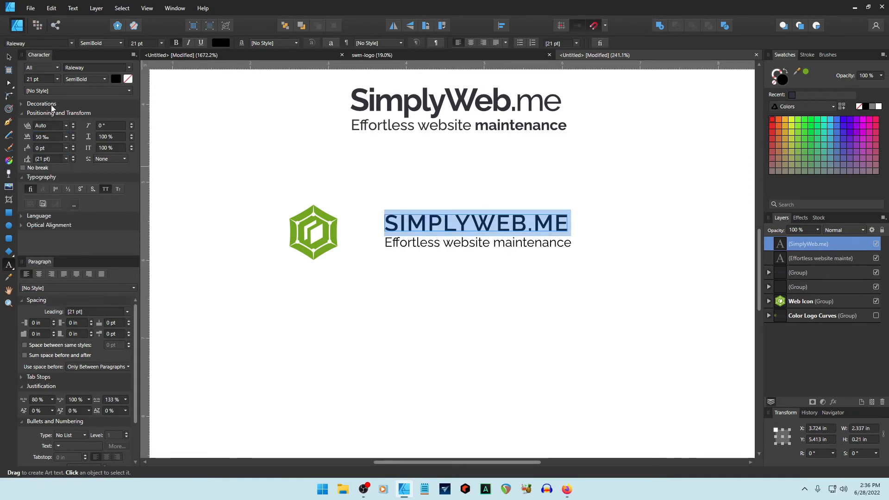
{"action": "left_click", "coordinate": [53, 139]}
{"action": "type", "text": "100"}
{"action": "key", "text": "Return"}
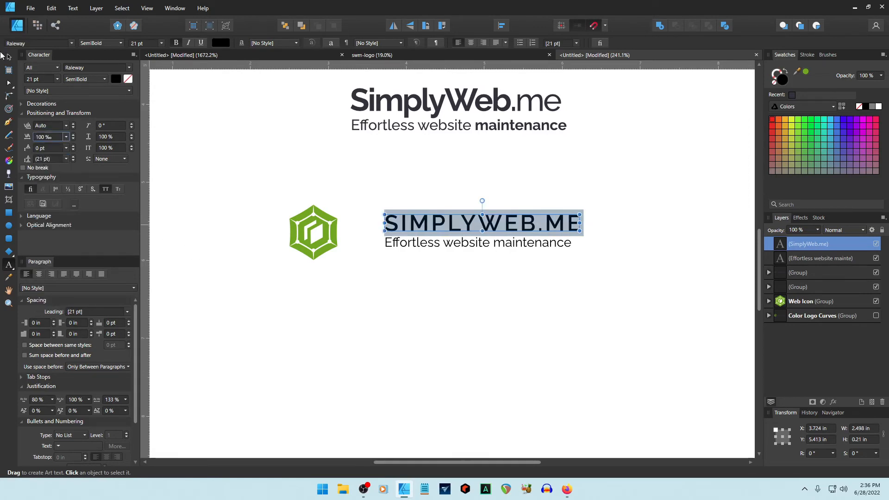
{"action": "left_click", "coordinate": [8, 57]}
Drop the tagline lower and move the wordmark left next to the hexagon.
{"action": "left_click", "coordinate": [389, 281]}
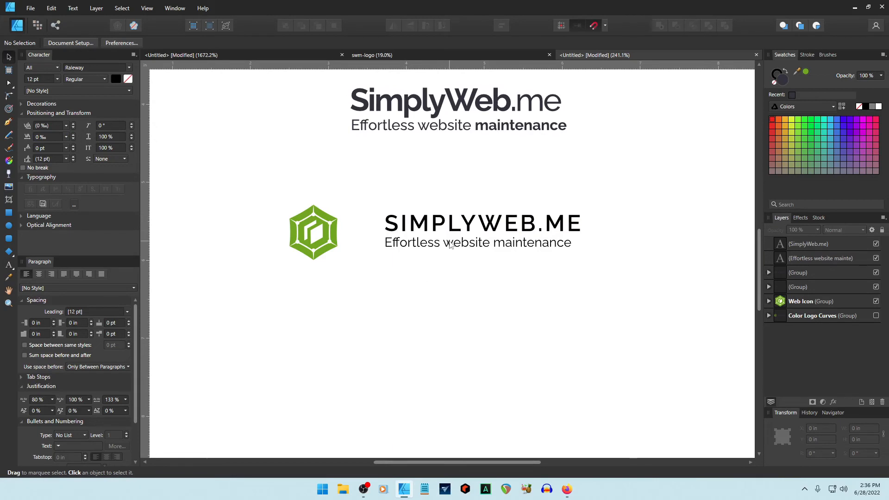
{"action": "left_click_drag", "start_coordinate": [450, 244], "coordinate": [454, 351]}
{"action": "left_click_drag", "start_coordinate": [470, 228], "coordinate": [443, 235]}
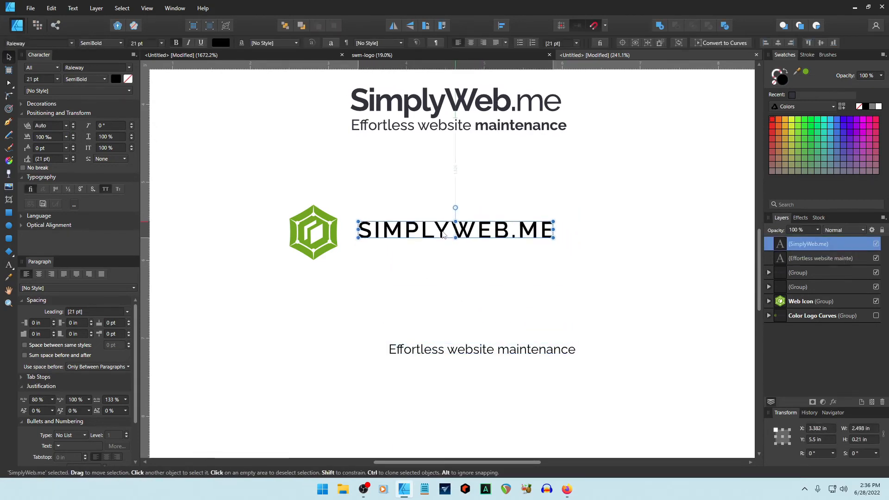
{"action": "left_click", "coordinate": [481, 264]}
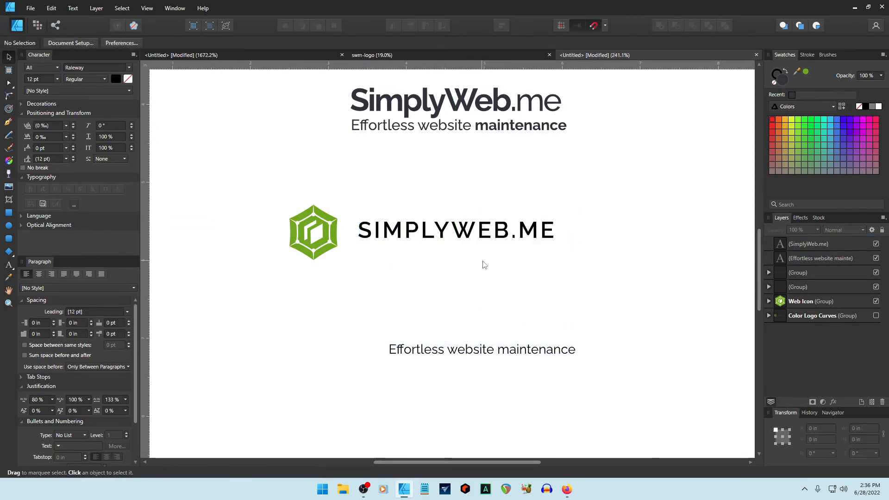
Set the SIMPLY part of SIMPLYWEB.ME to the Black weight.
{"action": "double_click", "coordinate": [457, 234]}
{"action": "left_click_drag", "start_coordinate": [450, 229], "coordinate": [358, 231]}
{"action": "left_click", "coordinate": [101, 80]}
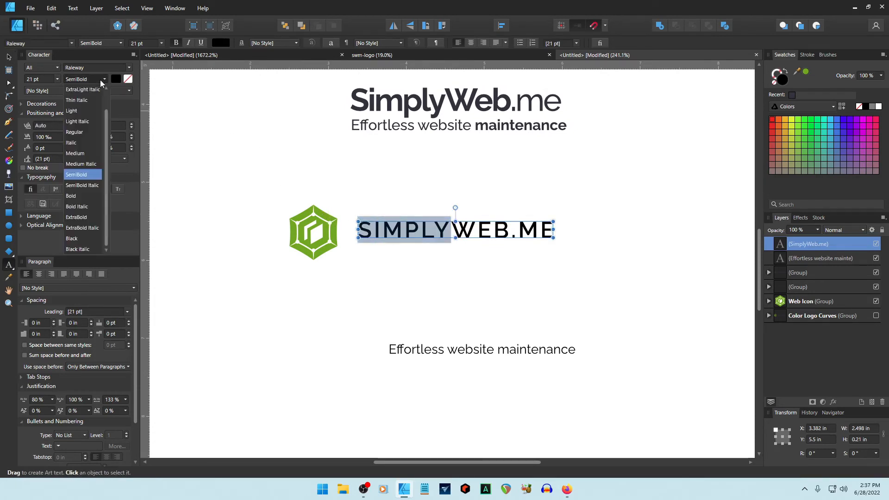
{"action": "left_click", "coordinate": [75, 238]}
{"action": "key", "text": "Escape"}
{"action": "key", "text": "Escape"}
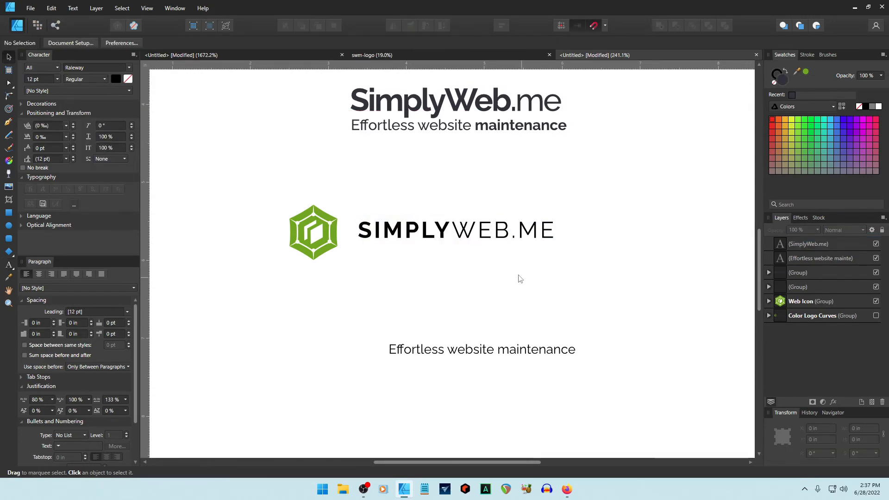
Tuck the tagline under SIMPLYWEB.ME, then switch back to the GraphicRiver logo page.
{"action": "left_click_drag", "start_coordinate": [489, 355], "coordinate": [460, 253]}
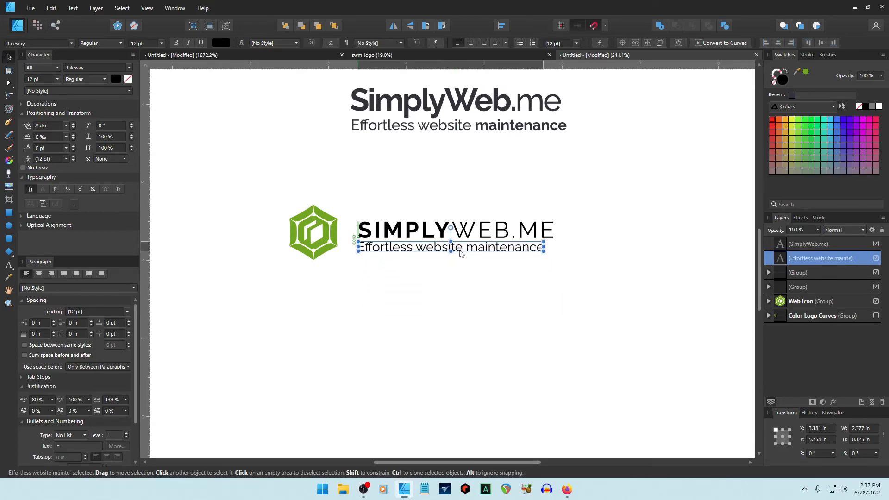
{"action": "left_click", "coordinate": [460, 299]}
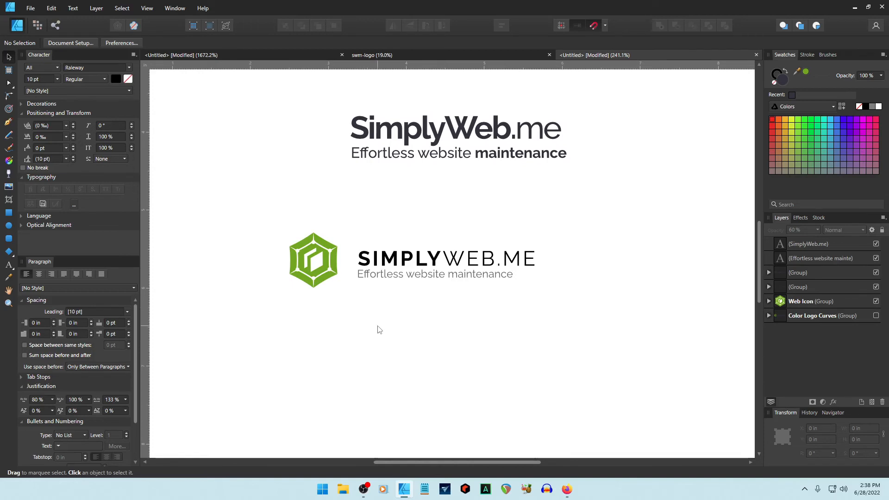
{"action": "left_click", "coordinate": [566, 489]}
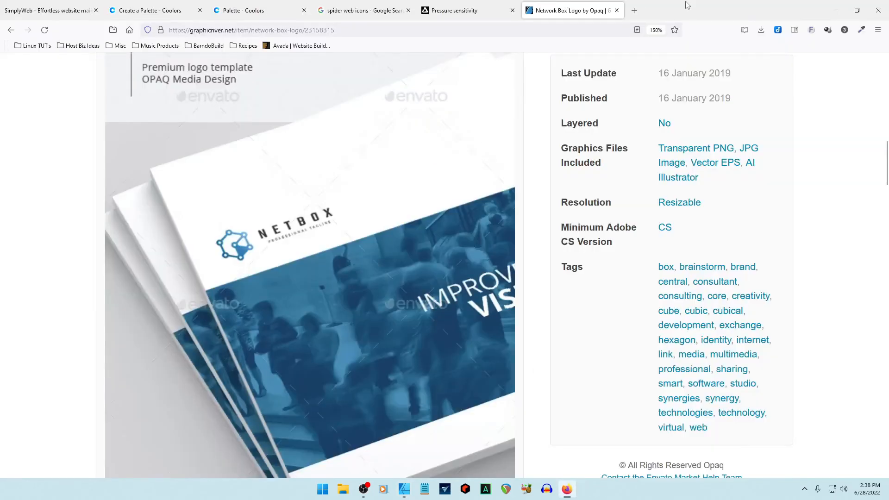
Search 'google fonts' in a new tab and open the Google Fonts browse page.
{"action": "left_click", "coordinate": [634, 10]}
{"action": "type", "text": "google fonts"}
{"action": "key", "text": "Return"}
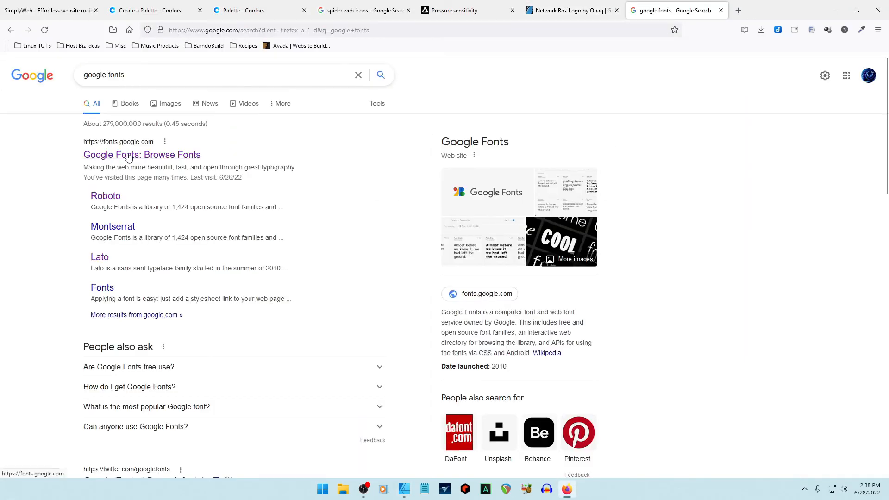
{"action": "left_click", "coordinate": [129, 158]}
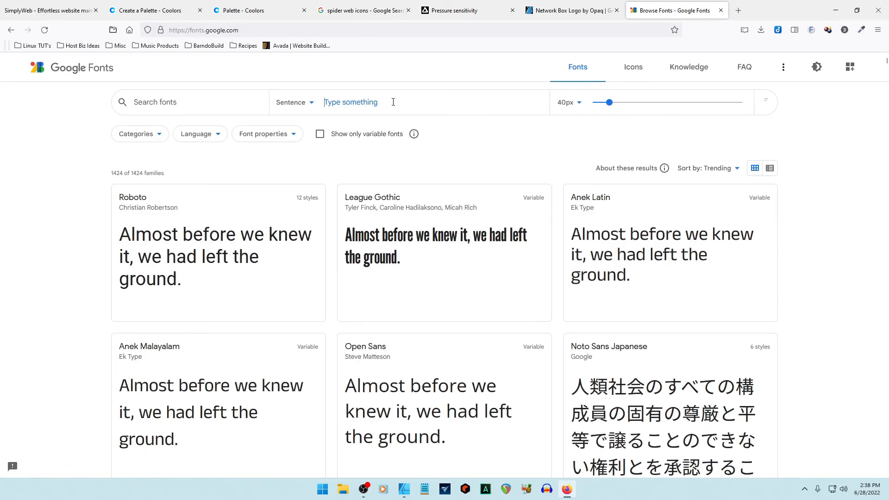
Preview SimplyWeb.me as sample text at 47px across all font families.
{"action": "type", "text": "SimplyWeb"}
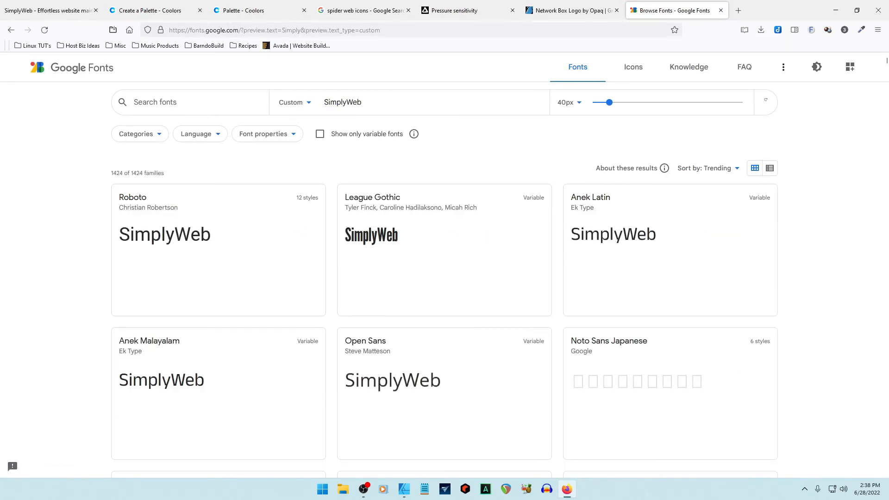
{"action": "type", "text": ".me"}
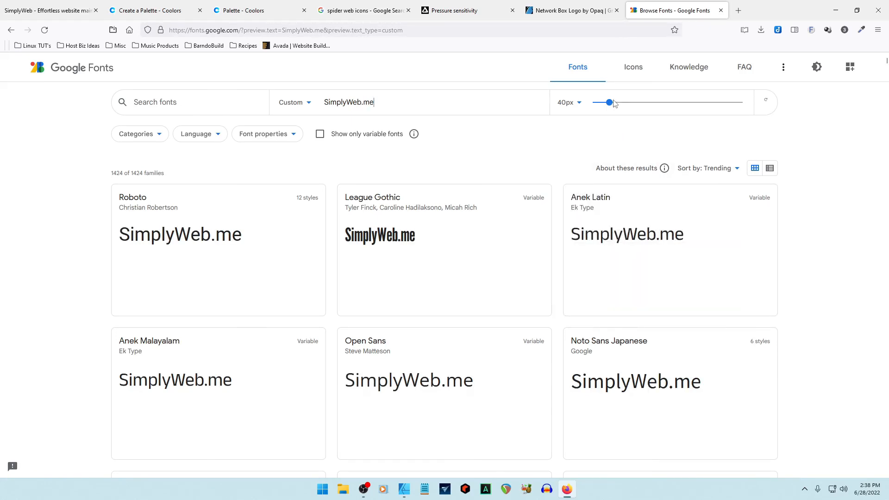
{"action": "left_click_drag", "start_coordinate": [609, 102], "coordinate": [613, 102]}
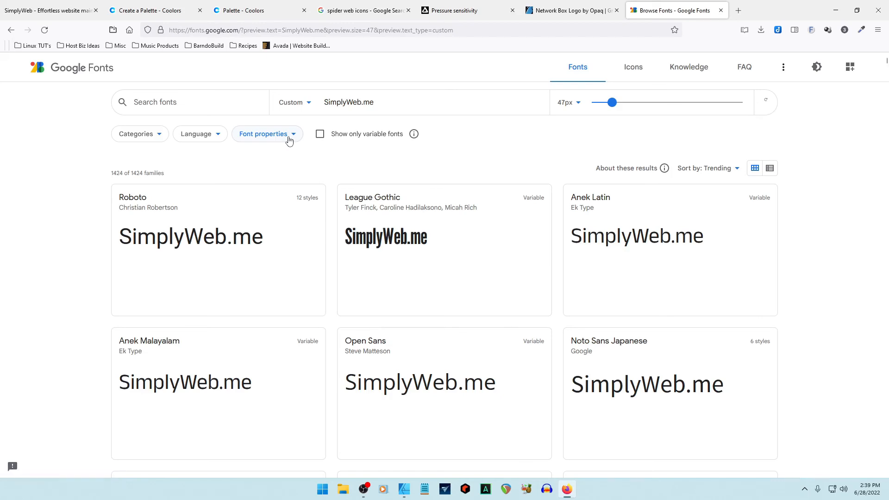
{"action": "left_click", "coordinate": [289, 139]}
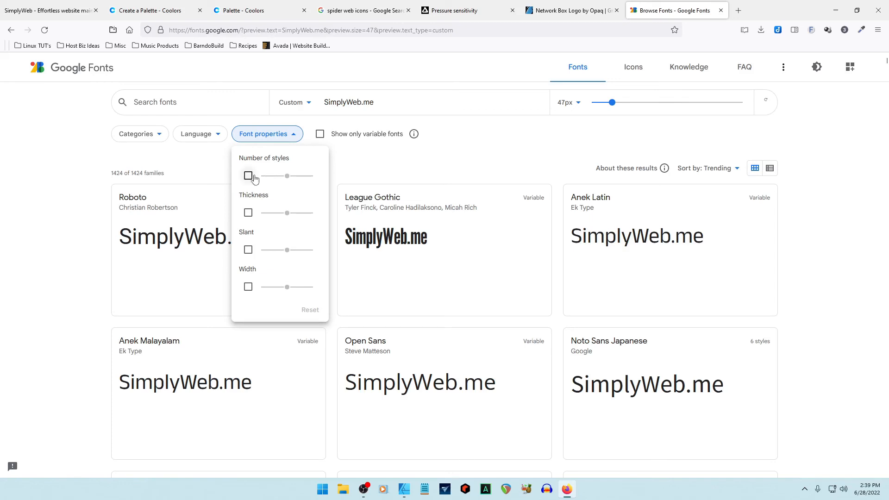
Filter the font list to families with 4+ styles.
{"action": "left_click", "coordinate": [248, 176]}
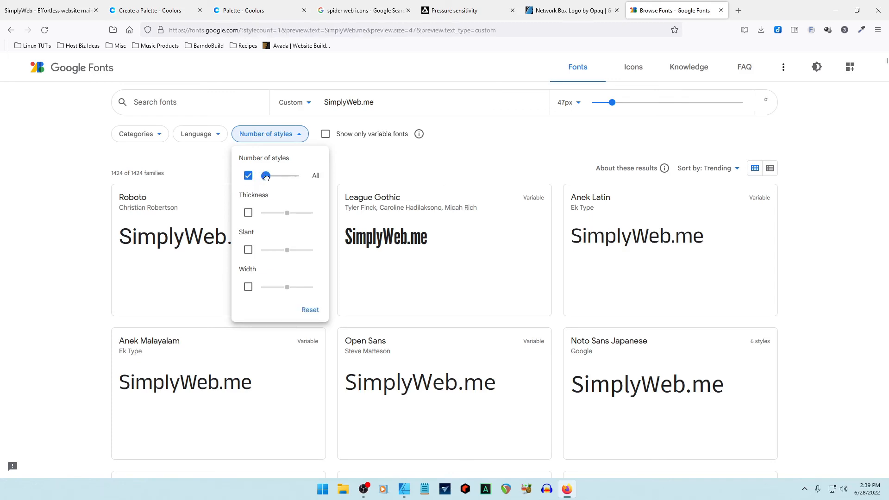
{"action": "left_click", "coordinate": [270, 175]}
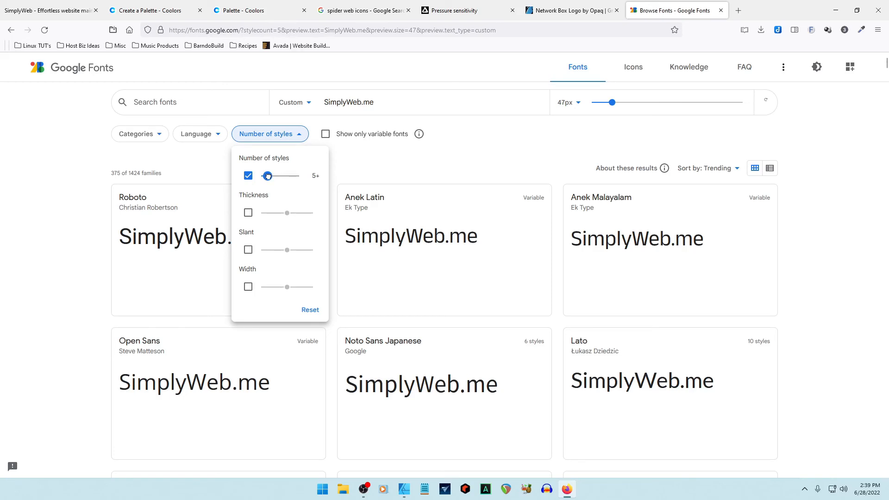
{"action": "left_click", "coordinate": [267, 176]}
Look through the Anek Latin weights previewing SimplyWeb.me, then go back to the font list.
{"action": "left_click", "coordinate": [484, 199]}
{"action": "left_click", "coordinate": [484, 199]}
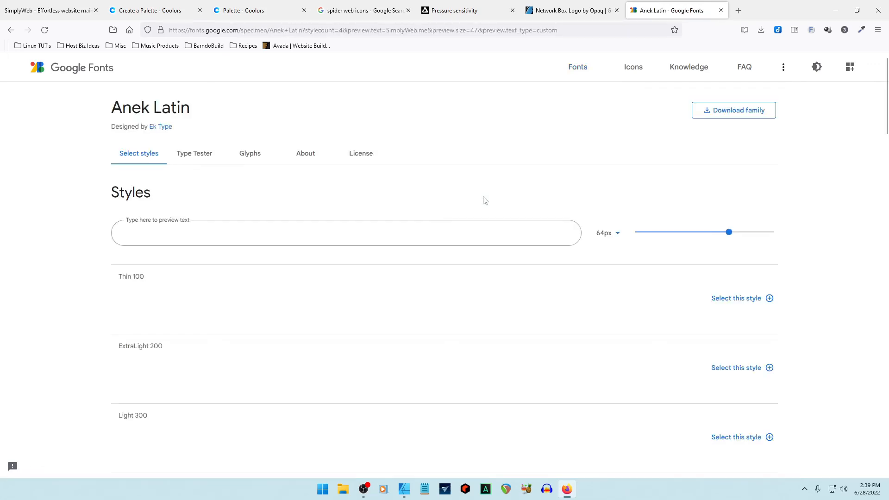
{"action": "scroll", "coordinate": [217, 245], "scroll_direction": "down", "scroll_amount": 2}
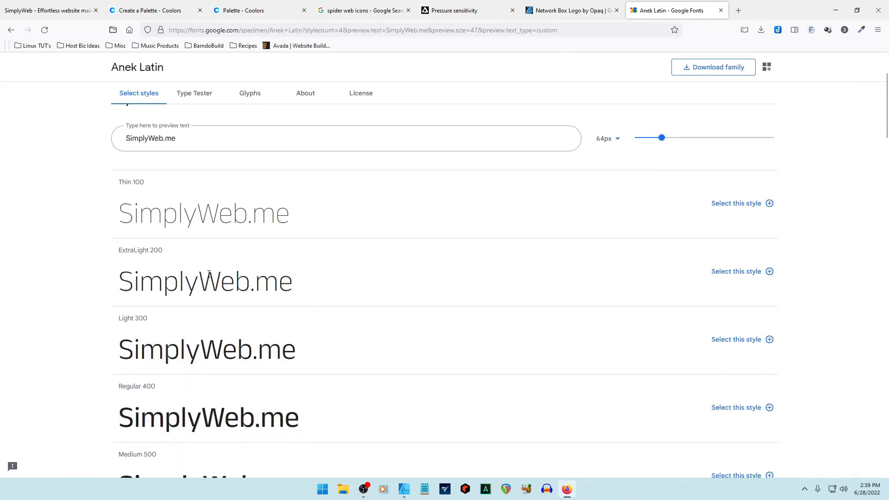
{"action": "scroll", "coordinate": [220, 294], "scroll_direction": "down", "scroll_amount": 3}
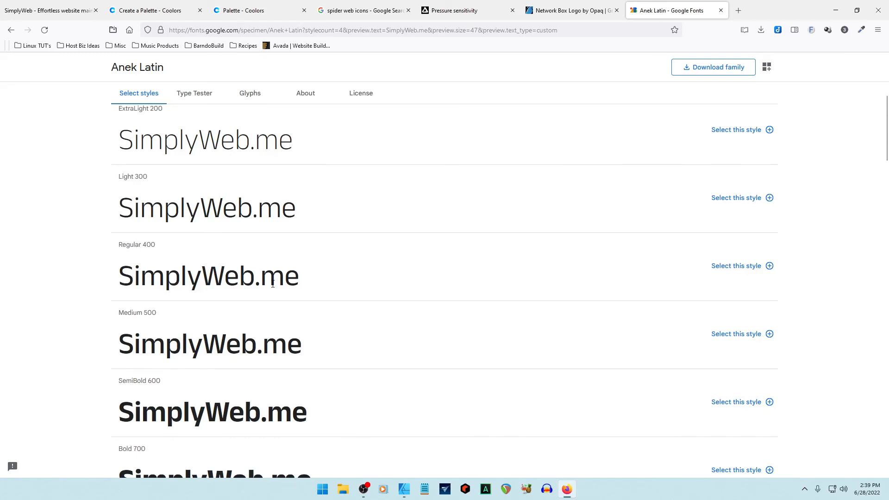
{"action": "scroll", "coordinate": [272, 284], "scroll_direction": "up", "scroll_amount": 5}
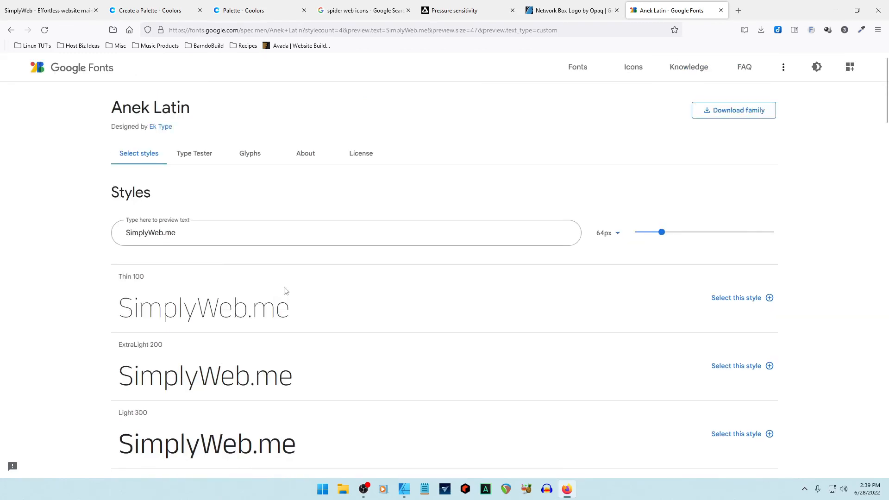
{"action": "left_click", "coordinate": [11, 29]}
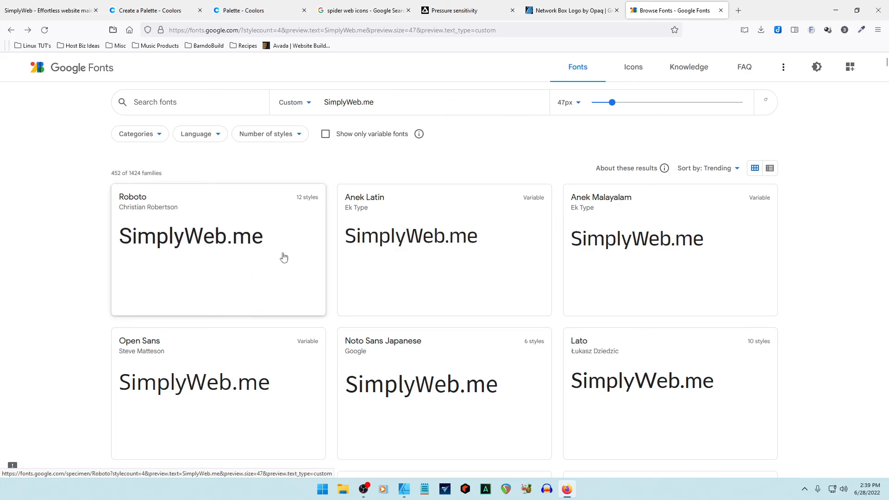
Scroll down the Google Fonts grid until the Jost preview of SimplyWeb.me appears.
{"action": "scroll", "coordinate": [283, 257], "scroll_direction": "down", "scroll_amount": 3}
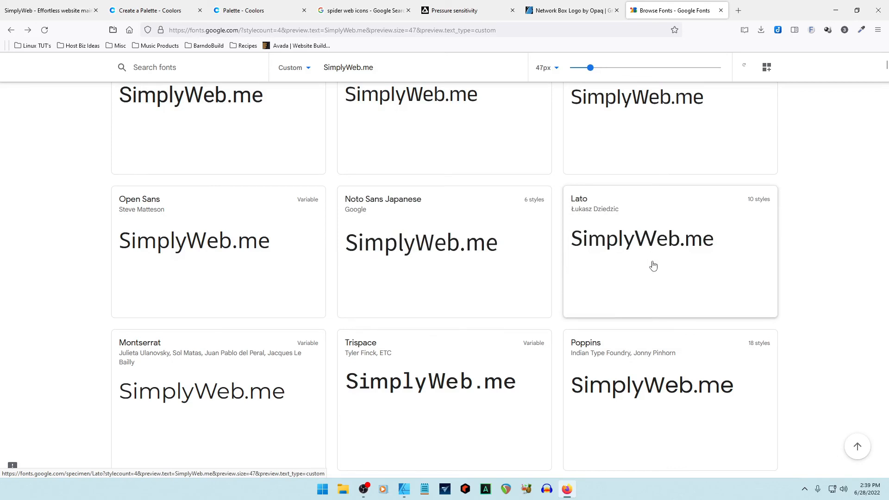
{"action": "scroll", "coordinate": [652, 264], "scroll_direction": "down", "scroll_amount": 2}
{"action": "scroll", "coordinate": [666, 266], "scroll_direction": "down", "scroll_amount": 2}
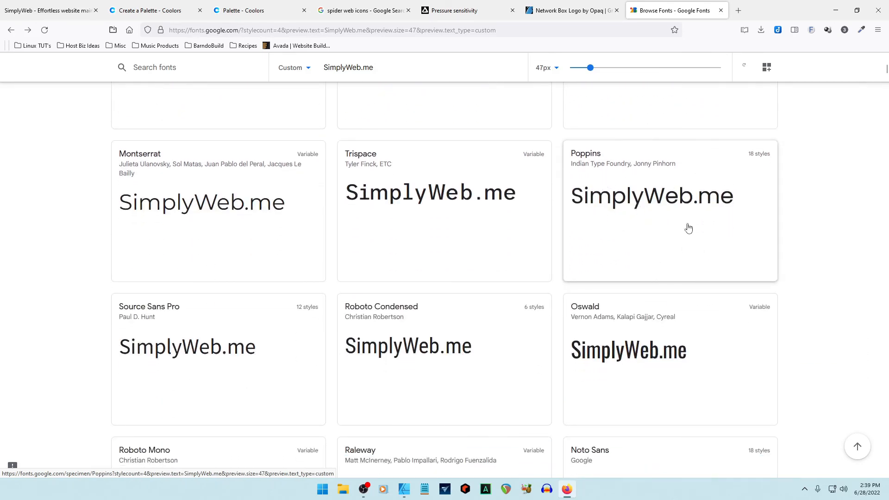
{"action": "scroll", "coordinate": [615, 246], "scroll_direction": "down", "scroll_amount": 1}
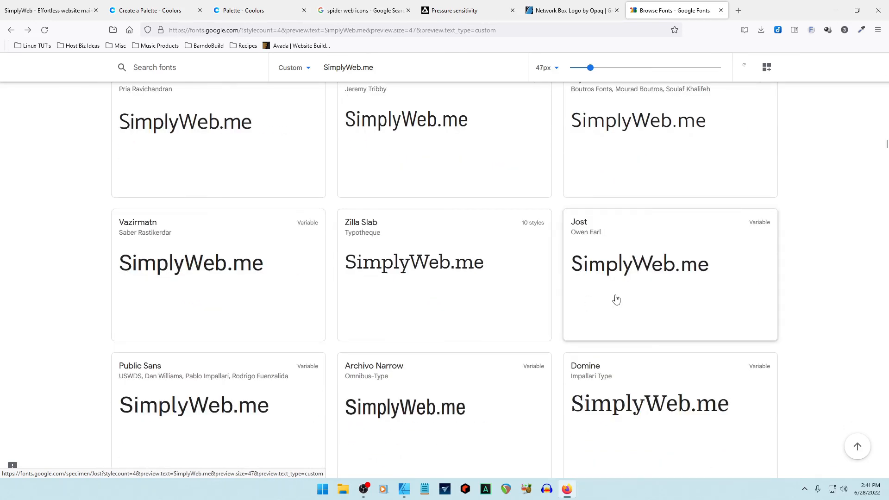
Review the Jost specimen styles and download the whole family as Jost.zip.
{"action": "left_click", "coordinate": [668, 297]}
{"action": "scroll", "coordinate": [480, 317], "scroll_direction": "down", "scroll_amount": 2}
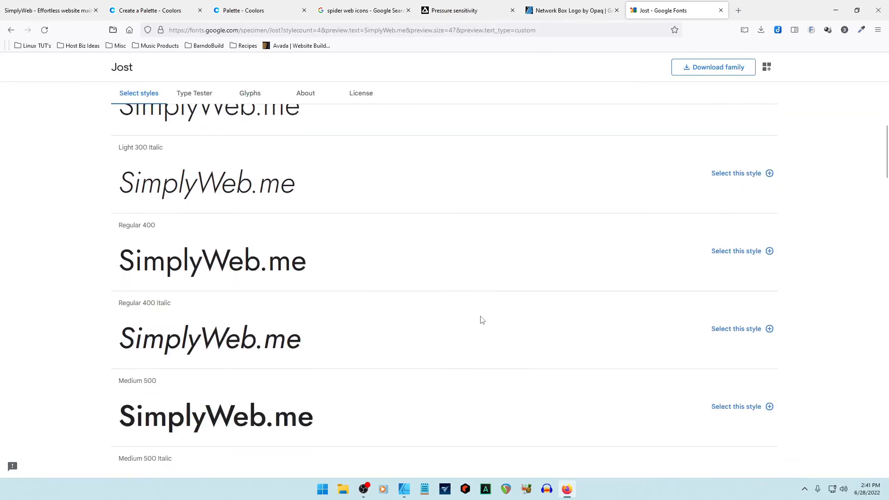
{"action": "scroll", "coordinate": [479, 316], "scroll_direction": "down", "scroll_amount": 5}
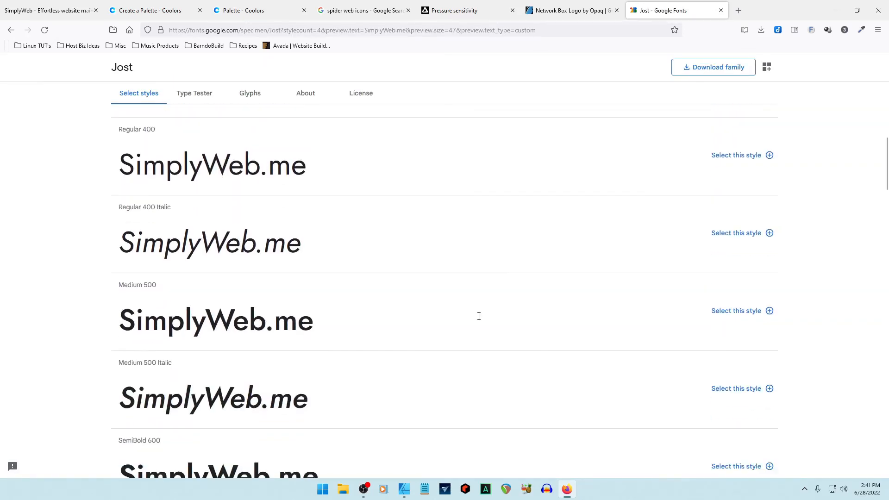
{"action": "scroll", "coordinate": [477, 316], "scroll_direction": "down", "scroll_amount": 3}
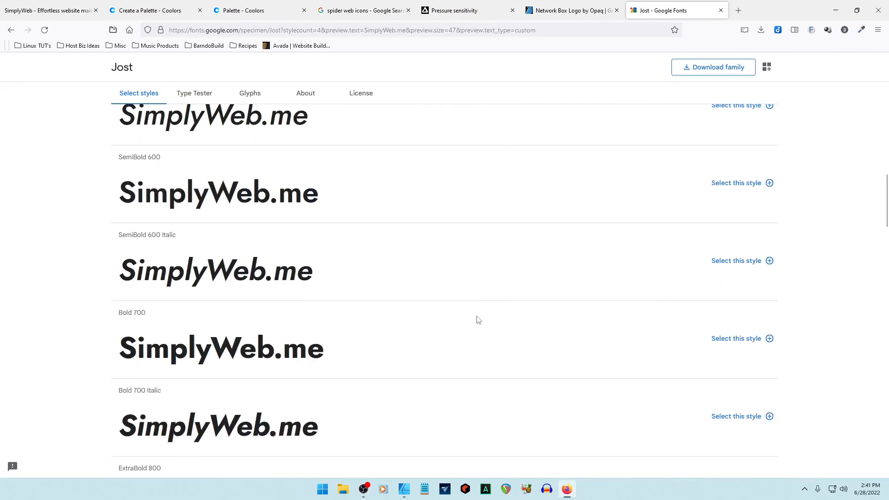
{"action": "scroll", "coordinate": [478, 319], "scroll_direction": "up", "scroll_amount": 19}
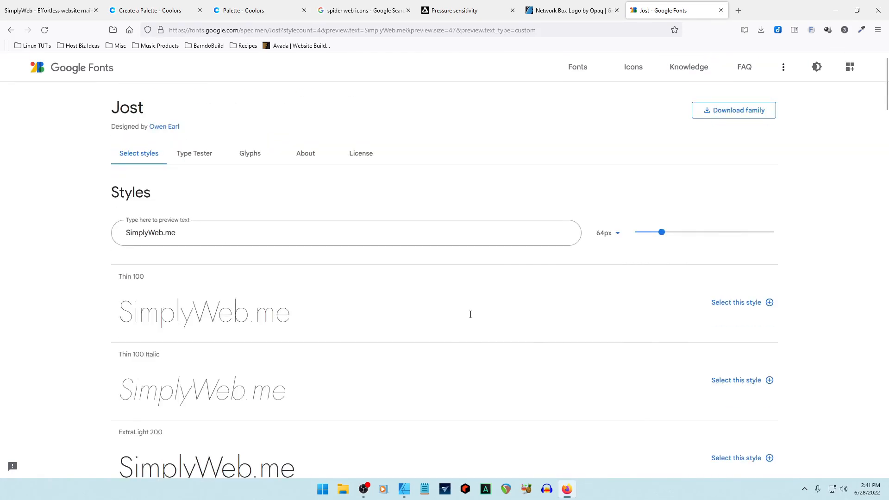
{"action": "left_click", "coordinate": [732, 111]}
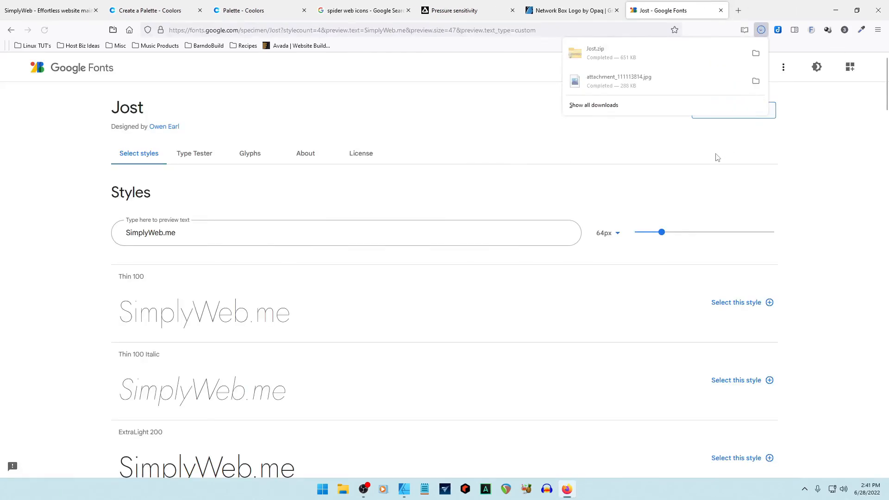
Extract Jost.zip from Downloads into a Jost folder and move the zip inside it.
{"action": "key", "text": "alt+Up"}
{"action": "key", "text": "Down"}
{"action": "key", "text": "Down"}
{"action": "key", "text": "Down"}
{"action": "key", "text": "Down"}
{"action": "key", "text": "Down"}
{"action": "key", "text": "Down"}
{"action": "key", "text": "Down"}
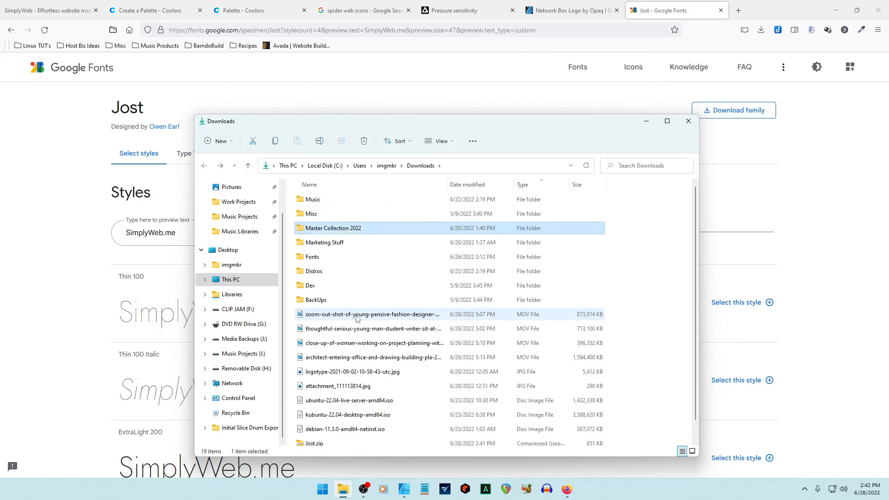
{"action": "key", "text": "Down"}
{"action": "key", "text": "Down"}
{"action": "key", "text": "Down"}
{"action": "key", "text": "Down"}
{"action": "key", "text": "Down"}
{"action": "key", "text": "Down"}
{"action": "key", "text": "Down"}
{"action": "key", "text": "Down"}
{"action": "key", "text": "Down"}
{"action": "key", "text": "Down"}
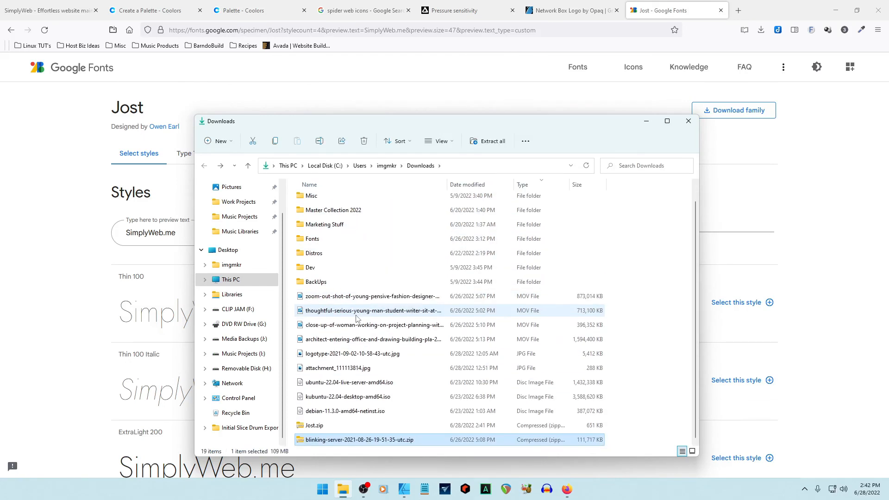
{"action": "right_click", "coordinate": [310, 428]}
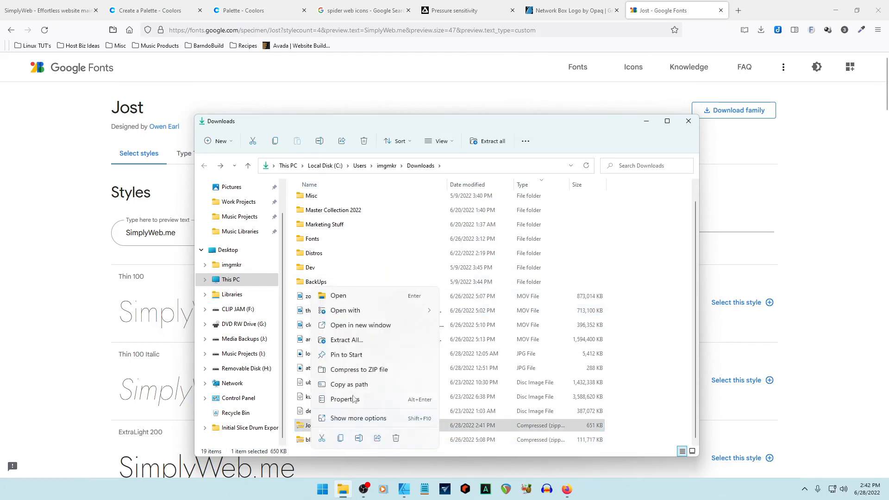
{"action": "left_click", "coordinate": [357, 345]}
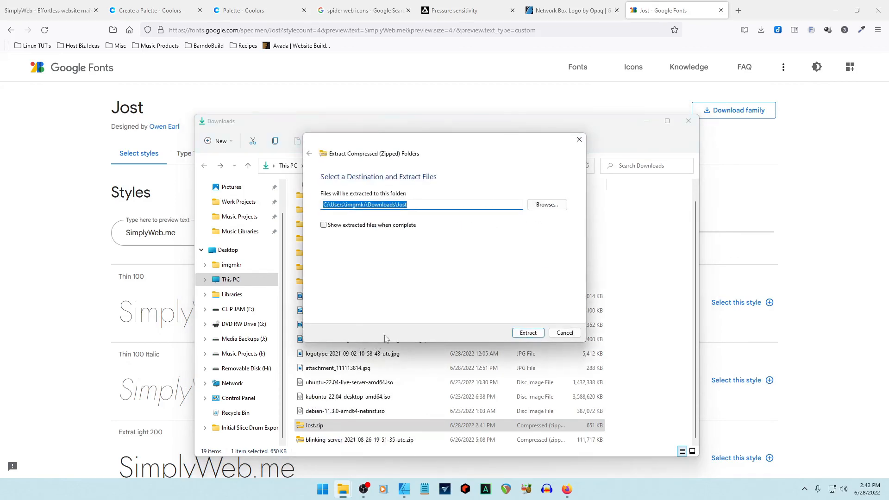
{"action": "left_click", "coordinate": [528, 332]}
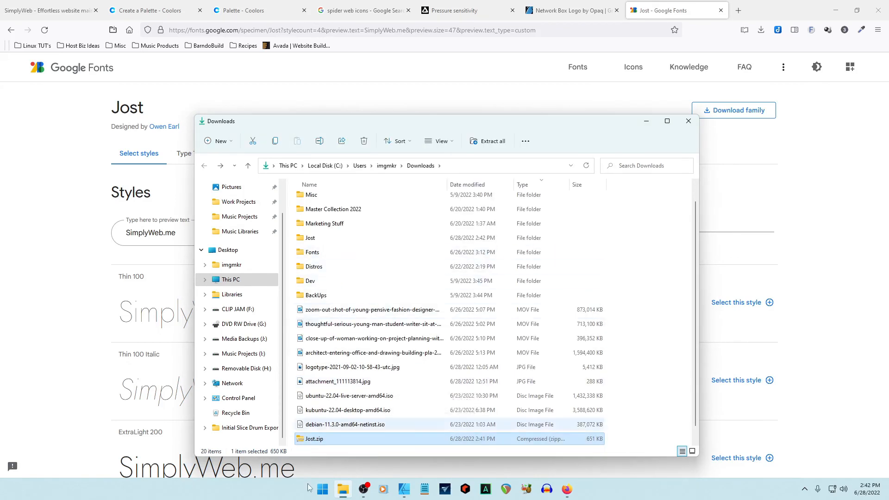
{"action": "left_click_drag", "start_coordinate": [301, 446], "coordinate": [306, 246]}
Install all 18 font files from the Jost\static folder.
{"action": "double_click", "coordinate": [308, 239]}
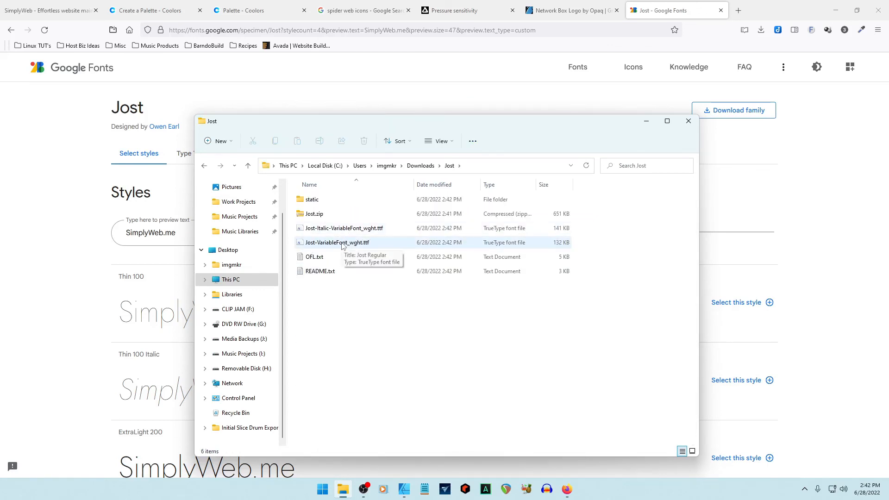
{"action": "double_click", "coordinate": [303, 200]}
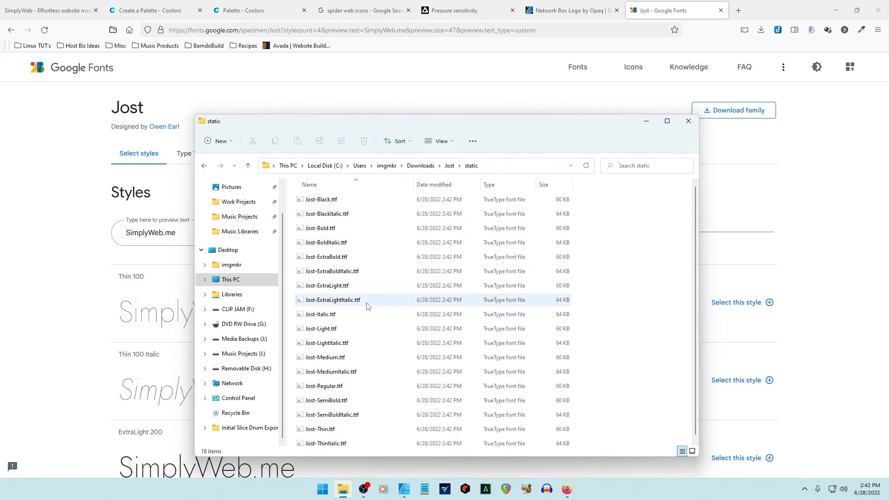
{"action": "left_click", "coordinate": [318, 204]}
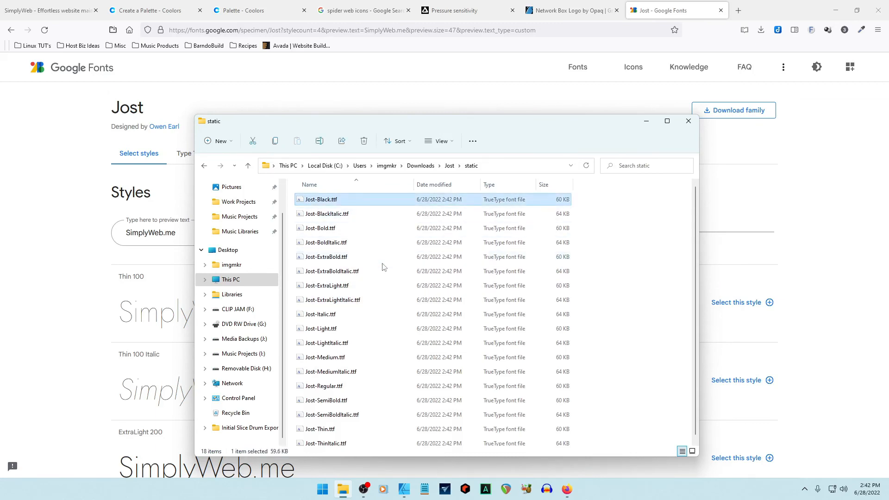
{"action": "key", "text": "ctrl+a"}
{"action": "right_click", "coordinate": [377, 275]}
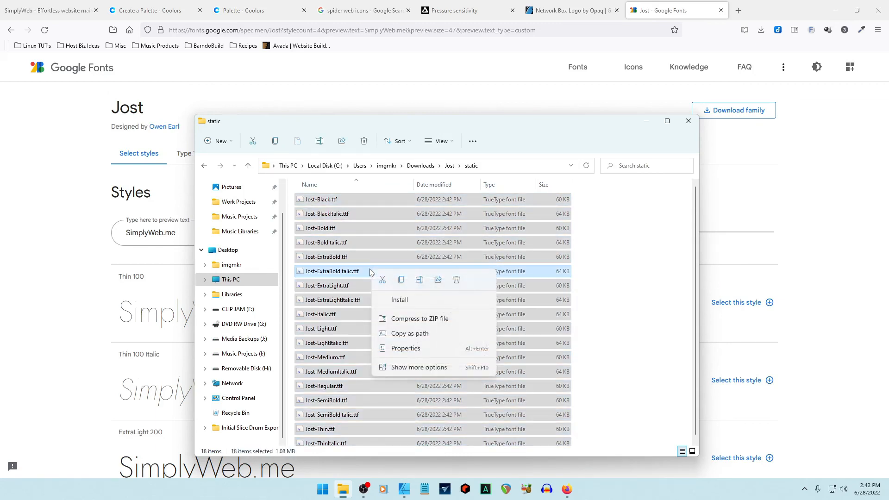
{"action": "left_click", "coordinate": [399, 300]}
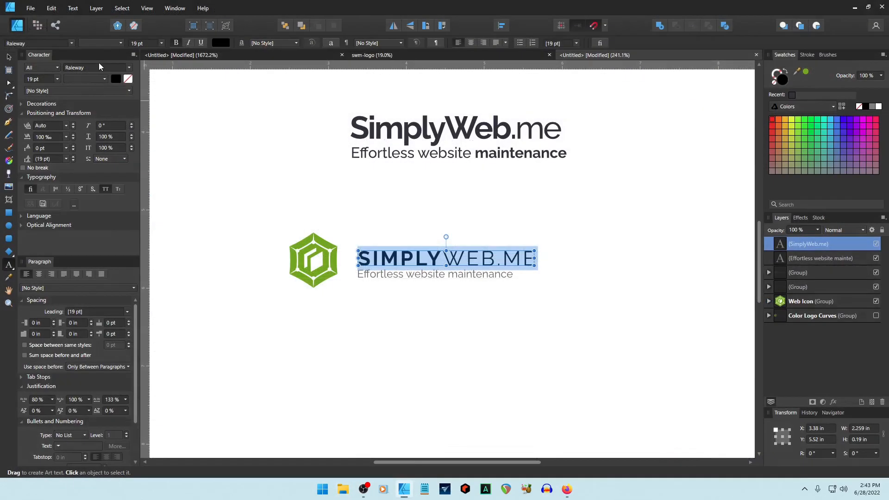
Set the SimplyWeb.me title in the Jost font.
{"action": "left_click", "coordinate": [99, 66]}
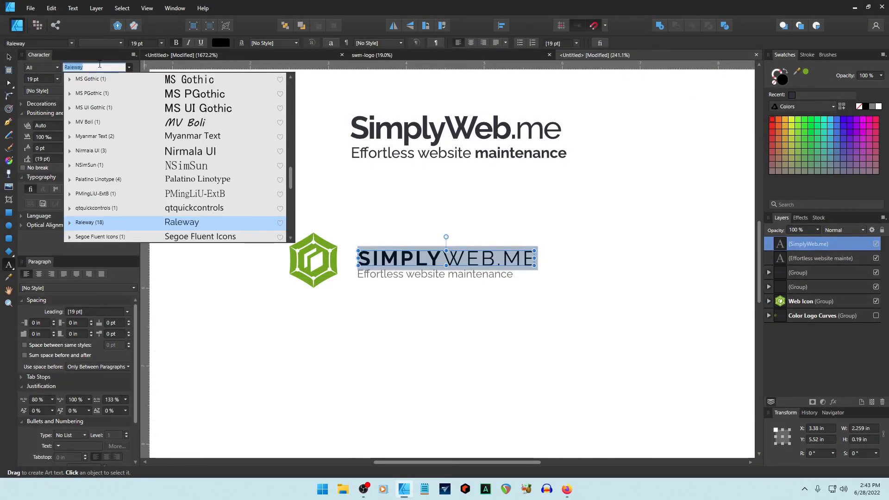
{"action": "type", "text": "Jo"}
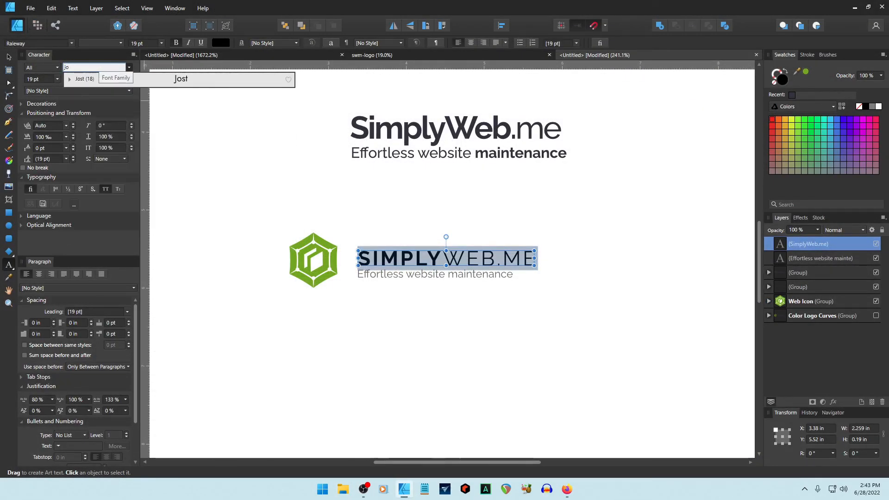
{"action": "left_click", "coordinate": [174, 82]}
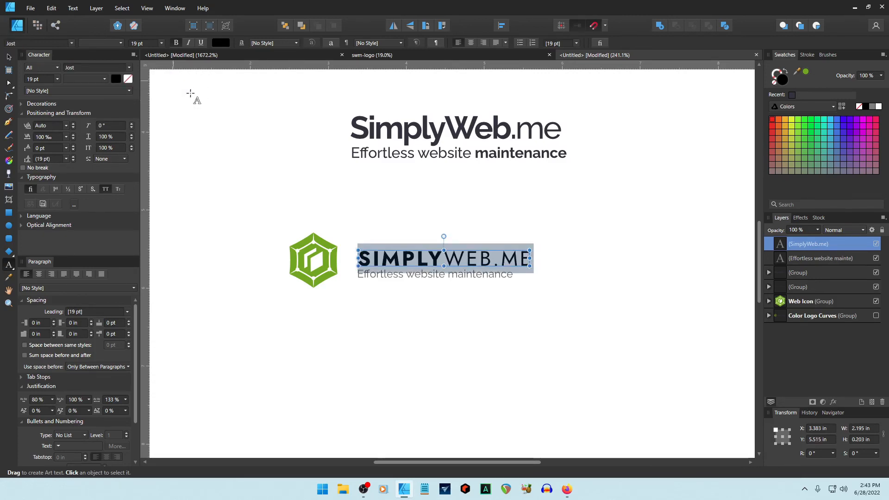
{"action": "left_click", "coordinate": [10, 59]}
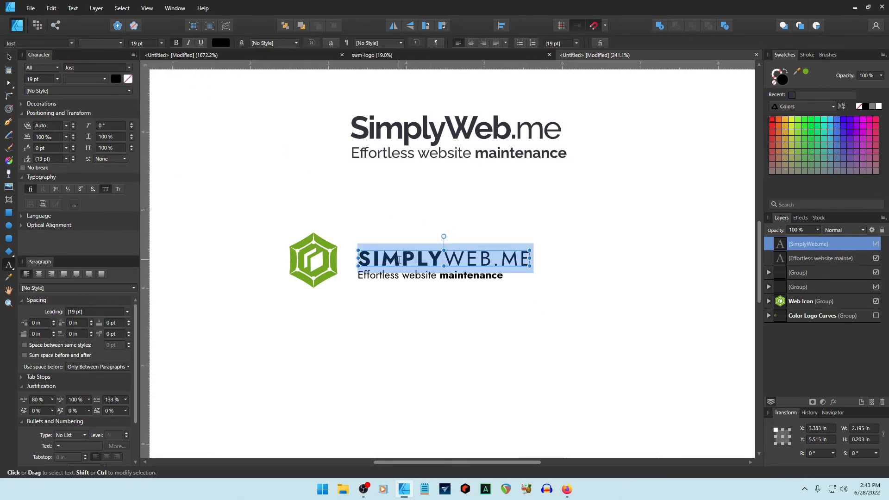
Turn off all caps on the title and tighten its tracking to -30‰.
{"action": "key", "text": "Right"}
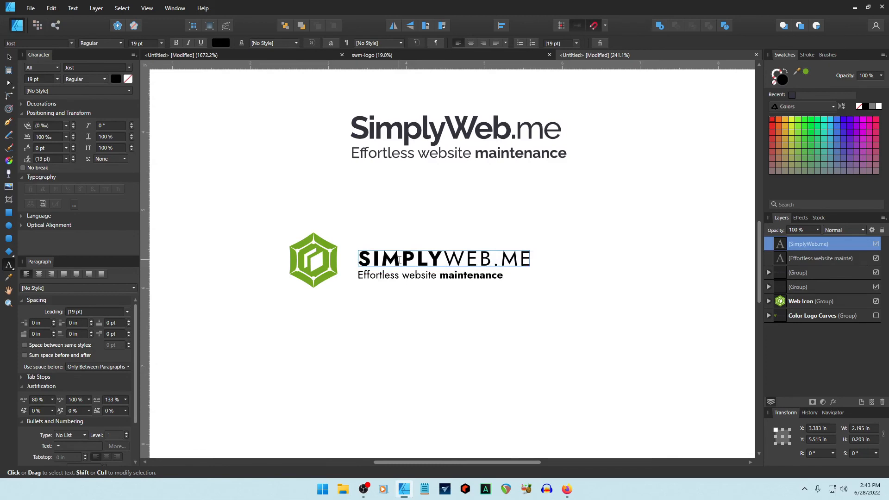
{"action": "key", "text": "ctrl+shift+Left"}
{"action": "key", "text": "ctrl+shift+Left"}
{"action": "key", "text": "Left"}
{"action": "key", "text": "Right"}
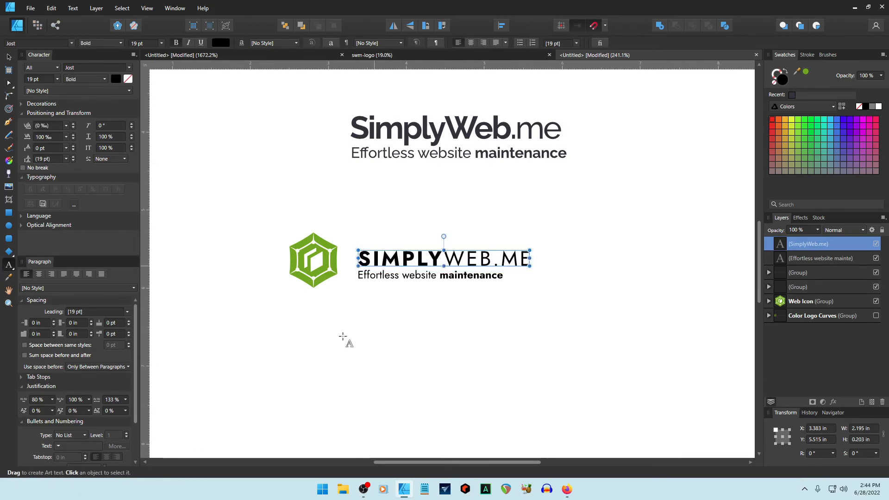
{"action": "scroll", "coordinate": [71, 355], "scroll_direction": "down", "scroll_amount": 2}
{"action": "scroll", "coordinate": [71, 355], "scroll_direction": "up", "scroll_amount": 2}
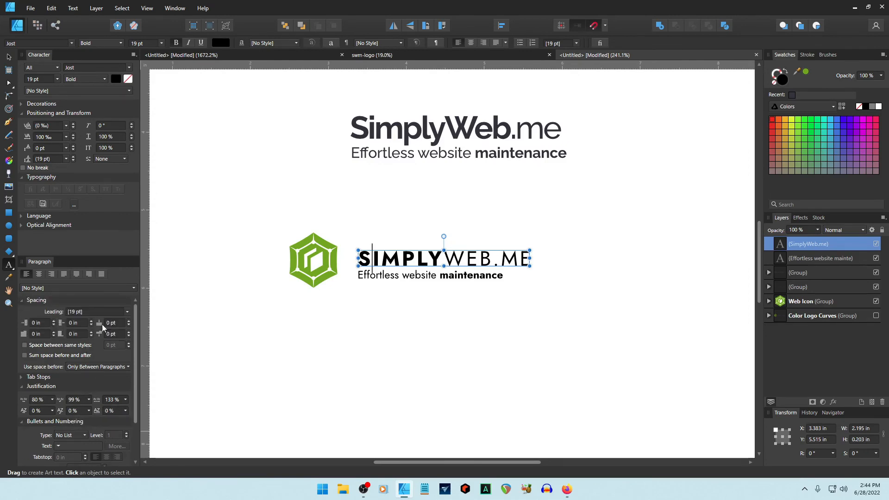
{"action": "key", "text": "ctrl+a"}
{"action": "left_click", "coordinate": [107, 189]}
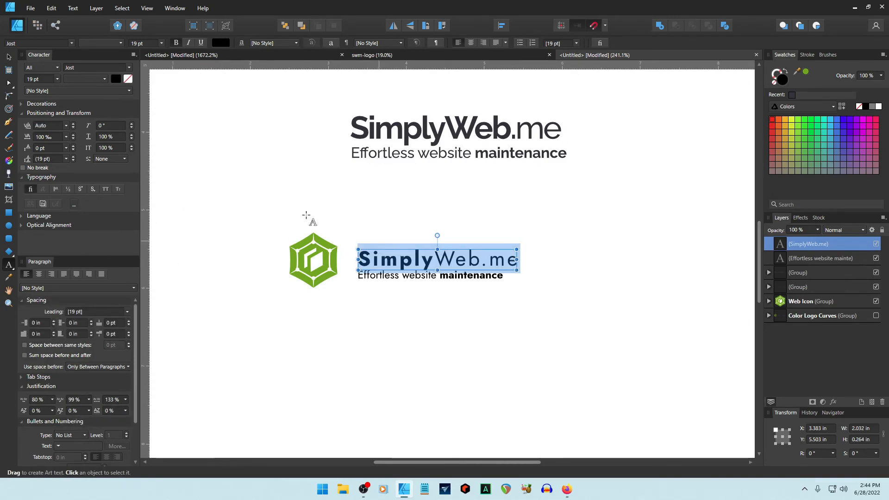
{"action": "left_click", "coordinate": [66, 136]}
{"action": "left_click", "coordinate": [50, 170]}
{"action": "left_click", "coordinate": [66, 136]}
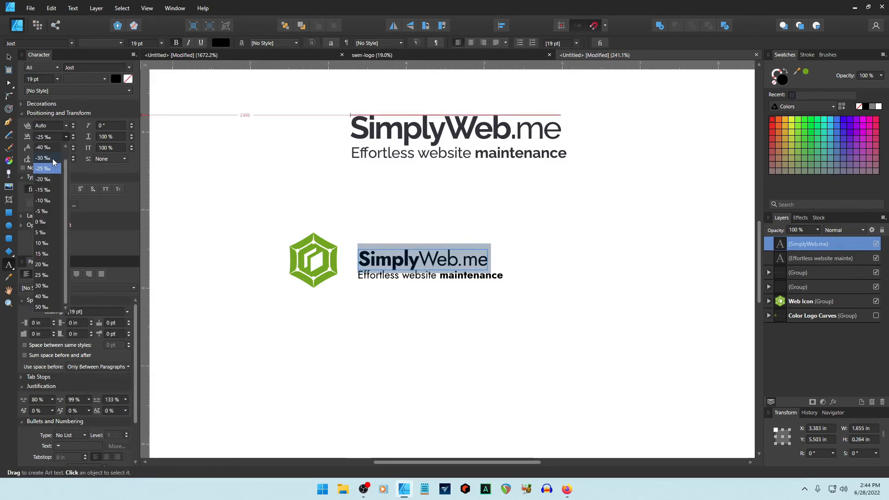
{"action": "left_click", "coordinate": [52, 161]}
Set the title's font size to 24 pt.
{"action": "left_click", "coordinate": [9, 57]}
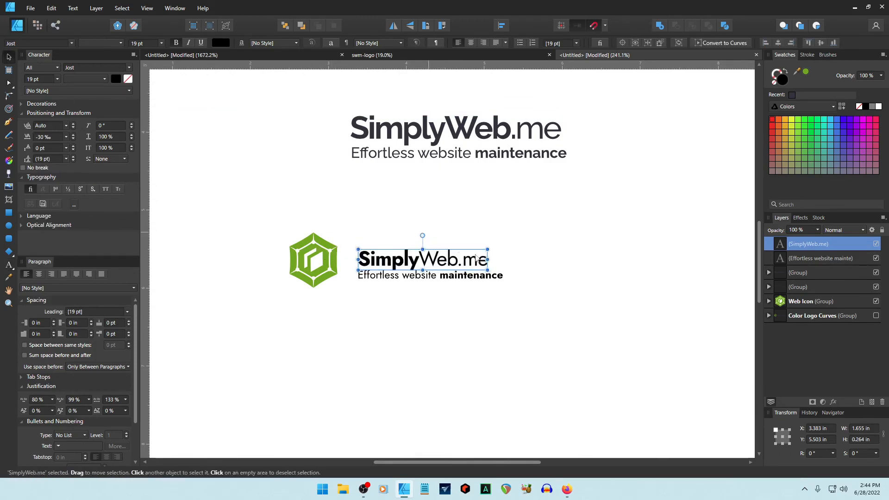
{"action": "left_click_drag", "start_coordinate": [488, 249], "coordinate": [528, 243]}
{"action": "double_click", "coordinate": [474, 258]}
{"action": "key", "text": "ctrl+a"}
{"action": "left_click", "coordinate": [46, 79]}
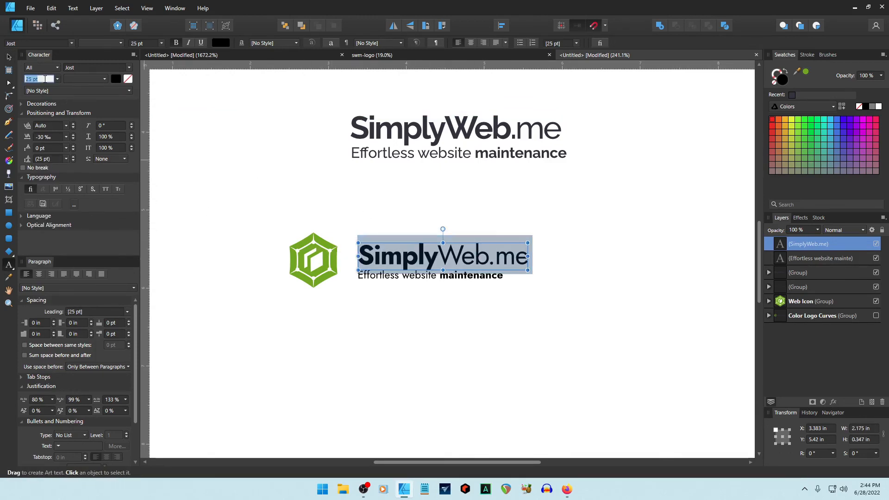
{"action": "type", "text": "24"}
{"action": "key", "text": "Return"}
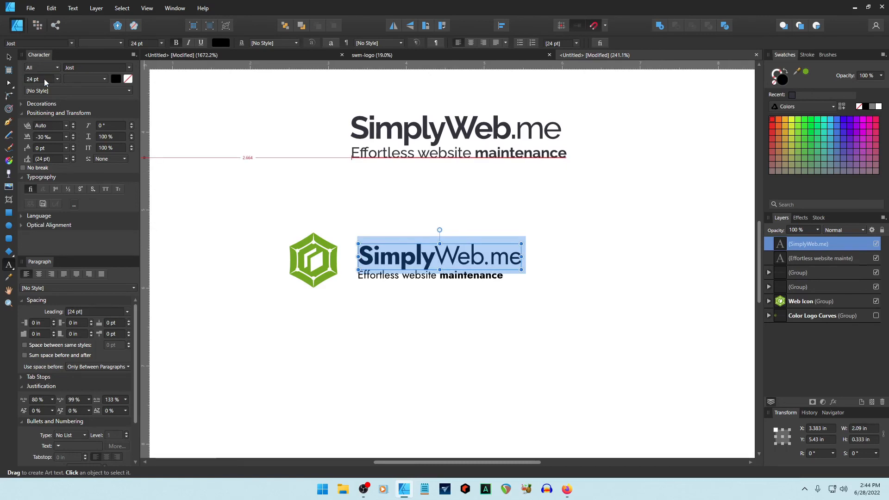
Set the tagline to 13 pt and give the SimplyWeb.me title the recent dark grey swatch.
{"action": "left_click", "coordinate": [425, 276]}
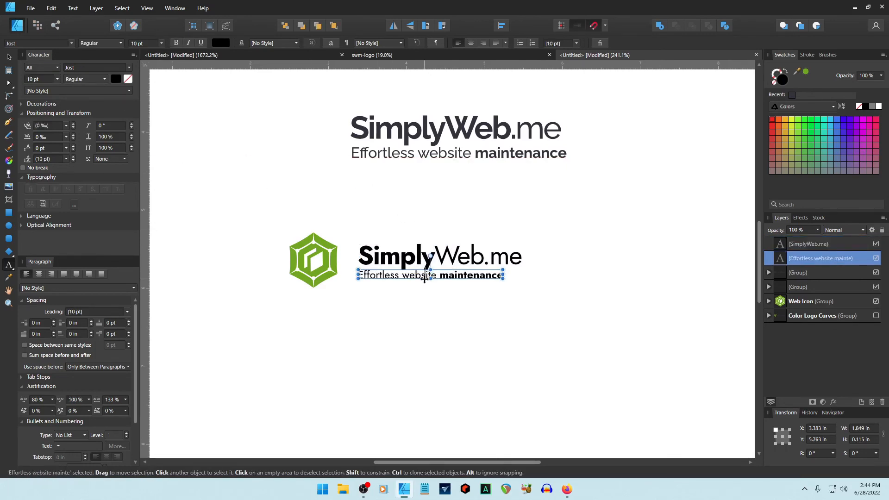
{"action": "double_click", "coordinate": [423, 274]}
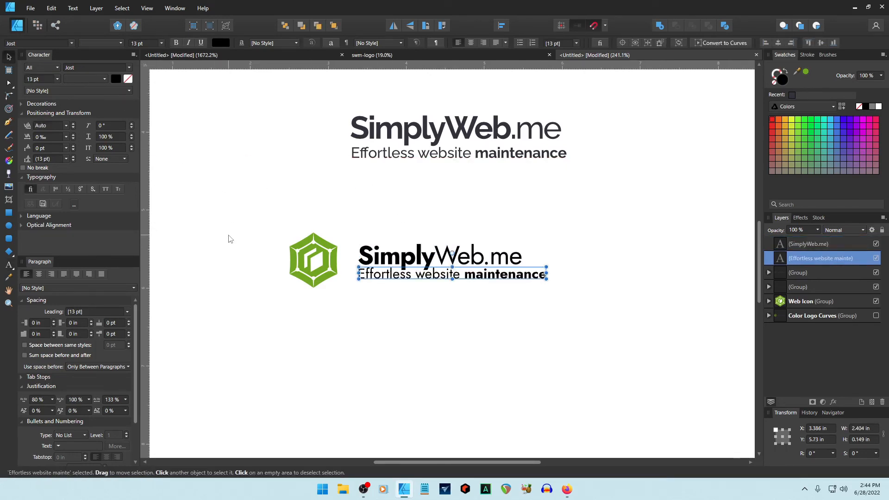
{"action": "left_click", "coordinate": [437, 335]}
{"action": "left_click", "coordinate": [429, 265]}
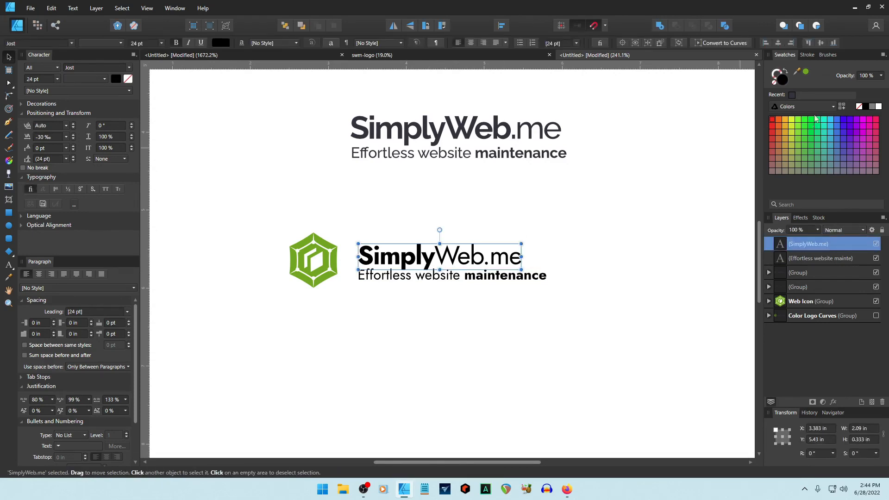
{"action": "left_click", "coordinate": [791, 97]}
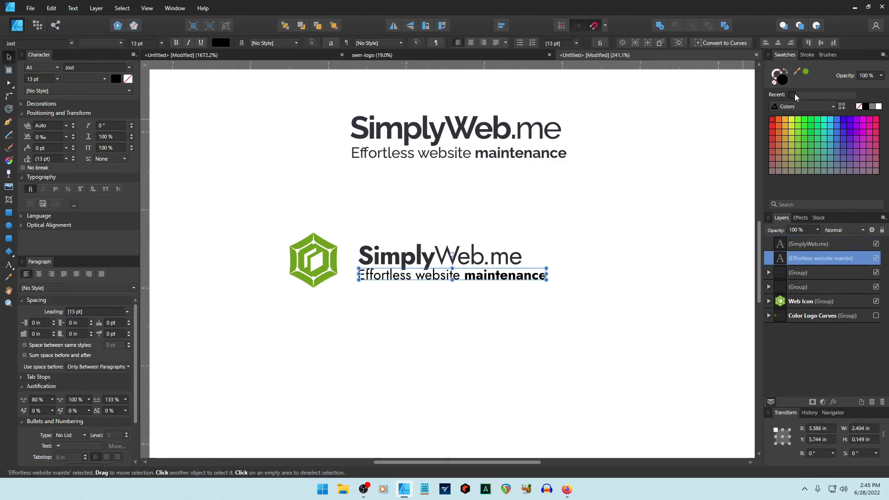
Delete the top reference logo and enlarge the green hexagon icon to 0.785 in wide.
{"action": "left_click_drag", "start_coordinate": [309, 98], "coordinate": [641, 176]}
{"action": "key", "text": "Delete"}
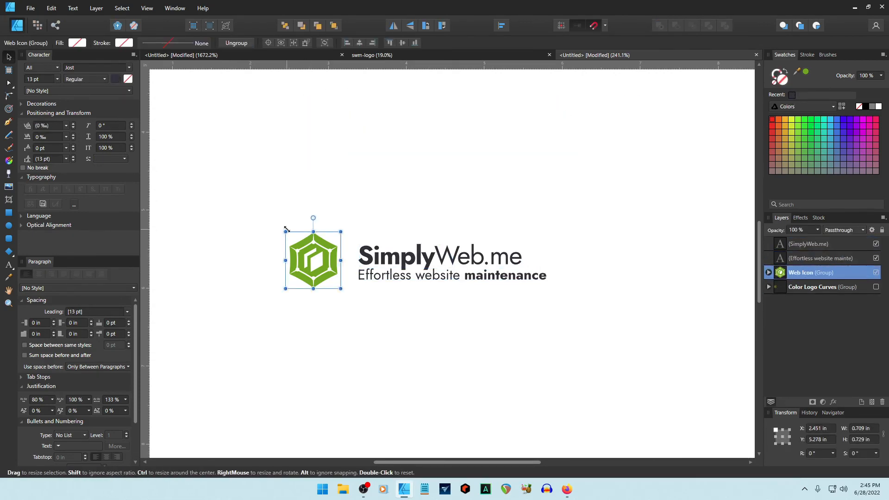
{"action": "left_click_drag", "start_coordinate": [286, 232], "coordinate": [279, 226]}
{"action": "left_click_drag", "start_coordinate": [308, 264], "coordinate": [316, 267]}
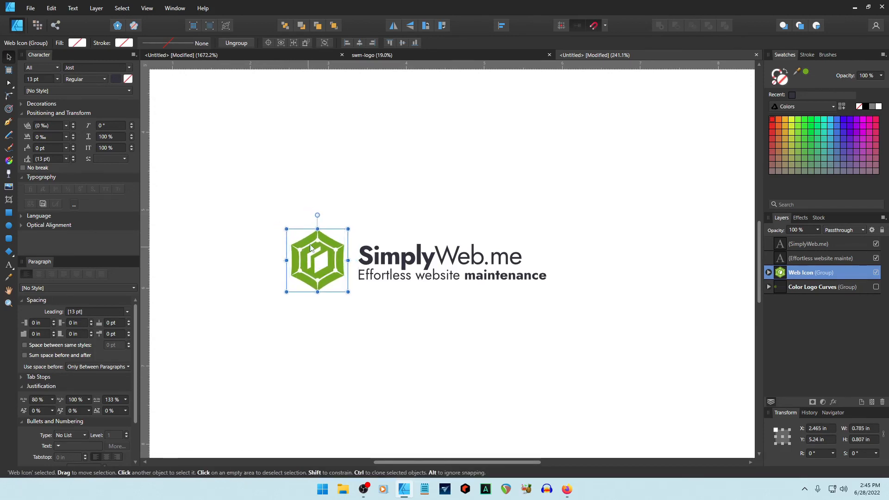
{"action": "left_click", "coordinate": [410, 232]}
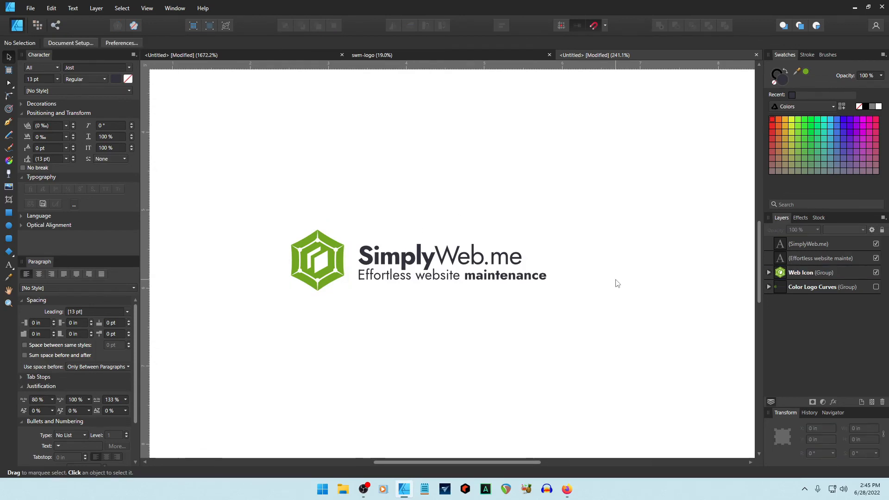
Set the word 'Simply' in the title to SemiBold.
{"action": "left_click", "coordinate": [422, 254]}
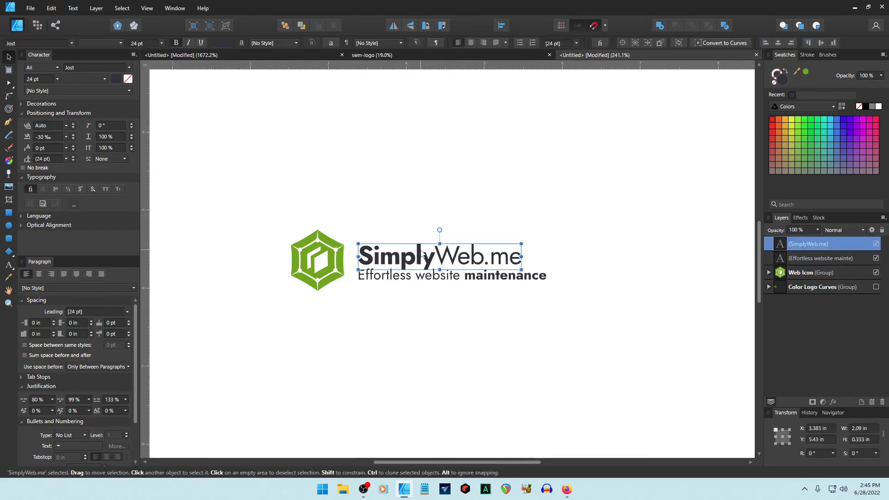
{"action": "double_click", "coordinate": [422, 254]}
{"action": "double_click", "coordinate": [422, 254]}
{"action": "left_click", "coordinate": [93, 79]}
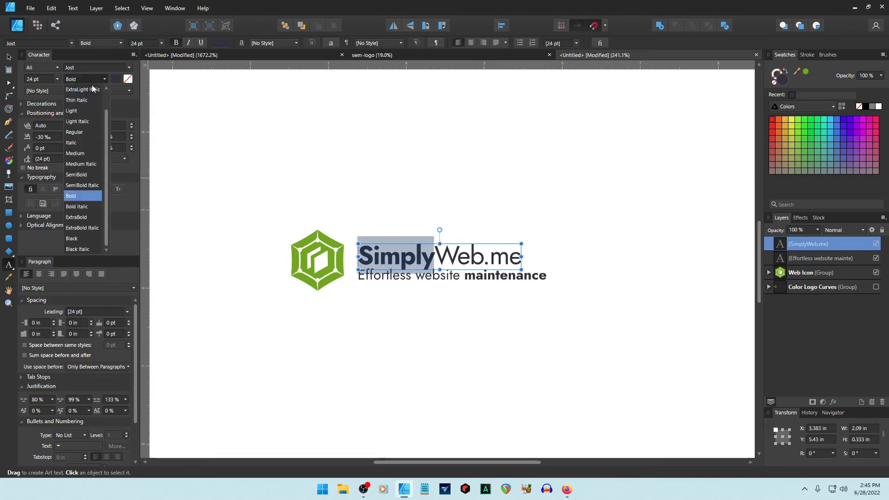
{"action": "left_click", "coordinate": [74, 175]}
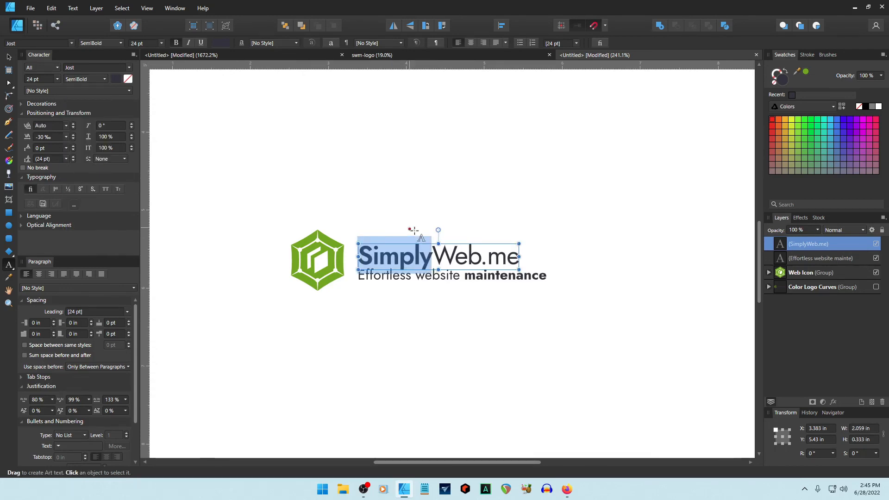
{"action": "left_click", "coordinate": [431, 255]}
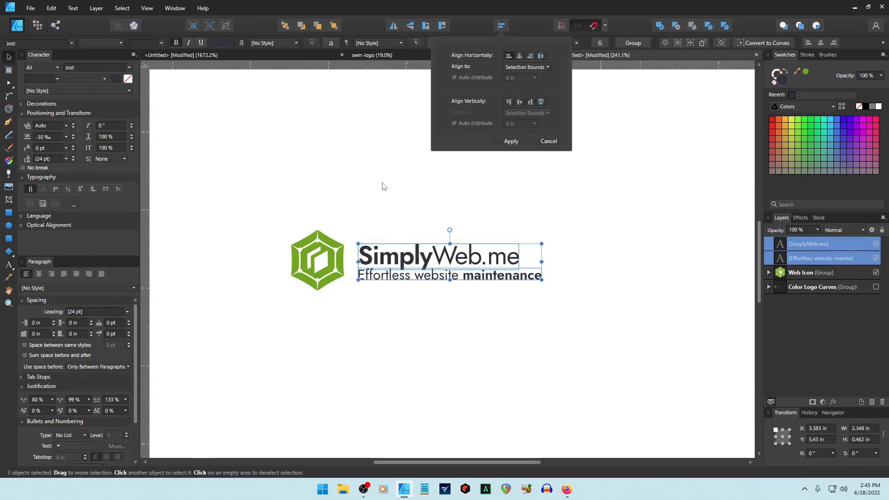
Nudge the title and tagline slightly up-left, then bring up the SimplyWeb site in Firefox.
{"action": "left_click", "coordinate": [382, 183]}
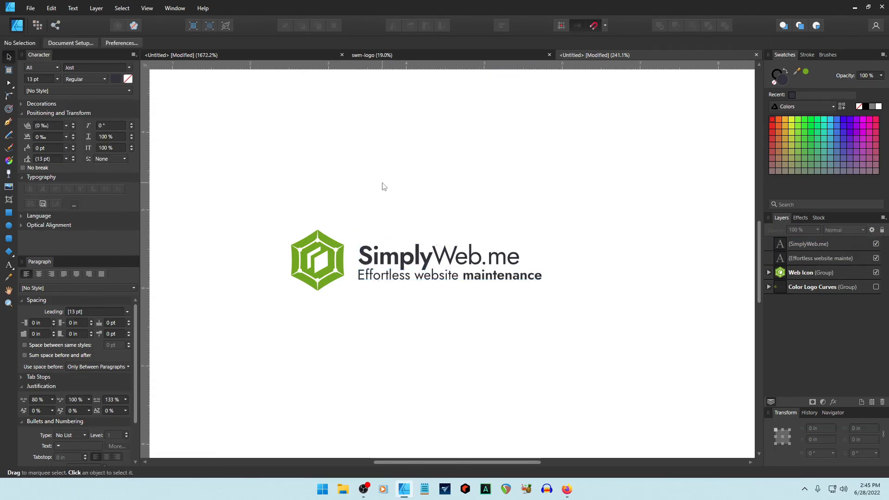
{"action": "left_click", "coordinate": [373, 256]}
{"action": "left_click", "coordinate": [376, 276], "text": "shift"}
{"action": "left_click", "coordinate": [468, 355]}
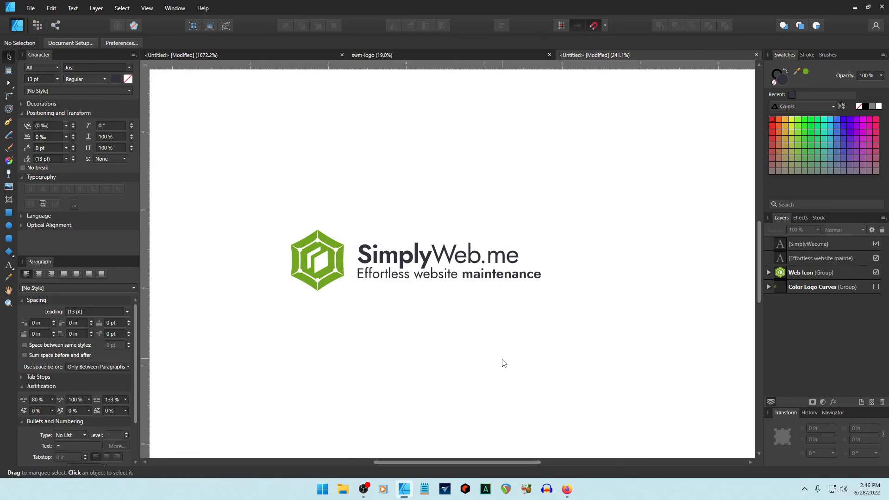
{"action": "key", "text": "alt+Tab"}
{"action": "scroll", "coordinate": [744, 362], "scroll_direction": "down", "scroll_amount": 5}
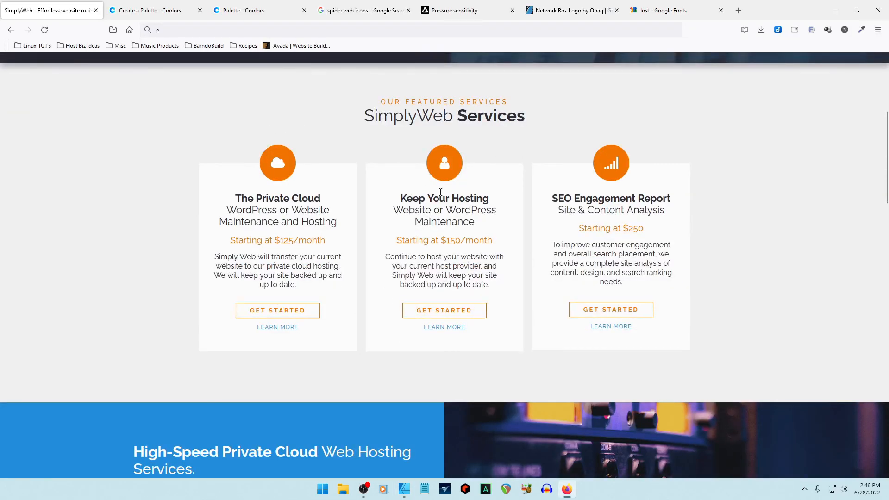
Scroll through the SimplyWeb site's header and sections to compare, then return to Affinity Designer.
{"action": "scroll", "coordinate": [733, 227], "scroll_direction": "down", "scroll_amount": 4}
{"action": "scroll", "coordinate": [733, 227], "scroll_direction": "up", "scroll_amount": 9}
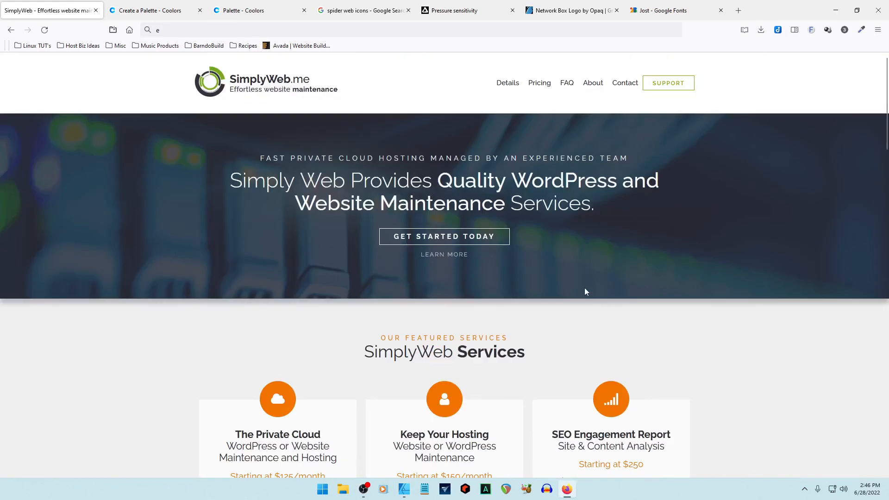
{"action": "scroll", "coordinate": [585, 291], "scroll_direction": "down", "scroll_amount": 4}
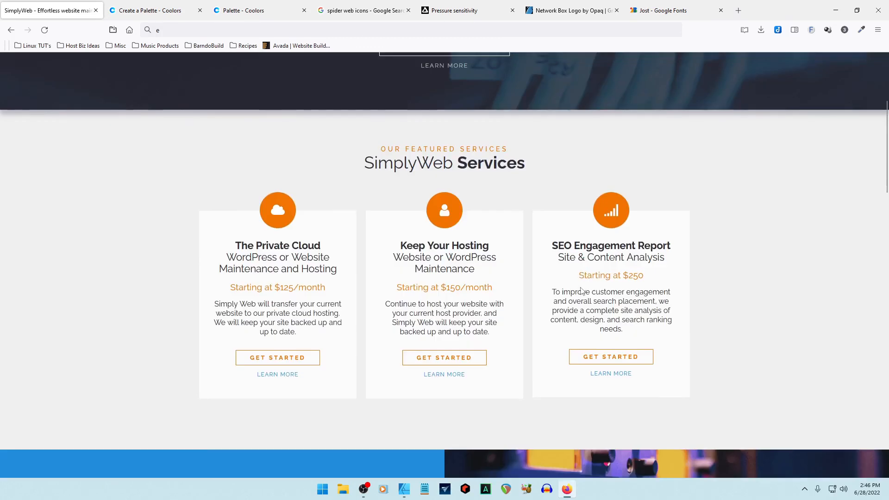
{"action": "scroll", "coordinate": [582, 290], "scroll_direction": "up", "scroll_amount": 4}
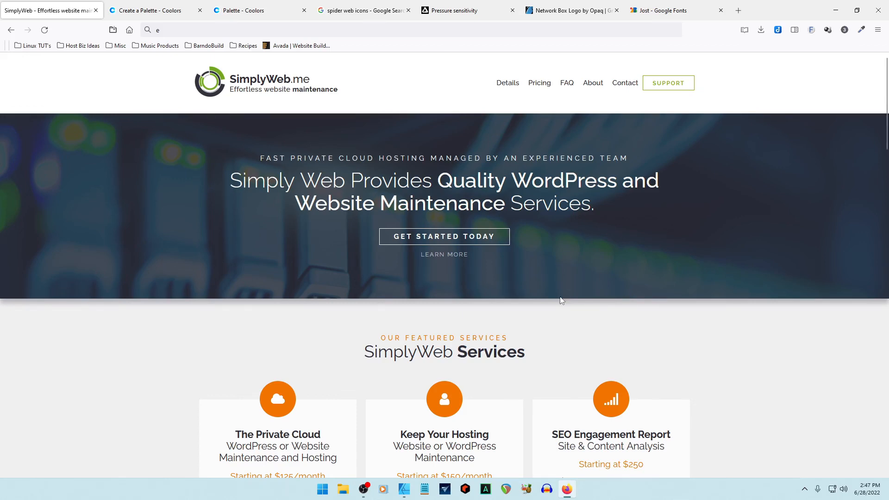
{"action": "scroll", "coordinate": [560, 299], "scroll_direction": "down", "scroll_amount": 8}
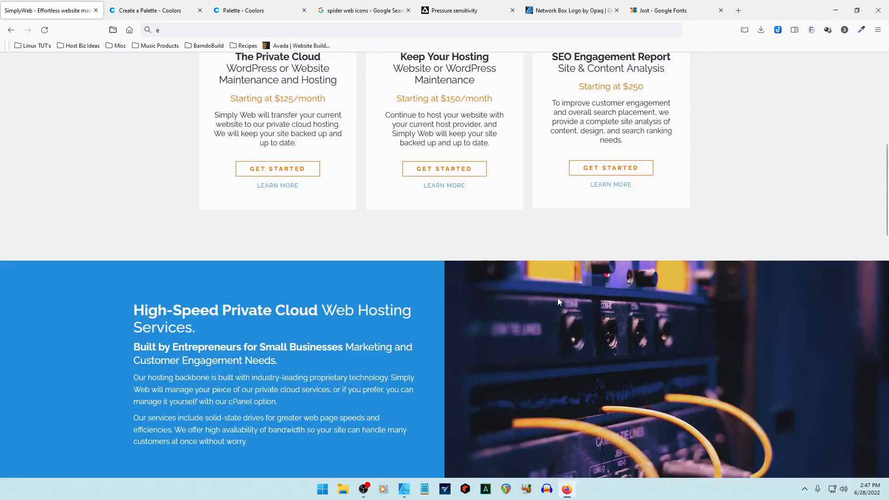
{"action": "scroll", "coordinate": [558, 302], "scroll_direction": "down", "scroll_amount": 3}
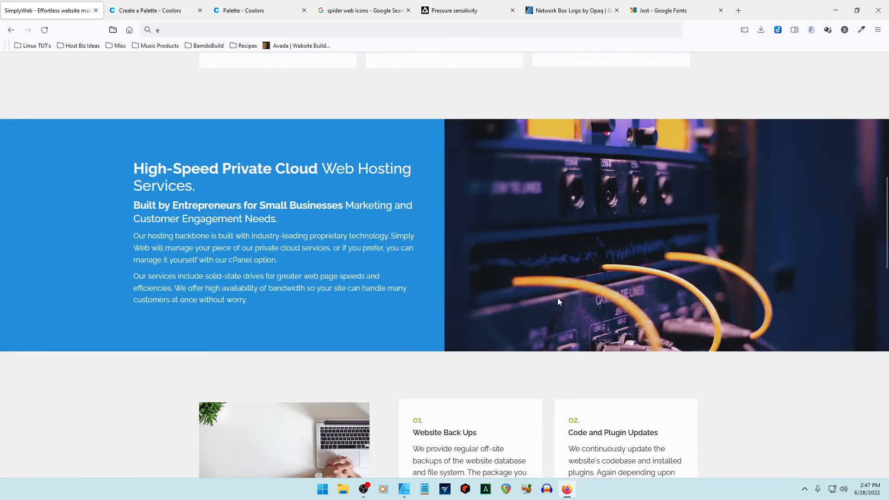
{"action": "scroll", "coordinate": [558, 298], "scroll_direction": "down", "scroll_amount": 6}
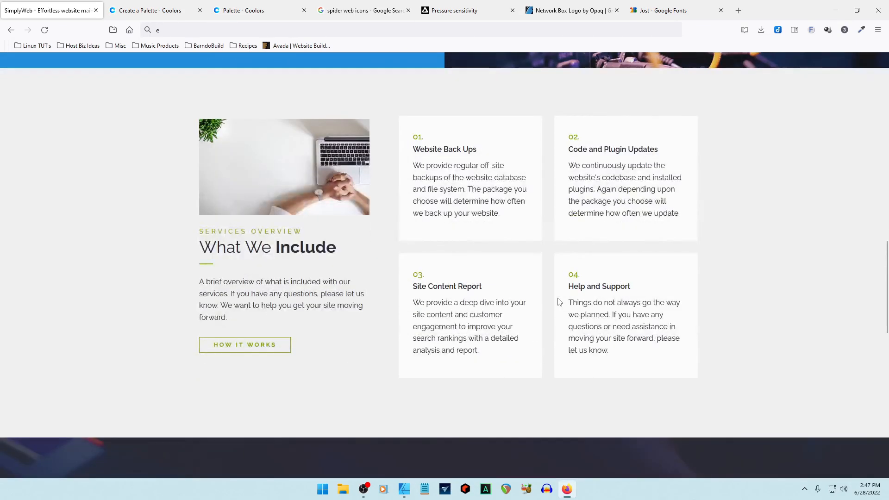
{"action": "scroll", "coordinate": [559, 302], "scroll_direction": "up", "scroll_amount": 9}
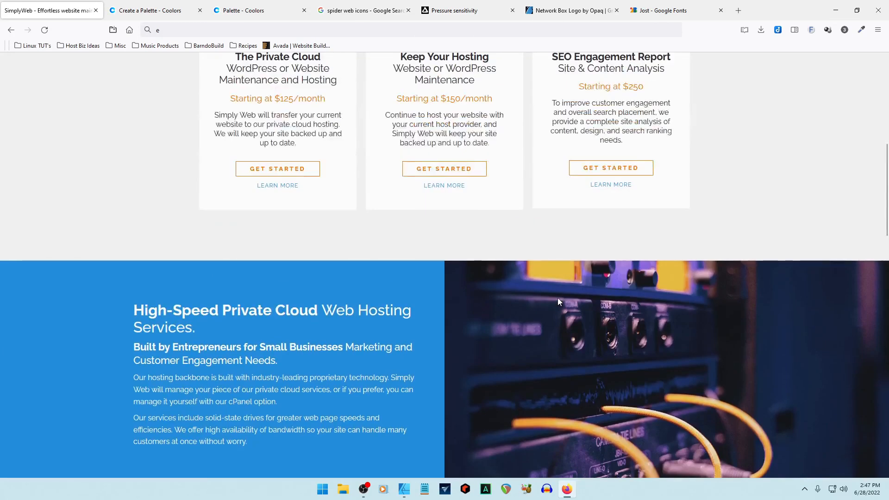
{"action": "scroll", "coordinate": [557, 301], "scroll_direction": "up", "scroll_amount": 8}
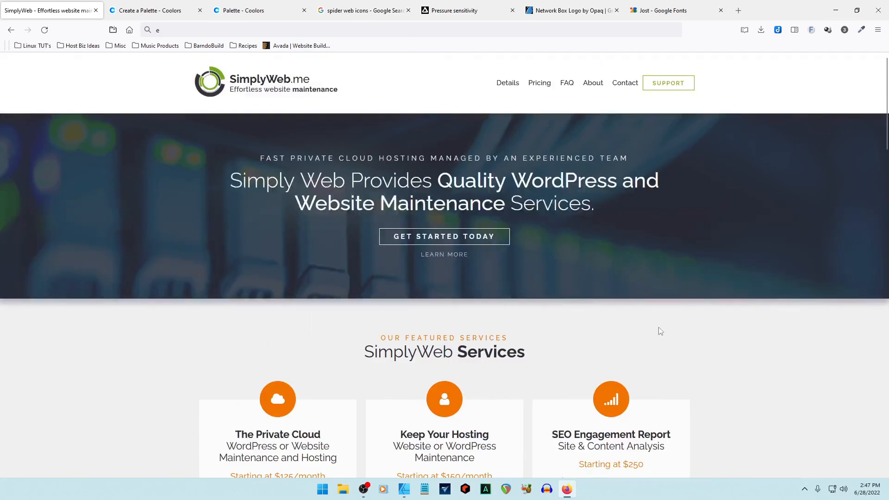
{"action": "scroll", "coordinate": [738, 348], "scroll_direction": "down", "scroll_amount": 3}
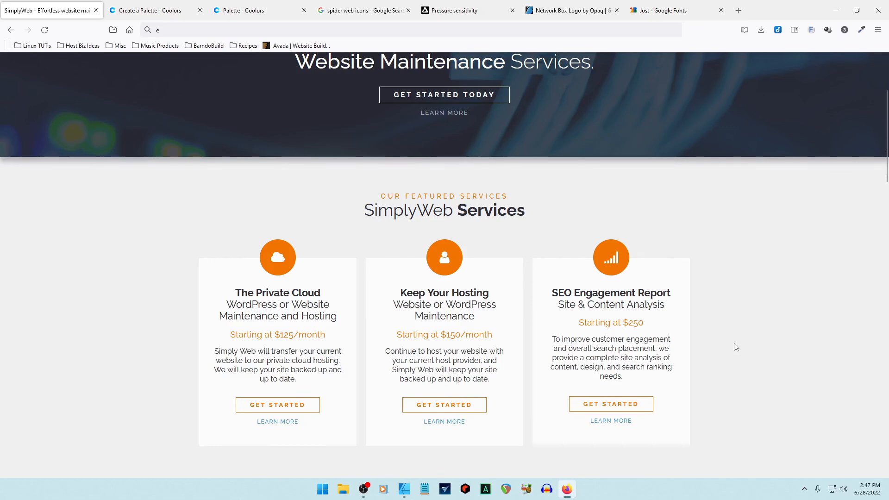
{"action": "scroll", "coordinate": [734, 343], "scroll_direction": "up", "scroll_amount": 3}
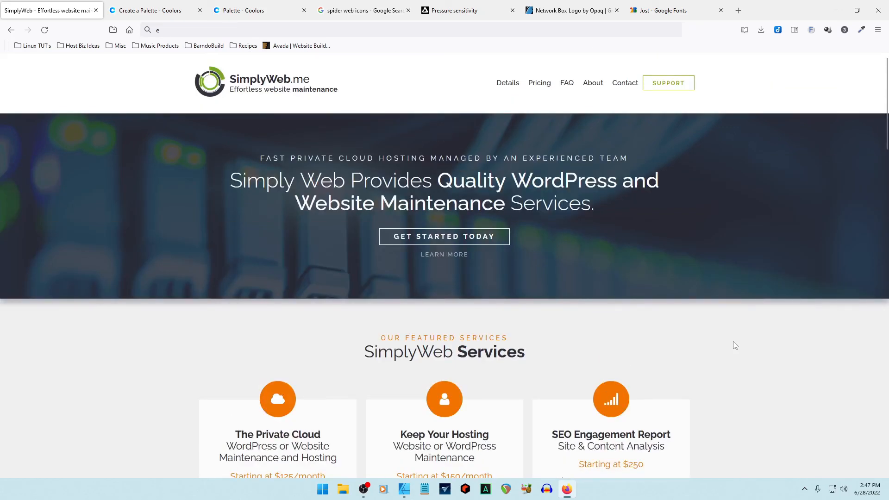
{"action": "left_click", "coordinate": [404, 488]}
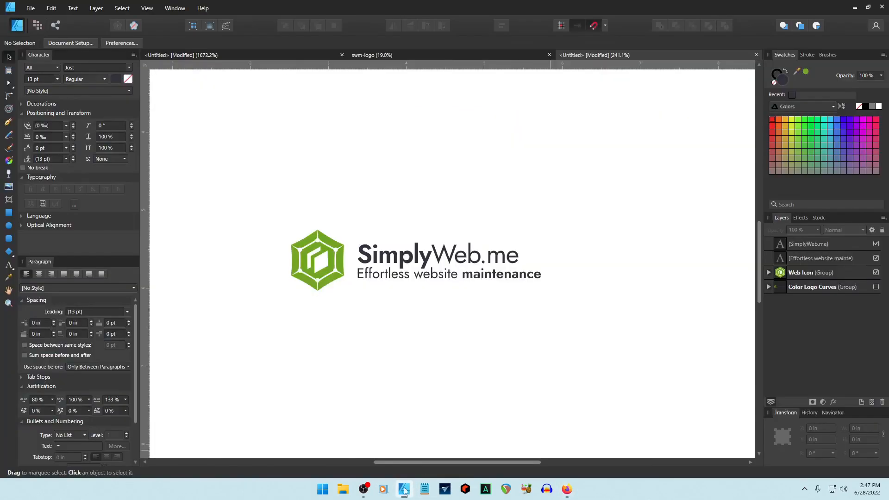